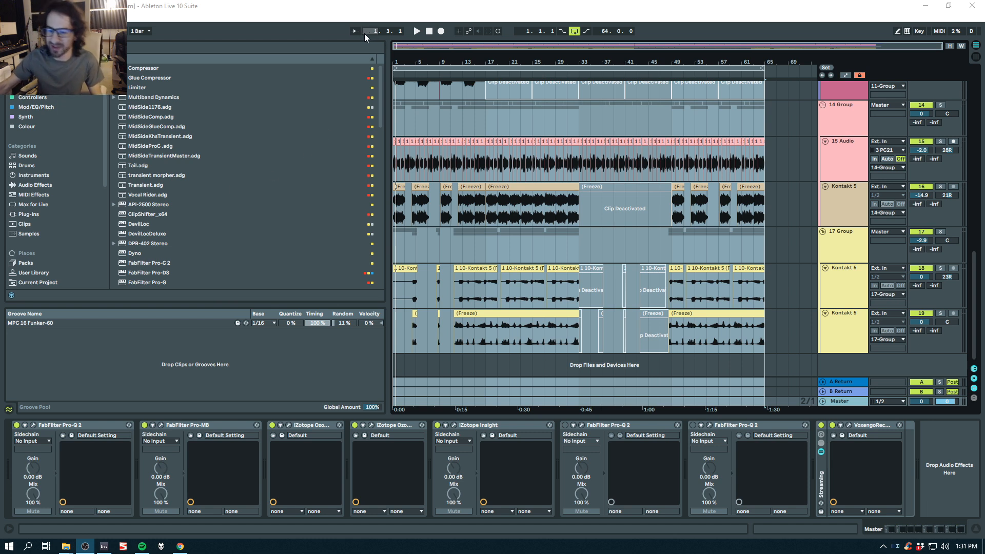
Step: Play the arrangement from the beginning with all tracks sounding, and stop after about 15 bars
left_click(325, 11)
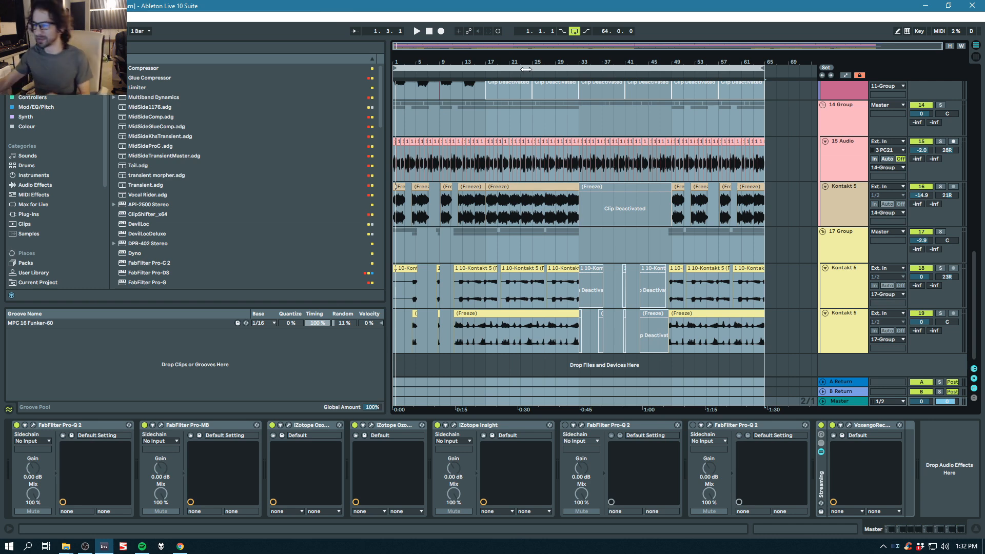
left_click_drag(410, 57, 410, 66)
scroll(680, 180, "up", 3)
scroll(680, 177, "up", 10)
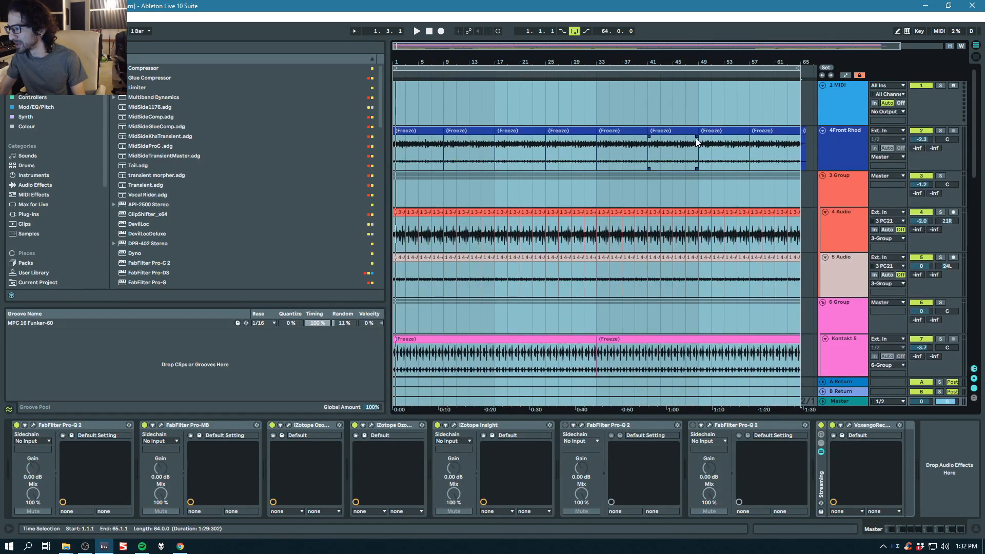
key("space")
scroll(695, 189, "down", 1)
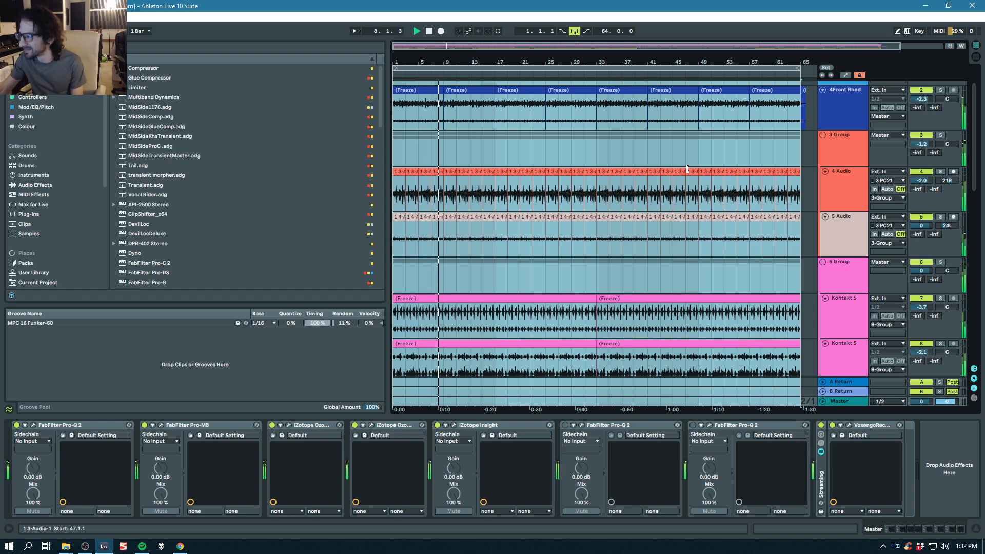
left_click(429, 33)
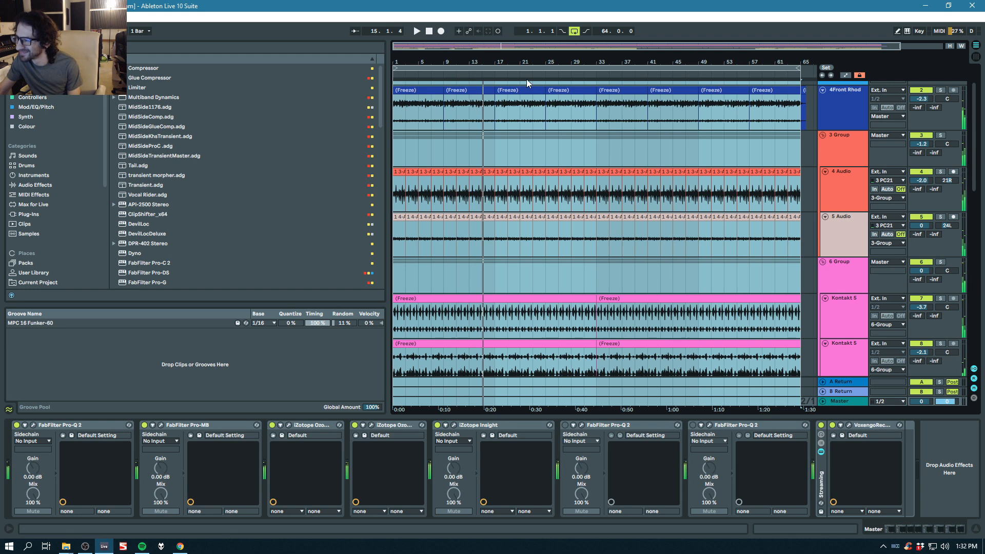
scroll(714, 153, "up", 1)
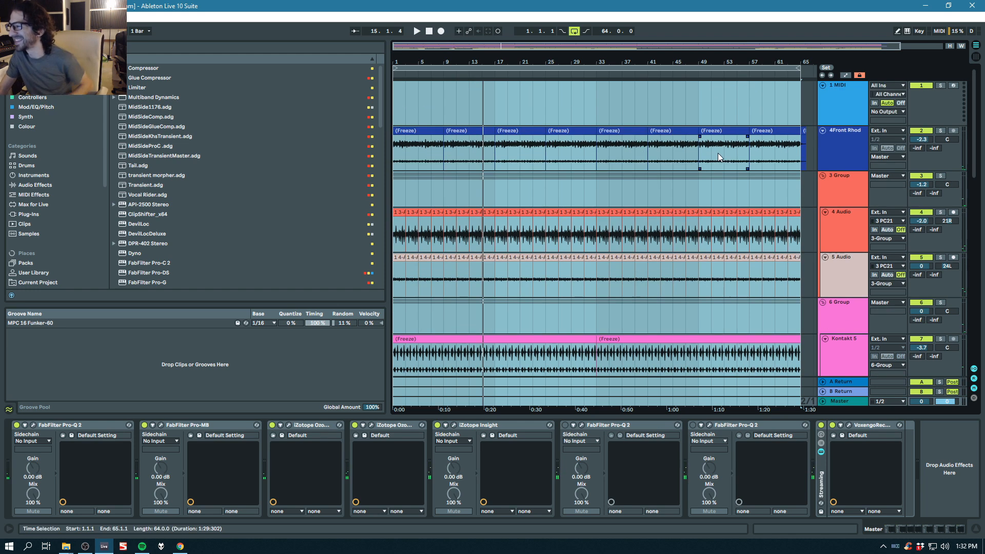
Step: Solo the frozen 4Front Rhodes track, listen to it from the start, and remove the solo
left_click(831, 134)
left_click(941, 130)
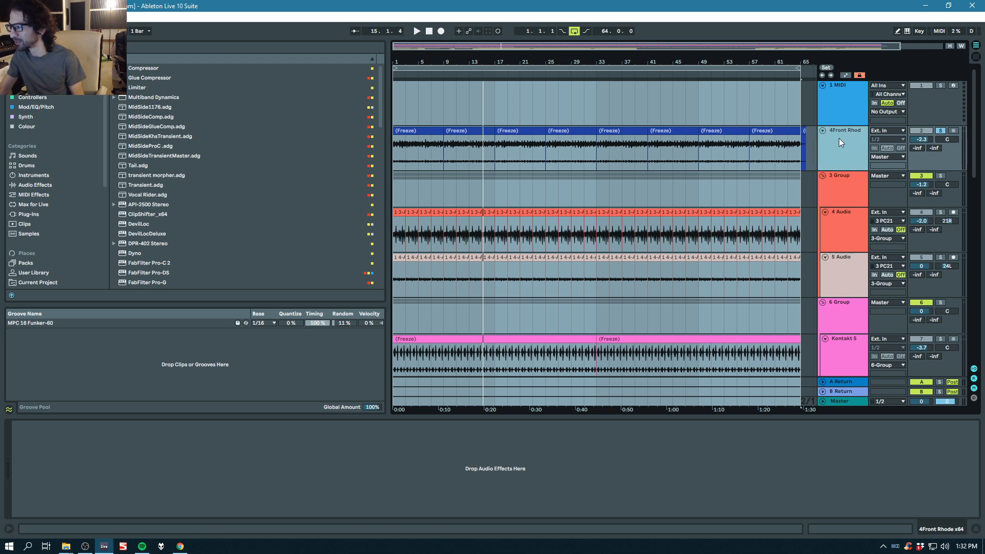
key("space")
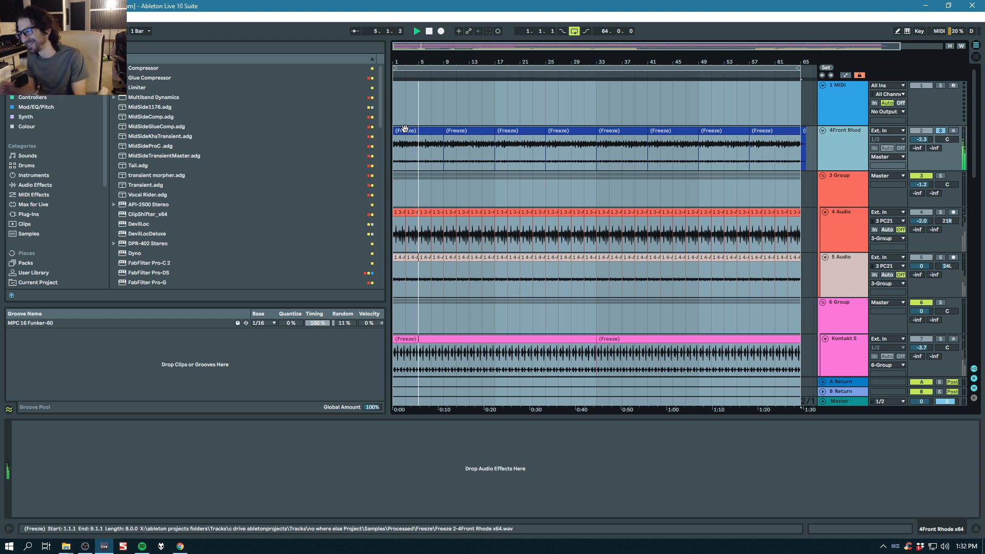
left_click(941, 132)
left_click(941, 132)
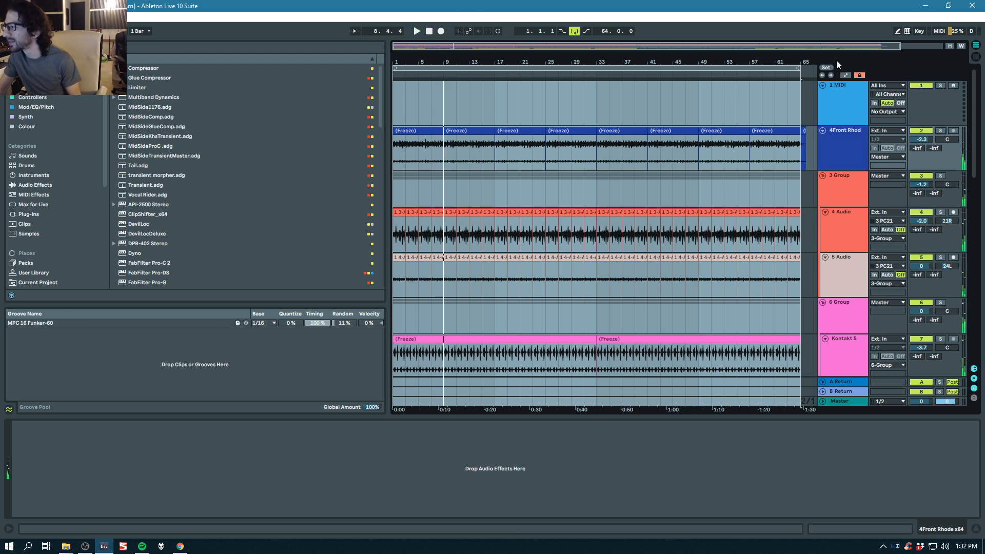
Step: Audition 4Front R-Piano x64 on a temporary MIDI track below the 4Front Rhodes track, and delete that track
left_click(827, 140)
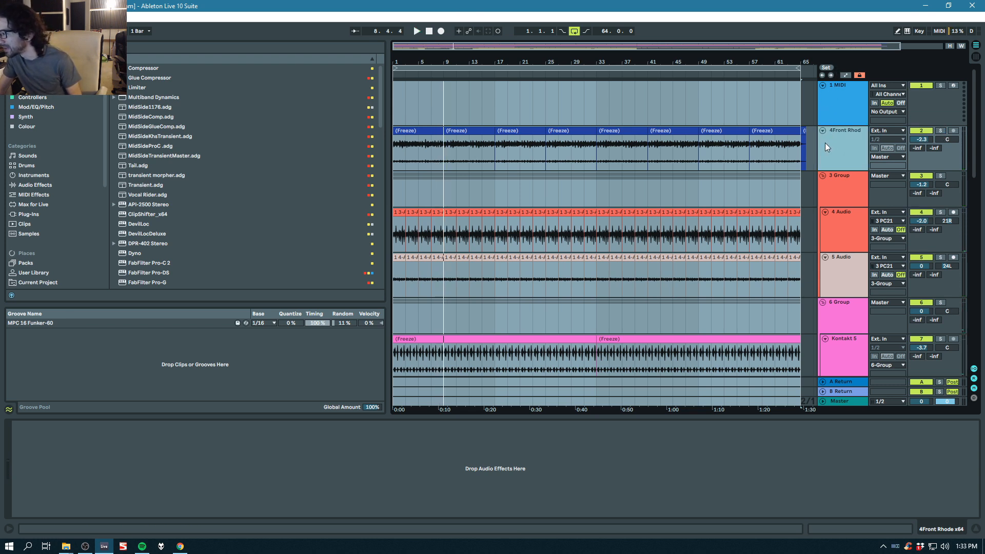
mouse_move(819, 145)
left_mouse_down()
mouse_move(757, 151)
mouse_move(821, 148)
left_mouse_up()
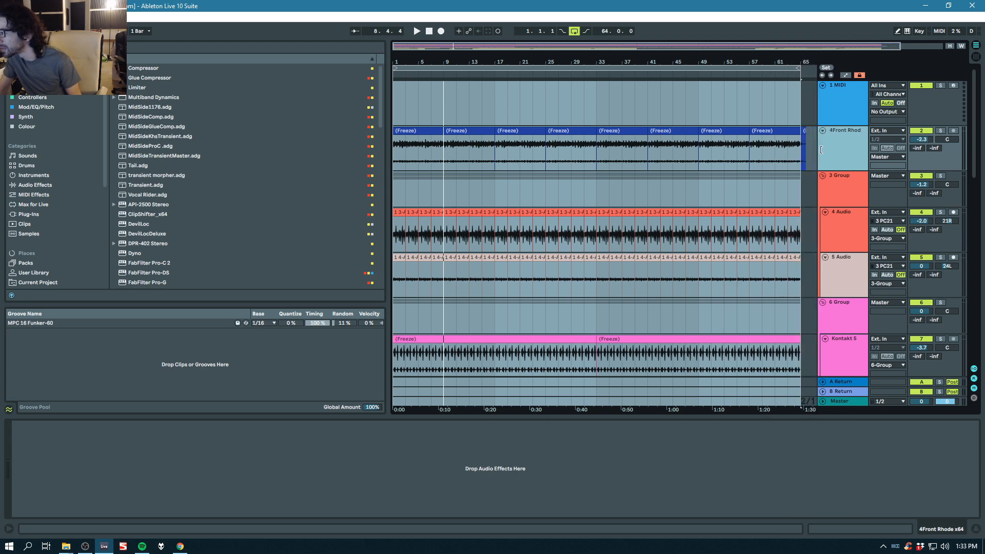
right_click(836, 140)
left_click(880, 223)
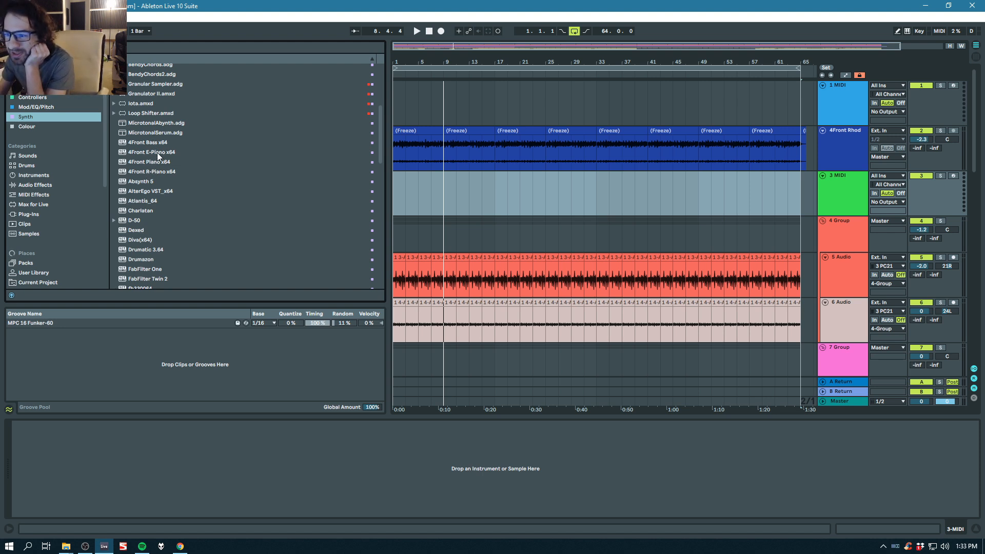
left_click(143, 173)
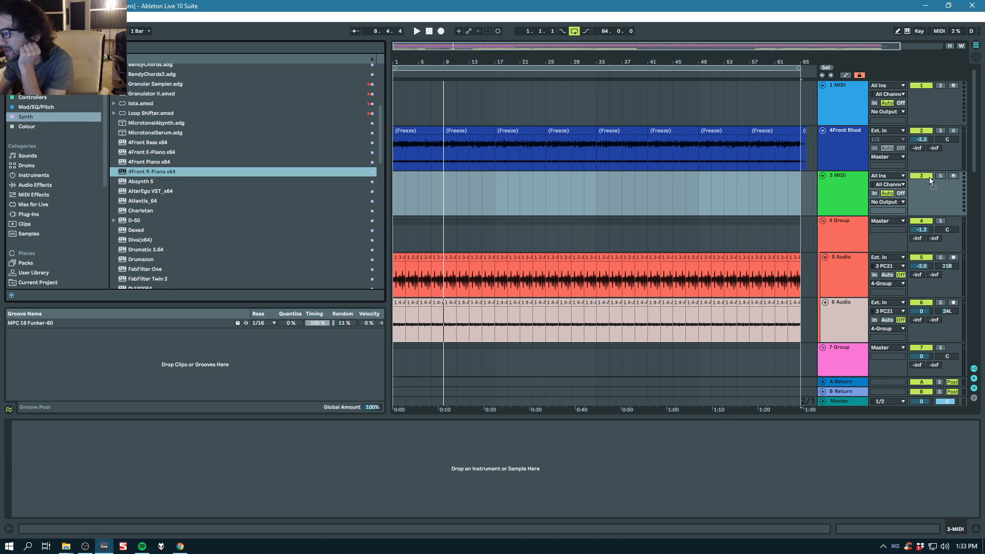
left_click_drag(840, 190, 840, 189)
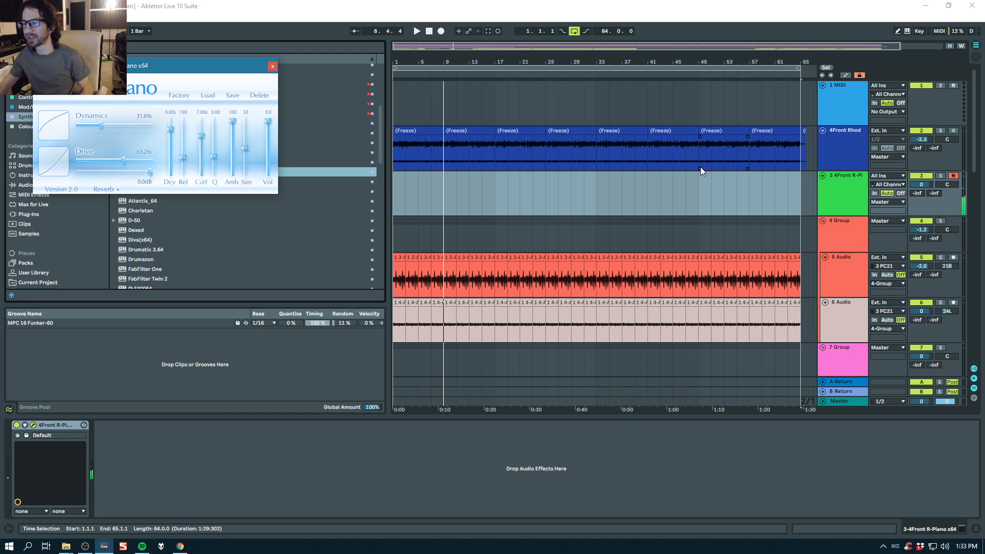
left_click_drag(212, 71, 477, 142)
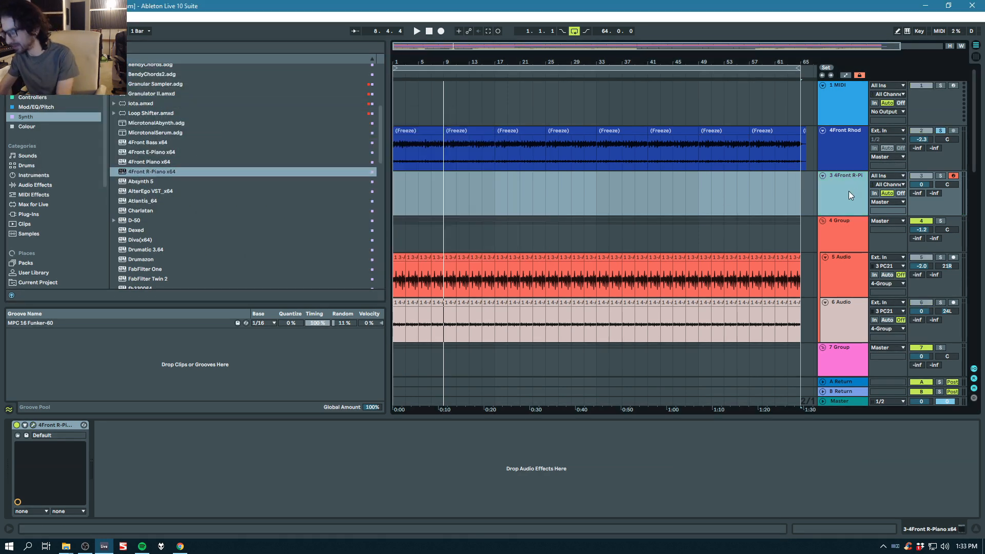
key("Delete")
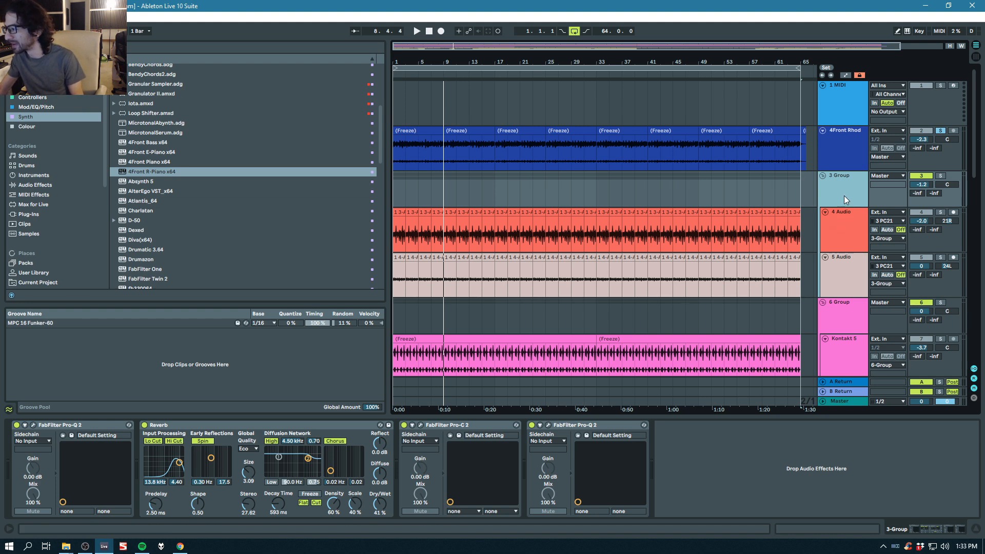
Step: Listen to group 3 in solo, followed by its tracks 4 Audio and 5 Audio one at a time
left_click(940, 176)
key("space")
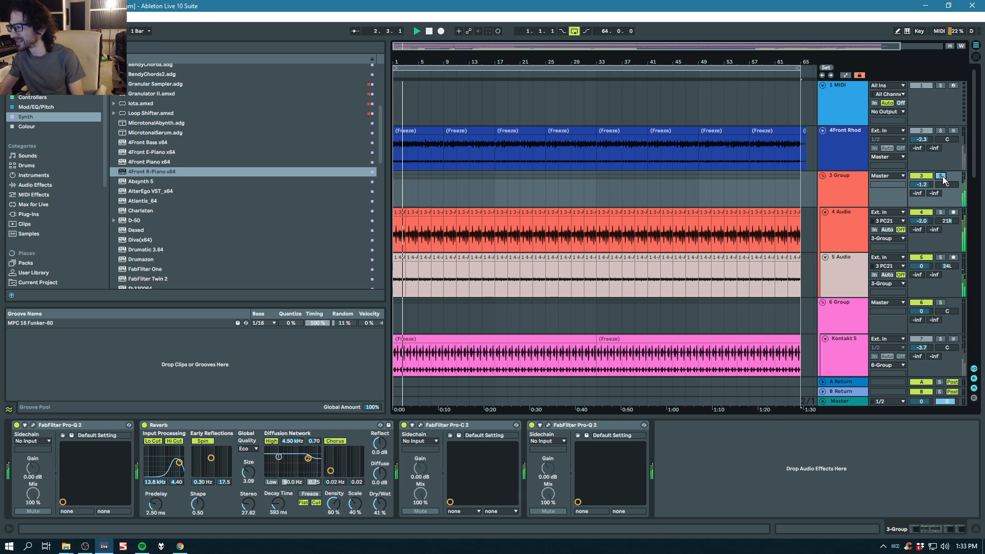
left_click(940, 212)
key("space")
key("space")
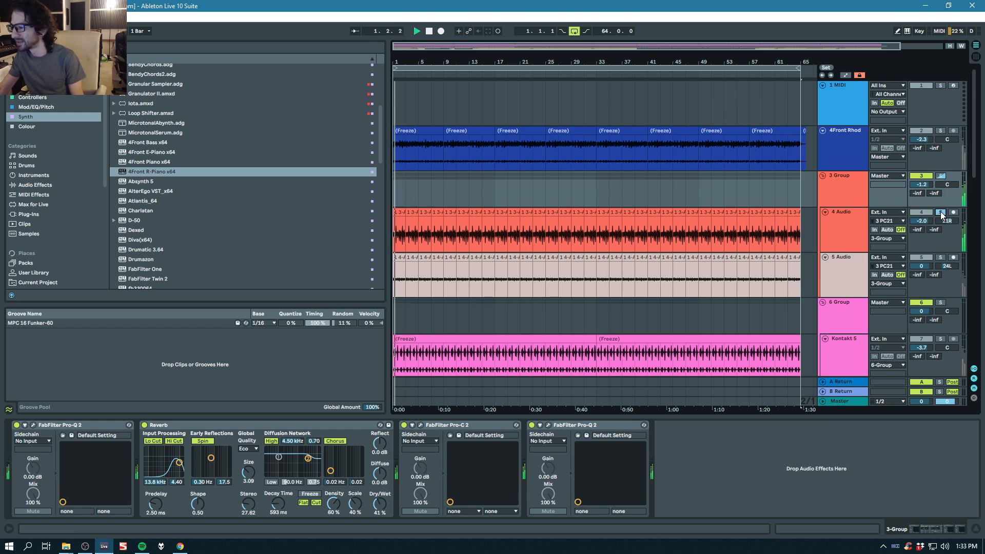
left_click(941, 258)
left_click(941, 258)
key("space")
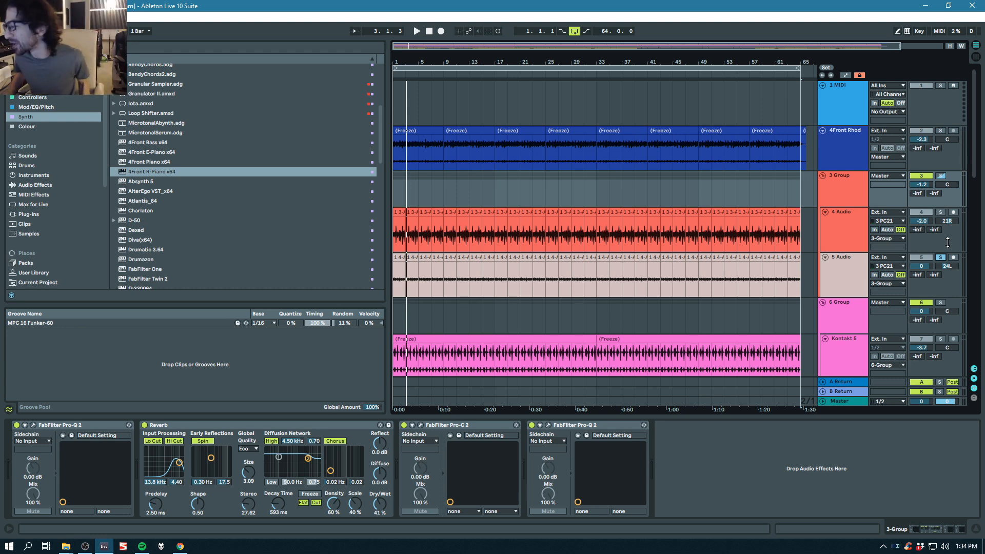
Step: Solo the pink group 6 and listen to it from the start of the arrangement
scroll(853, 245, "down", 4)
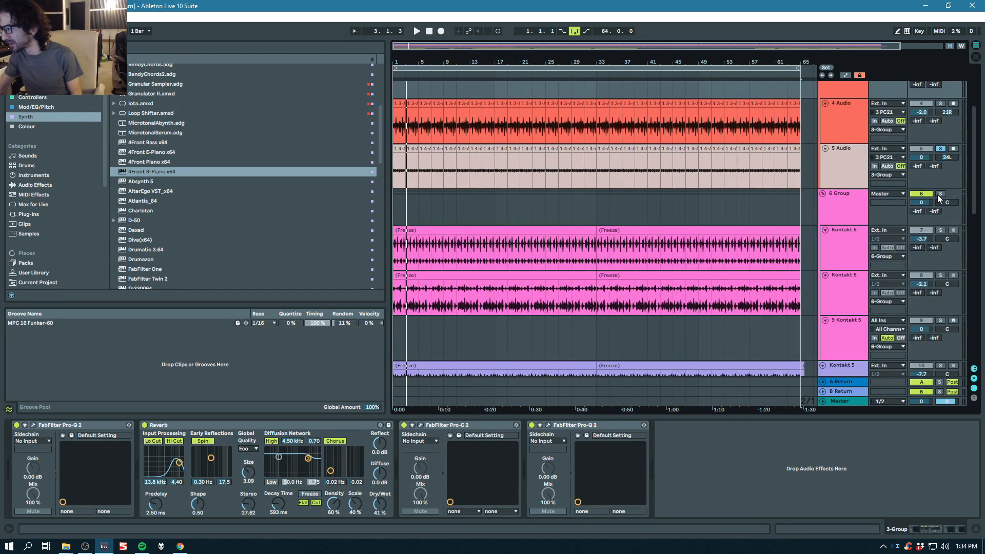
left_click(401, 216)
key("space")
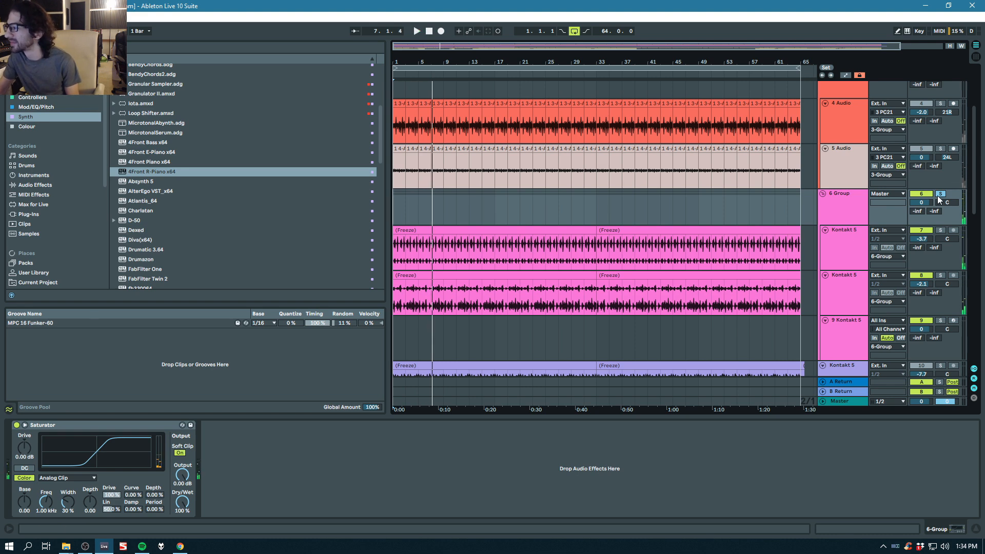
Step: Solo the frozen Kontakt 5 track 10 and listen to it from the start
scroll(917, 227, "down", 3)
left_click(939, 256)
key("space")
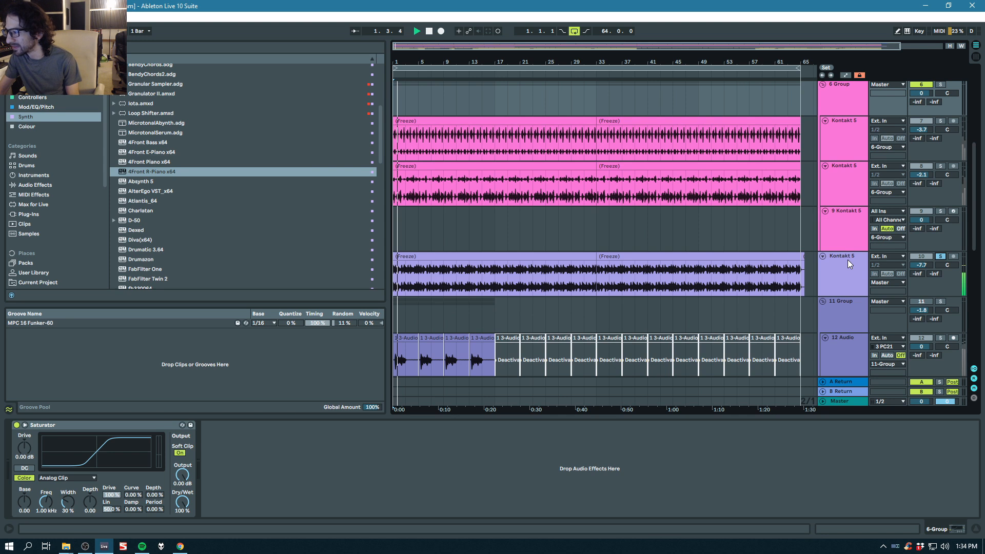
left_click(845, 260)
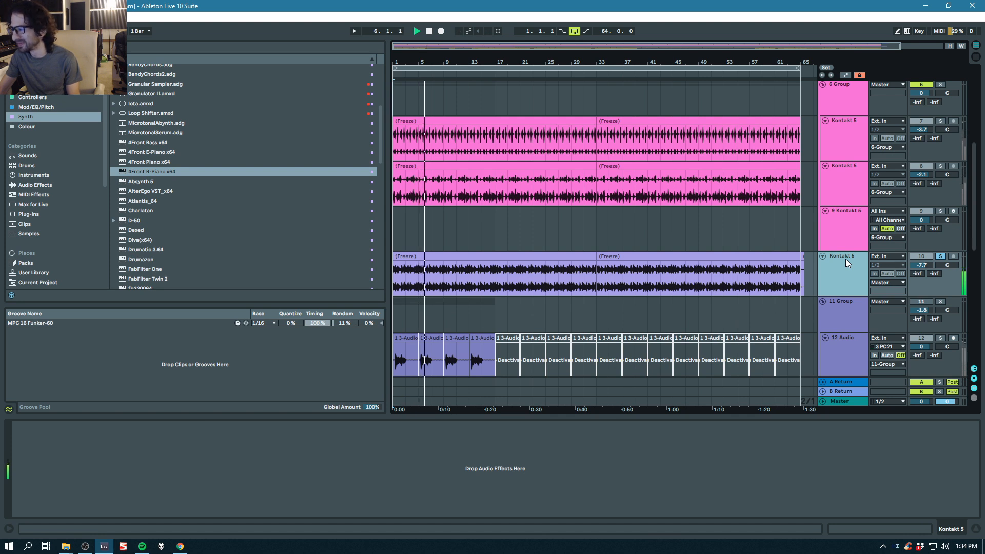
key("space")
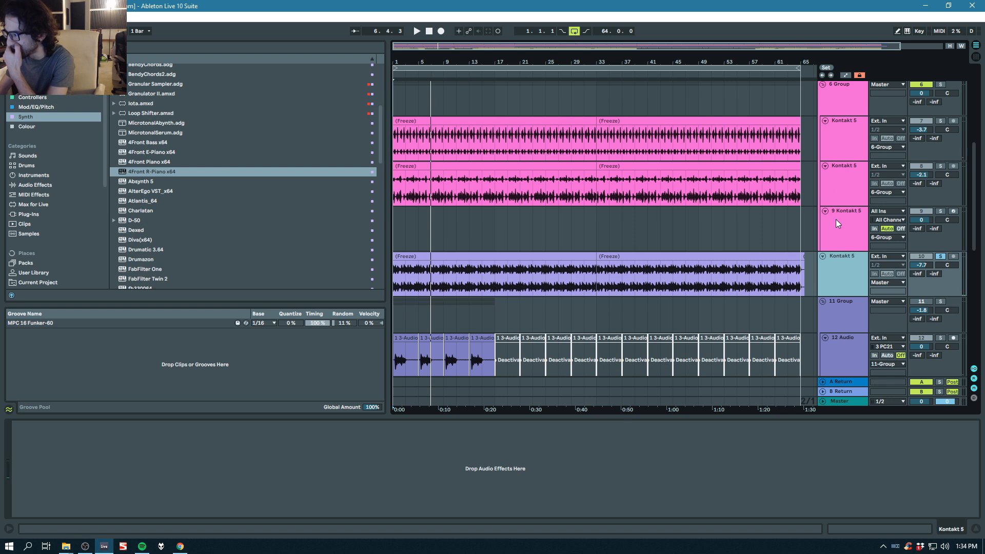
Step: Insert a MIDI track below Kontakt 5 track 10 and load Kontakt 5 on it
right_click(836, 262)
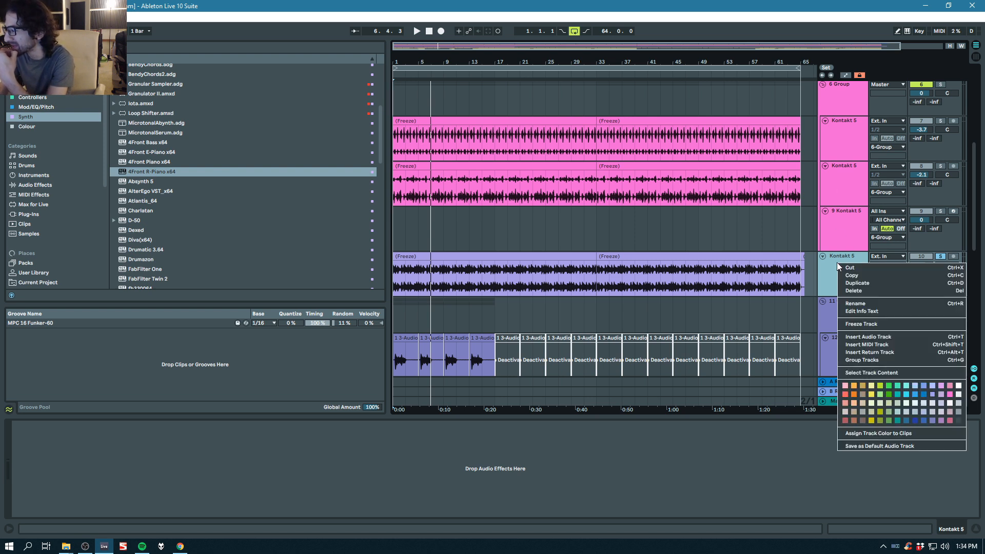
left_click(835, 254)
right_click(836, 257)
left_click(866, 340)
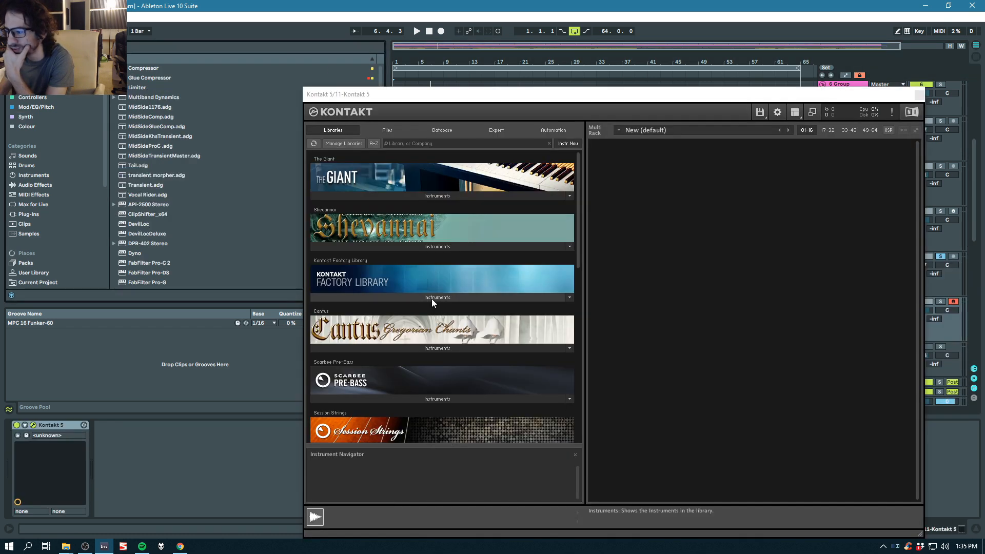
Step: Load Jazz Upright from the Kontakt Factory Library's Band bass instruments, unsolo track 10, and close the Kontakt window
left_click(432, 299)
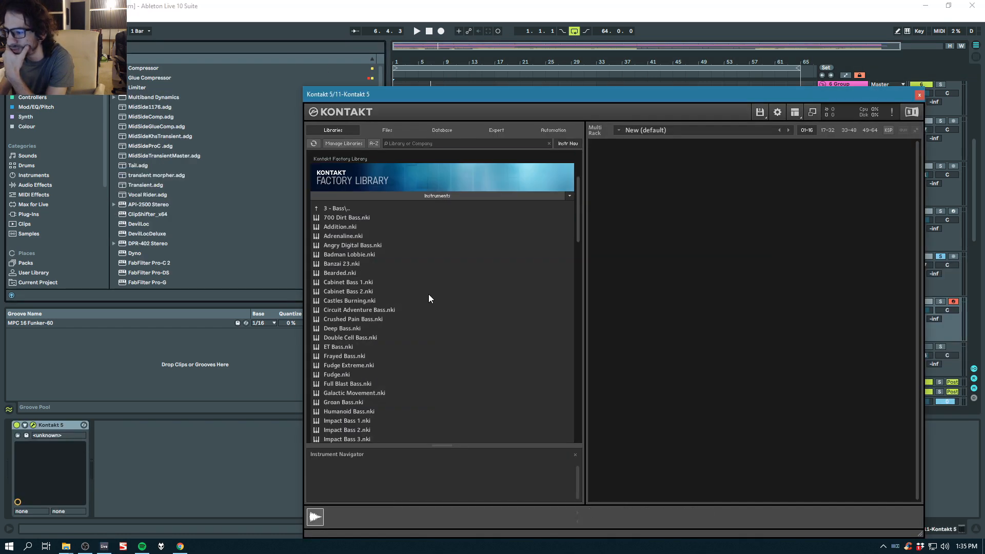
left_click(339, 207)
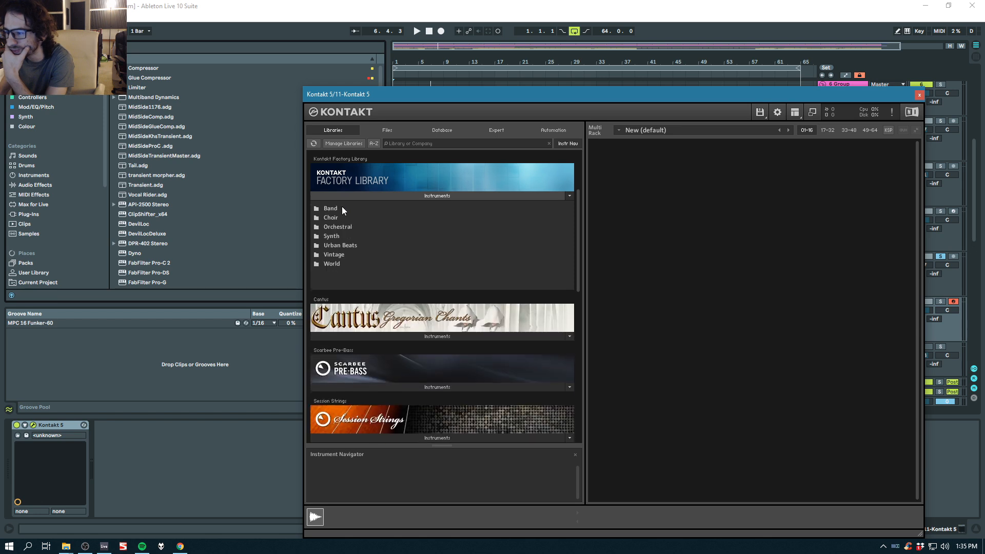
left_click(338, 209)
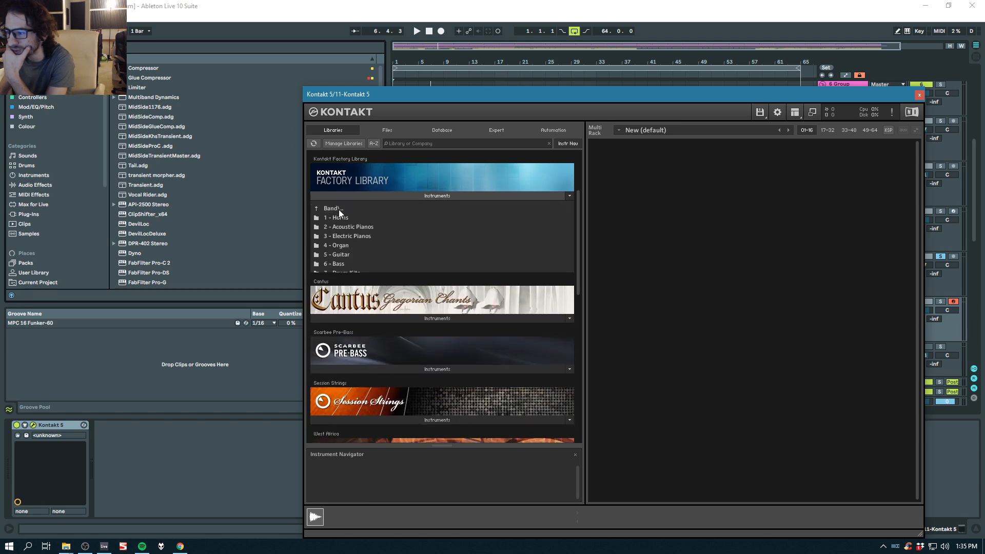
left_click(345, 263)
left_click(346, 235)
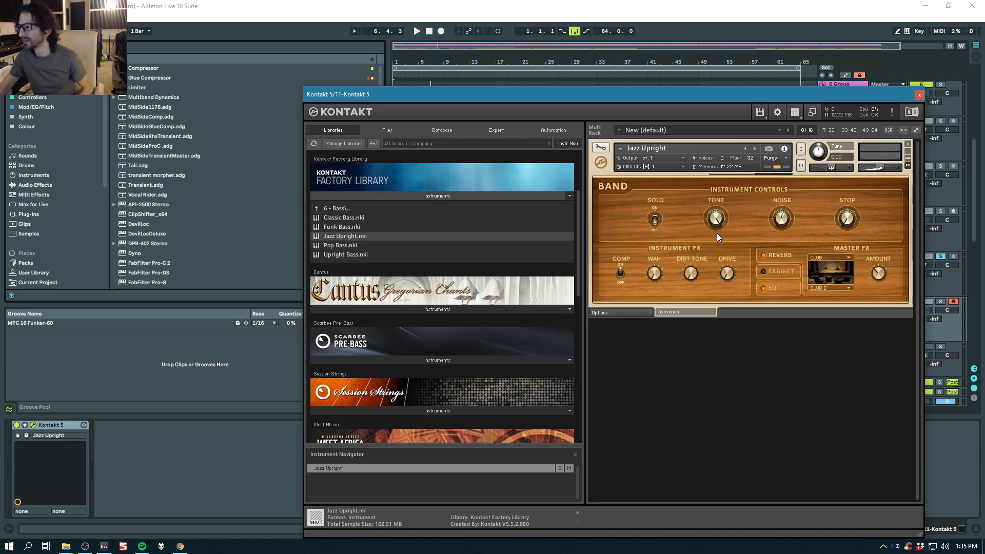
left_click(941, 255)
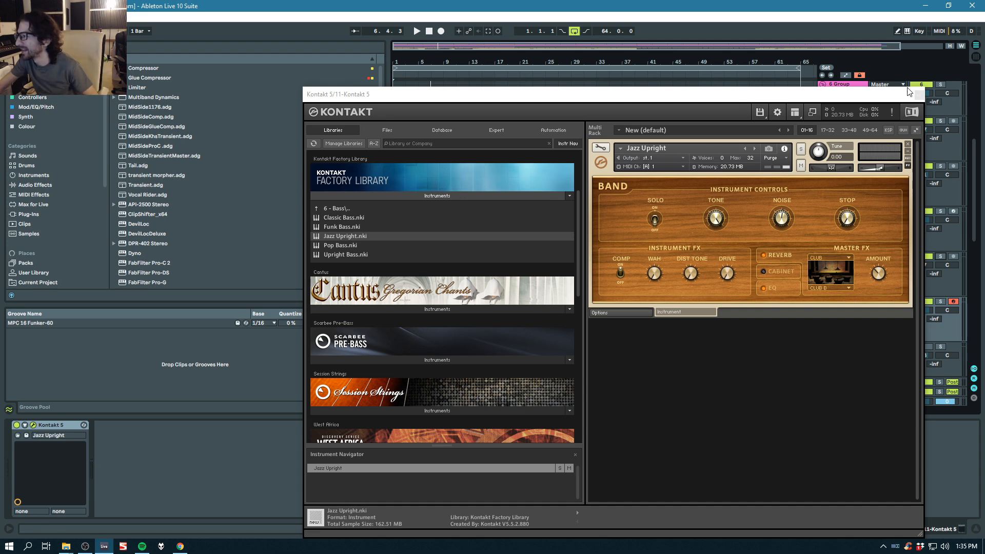
left_click(919, 95)
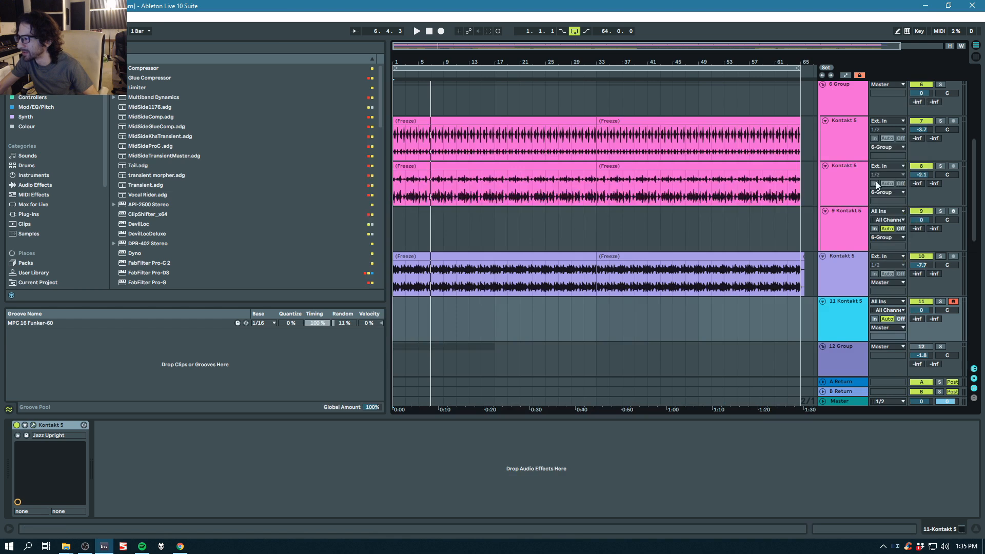
Step: Solo Kontakt 5 track 10 again to compare its bass sound, play it briefly, and remove the solo
left_click(841, 268)
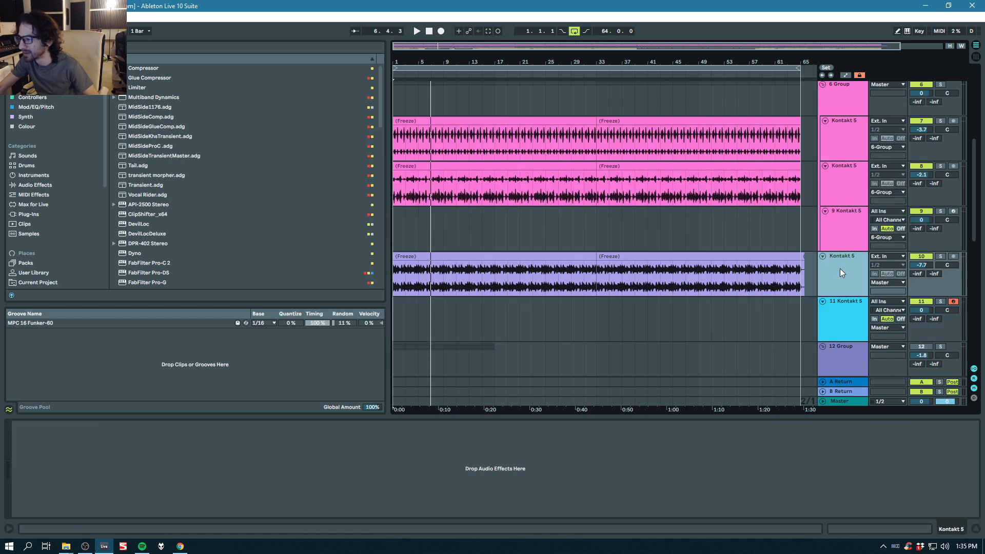
left_click(942, 256)
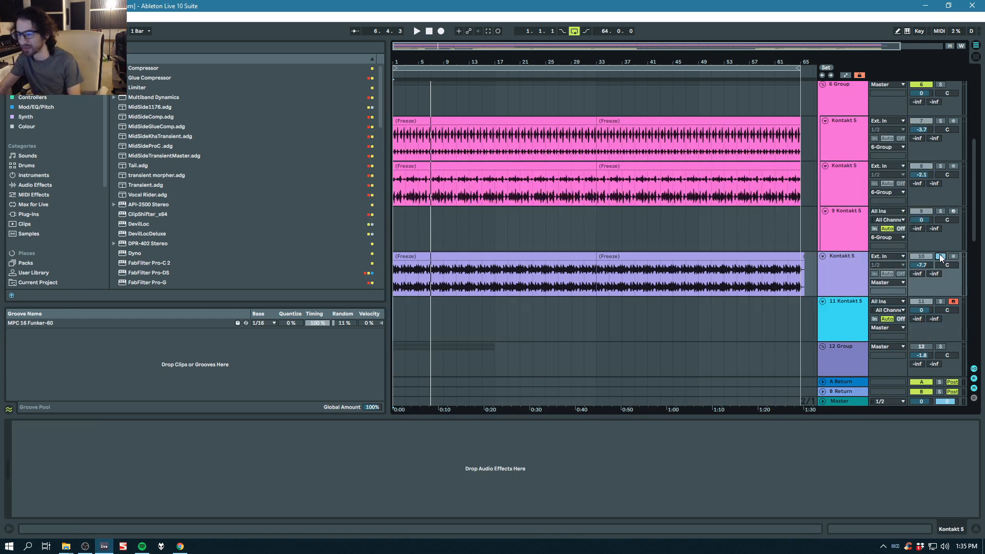
key("space")
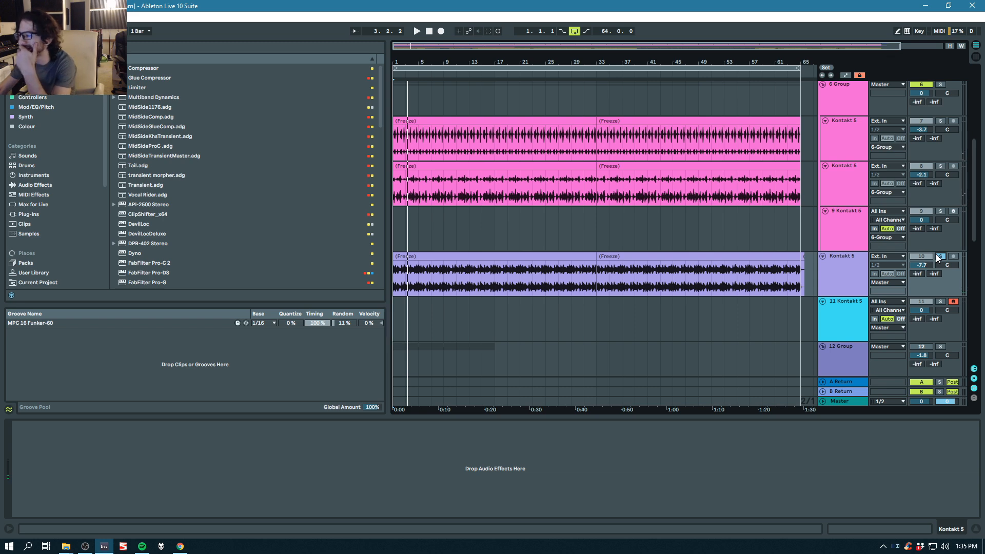
scroll(855, 292, "down", 5)
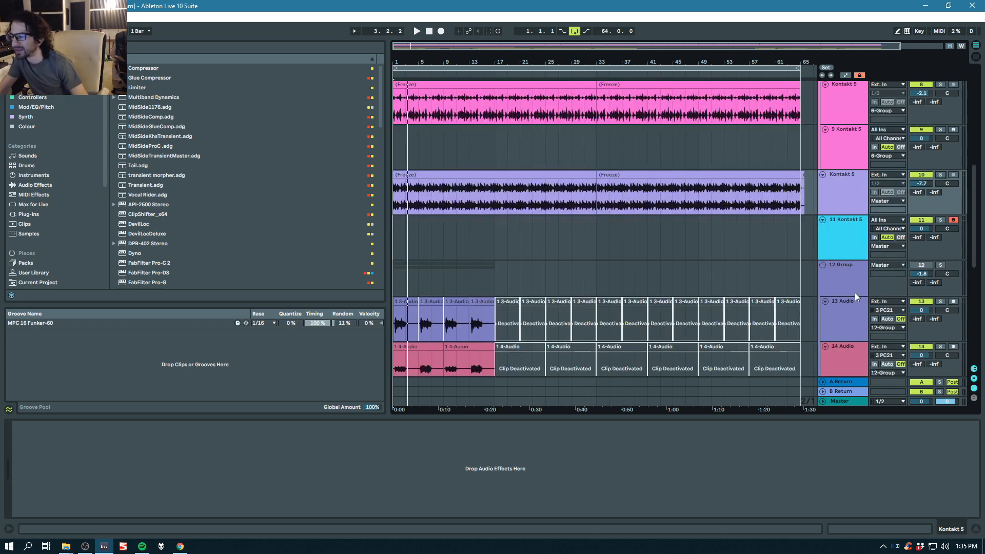
Step: Activate the muted 12-Group and play the mix to hear how its two audio tracks sound with the other parts
scroll(841, 257, "down", 4)
scroll(811, 229, "up", 2)
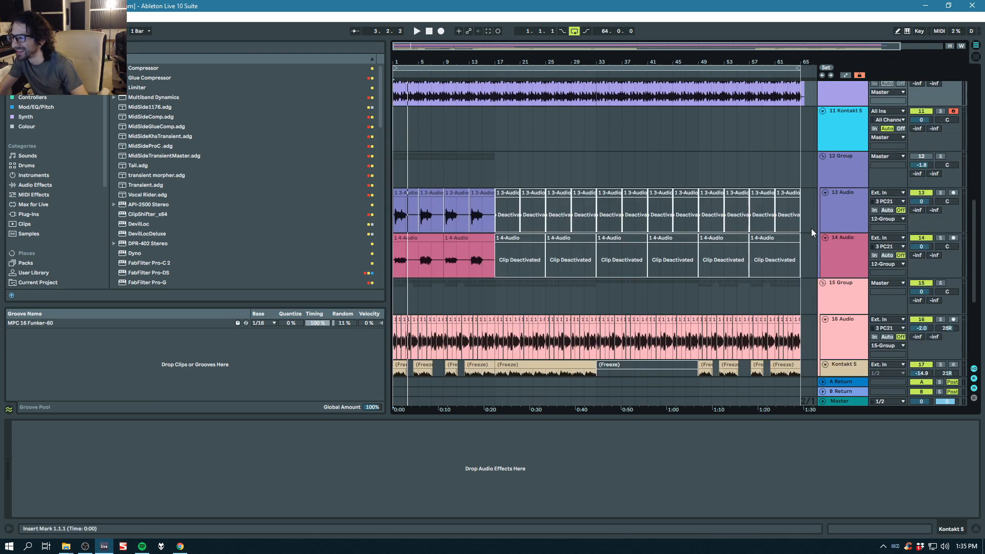
left_click(840, 158)
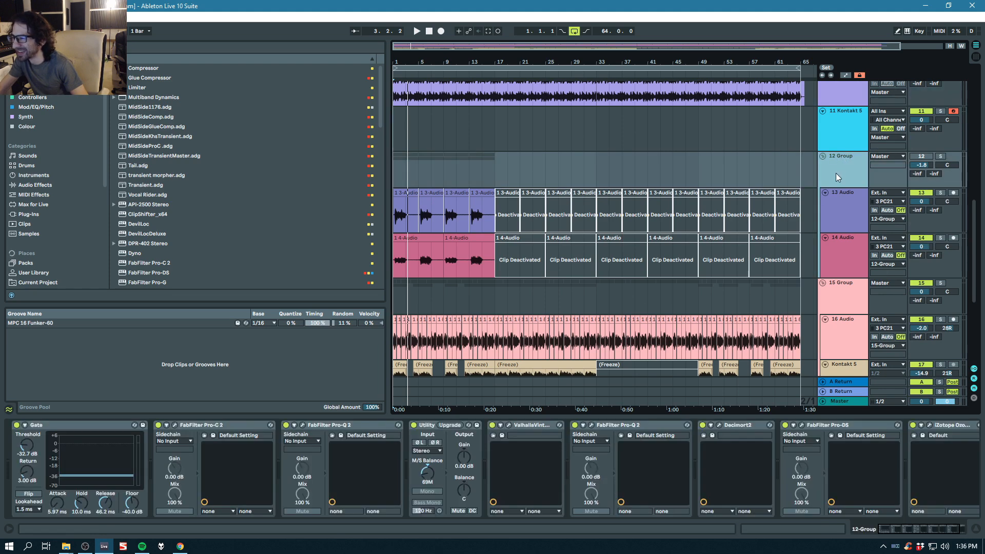
left_click(921, 156)
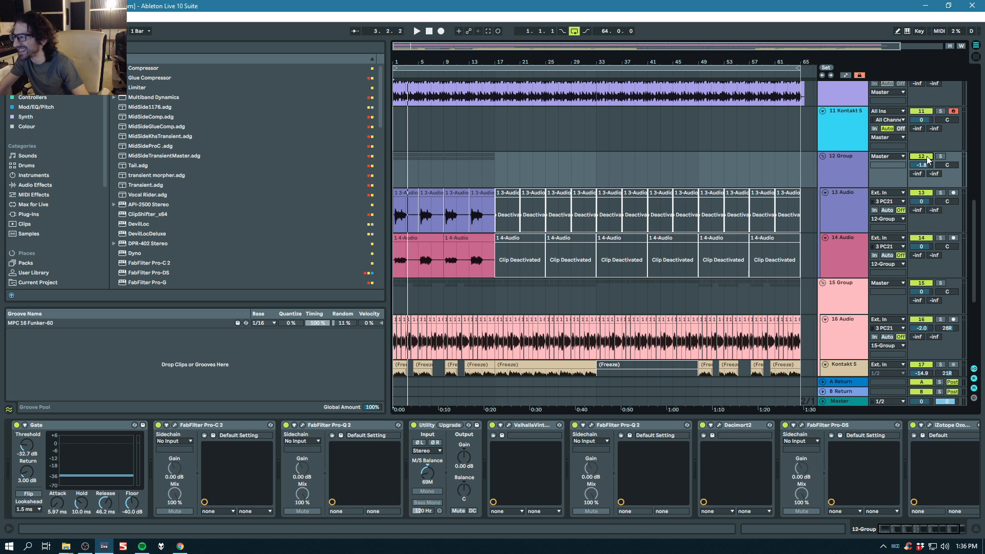
key("space")
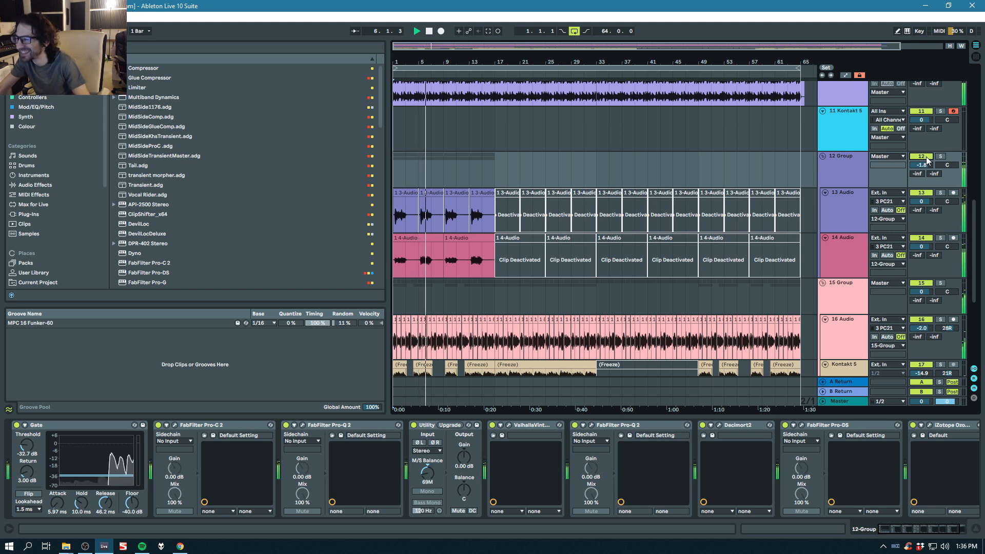
key("space")
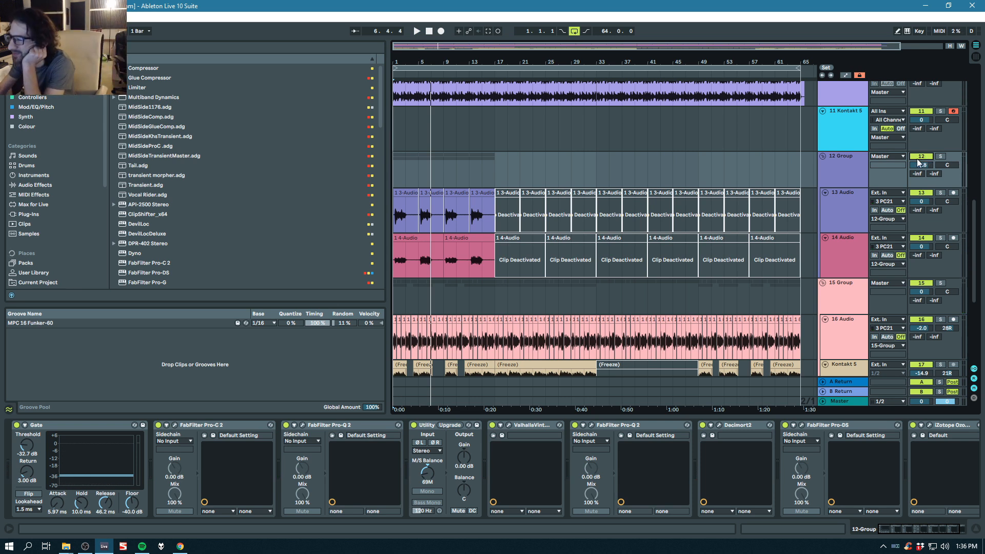
Step: Solo 15-Group, play it from the start of the arrangement, and remove the solo
scroll(864, 187, "down", 4)
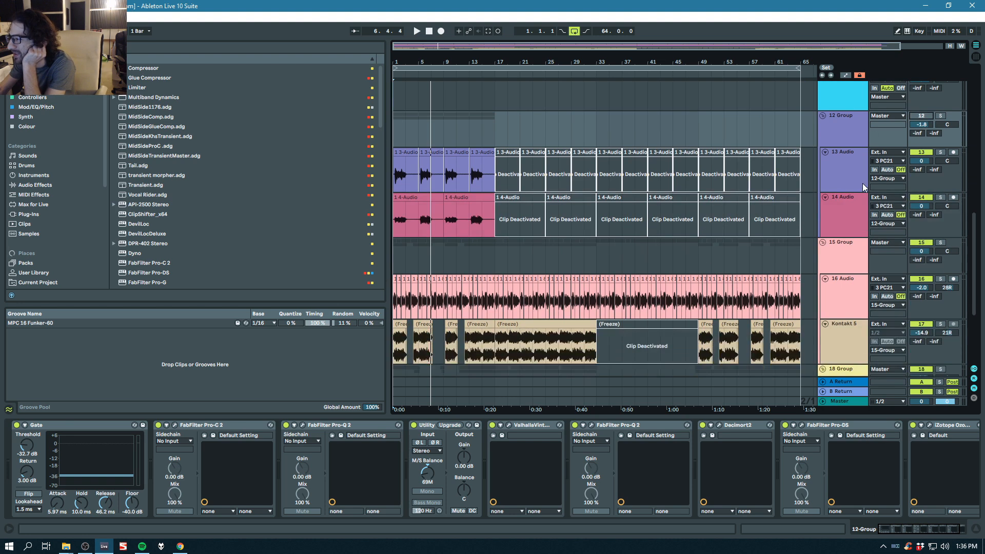
left_click(395, 192)
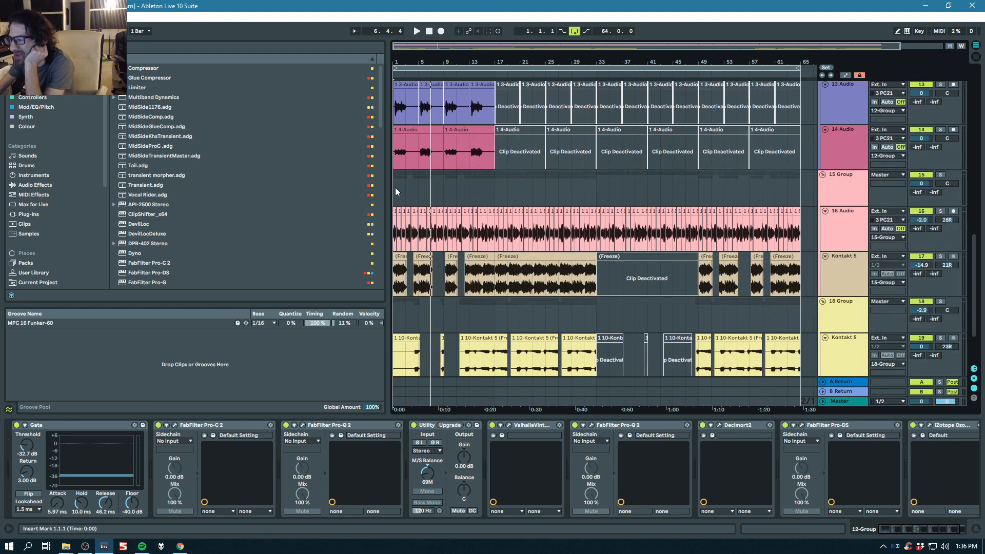
left_click(393, 193)
left_click(942, 175)
key("space")
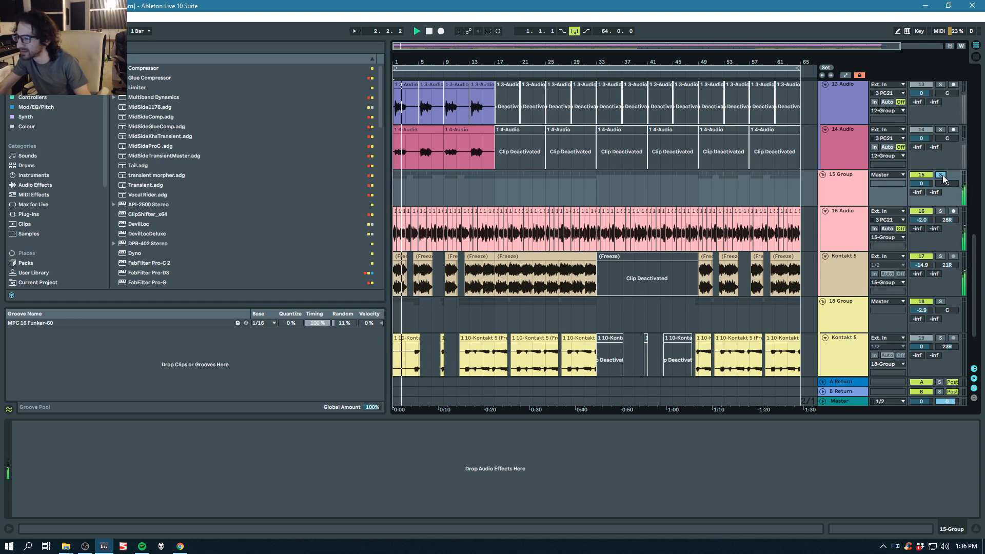
key("space")
left_click(941, 175)
Step: Solo Kontakt 5 track 17 and audio track 16 in turn to hear each part of 15-Group, ending with no solo
left_click(942, 256)
key("space")
left_click(941, 212)
key("space")
key("space")
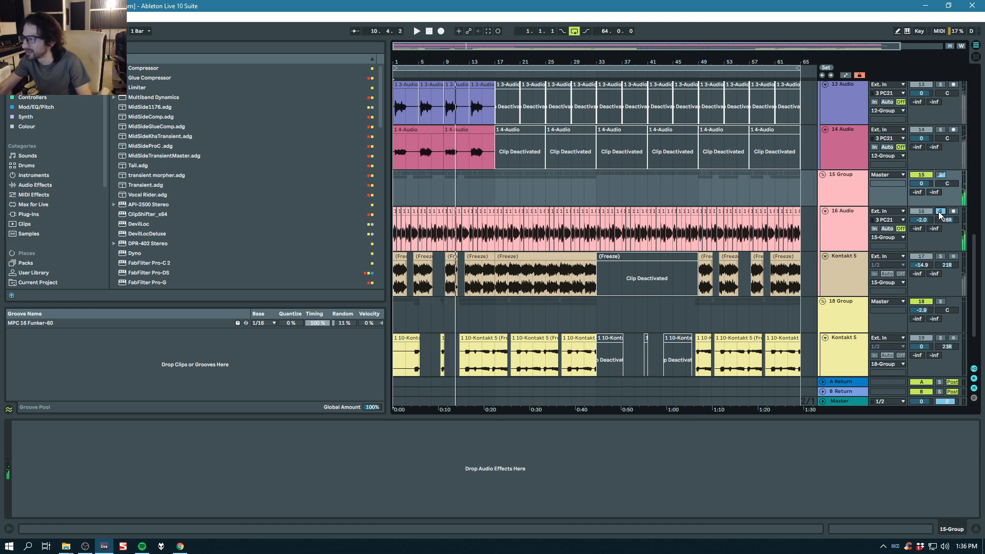
left_click(940, 214)
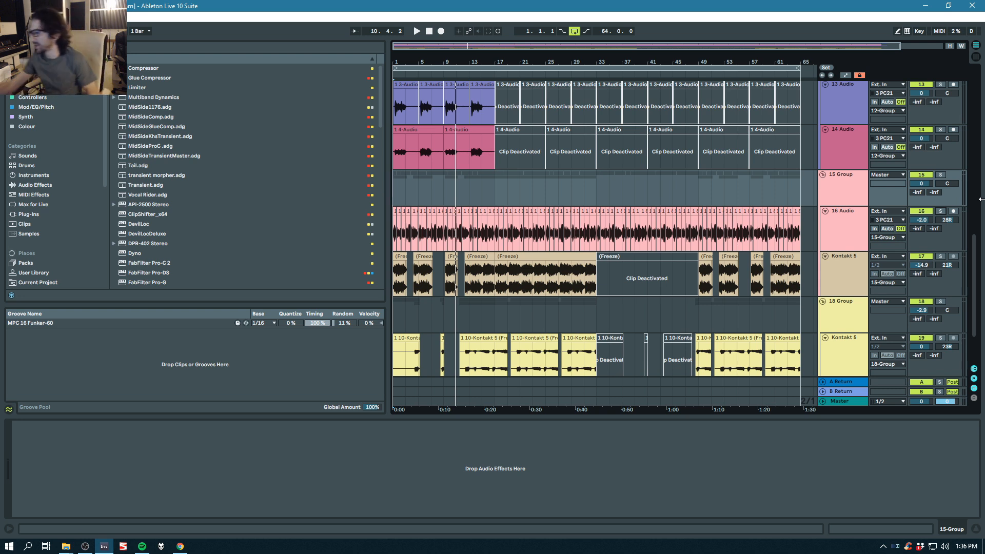
Step: Solo the frozen Kontakt 5 track 17, play its first clip, and remove the solo
left_click(831, 265)
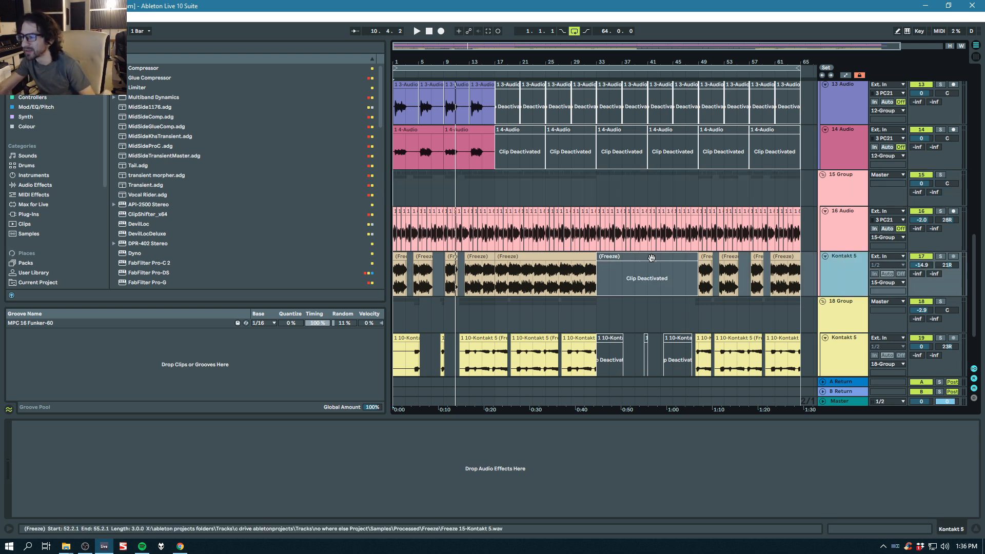
left_click(398, 257)
left_click(940, 255)
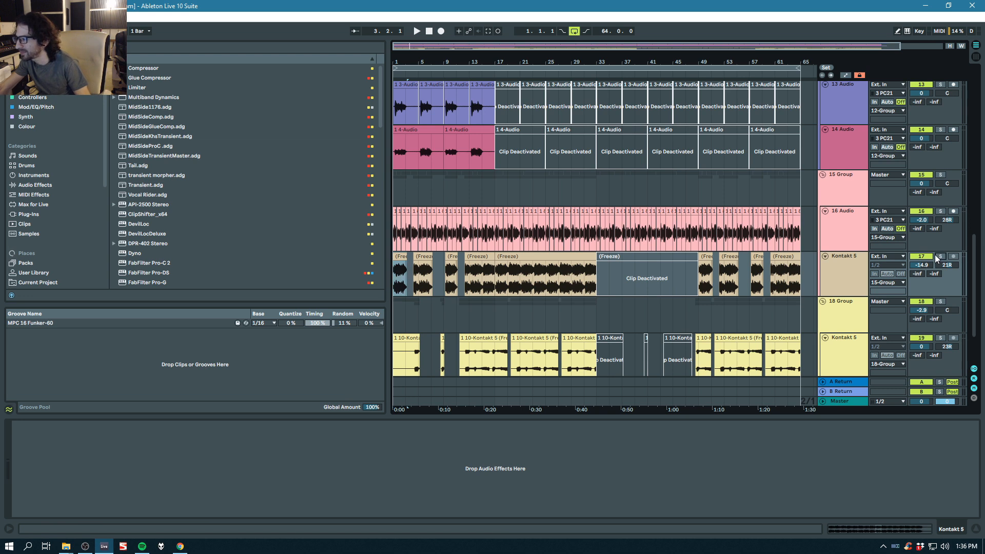
key("space")
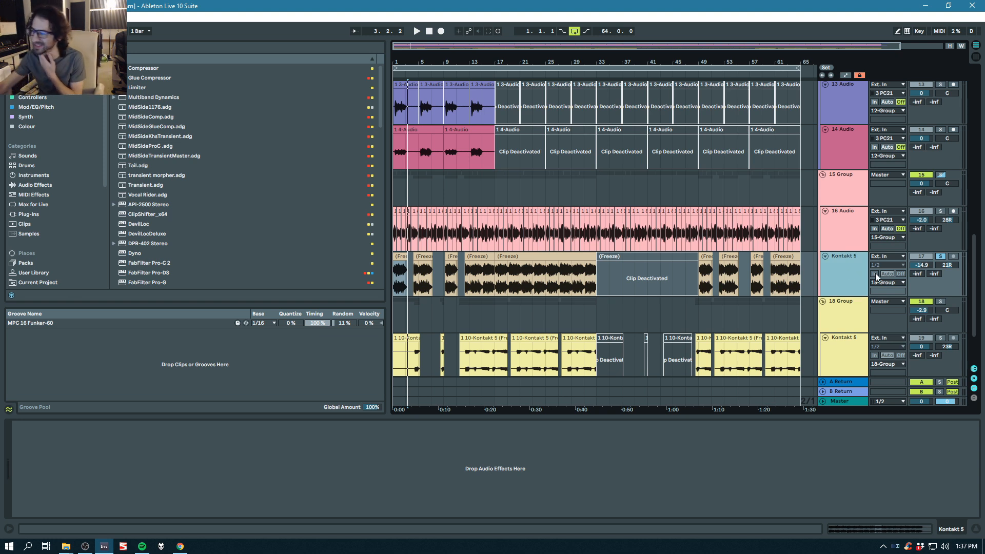
left_click(940, 256)
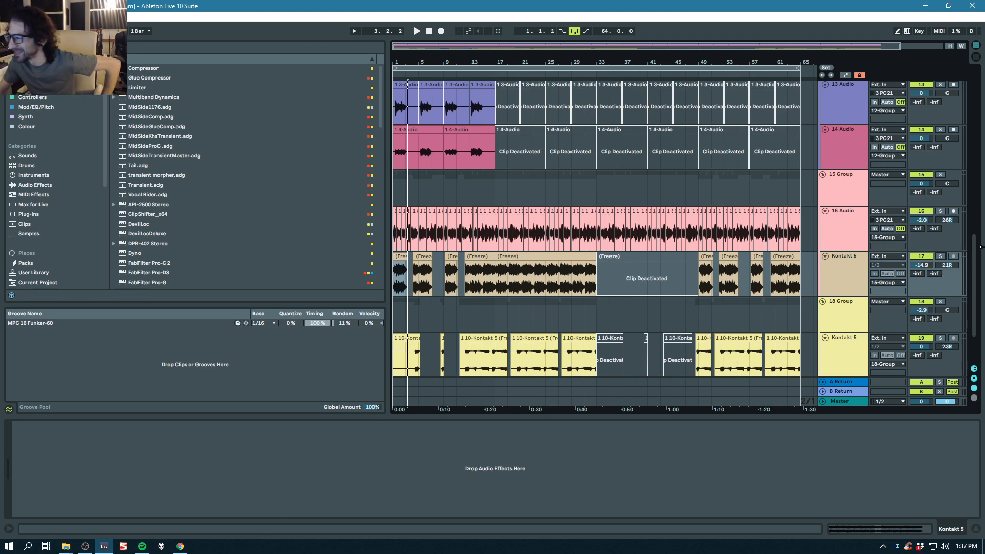
Step: Solo 18-Group and play it from the start, then unsolo it and briefly play the full mix
scroll(848, 242, "down", 3)
left_click(942, 232)
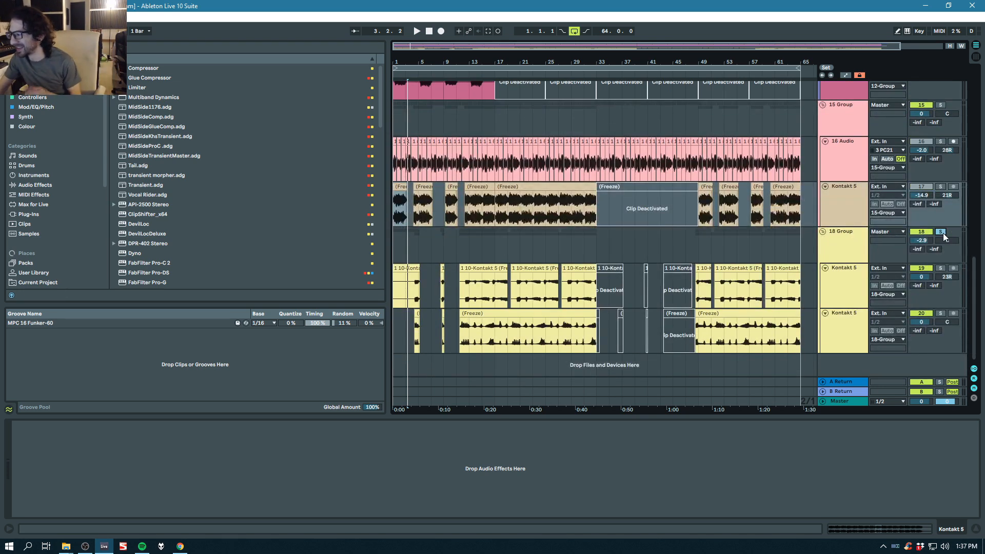
key("space")
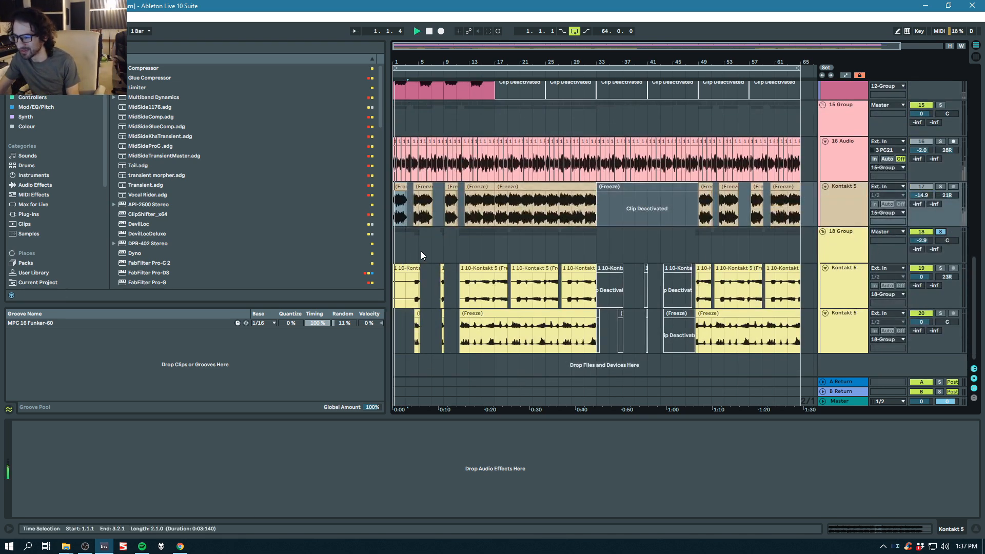
left_click(940, 233)
key("space")
key("space")
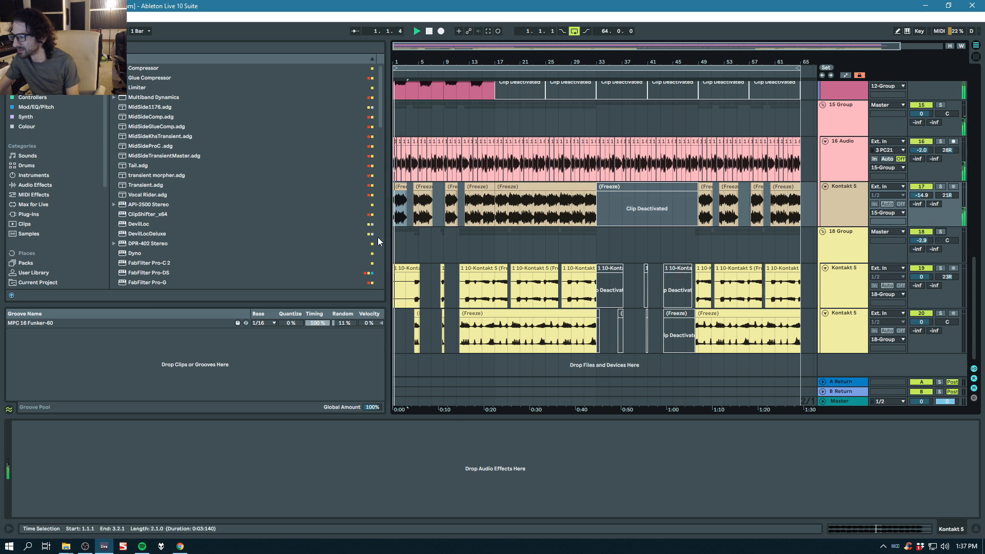
key("space")
Step: Solo 18-Group again and play the short phrase beginning around bar 4
left_click(940, 231)
left_click_drag(402, 66, 441, 223)
left_click(426, 254)
key("space")
key("space")
Step: Insert a MIDI track below Kontakt 5 track 20, add Kontakt 5 to it, and load Session Horns - Performance
left_click(845, 319)
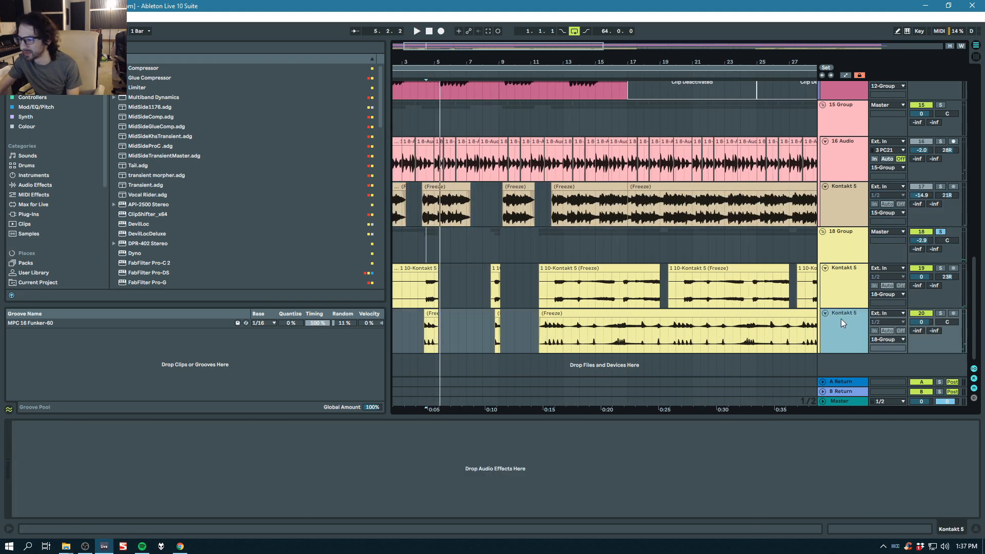
right_click(841, 319)
left_click(888, 404)
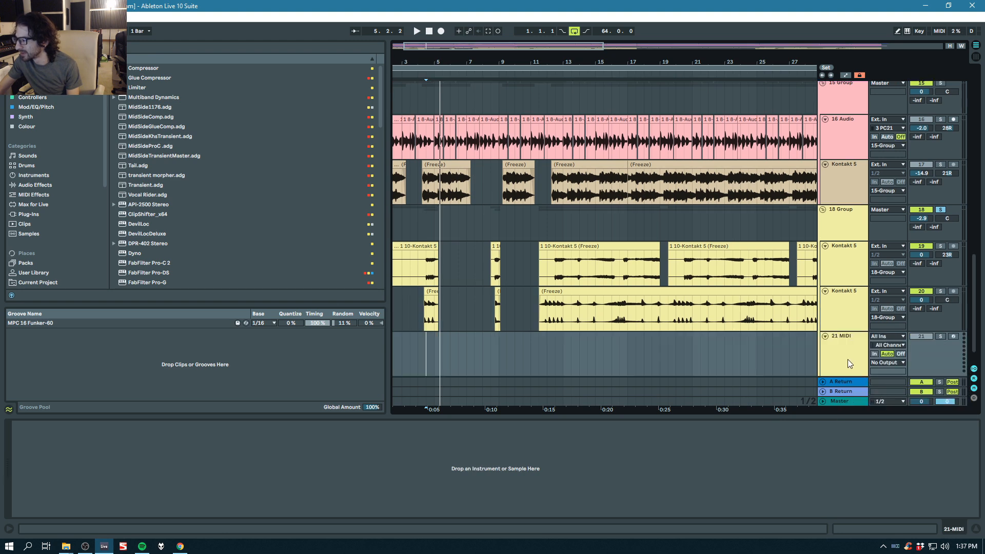
left_click(839, 226)
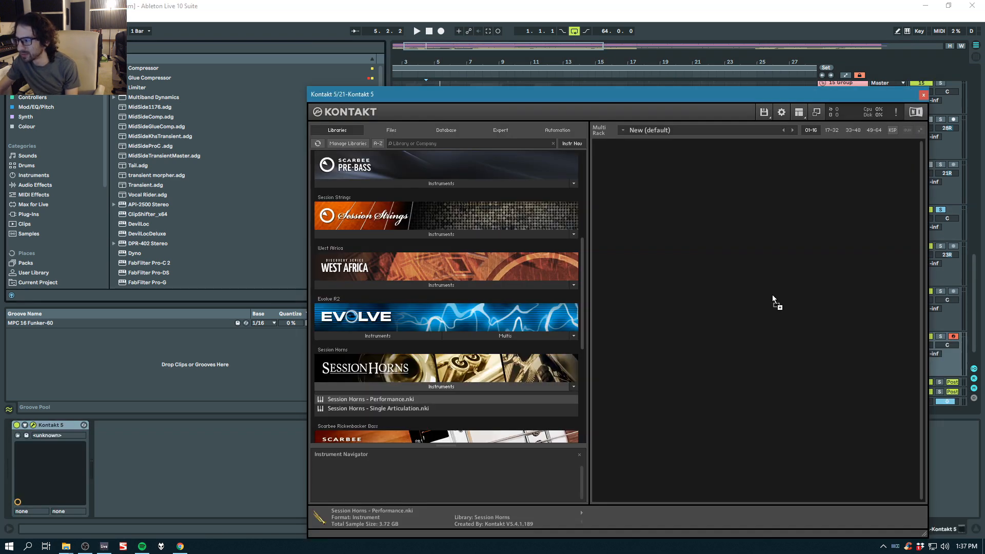
left_click_drag(370, 399, 772, 295)
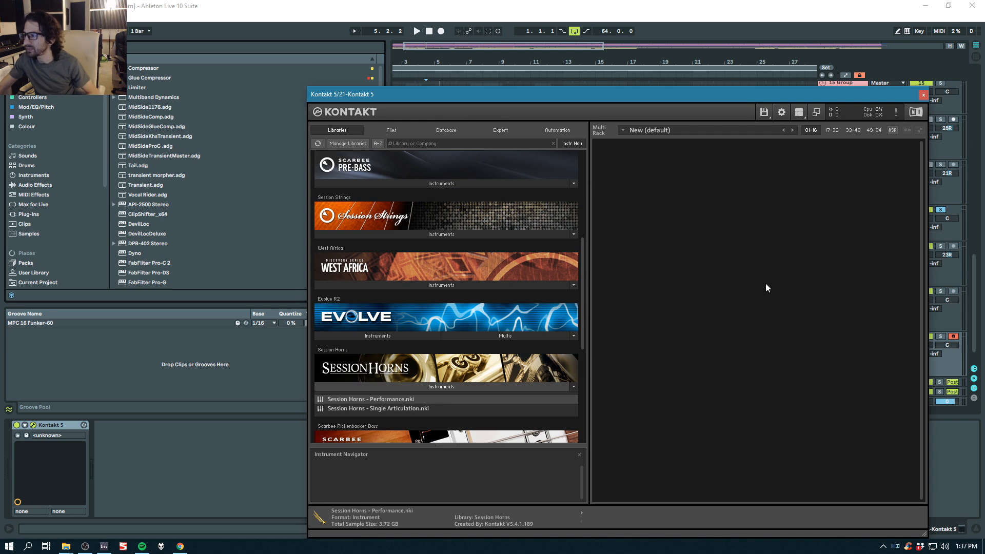
left_click_drag(726, 98, 559, 75)
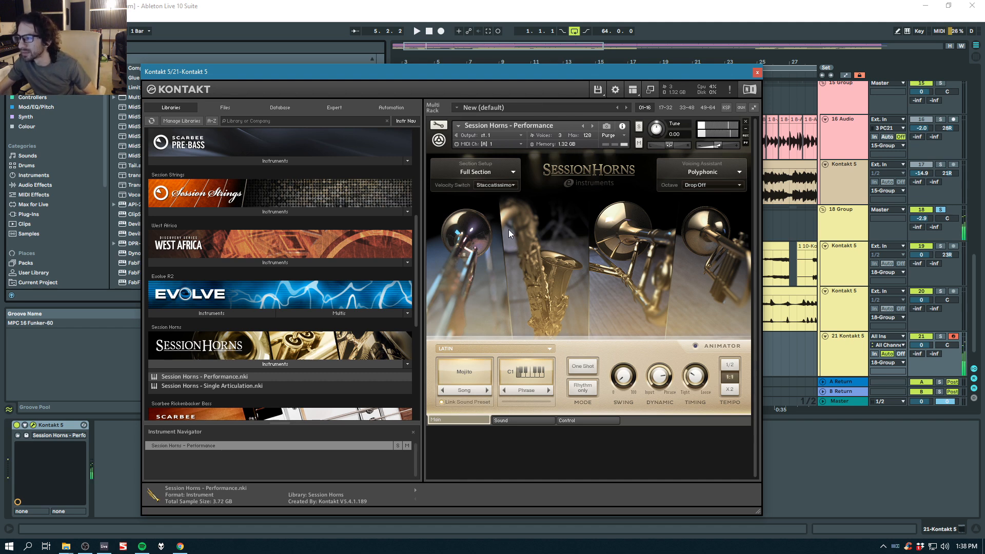
Step: Set the Session Horns velocity switch to FoPiCre Time and close the Kontakt window
left_click(508, 186)
left_click(515, 220)
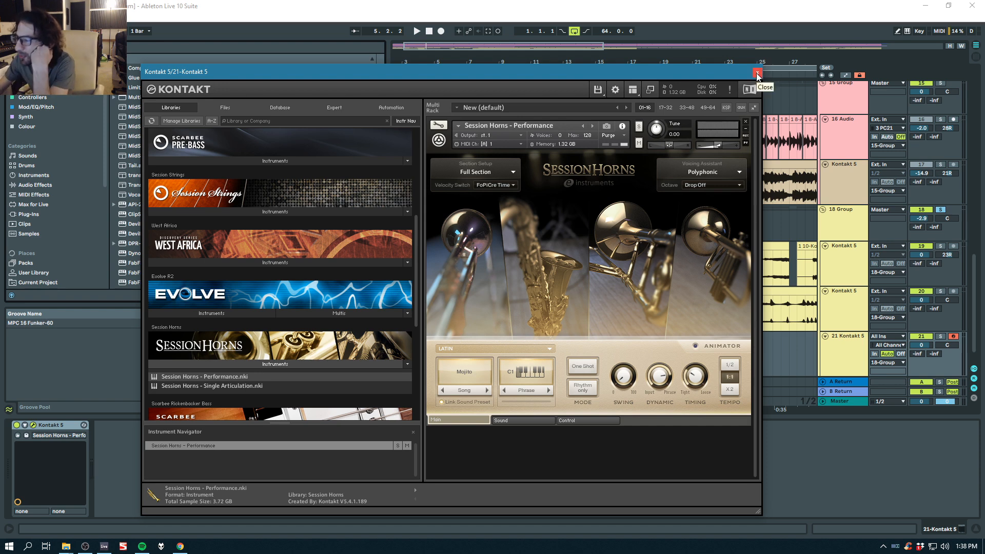
left_click(757, 75)
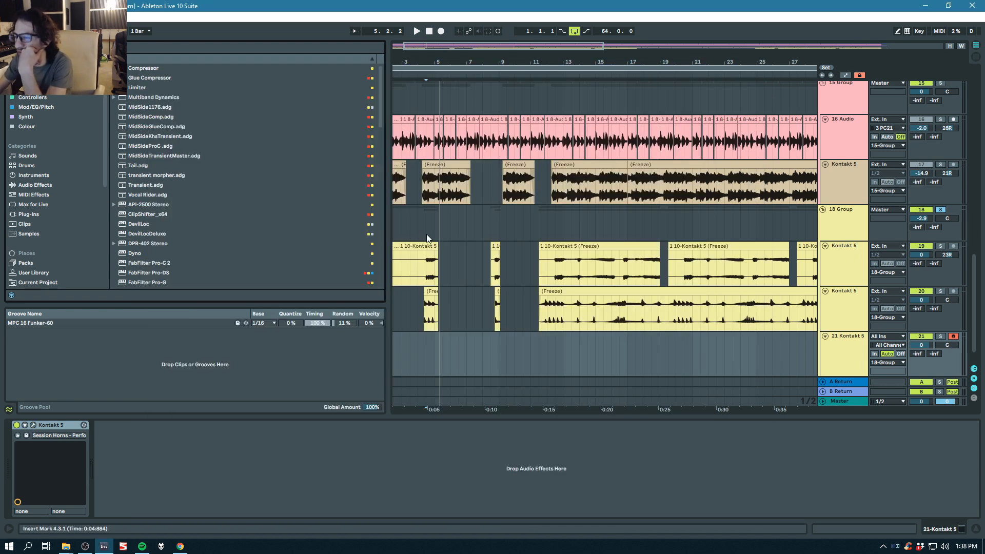
Step: Play 18-Group from bar 4, then open its ValhallaVintageVerb to examine the reverb settings and close it
left_click(441, 228)
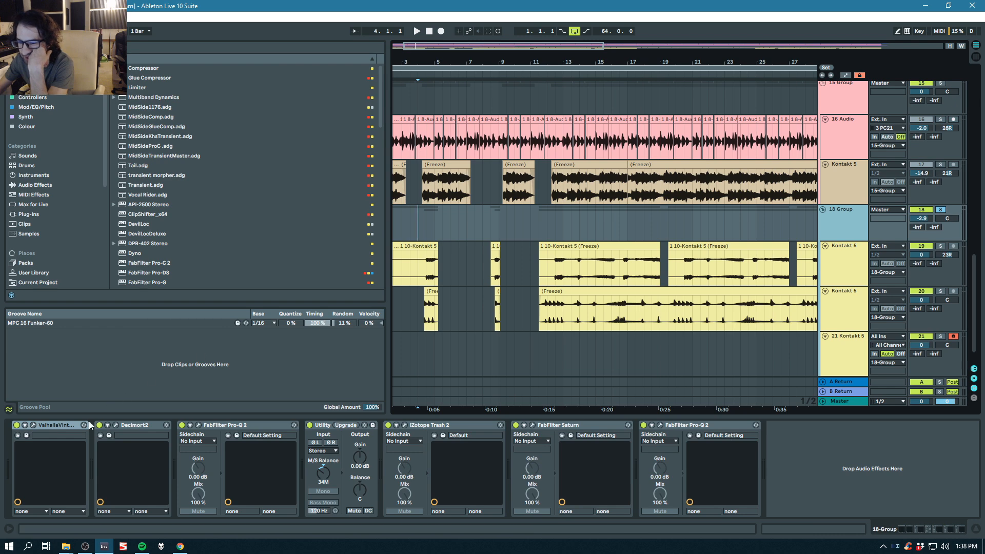
left_click(62, 425)
left_click(33, 424)
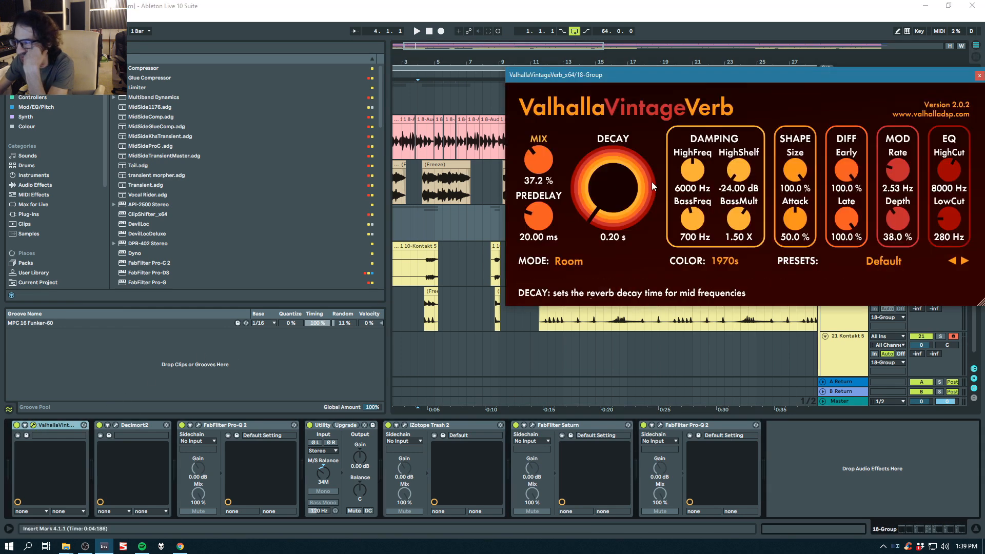
left_click(980, 85)
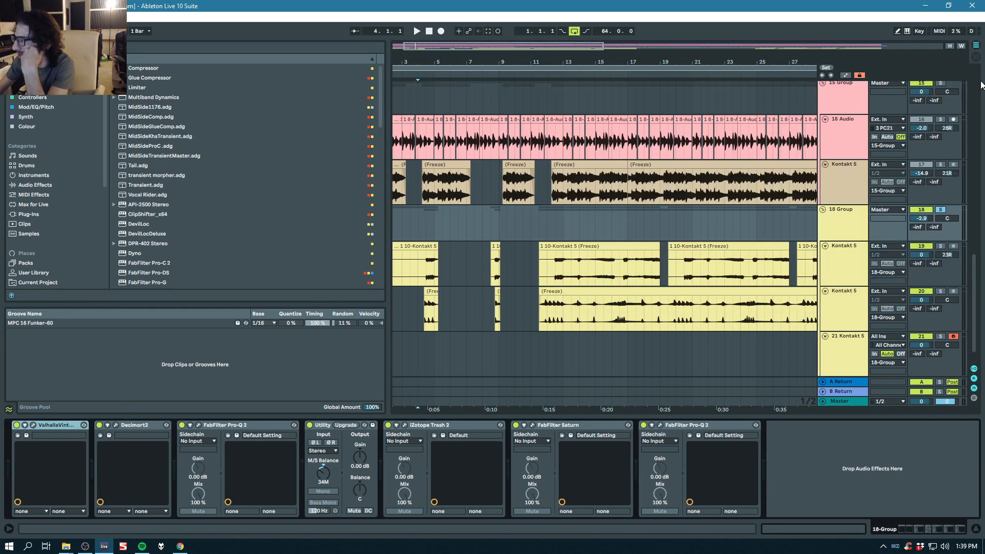
Step: Compare 18-Group dry and processed by bypassing all its effects, playing from about bar 12, and replaying with the effects on
left_click(551, 224)
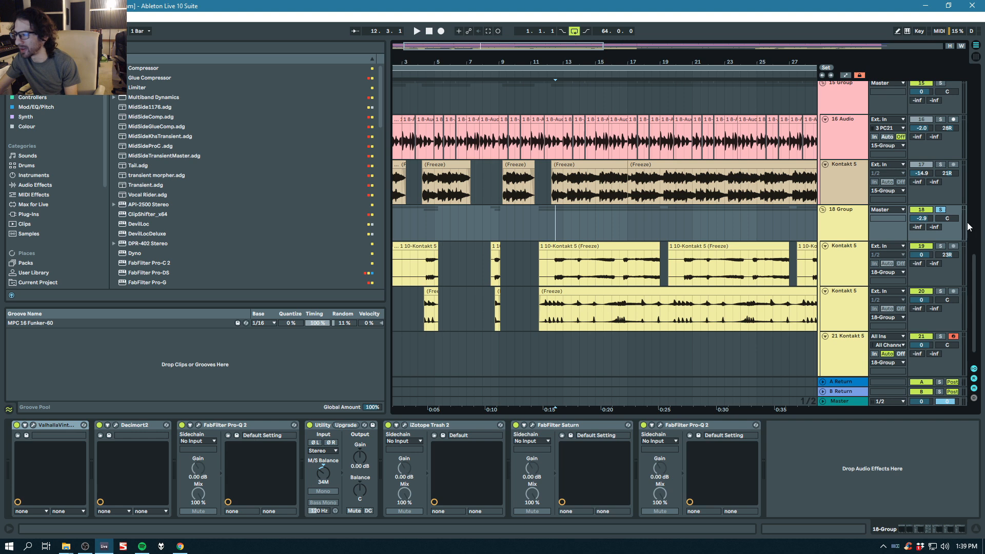
left_click(54, 429)
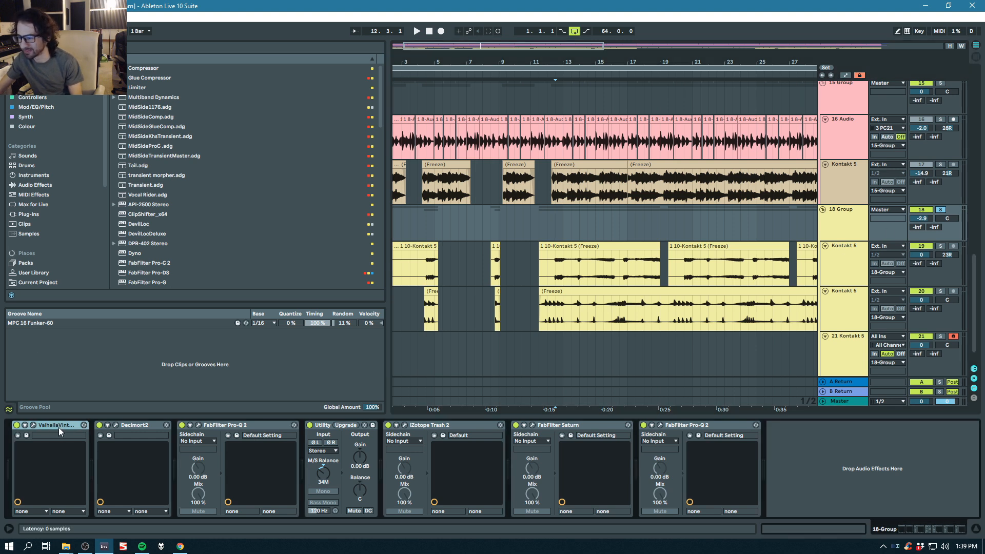
left_click(689, 423, "shift")
key("space")
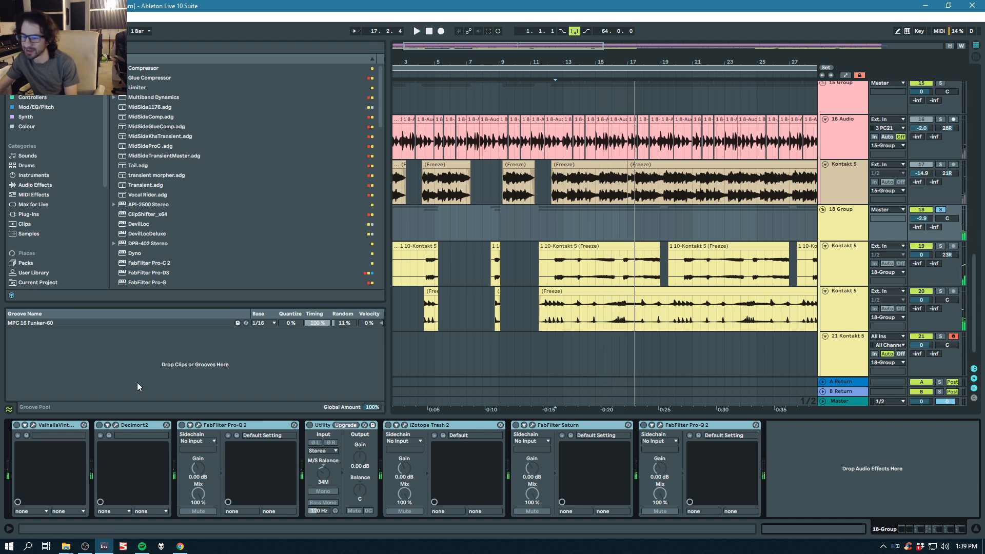
key("0")
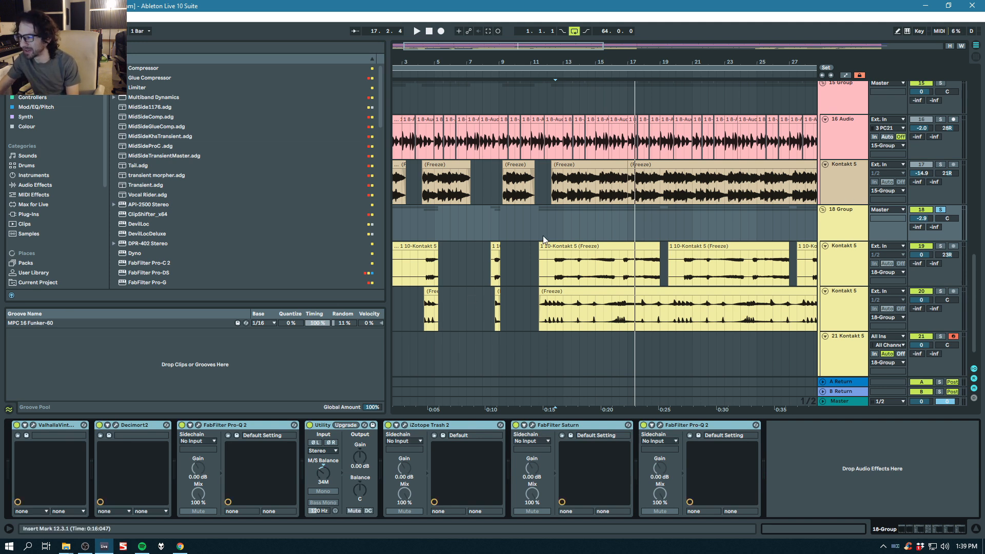
left_click(556, 230)
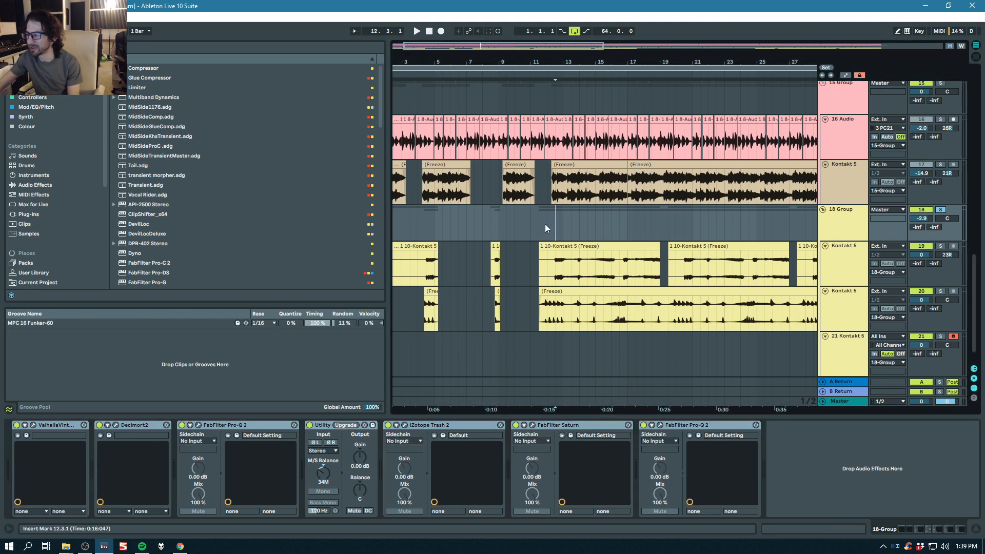
key("space")
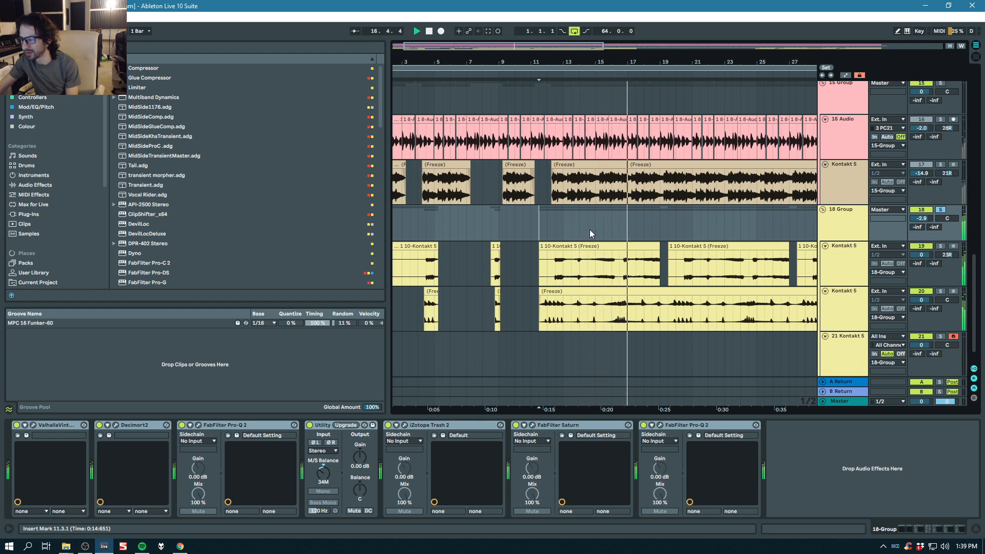
Step: Remove the solo from 18-Group and play the full mix from bar 11
left_click(942, 209)
key("space")
key("space")
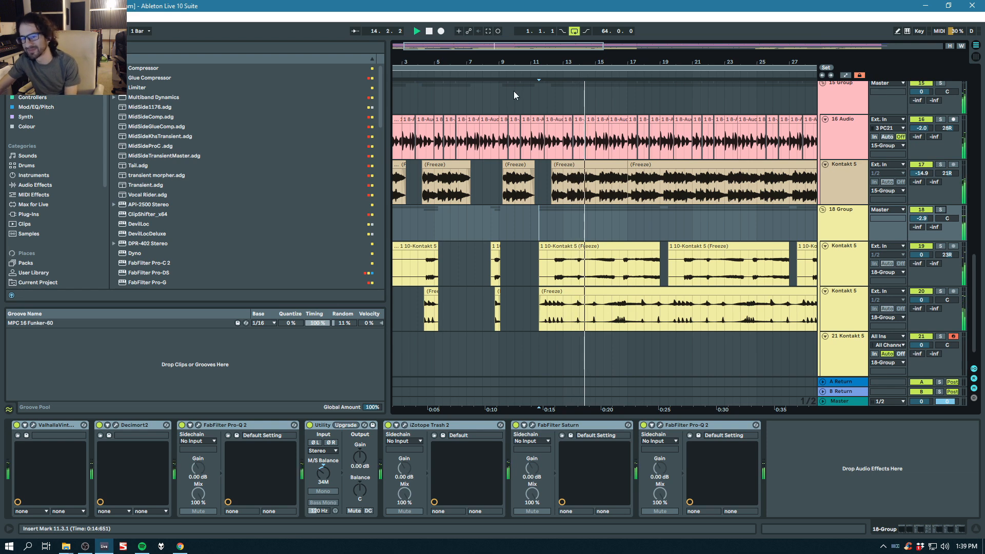
left_click_drag(513, 62, 513, 30)
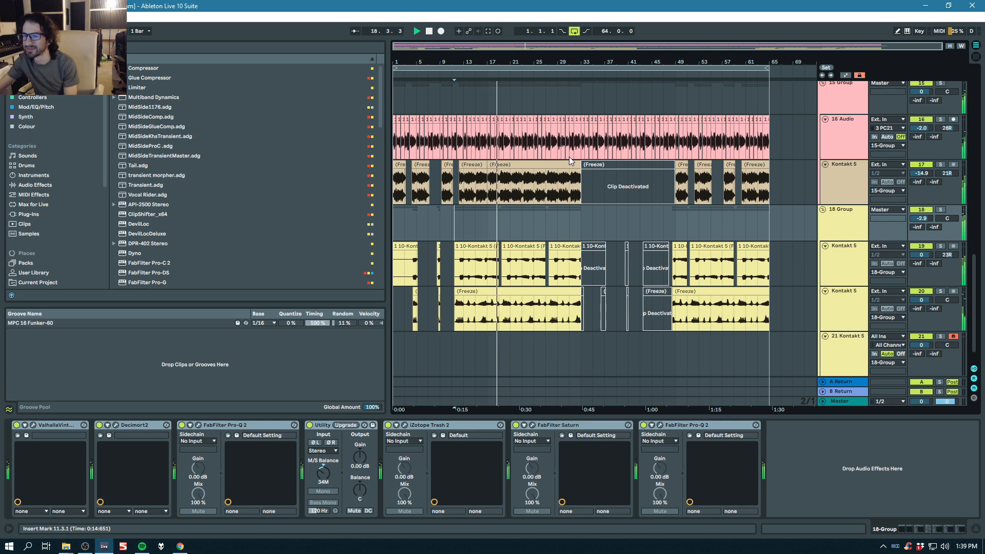
Step: Save the current Live Set and open another recent set
left_click(9, 17)
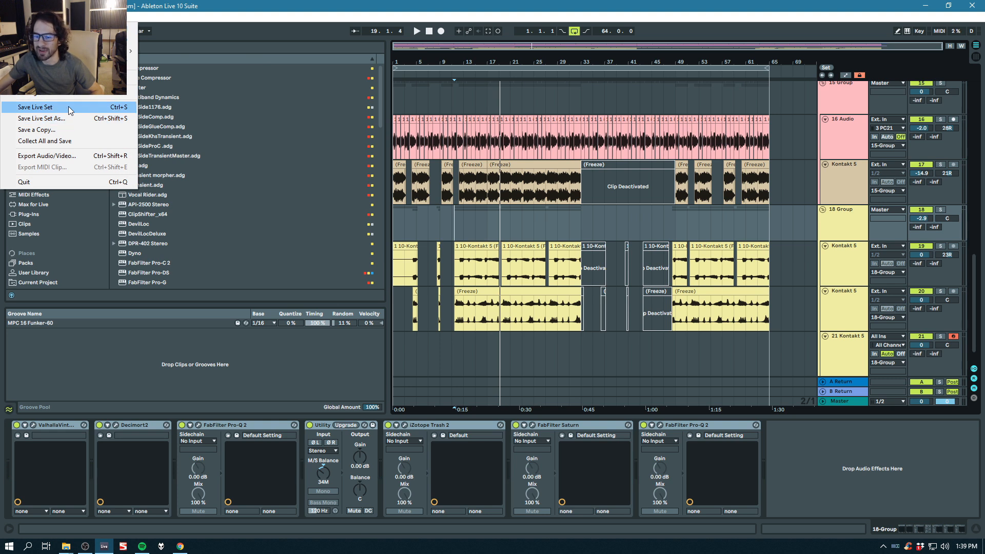
left_click(70, 109)
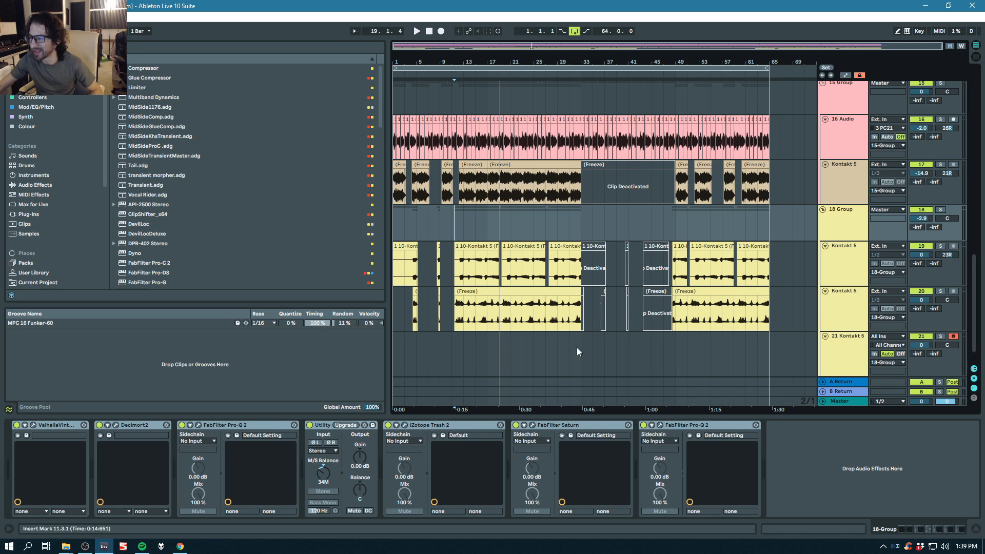
left_click(10, 17)
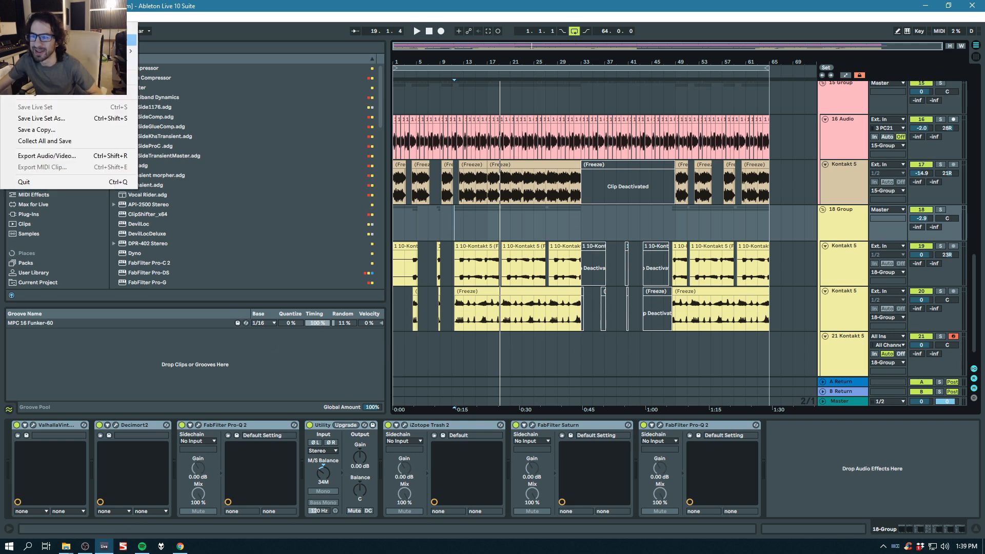
left_click(31, 40)
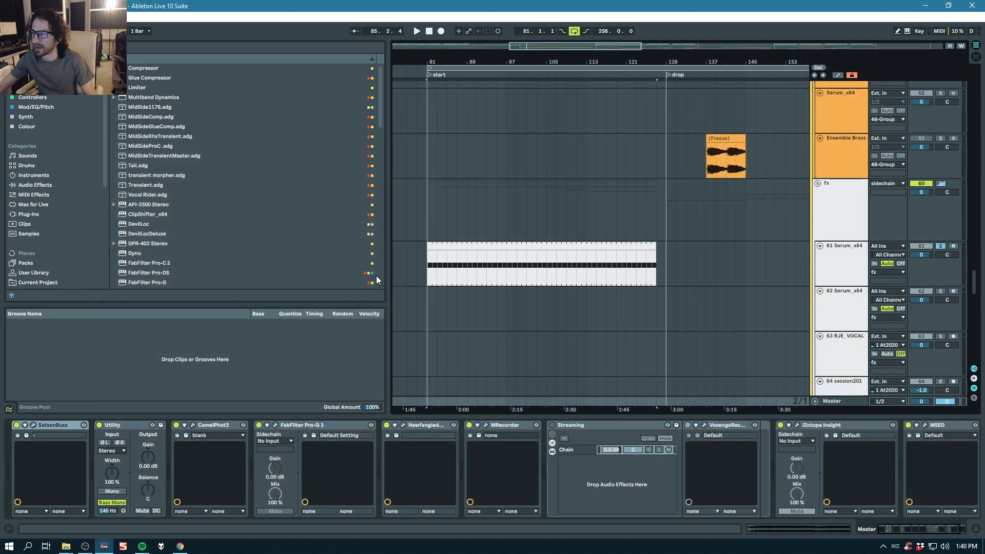
Step: Survey the opened set's arrangement and tracks, and play the full mix from the start marker at bar 81
left_click_drag(513, 62, 510, 25)
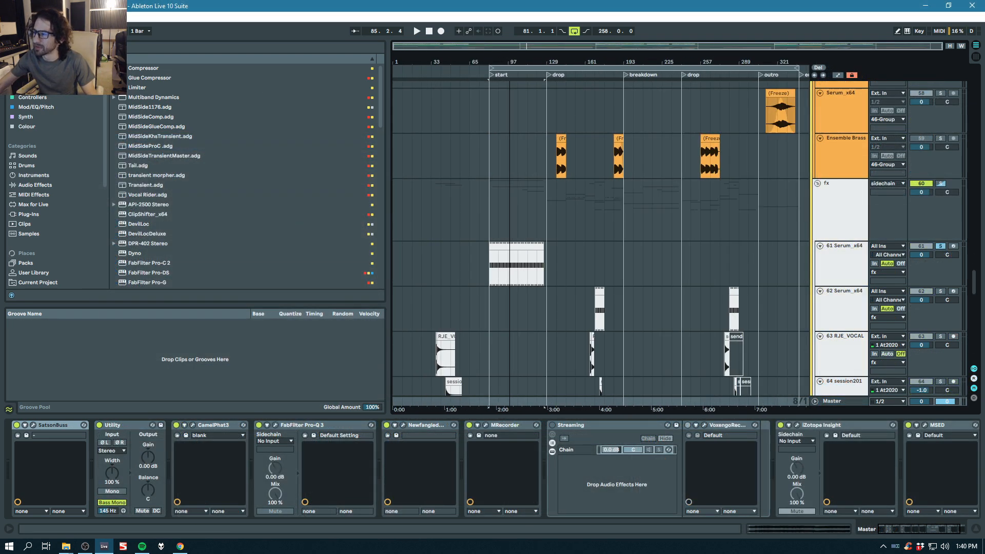
left_click_drag(980, 298, 982, 163)
scroll(568, 253, "down", 20)
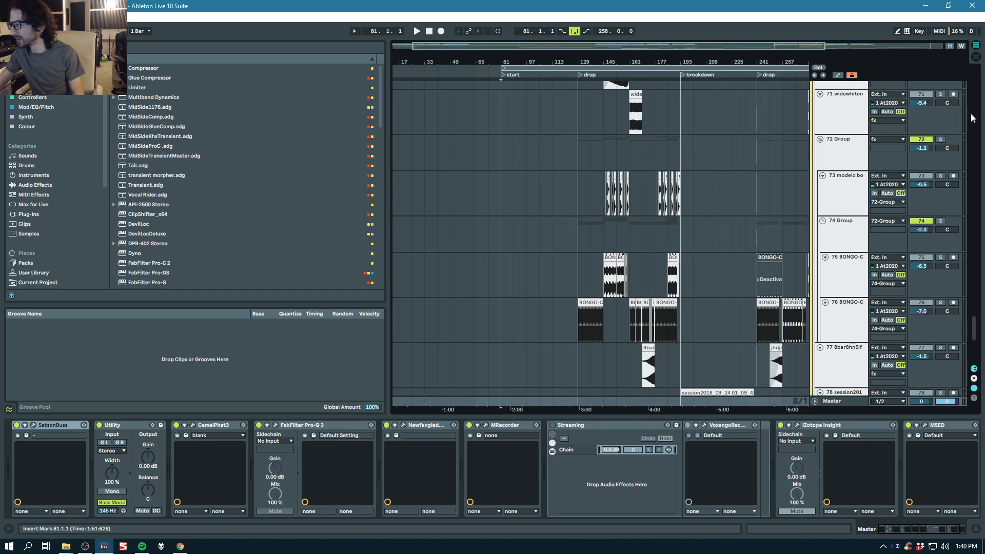
left_click(970, 117)
left_click_drag(974, 322, 973, 77)
key("space")
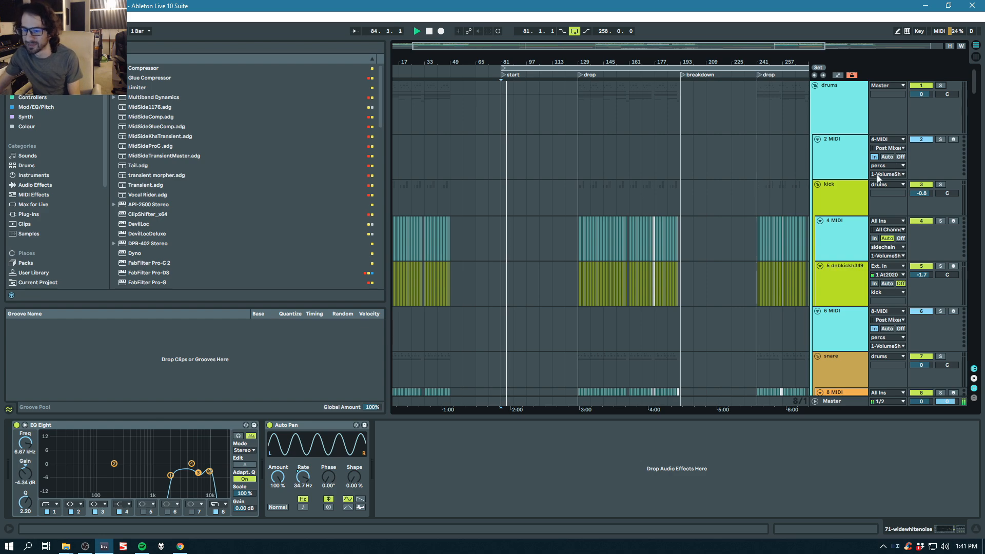
Step: Solo track 53, play its clip from bar 81, and remove the solo during playback
scroll(973, 100, "down", 3)
left_click_drag(973, 100, 974, 267)
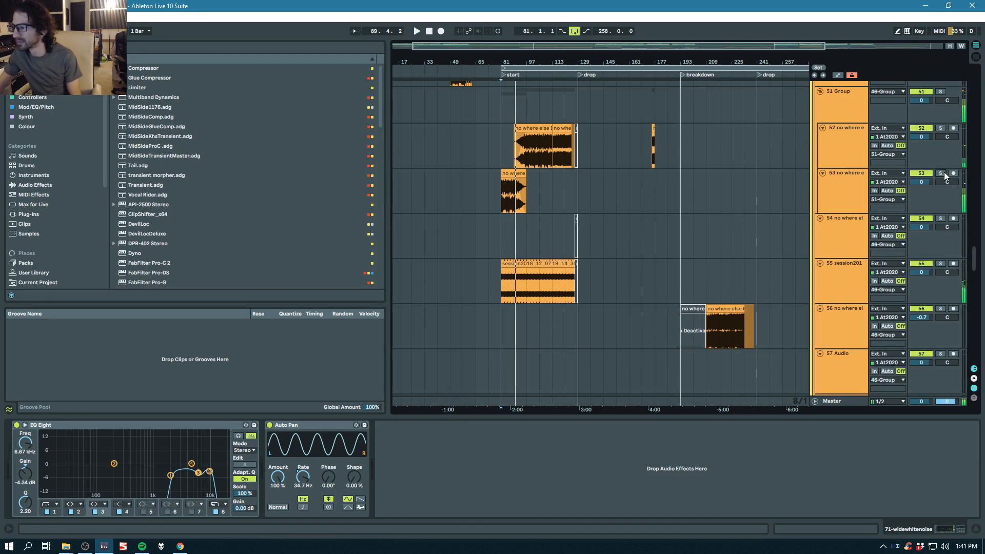
left_click(943, 173)
left_click(519, 174)
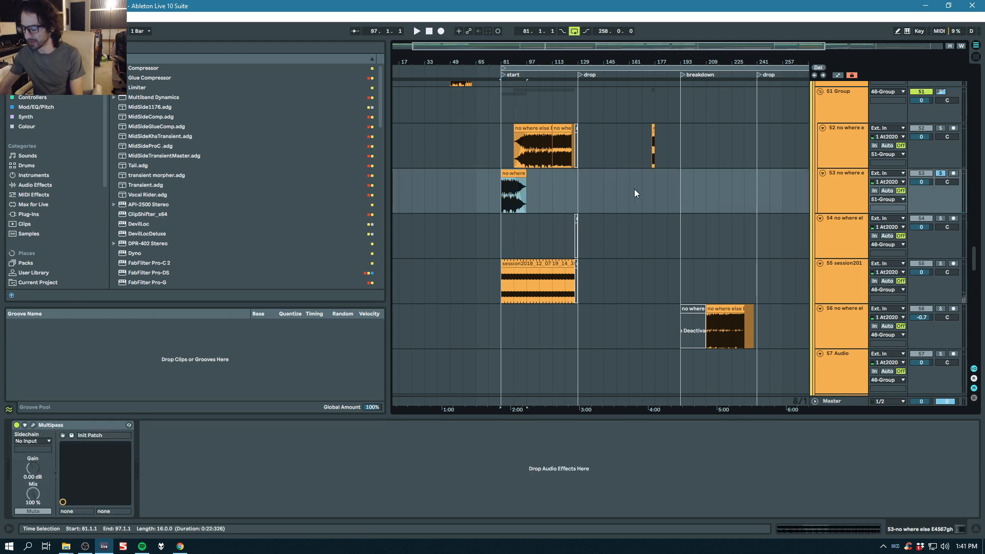
key("space")
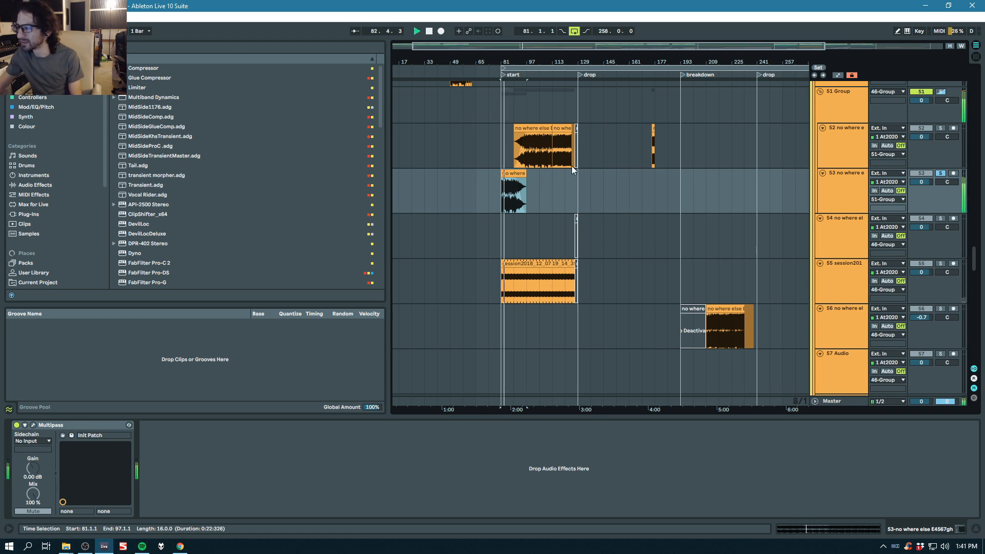
left_click(941, 173)
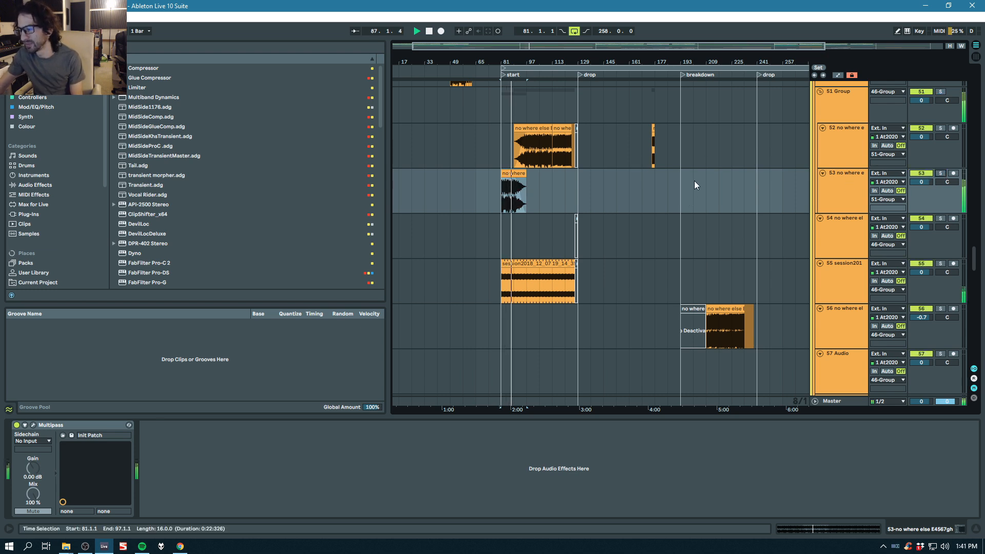
Step: Examine track 55's effects chain, solo the track, and play its session recording from bar 81 and bar 105
left_click(841, 270)
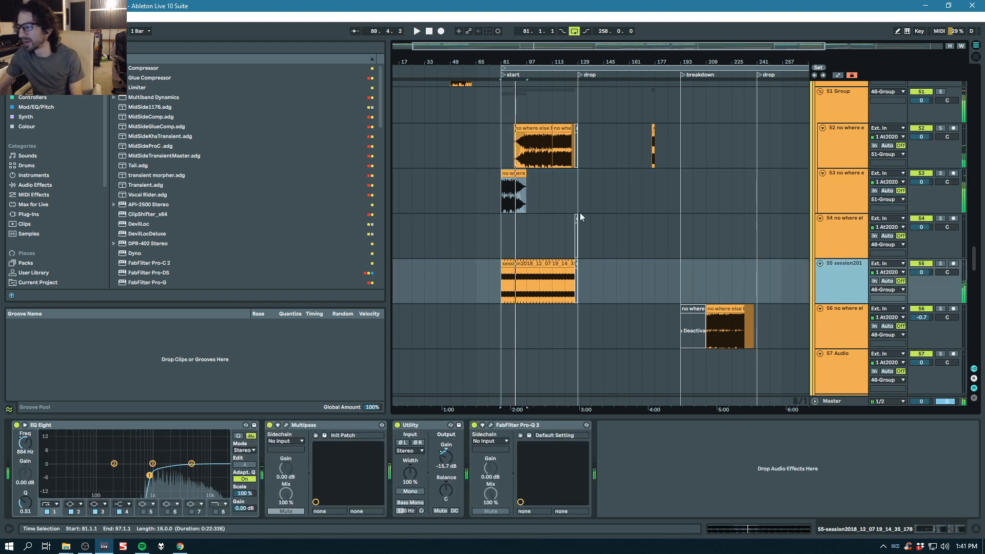
left_click(499, 229)
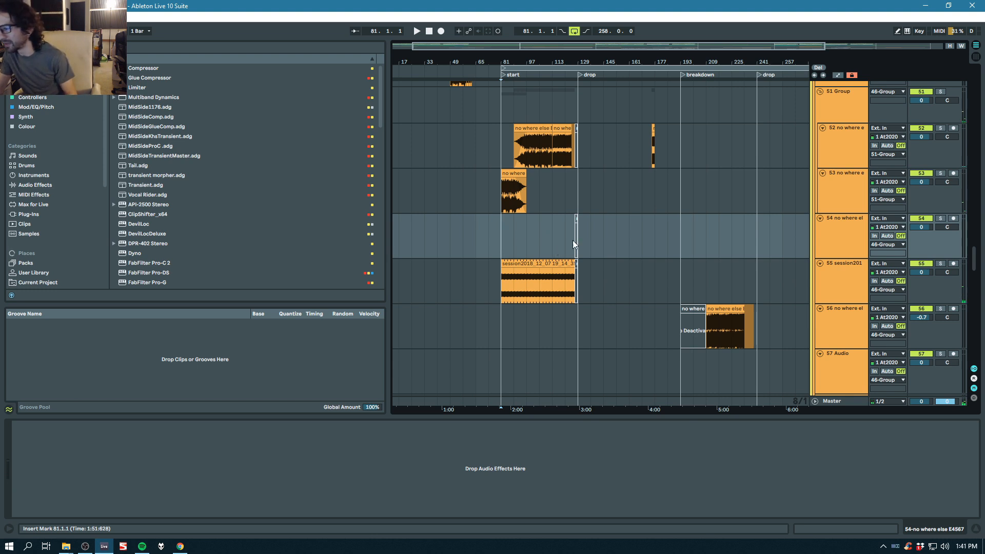
left_click(854, 268)
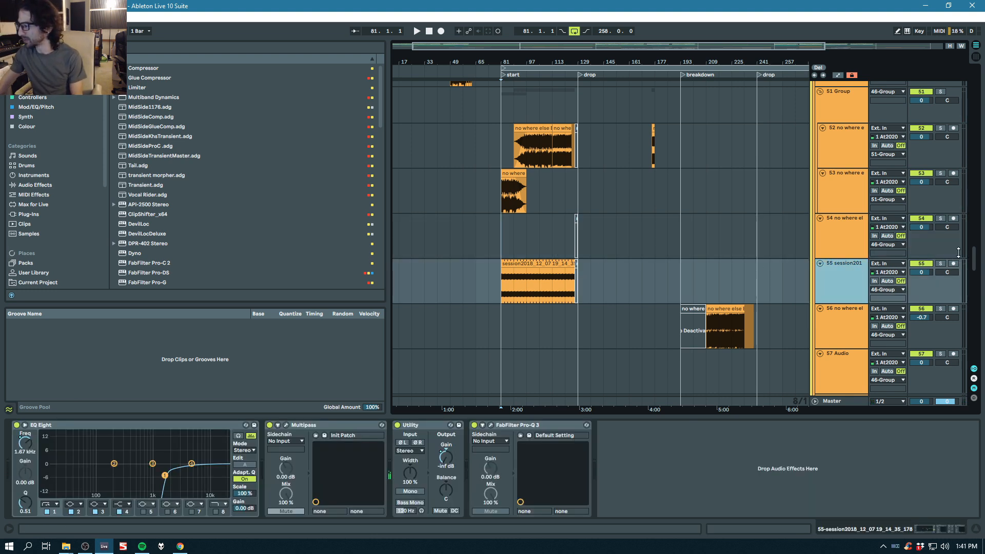
left_click(941, 263)
left_click(549, 277)
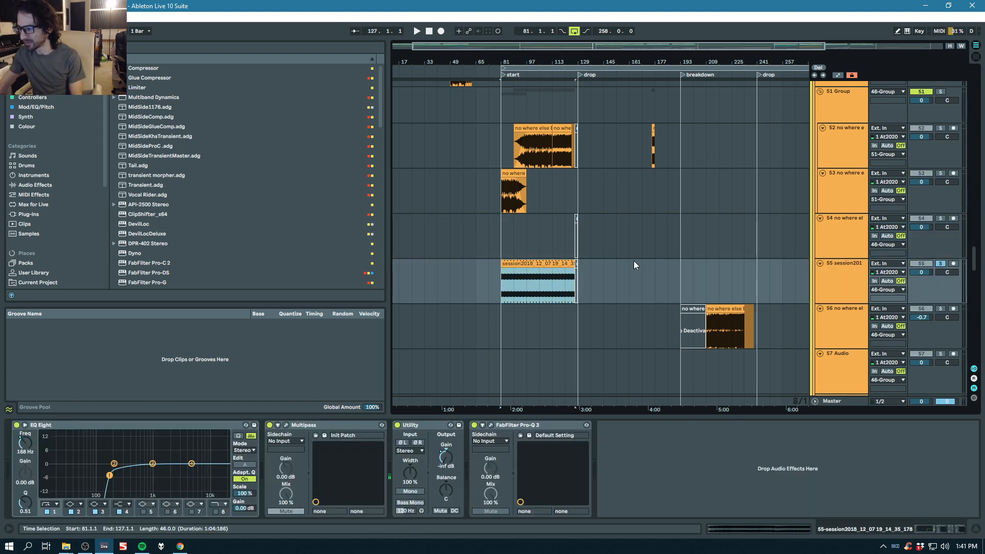
key("space")
left_click(541, 282)
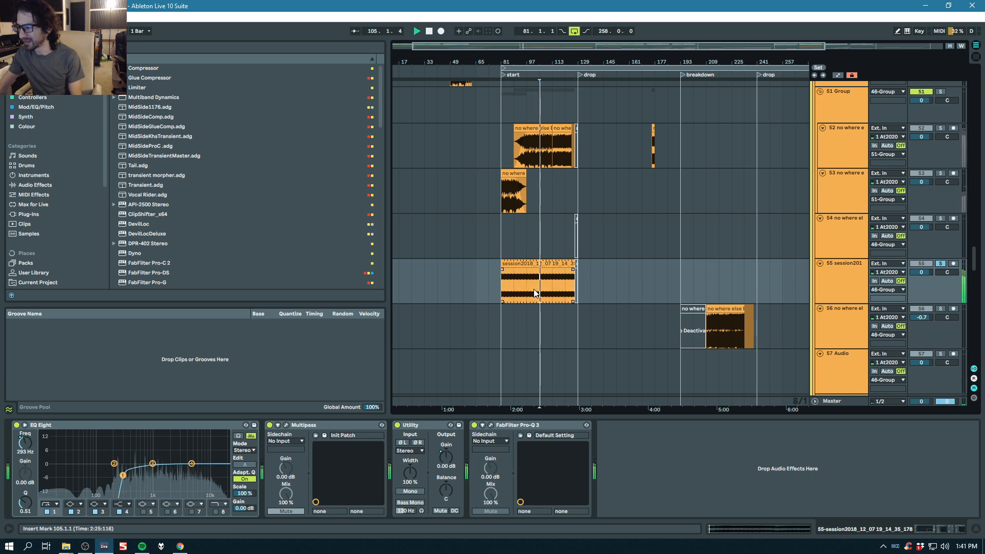
Step: Play the full mix from bar 105 with track 55 unsoloed
left_click(561, 266)
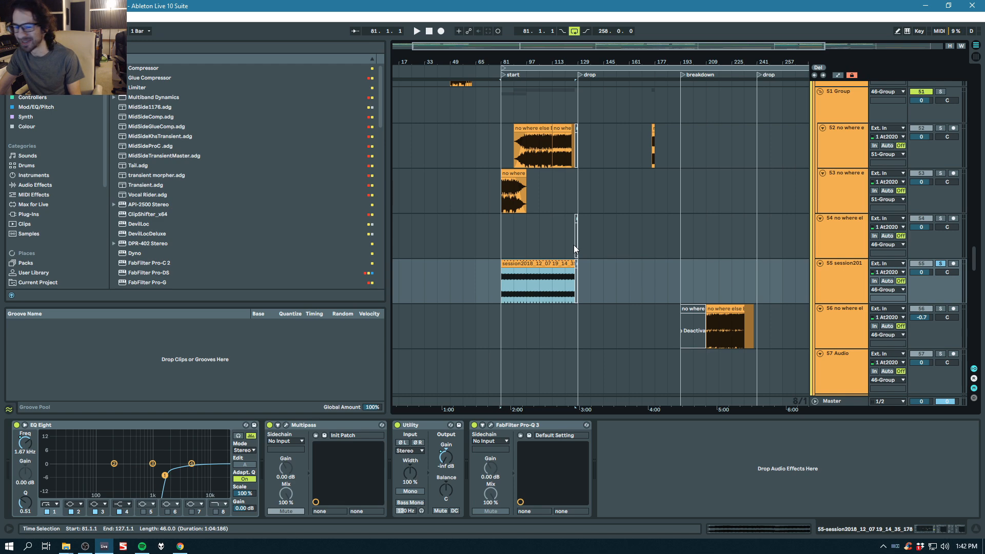
left_click(541, 283)
key("space")
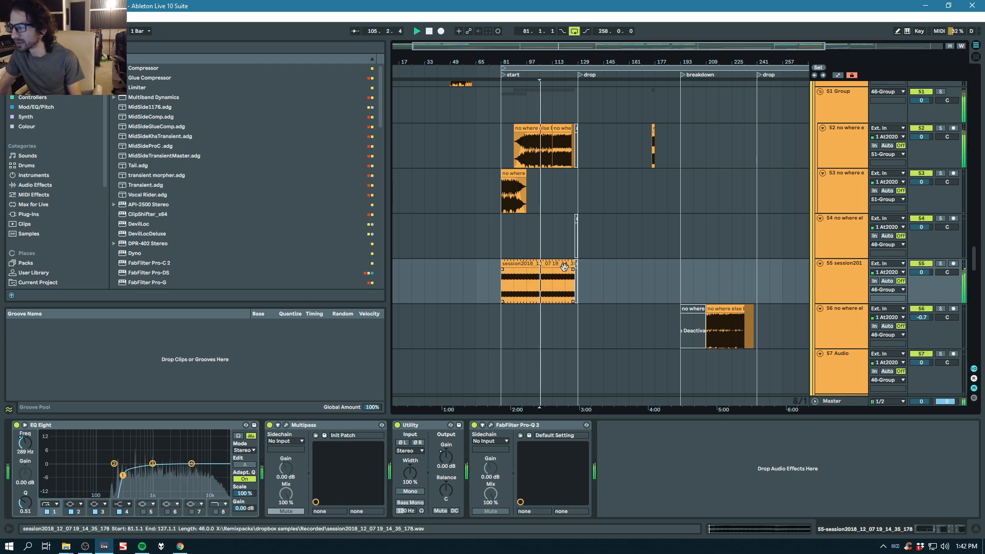
Step: Solo 61 Serum_x64 in the fx group and play its MIDI clip from bar 81
scroll(602, 237, "down", 5)
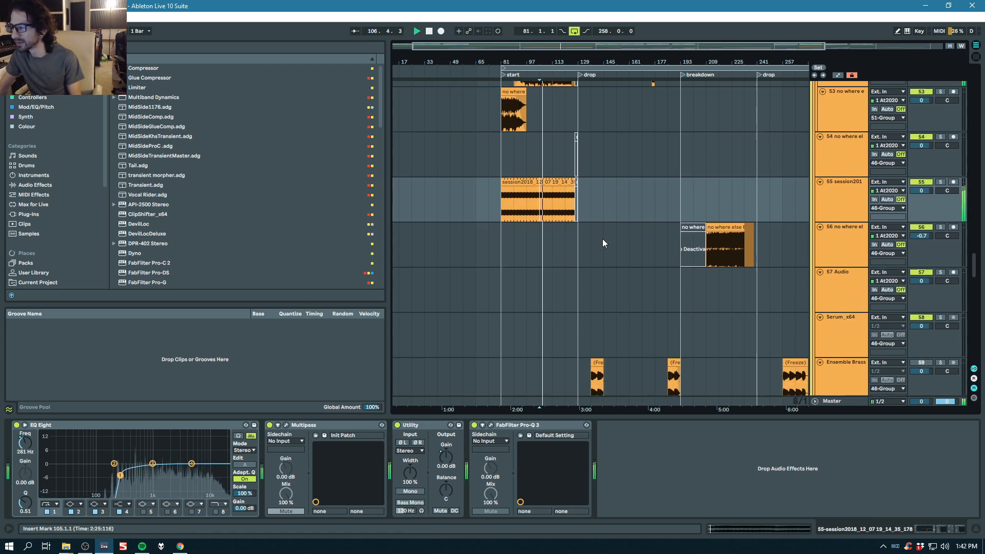
scroll(597, 251, "down", 4)
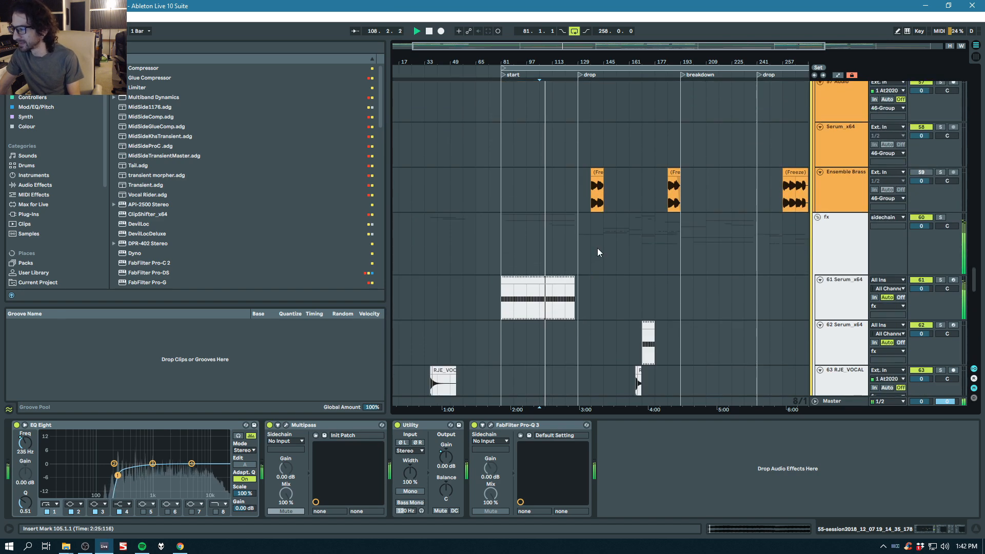
scroll(597, 251, "down", 2)
left_click(547, 225)
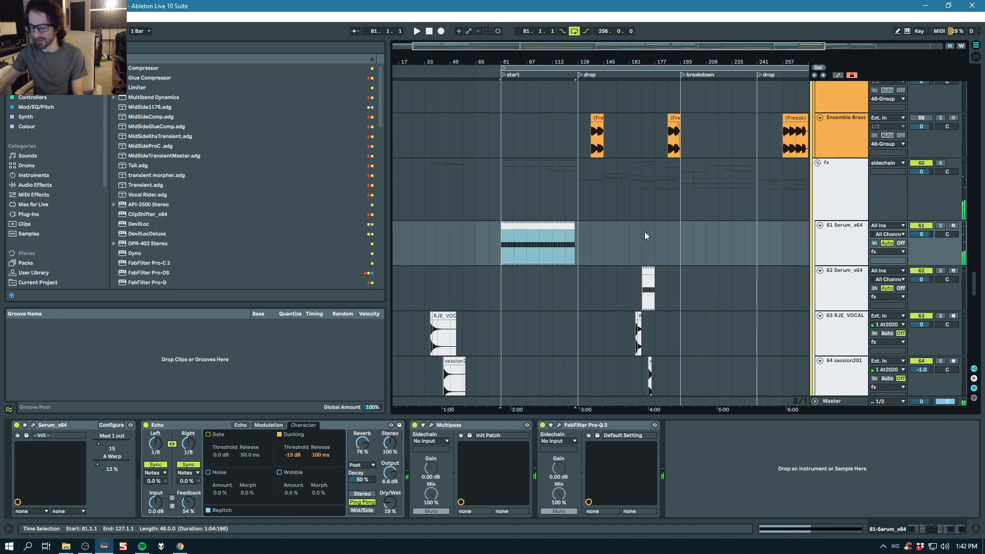
left_click(941, 226)
key("space")
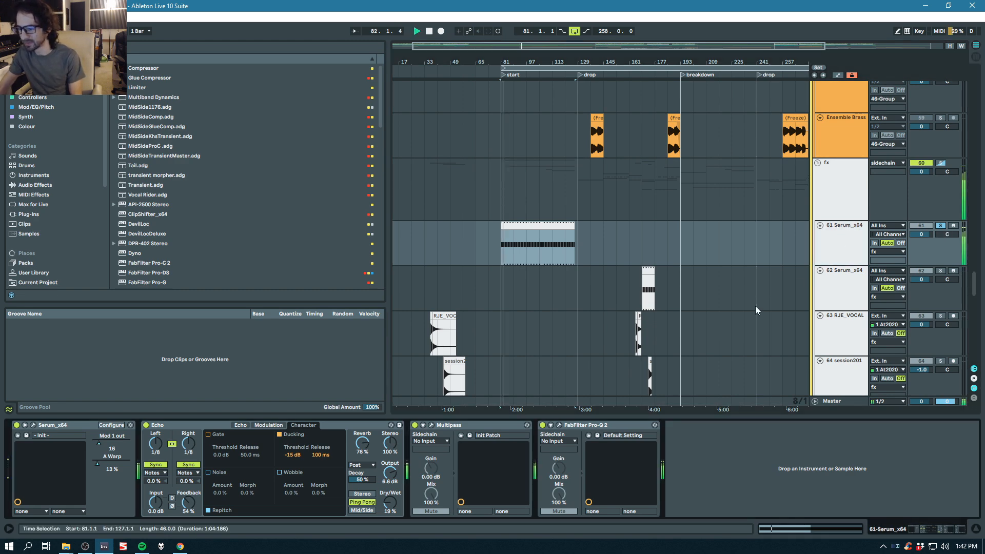
Step: Open the Serum window on track 61 to examine the patch, then resume playback and remove the track's solo
left_click(35, 425)
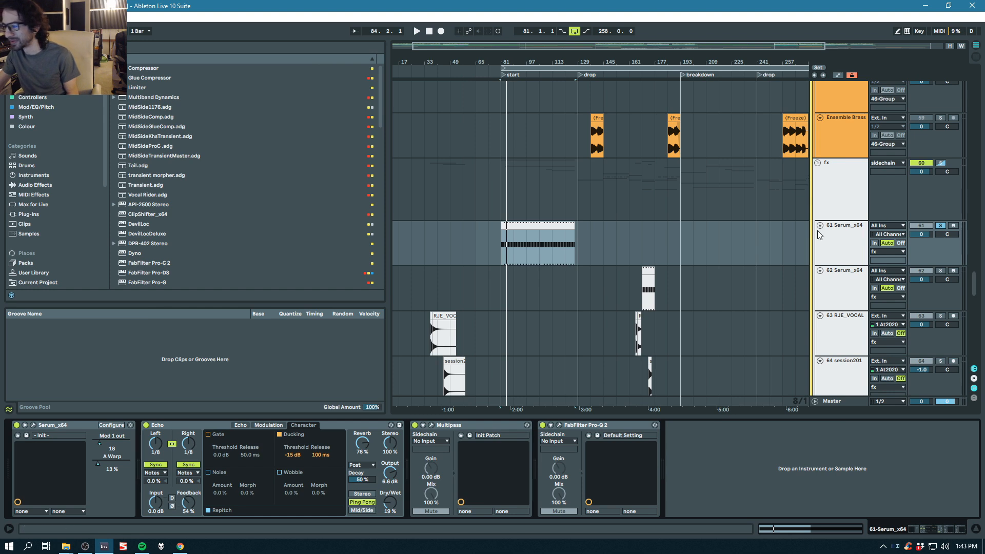
key("space")
scroll(712, 224, "down", 4)
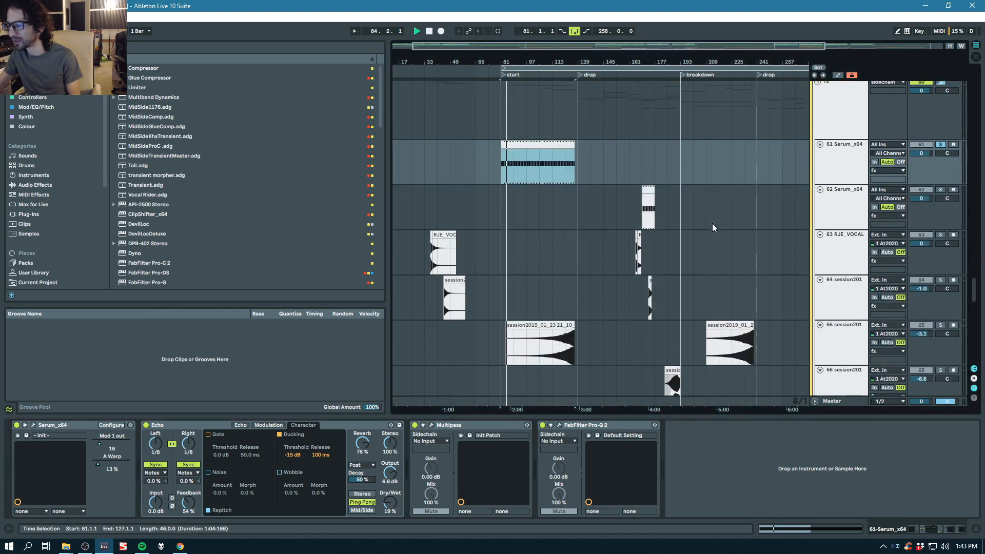
left_click(940, 145)
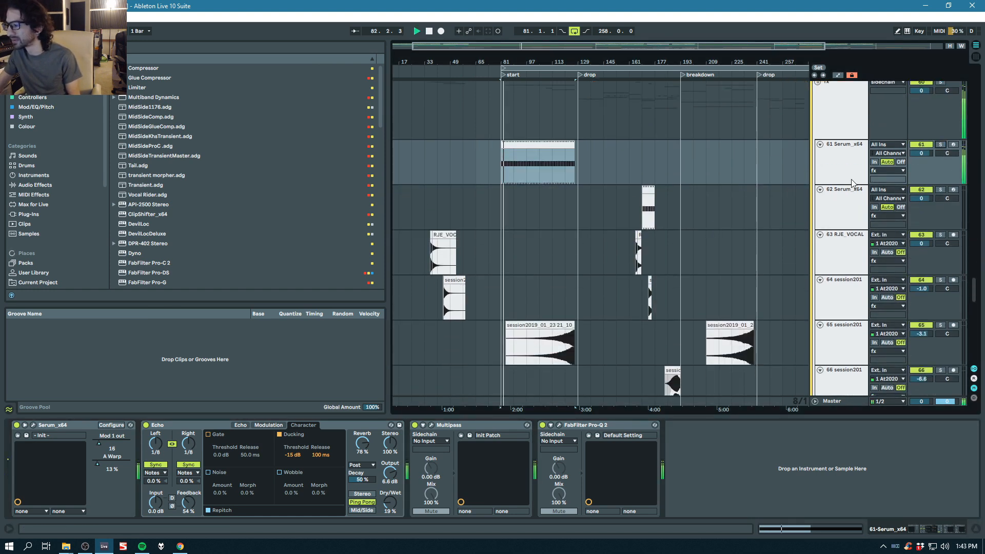
Step: Solo the vocals group, play it from bar 109, and remove the solo to hear it in the mix
scroll(786, 210, "down", 2)
scroll(784, 211, "down", 5)
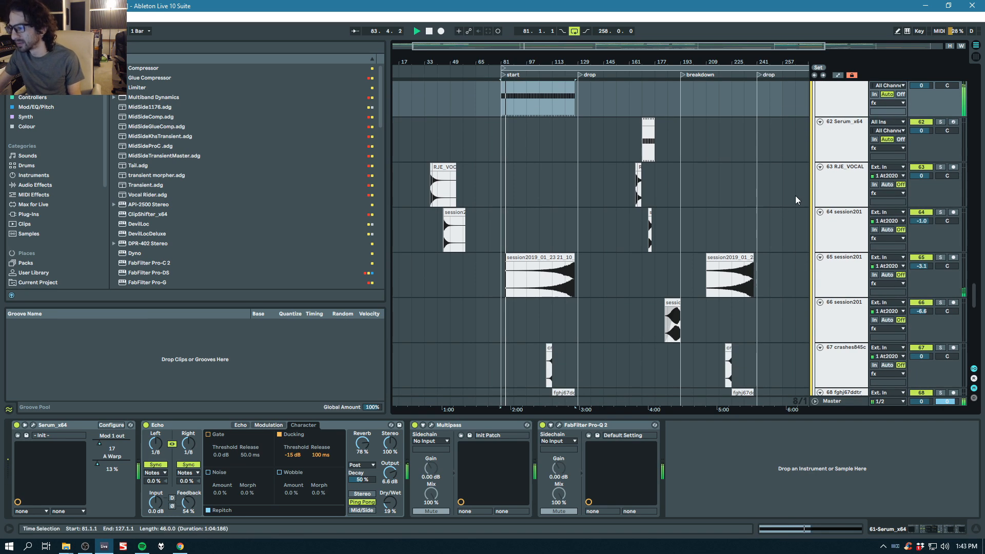
scroll(786, 198, "up", 4)
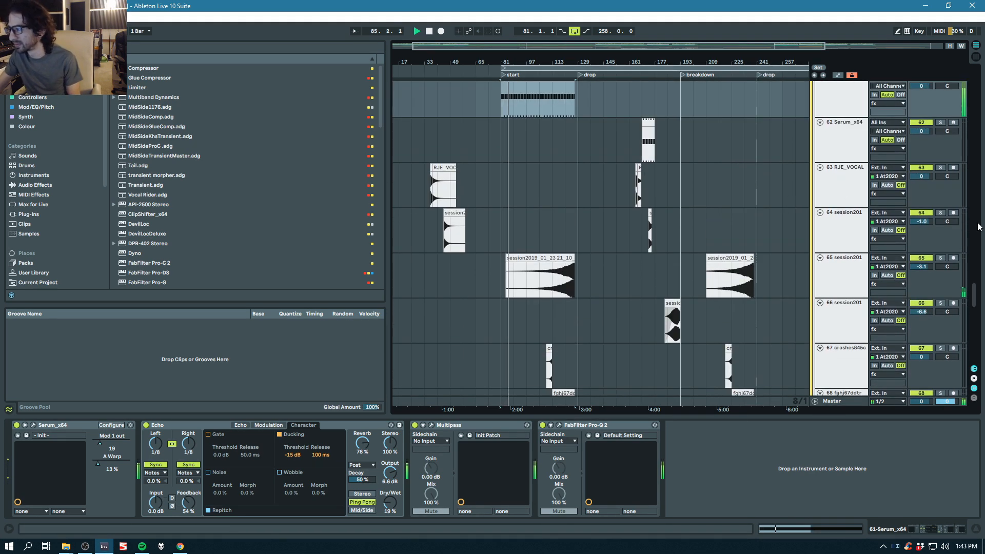
left_click_drag(975, 294, 984, 147)
scroll(672, 129, "down", 5)
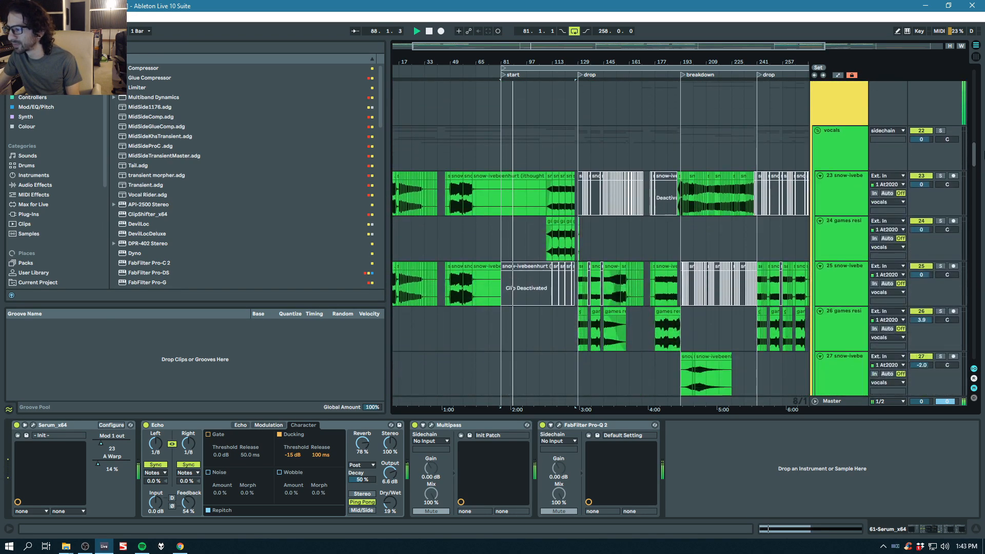
scroll(593, 116, "up", 3)
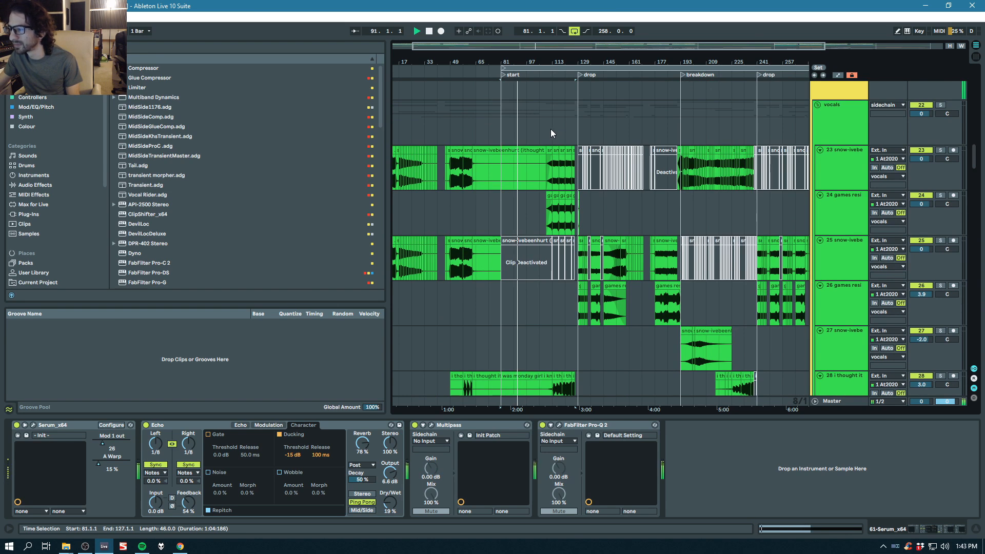
left_click(550, 129)
left_click_drag(554, 63, 554, 87)
left_click(939, 105)
key("space")
left_click(940, 105)
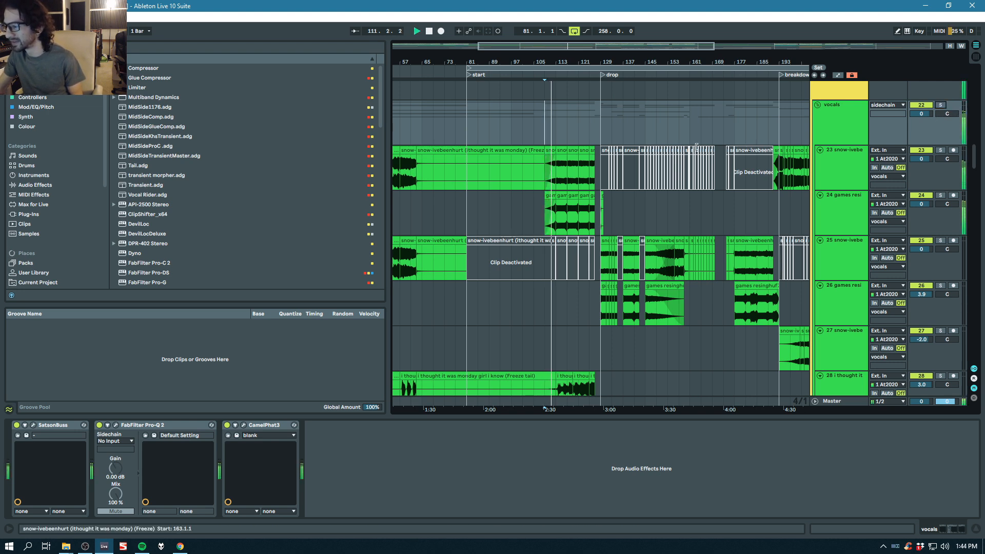
Step: Select vocal track 23 to examine its effects chain during playback, then stop the song
scroll(695, 143, "down", 2)
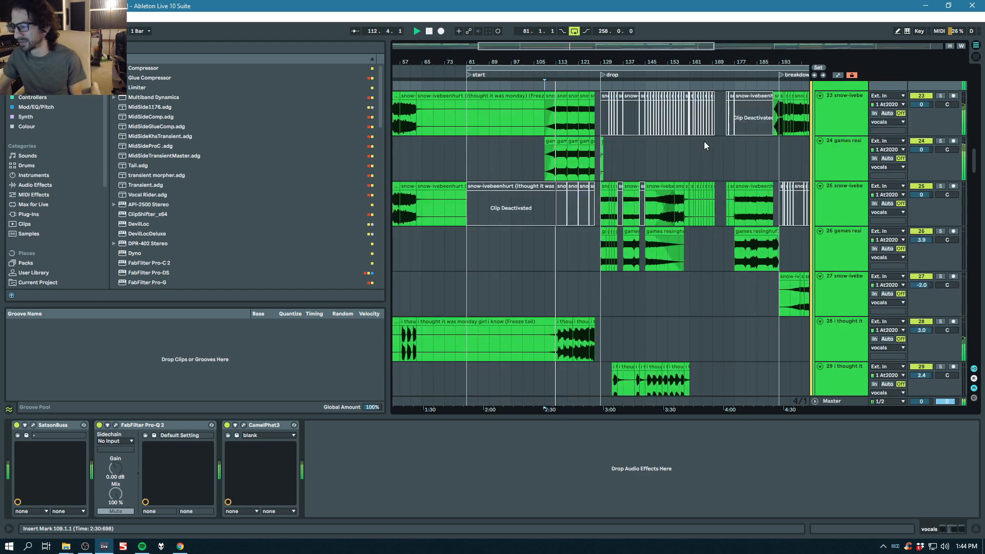
scroll(800, 159, "up", 2)
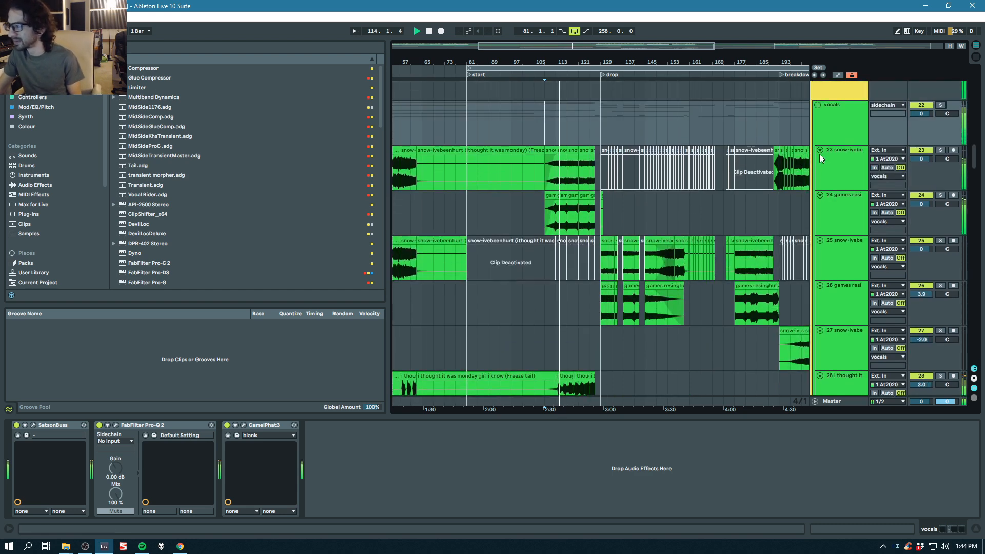
left_click(845, 159)
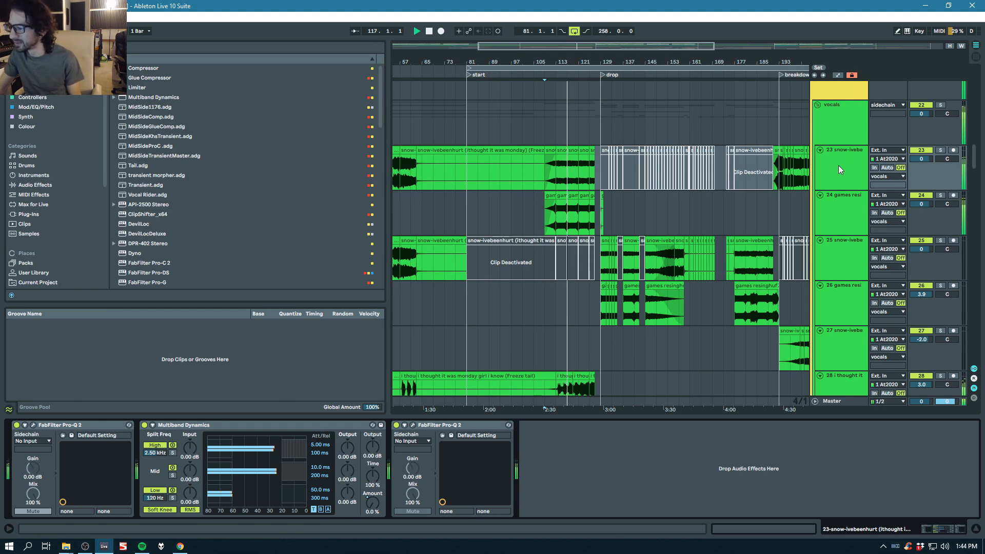
scroll(840, 164, "down", 2)
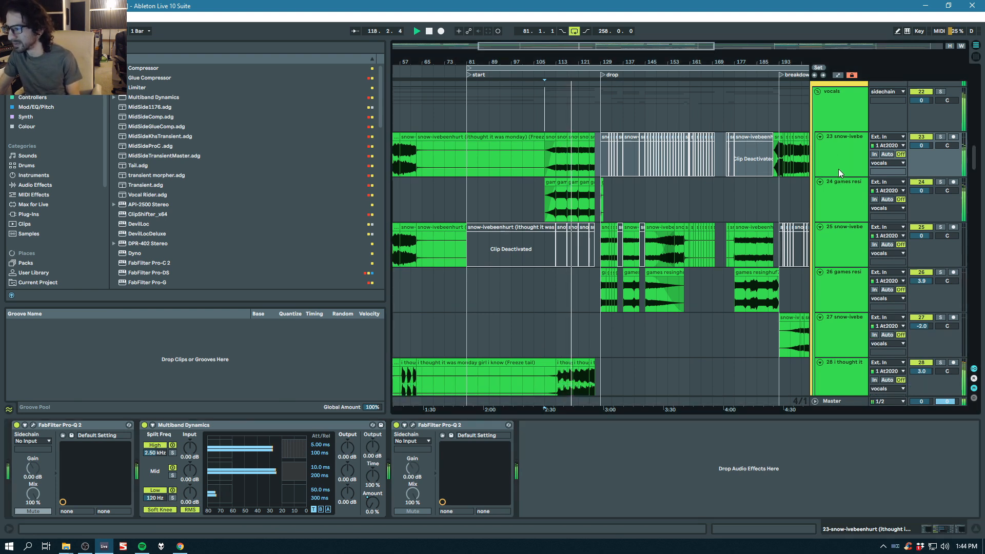
key("space")
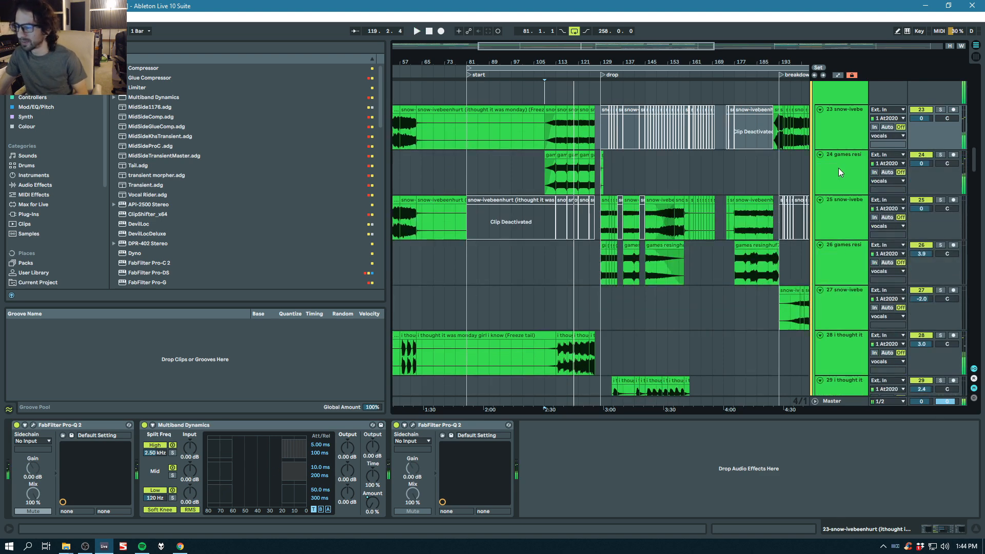
Step: Select vocal track 24, open its clip at bar 113 to examine the sample, and play the song from there
left_click(838, 168)
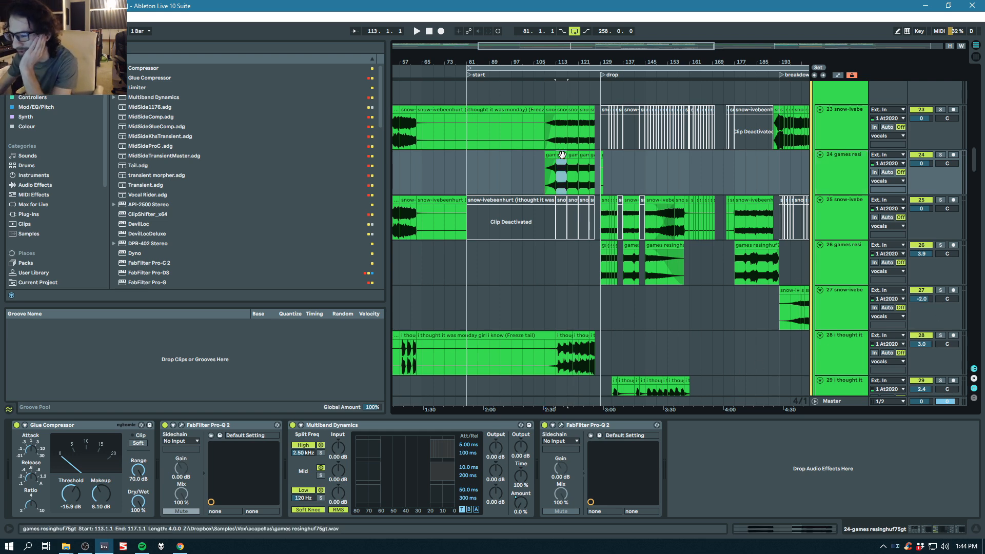
double_click(562, 155)
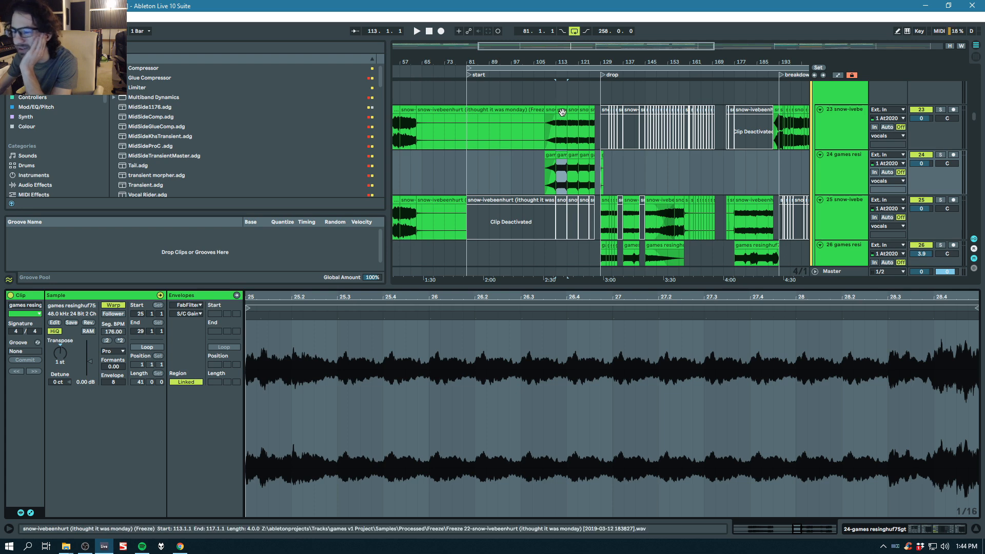
left_click(562, 136)
left_click(562, 159)
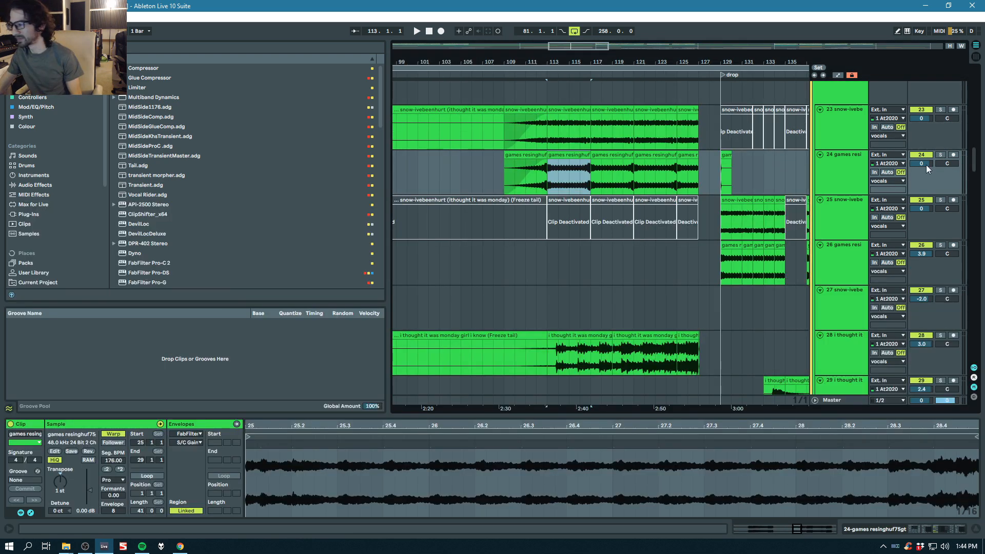
key("space")
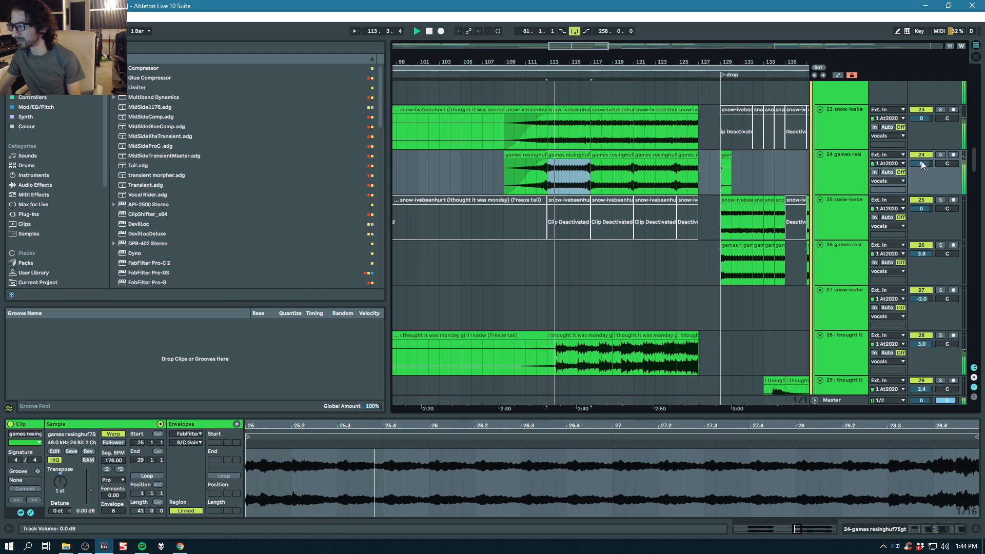
Step: Solo vocal track 28, play it from bar 113, and remove the solo to hear it in the mix
scroll(931, 162, "down", 2)
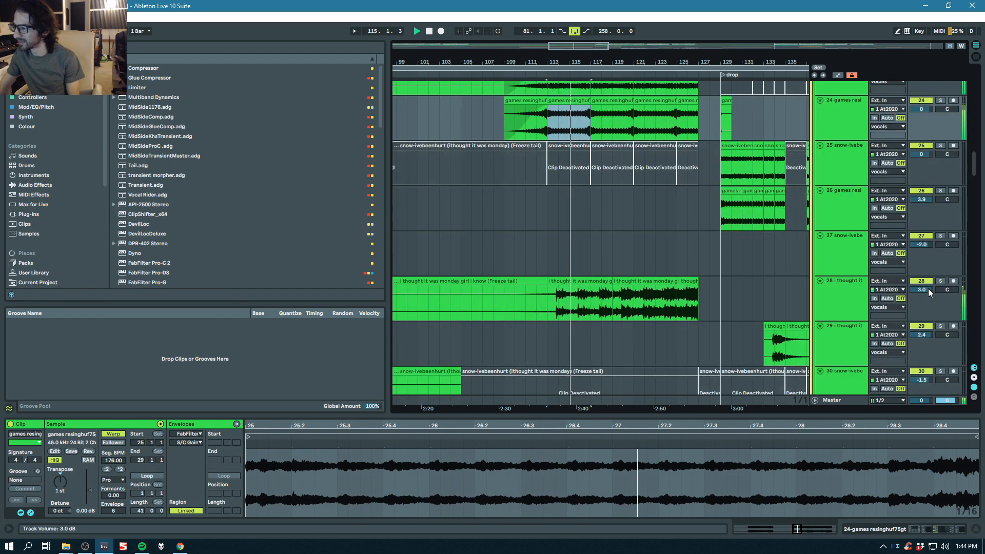
left_click(941, 282)
key("space")
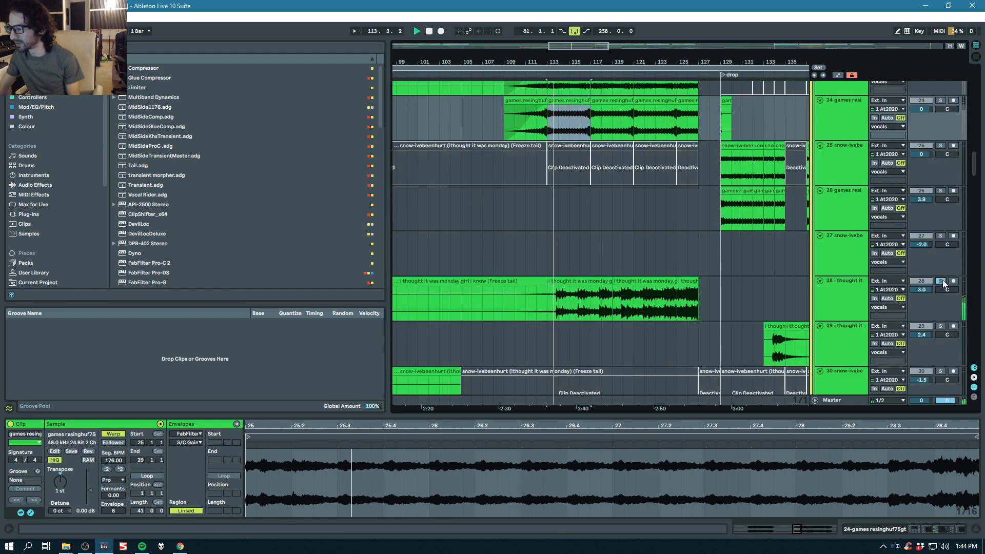
left_click(841, 285)
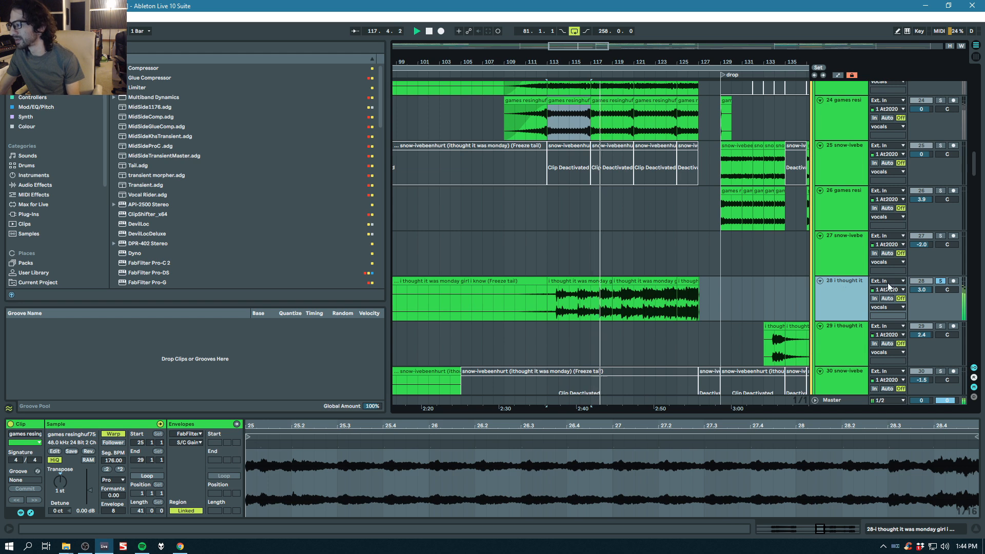
left_click(942, 281)
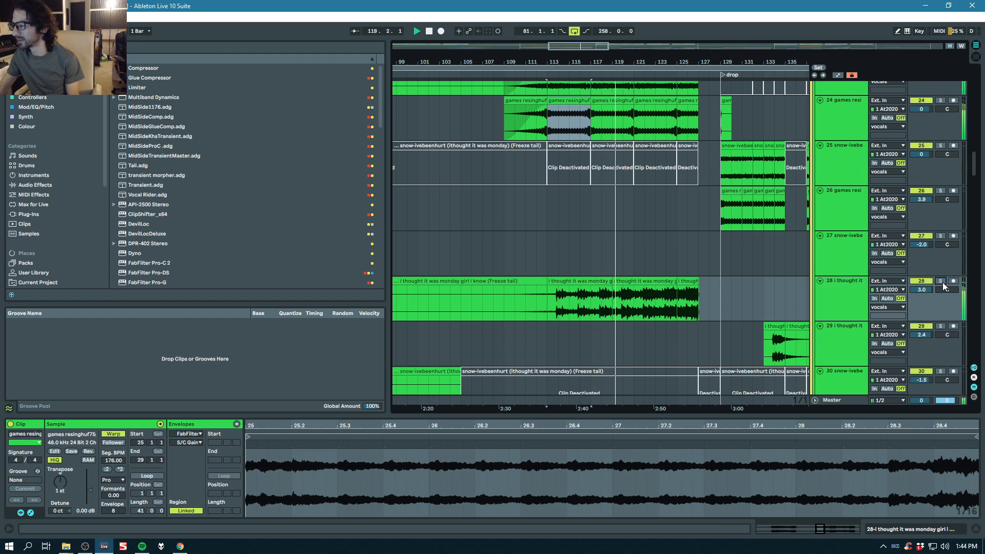
Step: Select the games resinghuf75gt clip at bar 127 on vocal track 31 to examine its sample
left_click(847, 289)
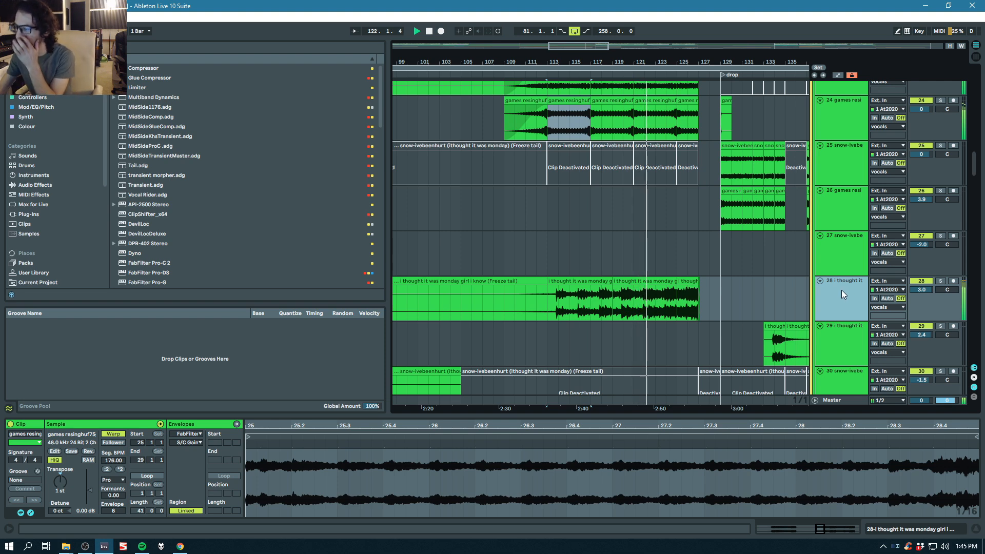
scroll(741, 232, "up", 3)
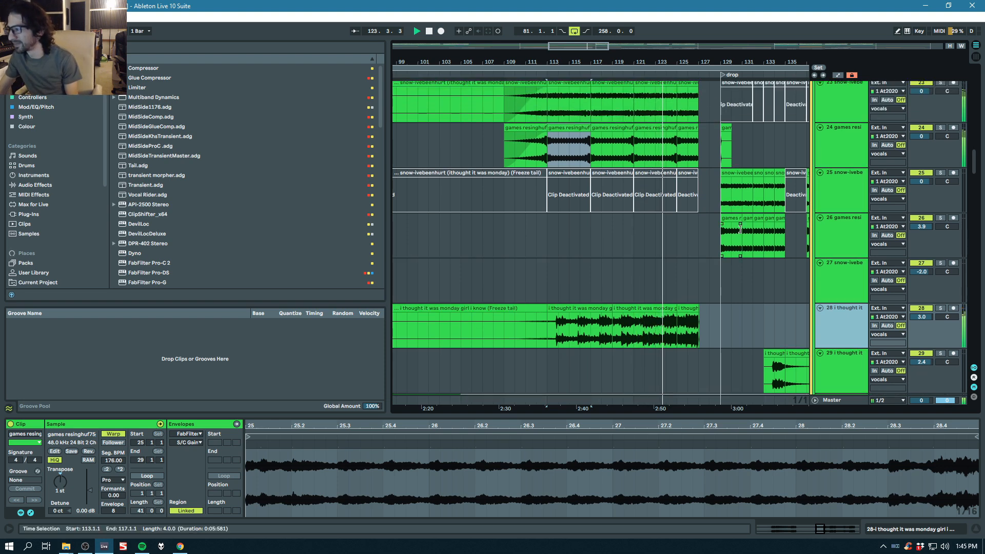
scroll(738, 241, "down", 8)
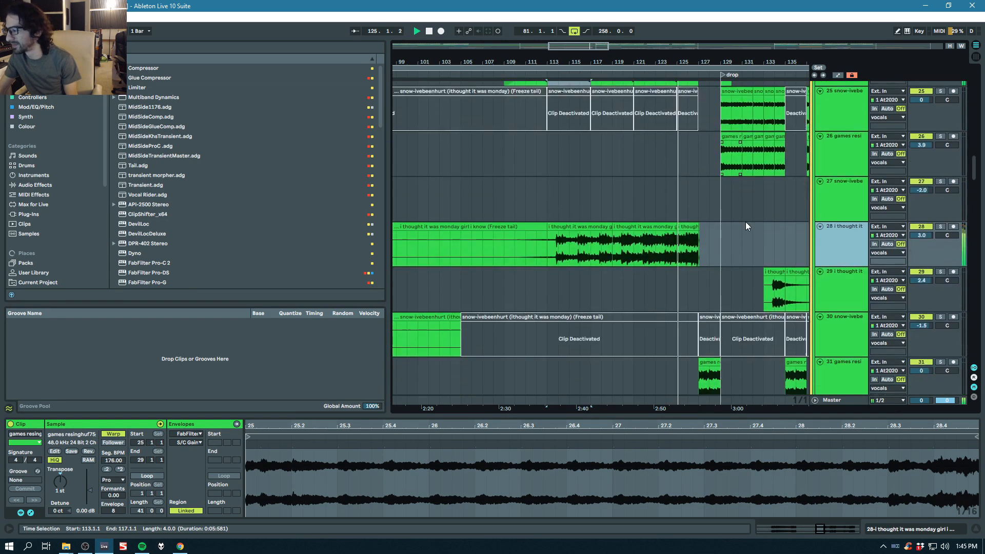
left_click(822, 273)
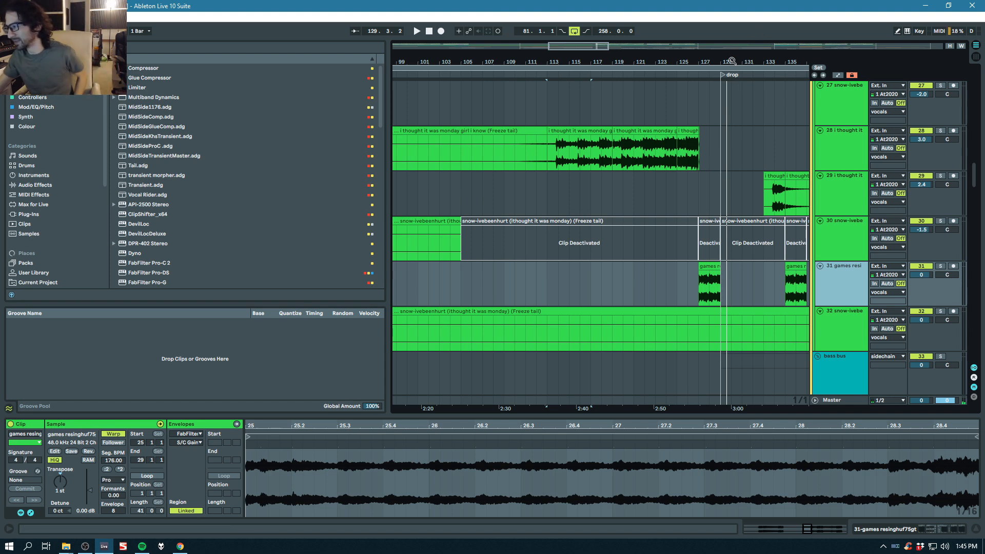
left_click_drag(718, 58, 648, 99)
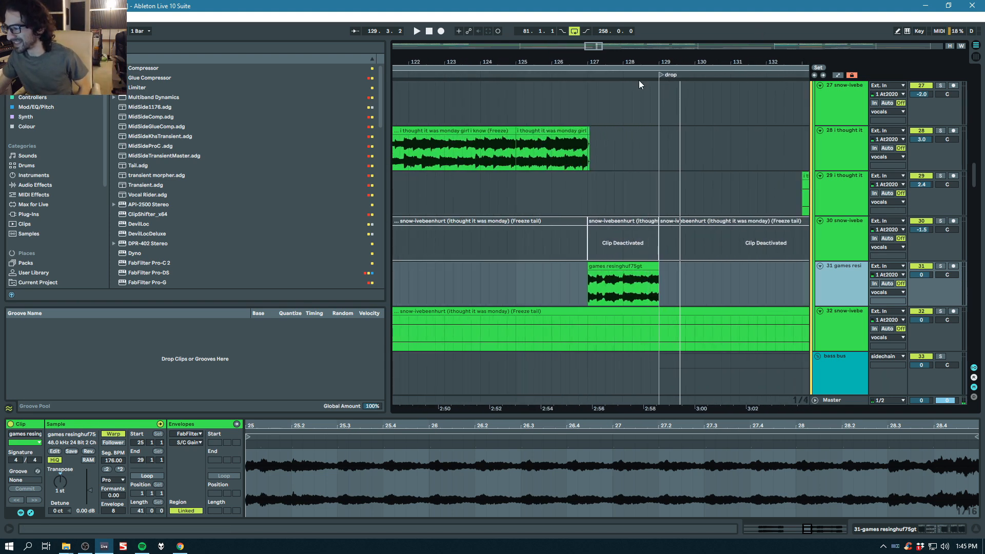
left_click(632, 267)
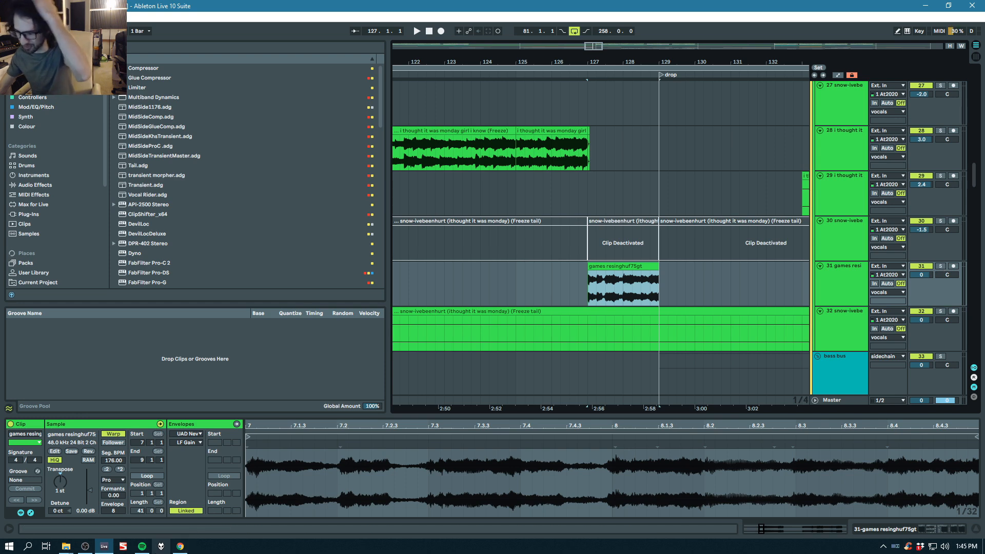
Step: Switch to Spotify to hear the original song Girl I've Been Hurt, pause it, and return to Ableton Live
left_click(142, 546)
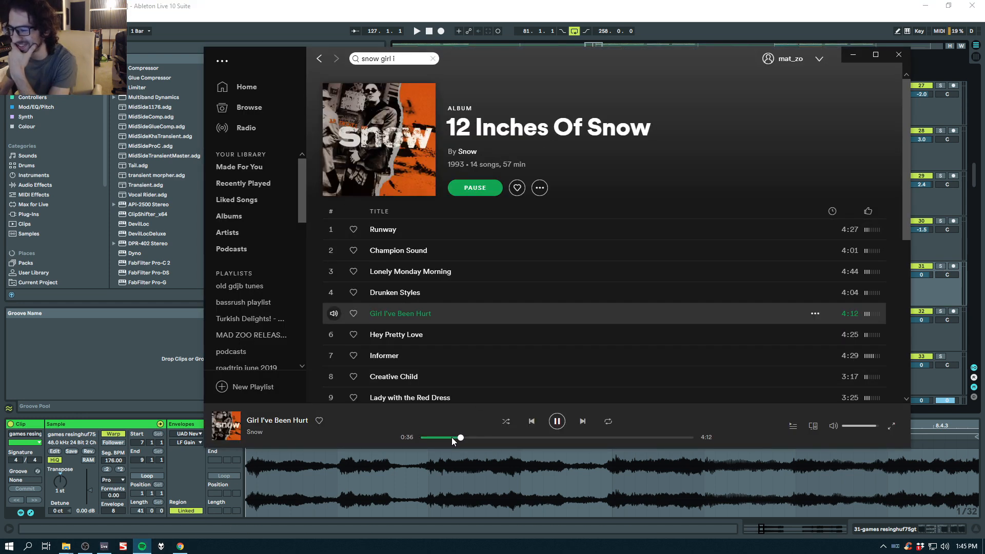
left_click(556, 421)
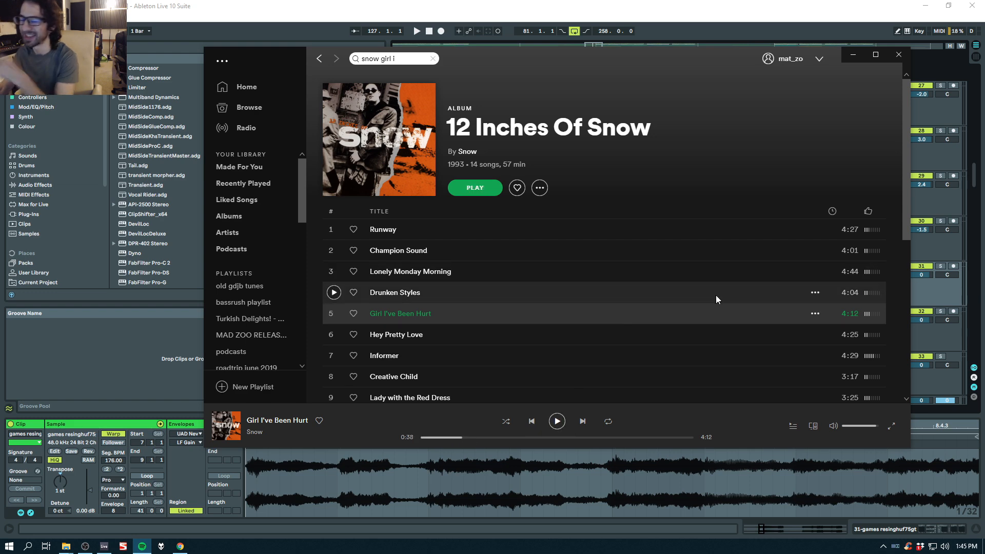
key("alt+Tab")
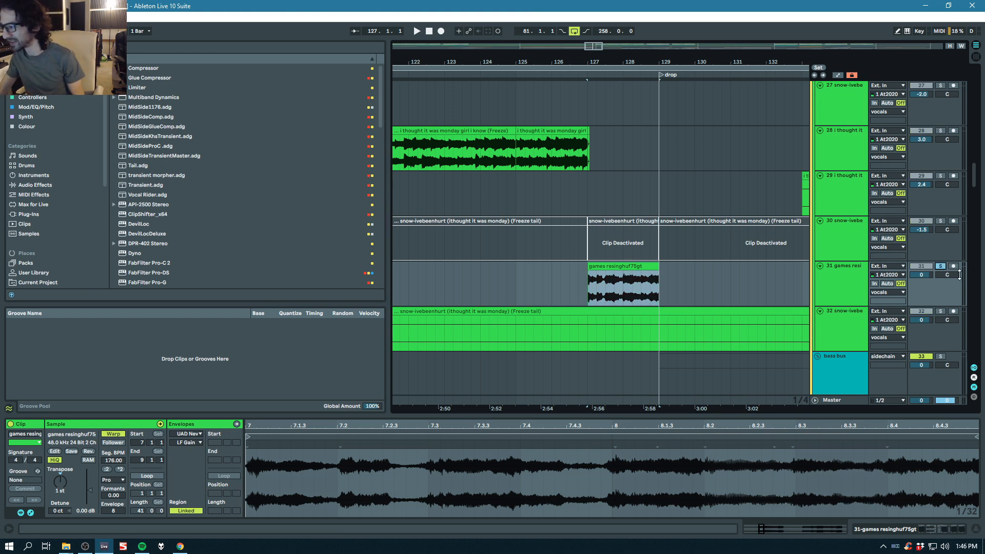
Step: Play the bar 127 vocal clip on track 31 soloed, remove the solo, and play it again in the mix
key("space")
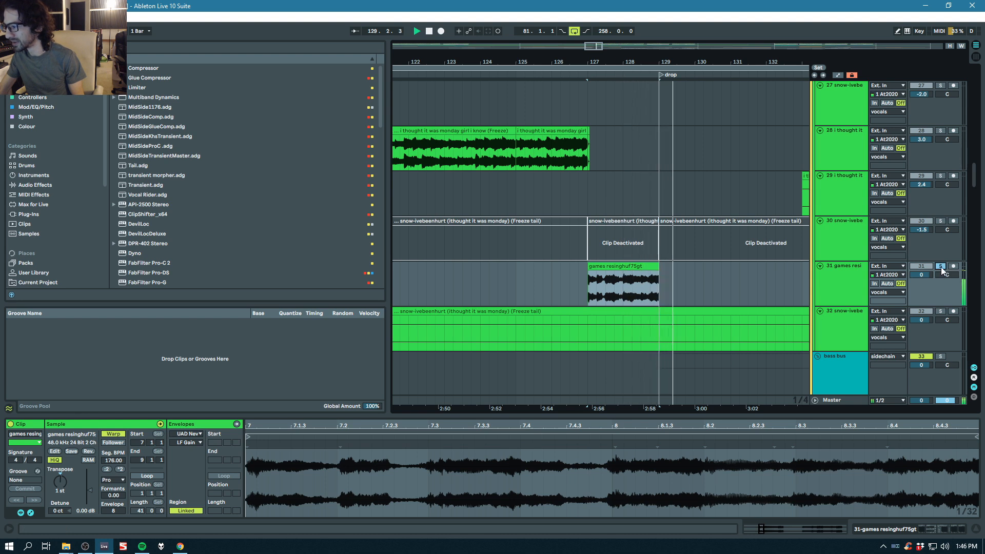
left_click(921, 311)
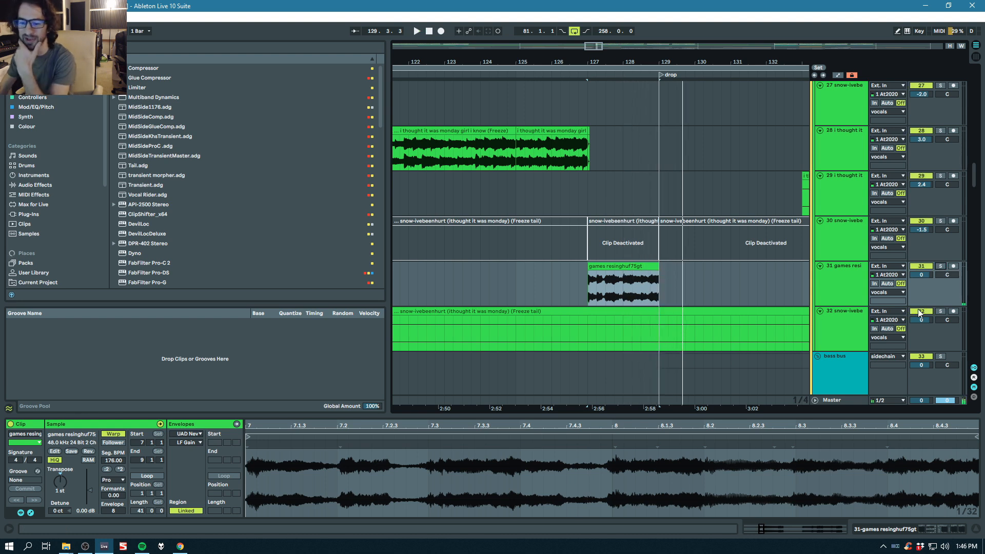
key("z")
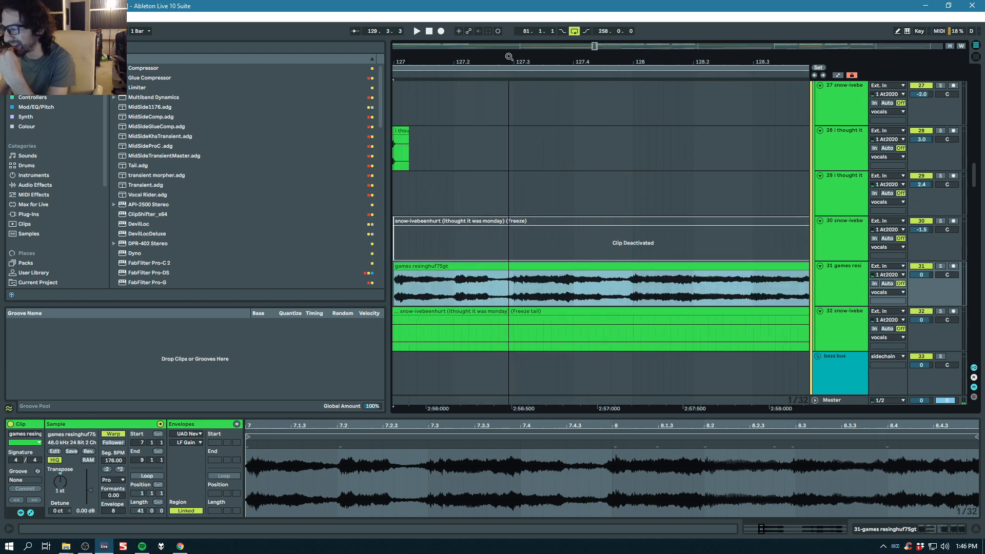
left_click_drag(523, 58, 538, 50)
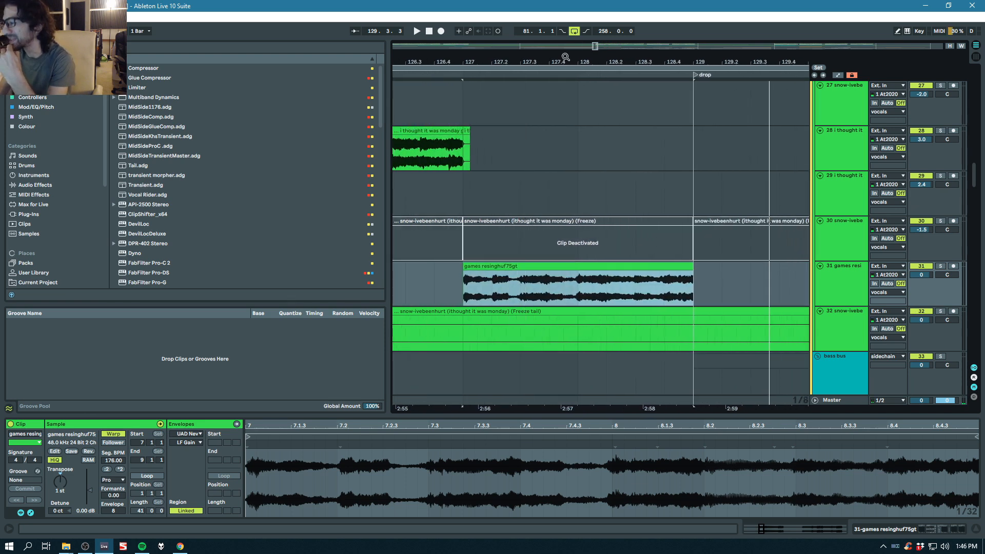
key("space")
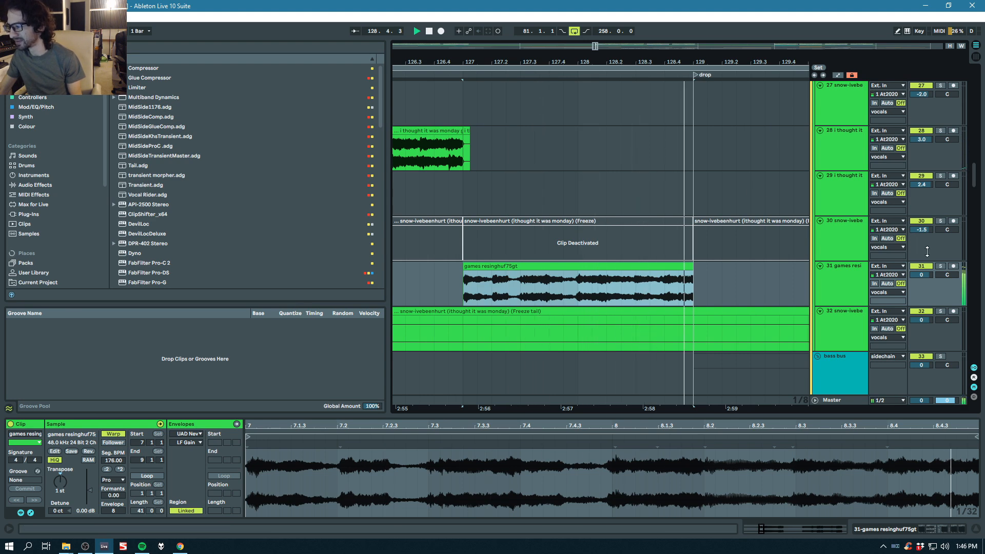
Step: Stop playback after the drop begins and set the insert marker at bar 129
left_click_drag(537, 63, 537, 27)
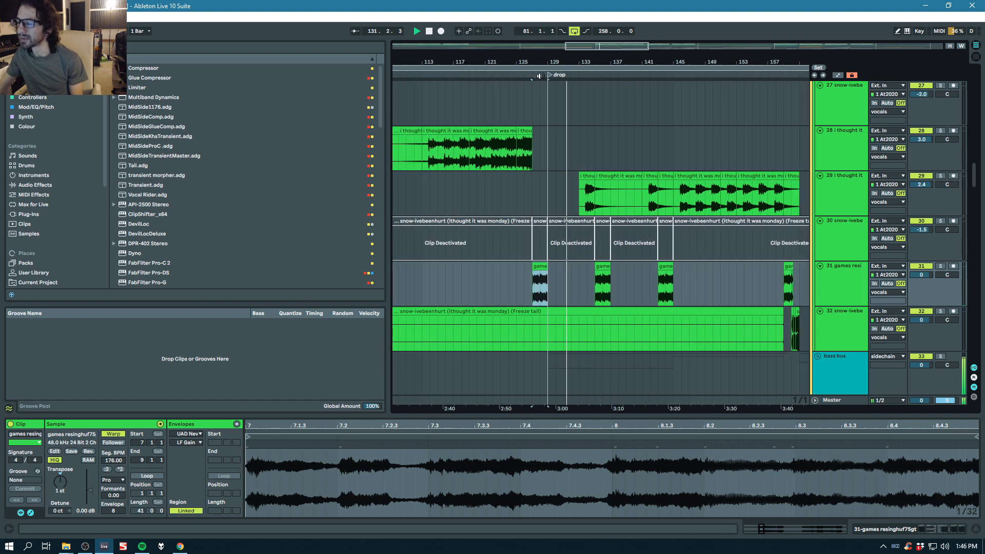
key("space")
left_click(549, 122)
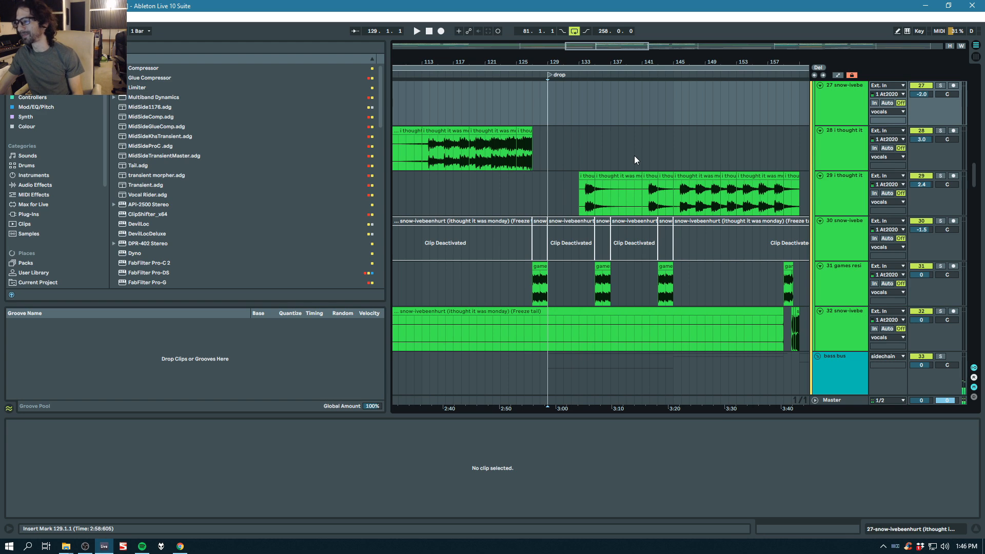
Step: Select the first kick clip of the drop on track 5, solo the track, and play the clip from bar 129
scroll(598, 144, "down", 2)
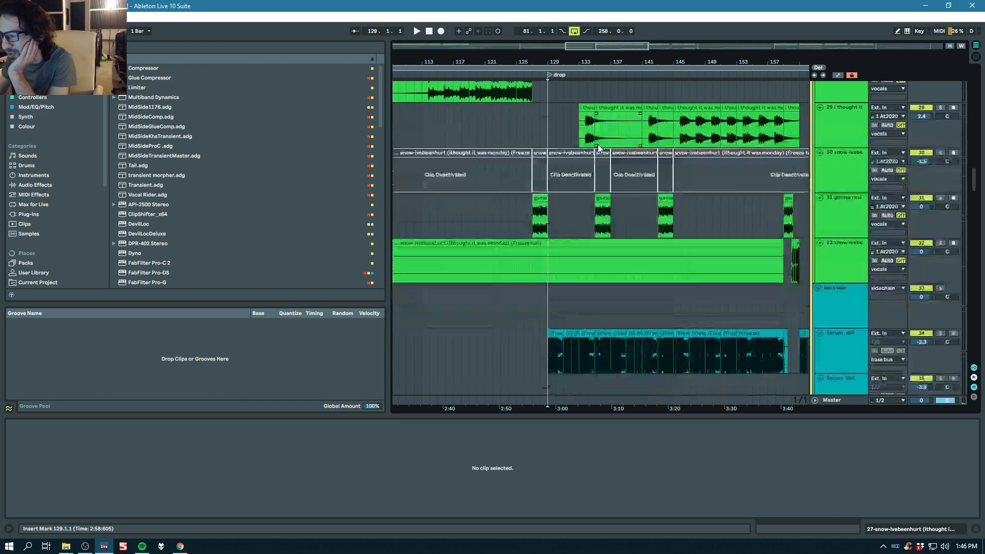
scroll(601, 142, "up", 15)
scroll(667, 205, "up", 5)
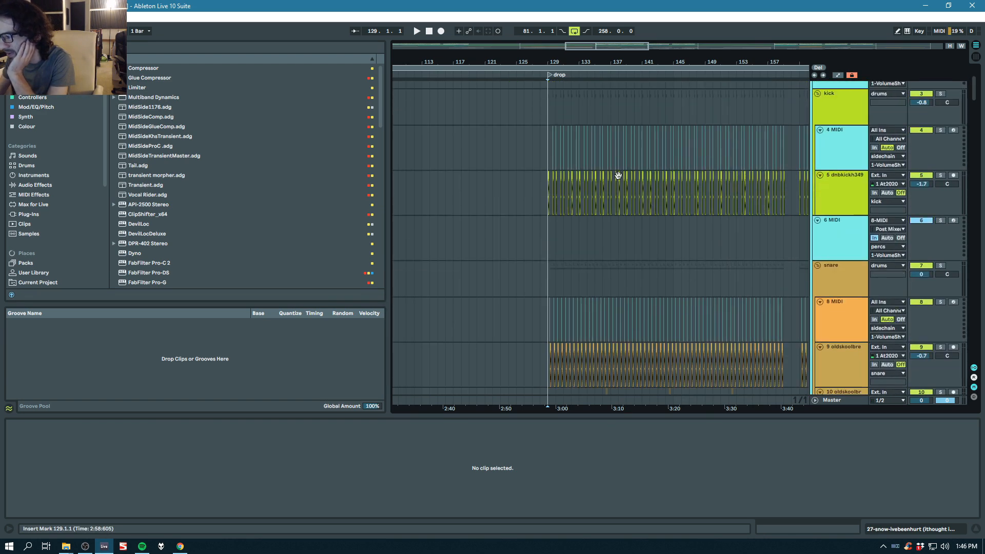
left_click_drag(557, 62, 568, 175)
left_click(567, 175)
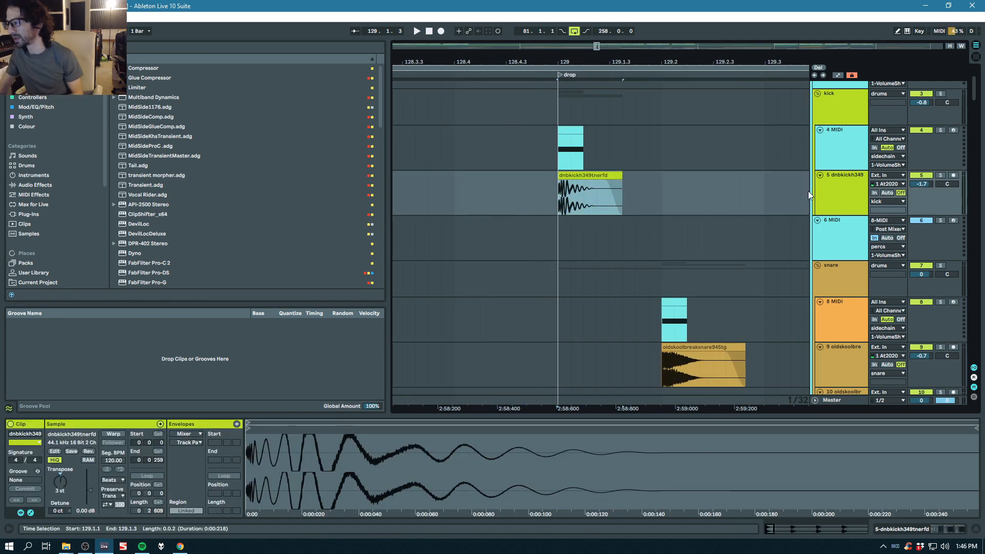
left_click(940, 175)
key("space")
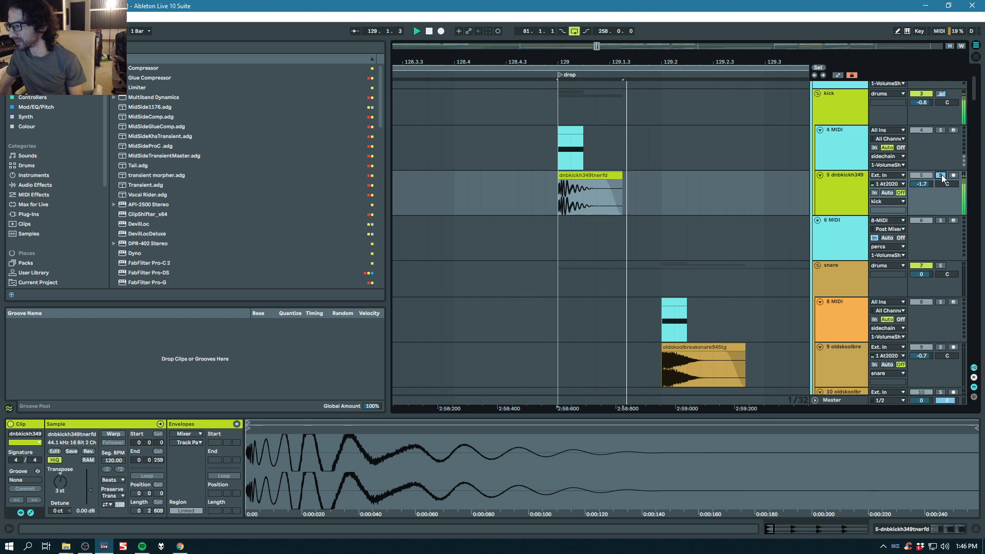
key("space")
Step: Select the first snare clip of the drop on track 9, play from there with the snare group soloed, and stop
left_click_drag(608, 57, 545, 30)
left_click(535, 176)
scroll(544, 177, "down", 1)
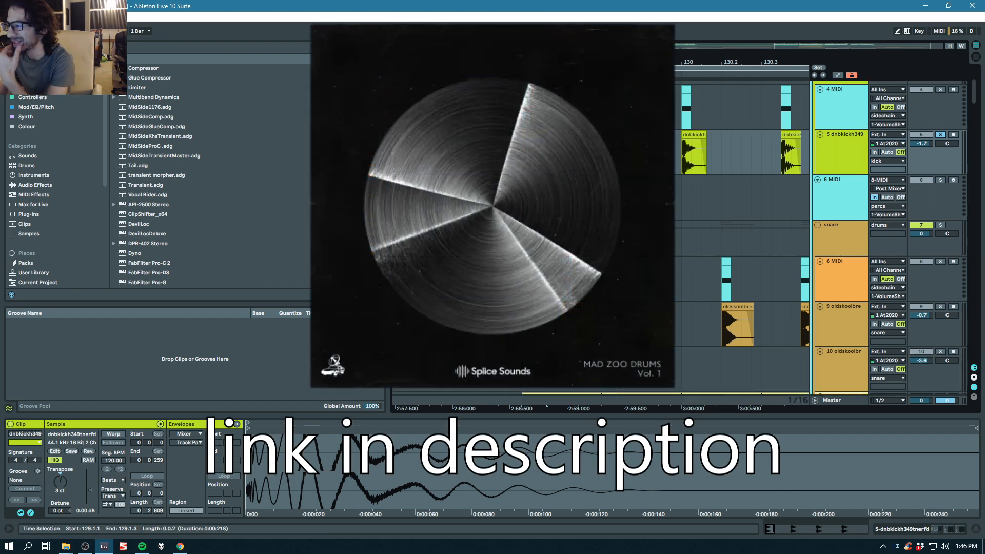
scroll(544, 177, "down", 2)
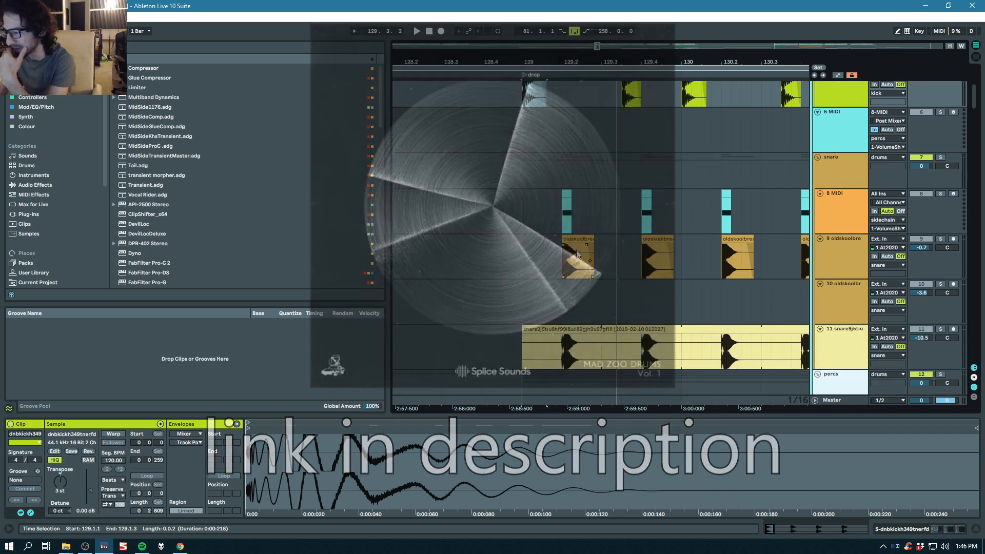
left_click(577, 239)
key("space")
left_click(941, 157)
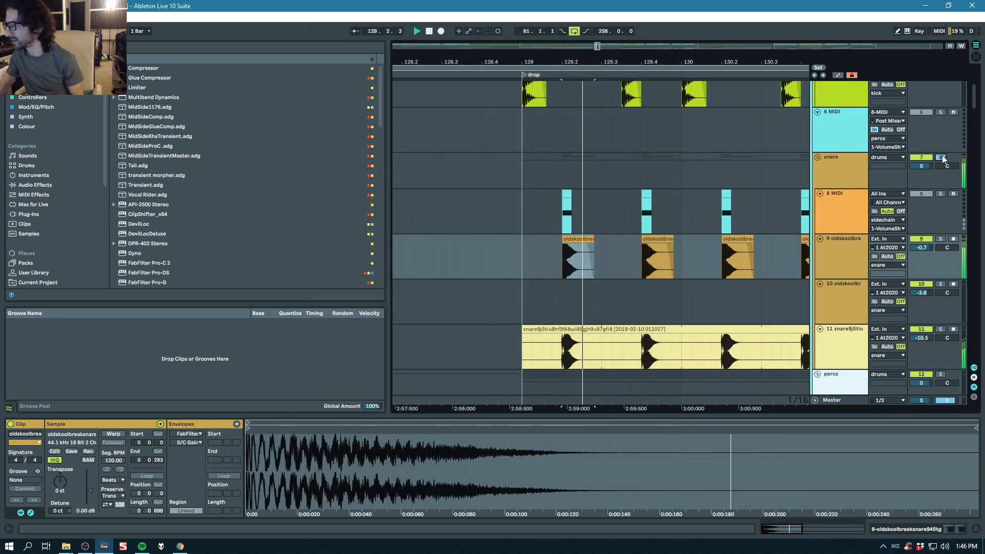
key("space")
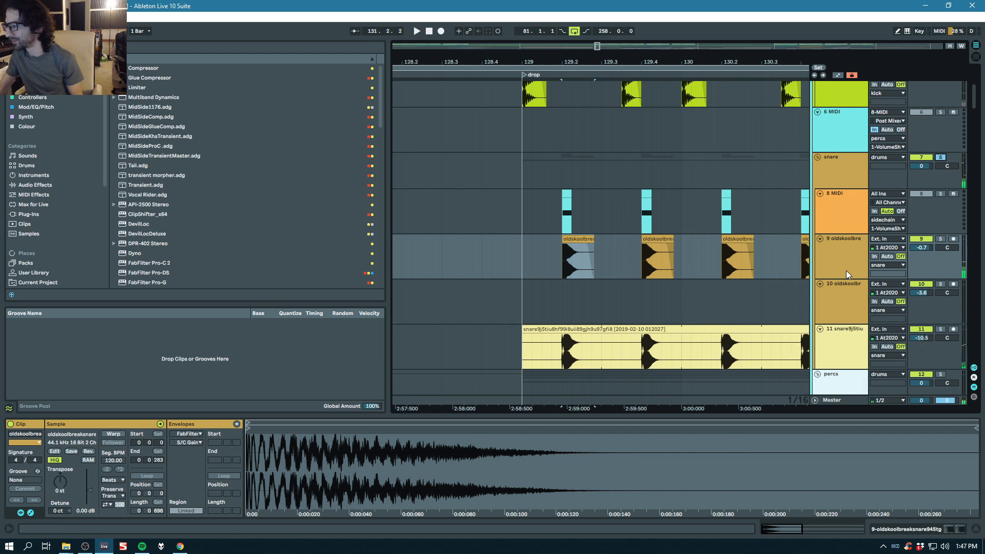
Step: Solo snare track 9 within the group and play its oldskoolbreaksnare945tg clip from 129.2
left_click_drag(568, 59, 448, 77)
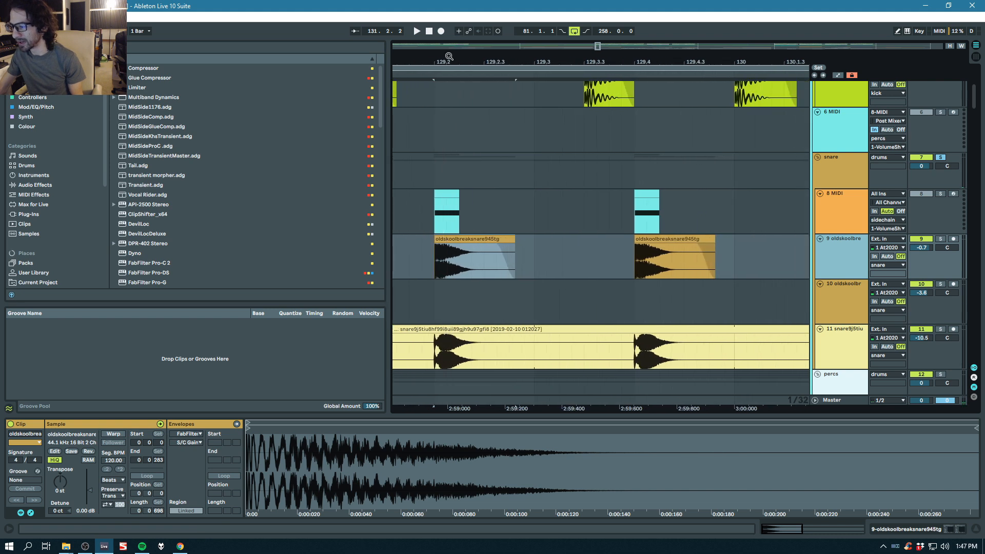
left_click(462, 238)
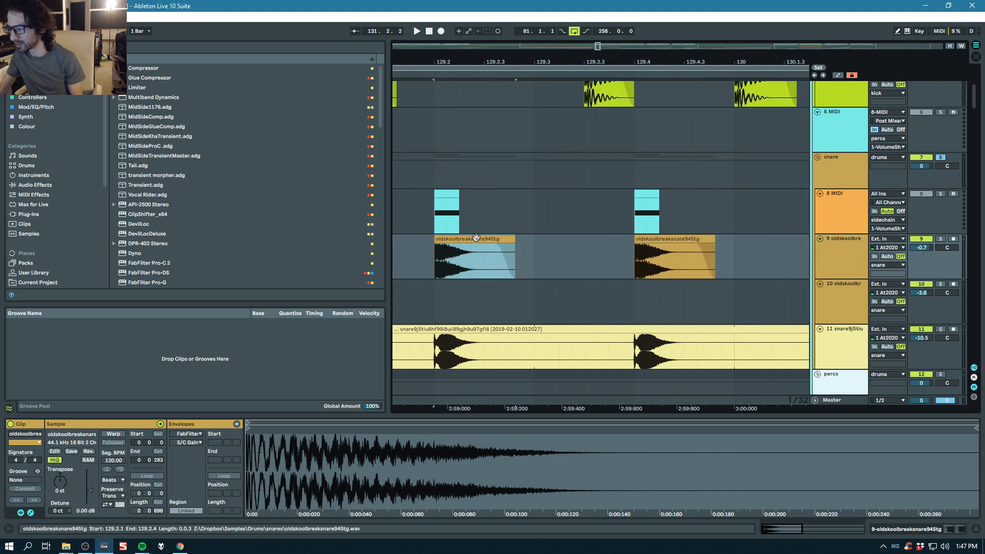
key("space")
left_click(939, 239)
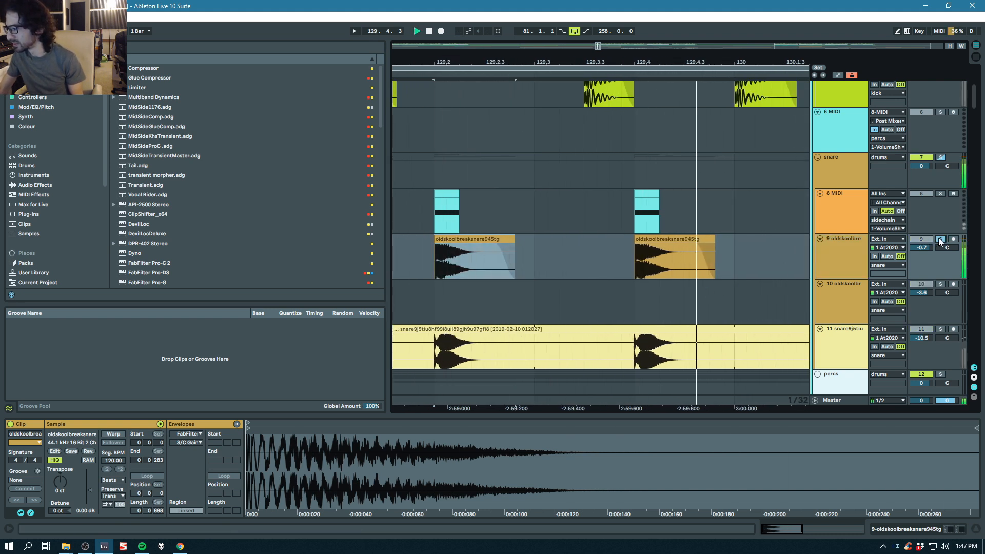
Step: Audition the snare layer on track 11 in solo, stop playback and clear its solo
left_click(941, 328)
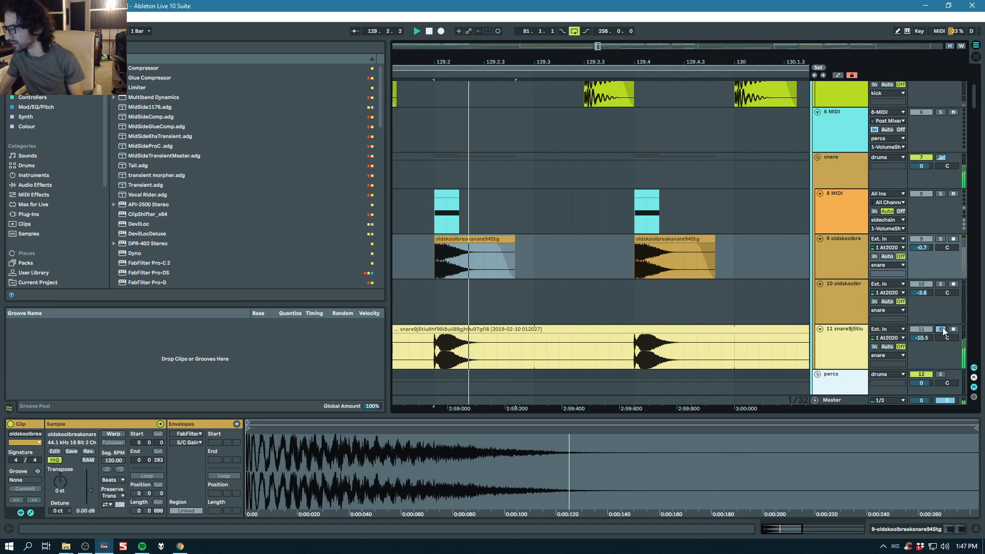
key("space")
left_click(942, 328)
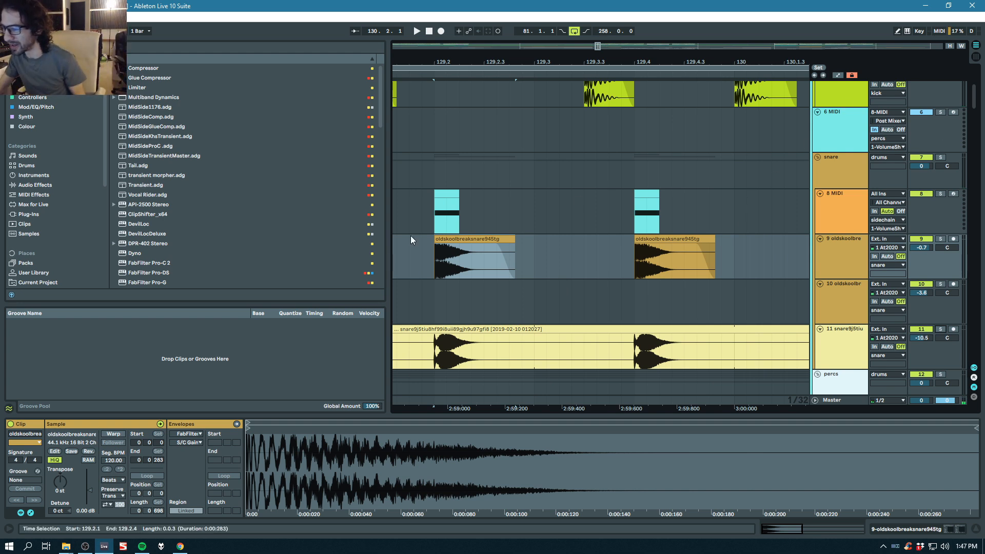
Step: Play the soloed snare group from 129.2, mute its track 11 layer for comparison, stop and unmute the layer
left_click(433, 305)
key("space")
left_click(940, 158)
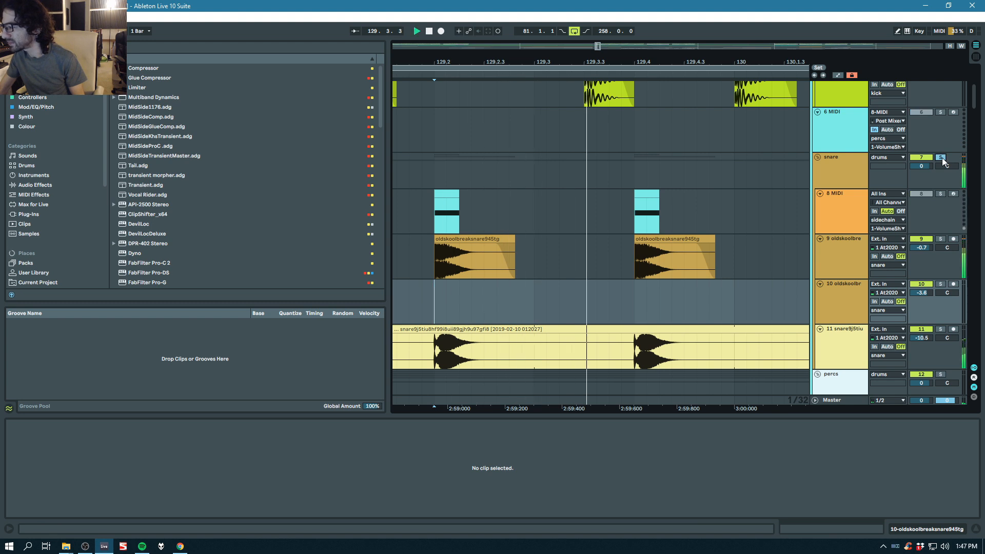
left_click(922, 329)
key("space")
left_click(921, 329)
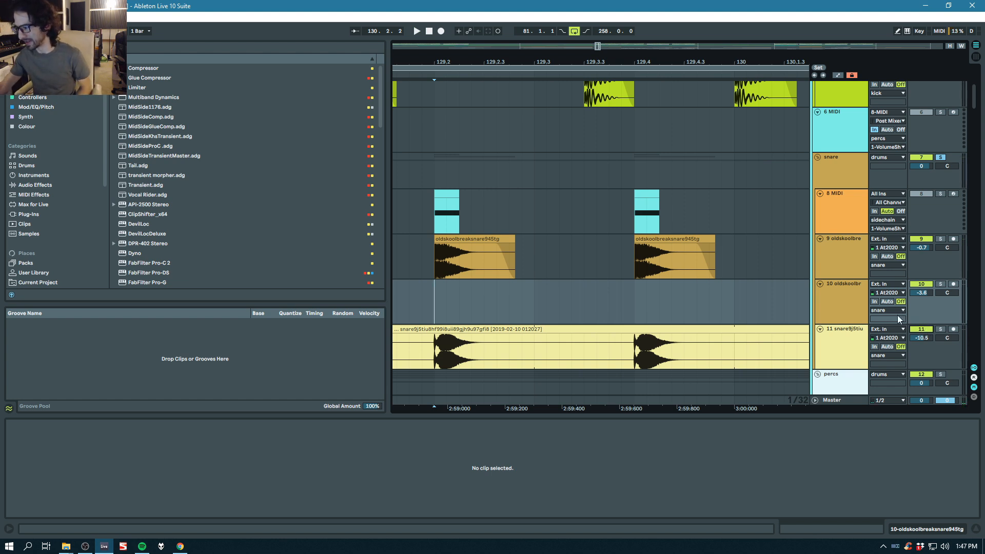
Step: Clear the snare group's solo and place the insert marker at 129.2 on track 10
left_click_drag(449, 57, 520, 57)
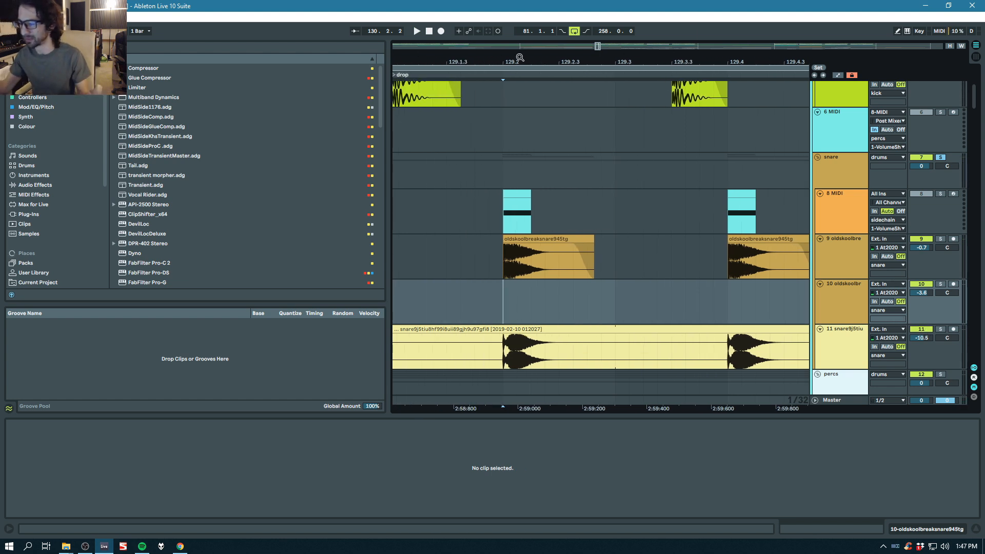
scroll(568, 159, "down", 1)
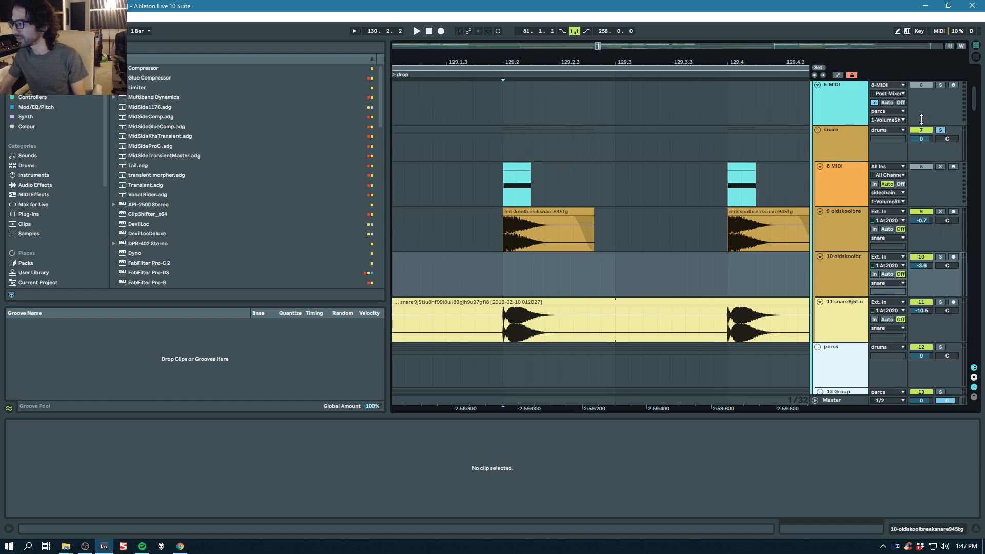
left_click(932, 145)
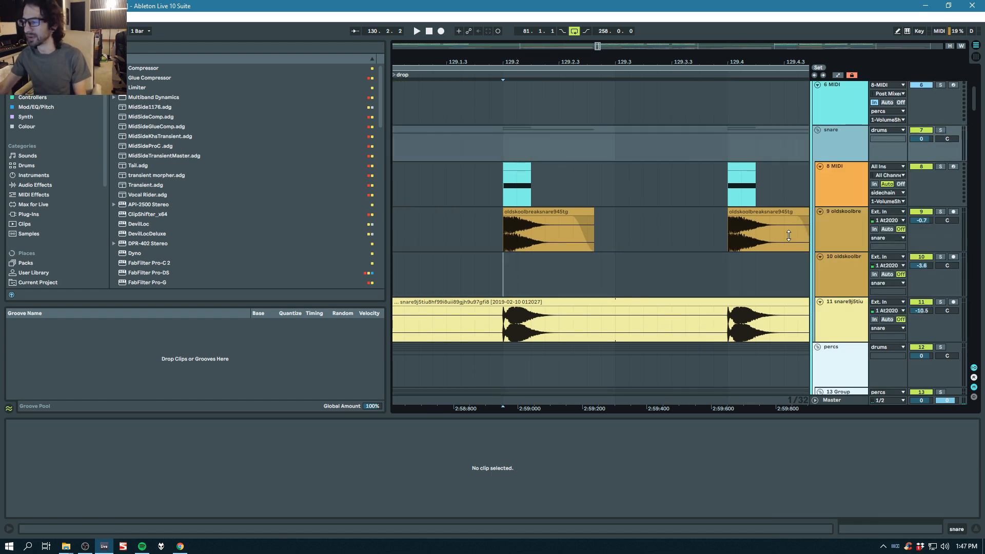
left_click(836, 307)
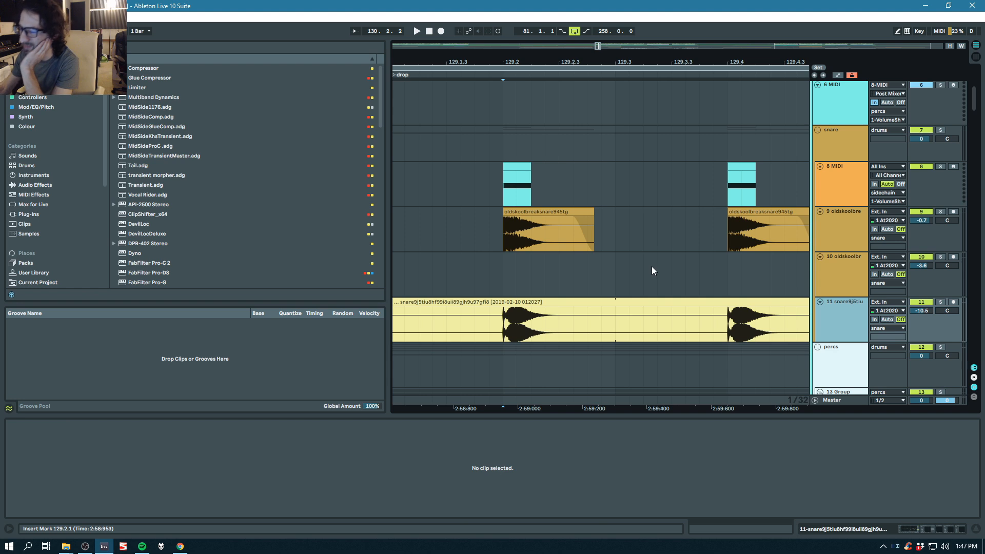
left_click_drag(509, 55, 497, 92)
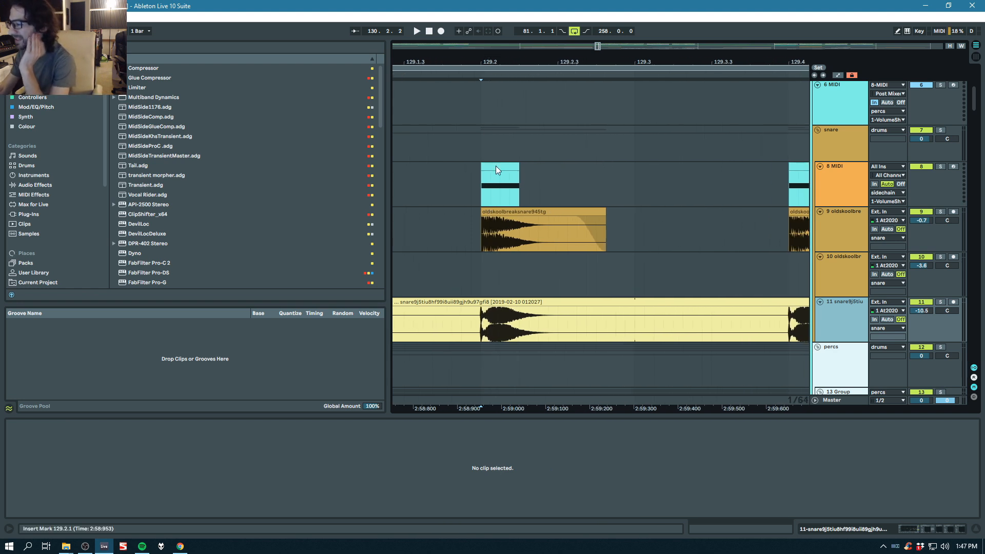
left_click(488, 271)
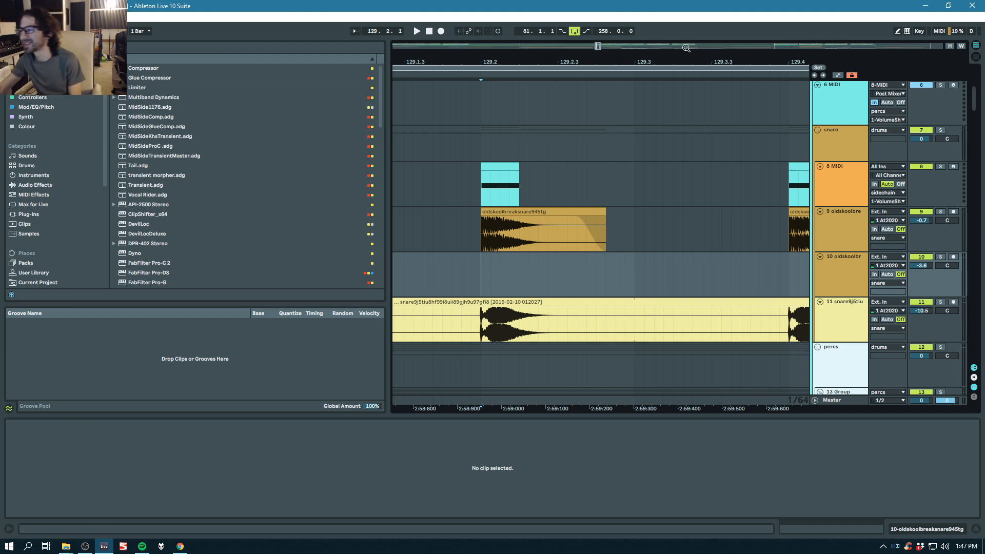
Step: Play the full drop briefly from 129.2, and solo the percs group with the insert marker at bar 129
scroll(626, 101, "down", 4)
key("space")
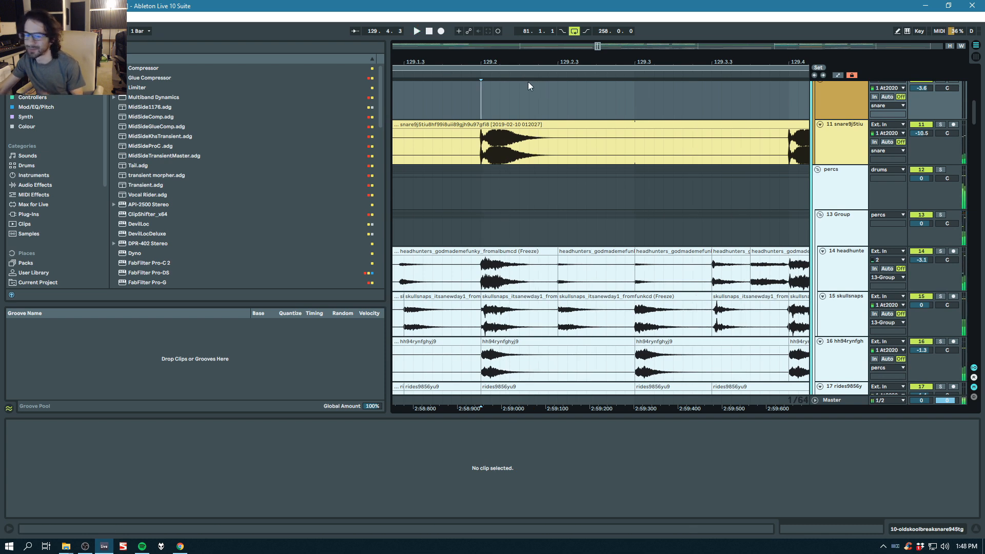
left_click_drag(508, 64, 522, 51)
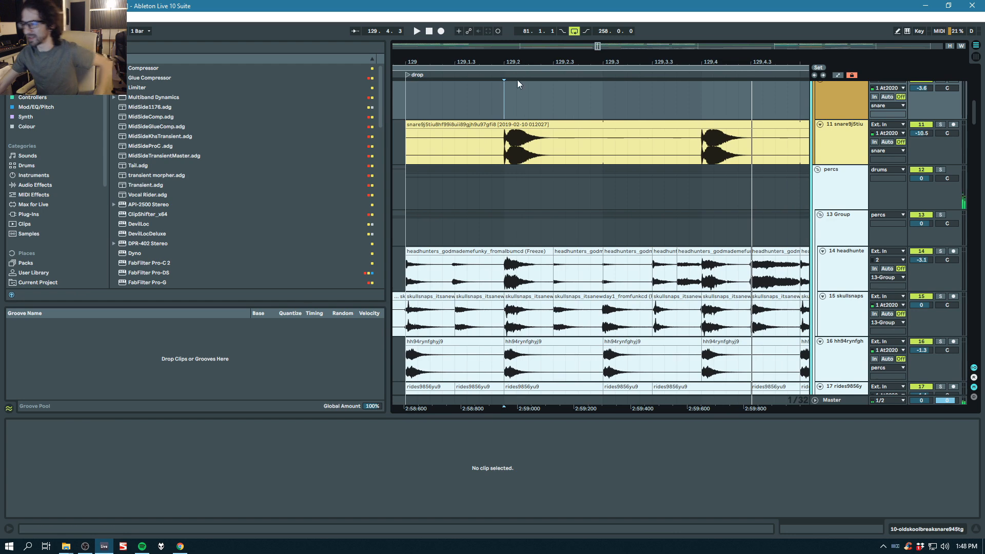
left_click(410, 187)
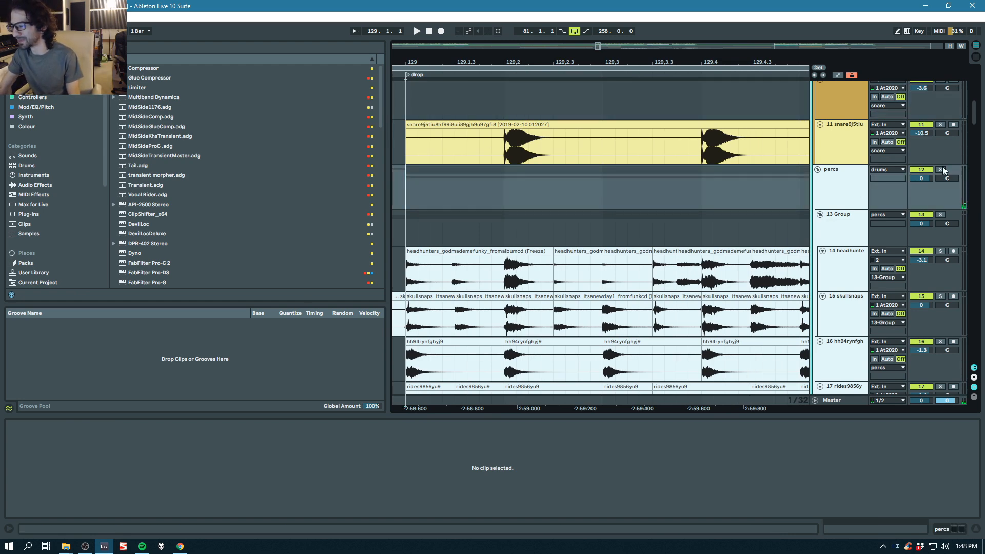
scroll(936, 149, "down", 2)
left_click(940, 128)
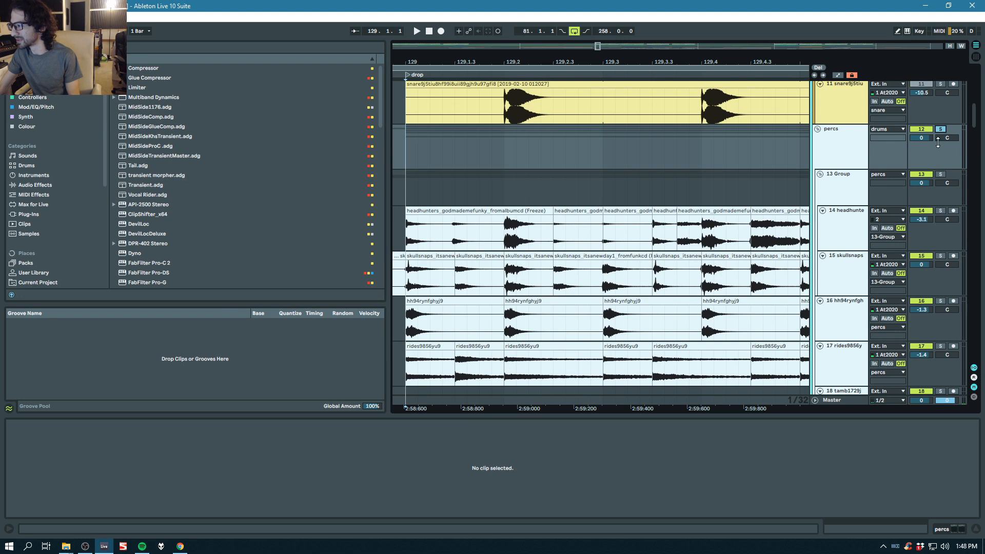
Step: Point out the drum trigger setup by selecting snare track 9, kick track 5 and the track 4 MIDI trigger
scroll(939, 138, "up", 8)
scroll(937, 142, "up", 3)
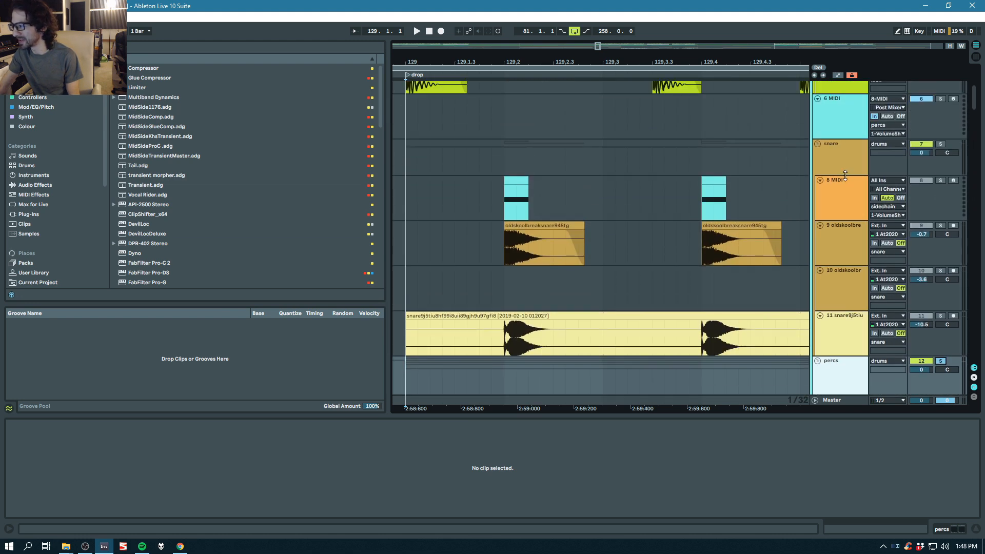
left_click(849, 244)
scroll(862, 210, "up", 9)
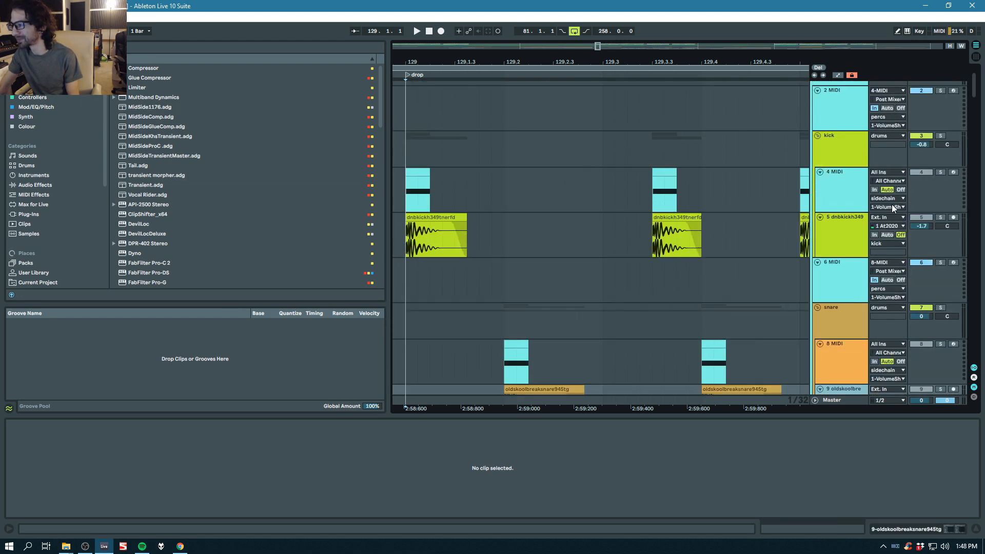
left_click(837, 223)
left_click(833, 185)
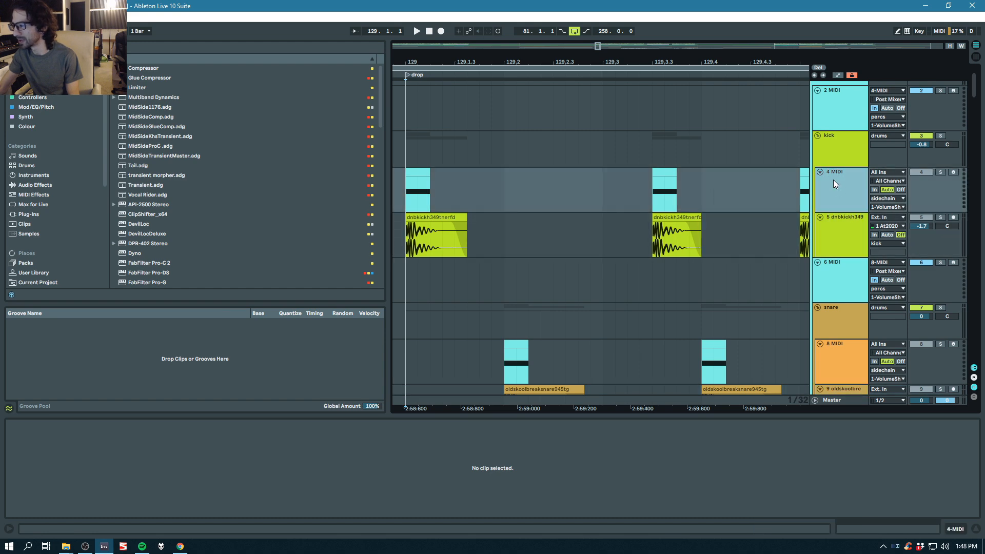
Step: Open both VolumeShaper plug-ins on the percs group and place their windows one above the other to compare the curves
scroll(857, 227, "down", 14)
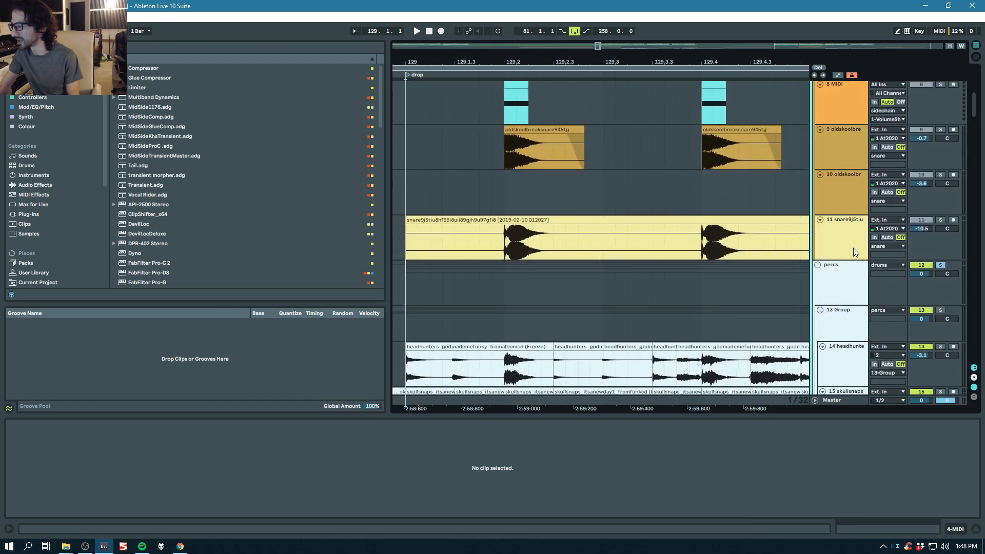
scroll(853, 244, "down", 4)
left_click(842, 201)
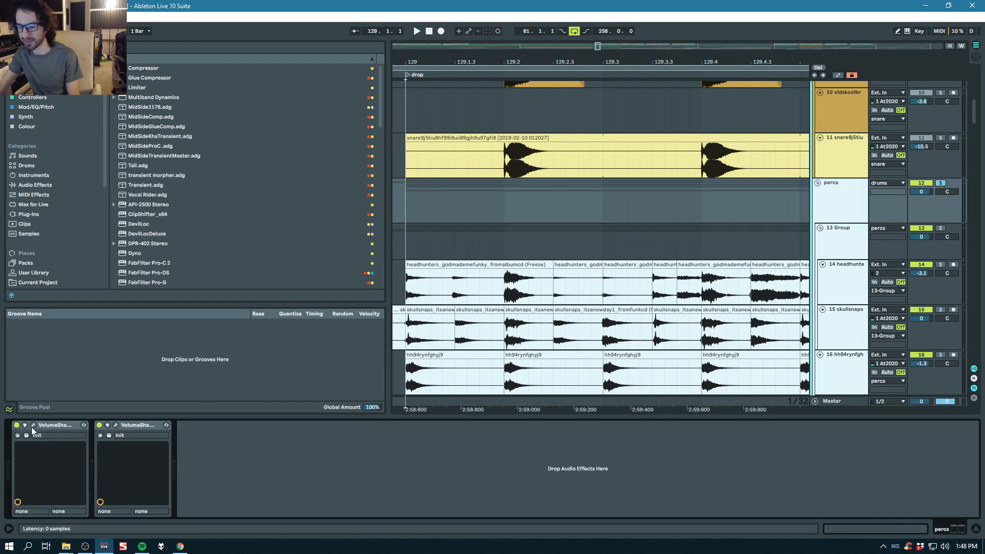
left_click(33, 426)
left_click(116, 425)
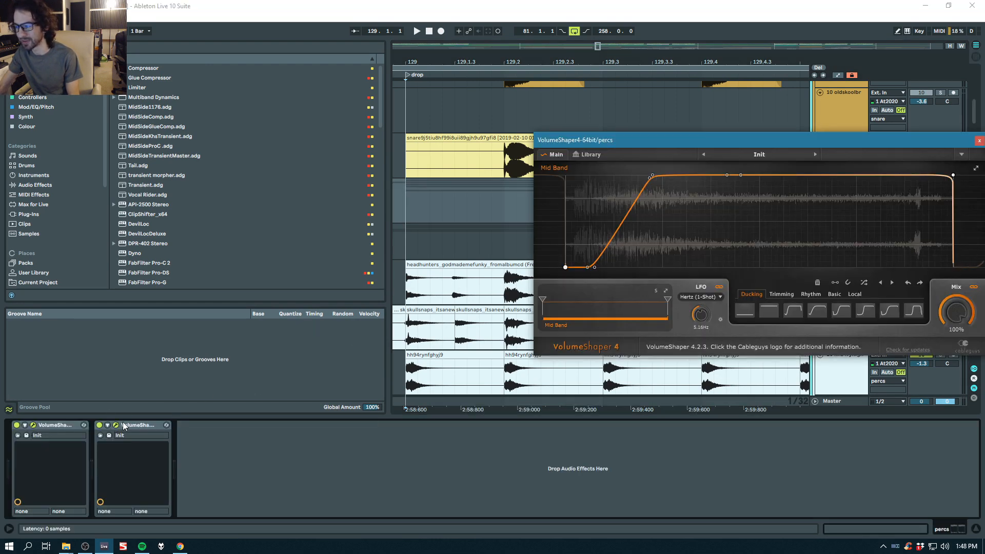
left_click_drag(808, 141, 747, 290)
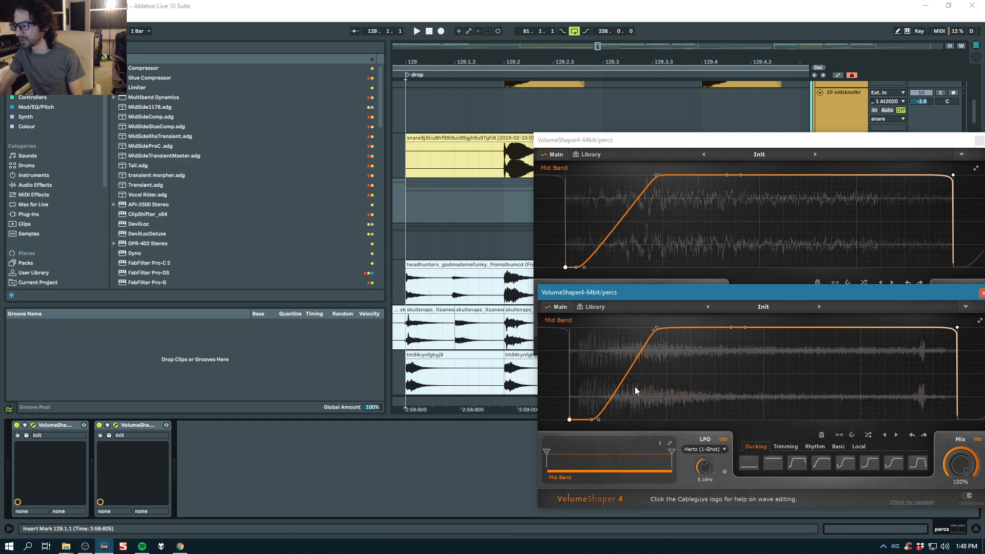
Step: Inspect both VolumeShaper curves on the sidechain group and close the plug-in window
left_click(830, 269)
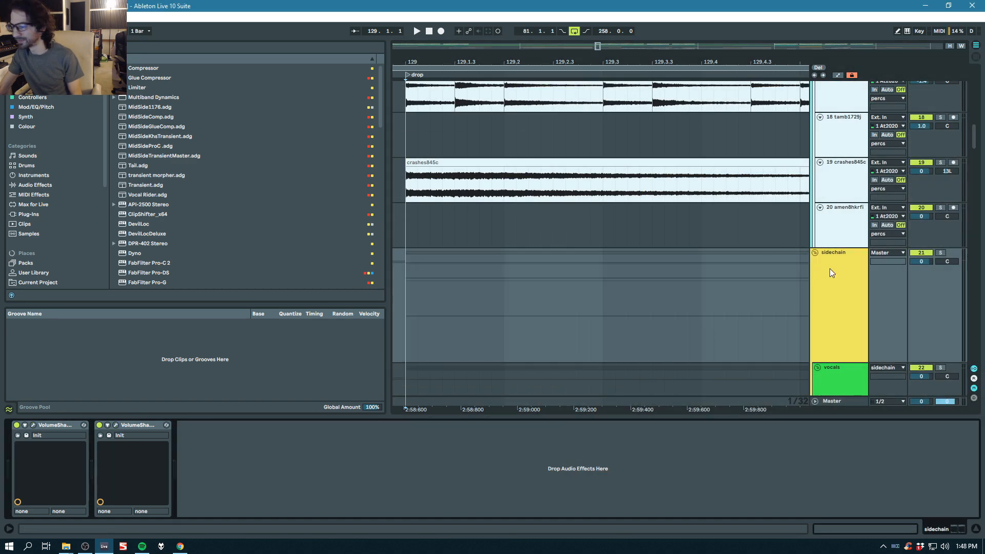
left_click(33, 425)
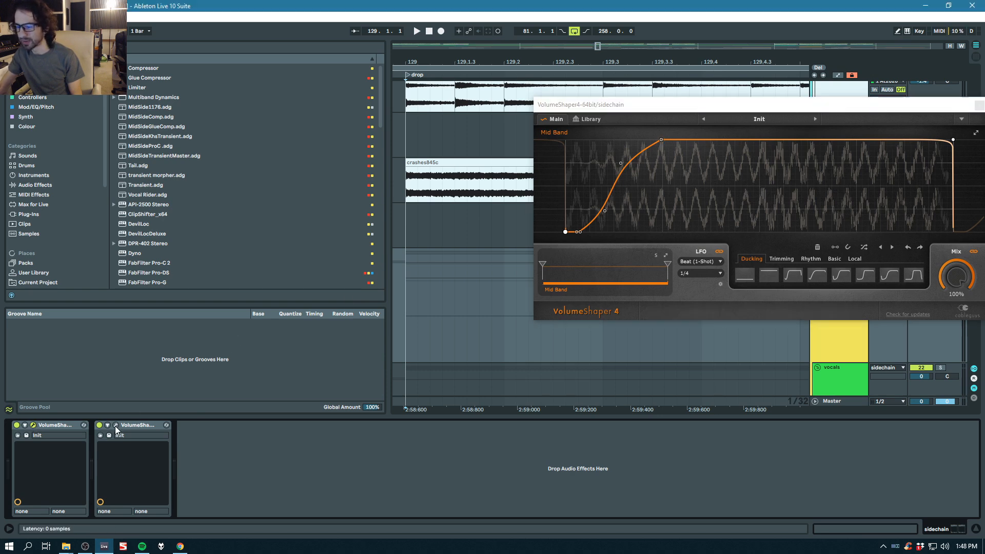
left_click(115, 426)
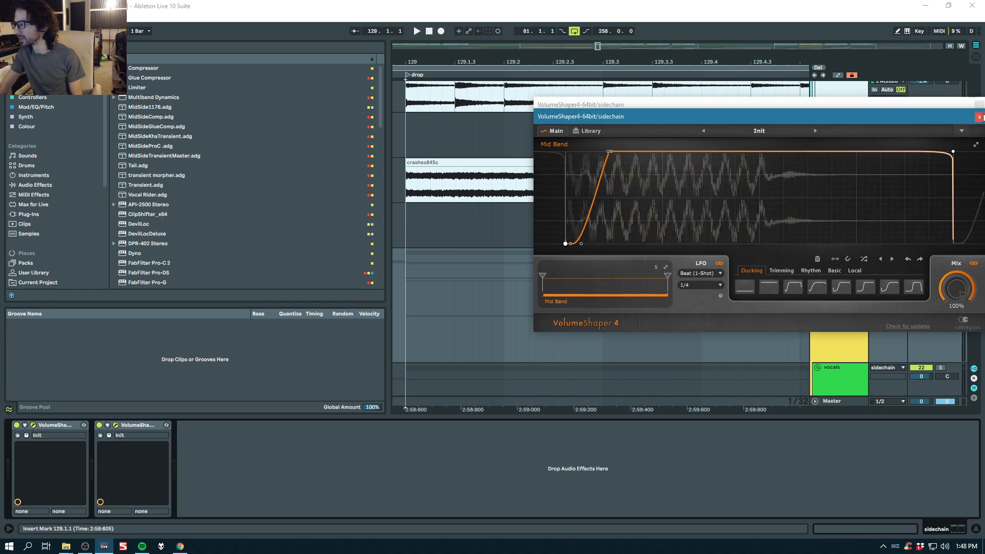
left_click(979, 117)
Step: Compare the drop from bar 129 with the percs group unsoloed and soloed
scroll(836, 303, "down", 5)
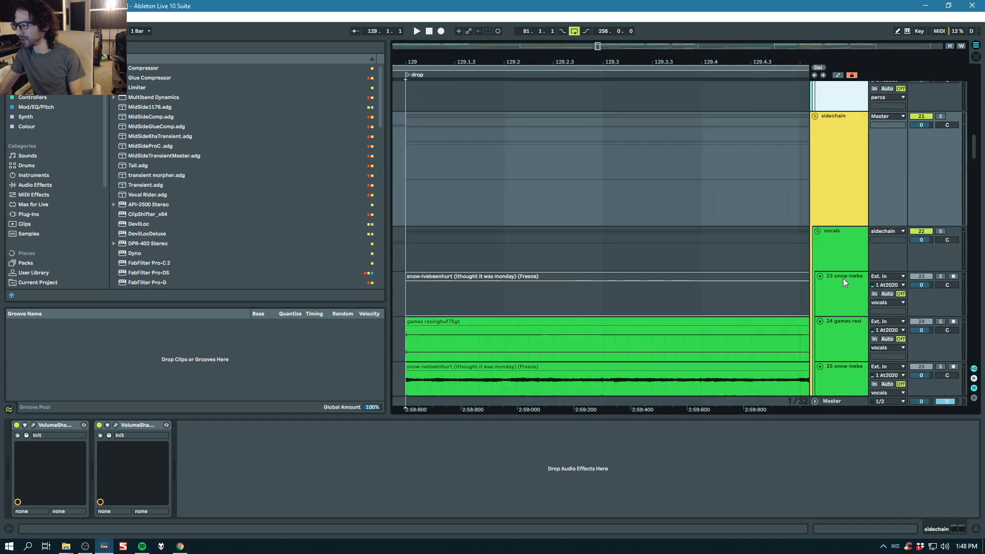
scroll(819, 257, "up", 10)
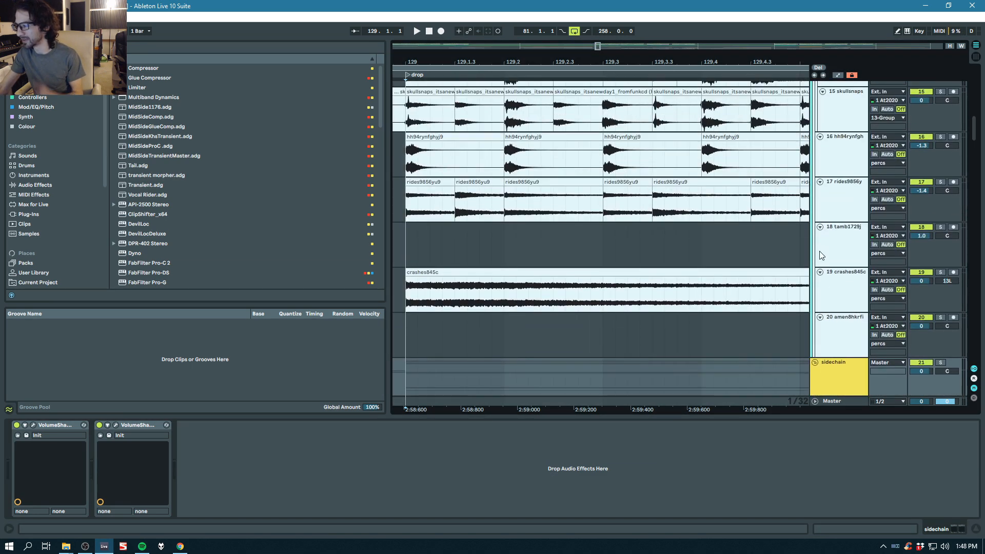
left_click(942, 169)
key("space")
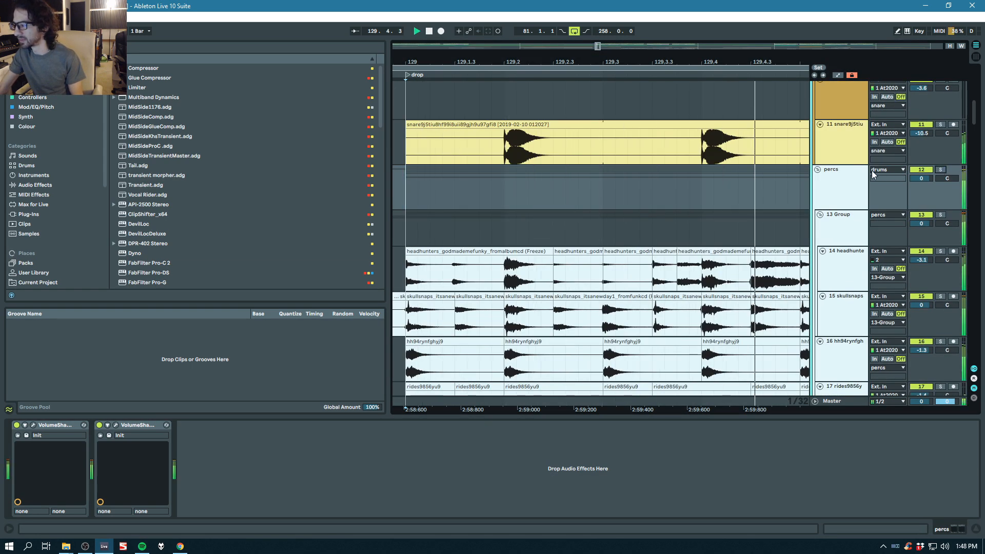
key("space")
left_click(940, 169)
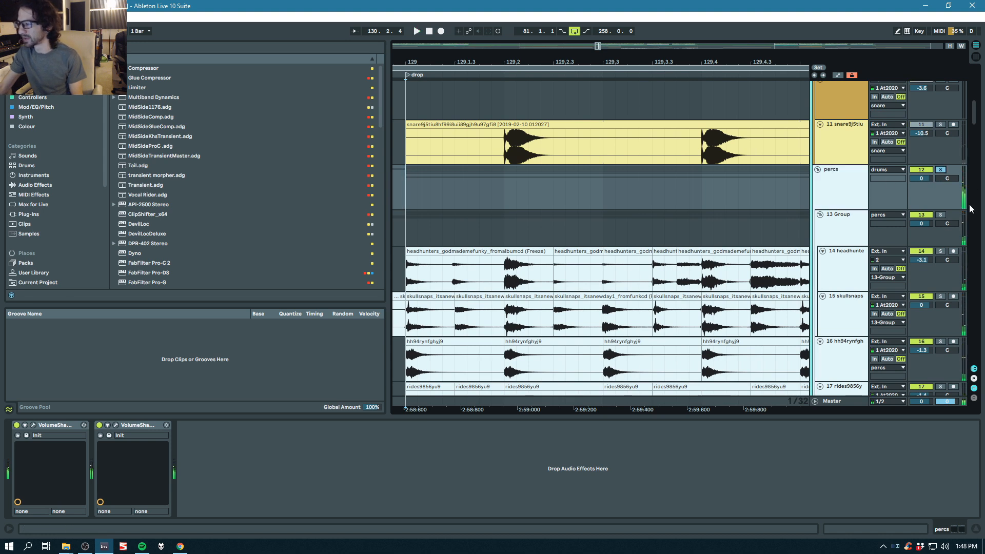
key("space")
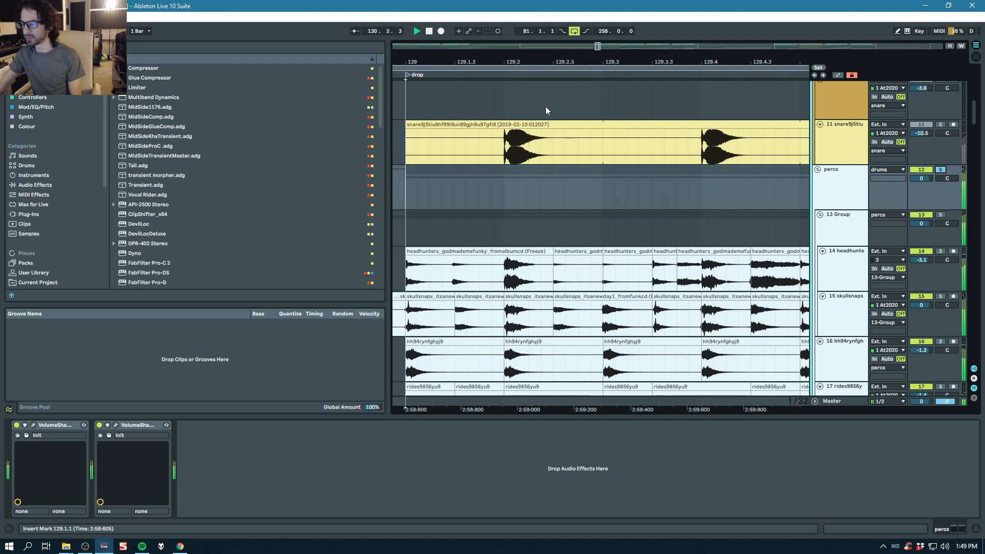
Step: Solo the headhunters_godmademefunky_fromalbumcd break on track 14 and play it from bar 129
left_click_drag(522, 62, 521, 31)
left_click(516, 282)
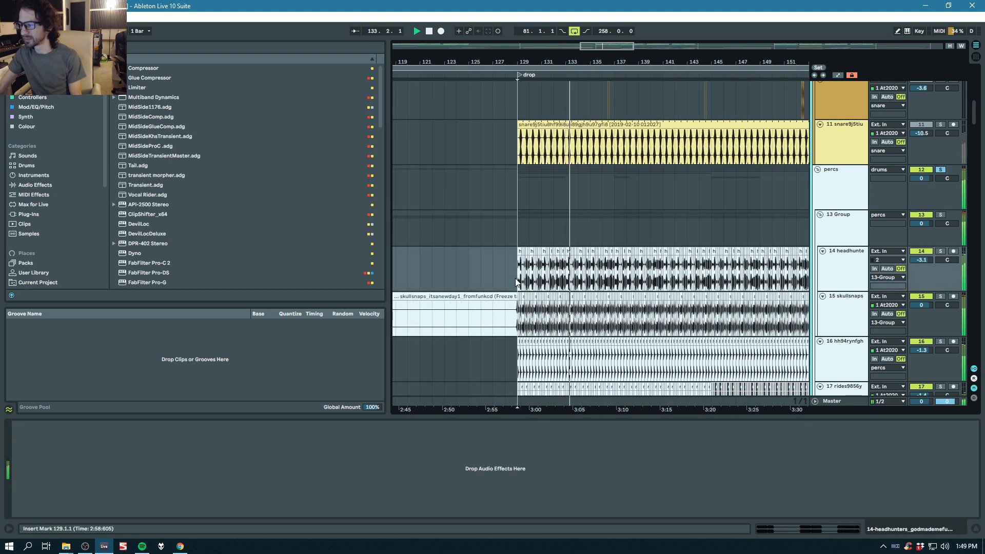
left_click(940, 251)
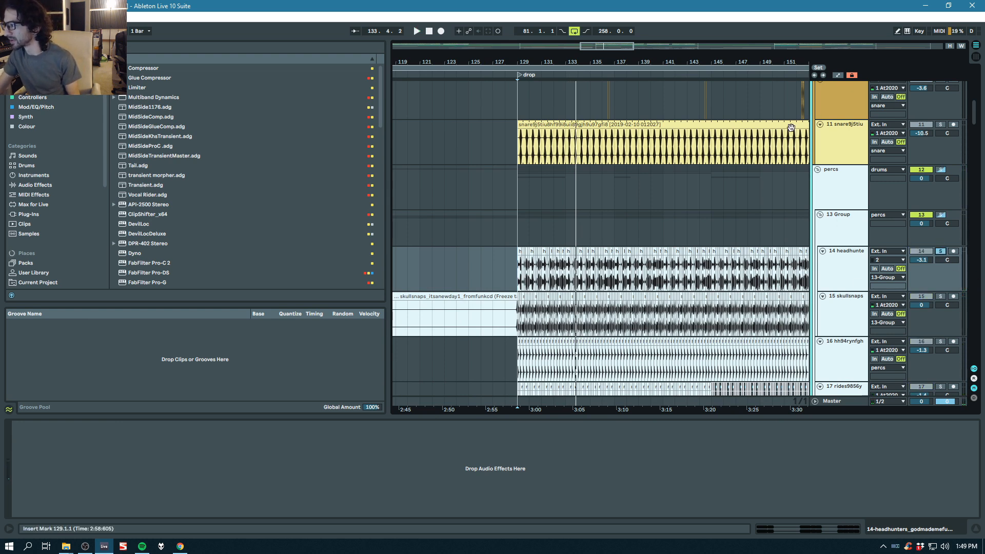
left_click_drag(616, 61, 673, 82)
left_click(529, 267)
key("space")
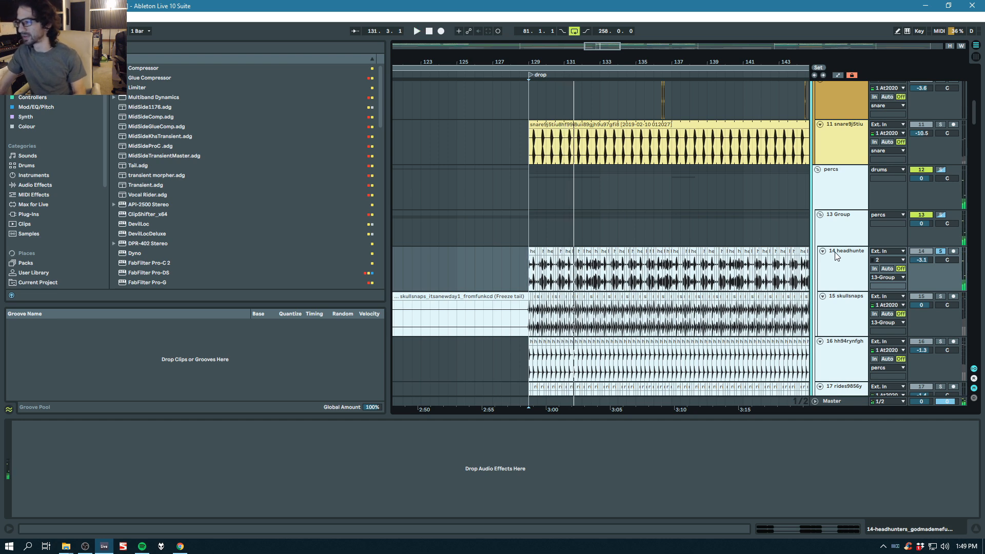
Step: Audition the skullsnaps_itsanewday1_fromfunkcd break on track 15 in solo, return to bar 129 and clear the solo
key("space")
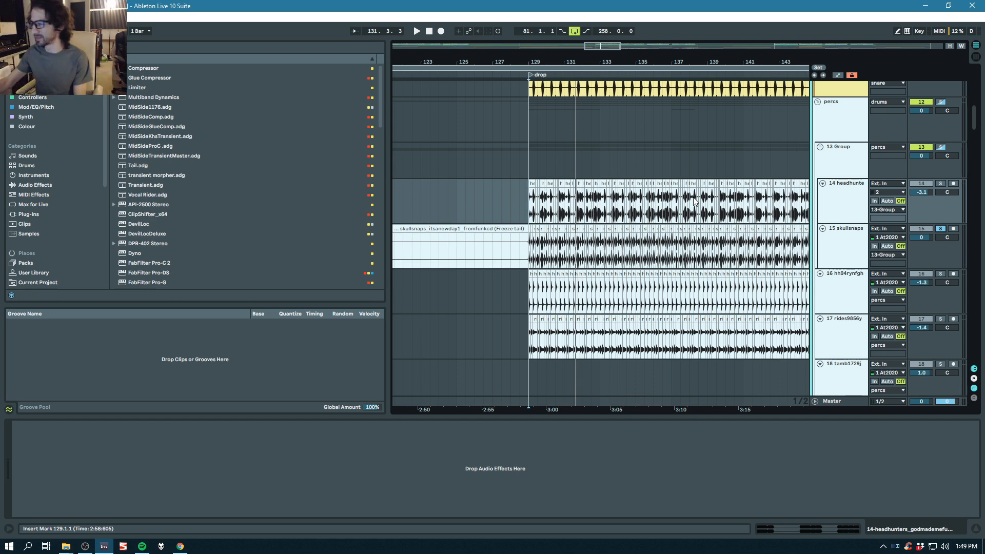
left_click_drag(530, 63, 543, 220)
key("space")
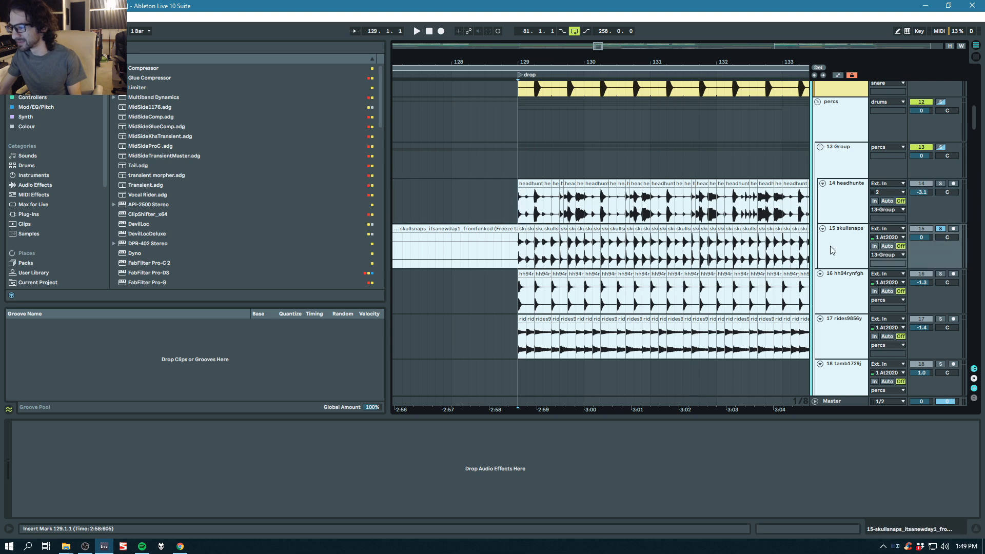
left_click(941, 229)
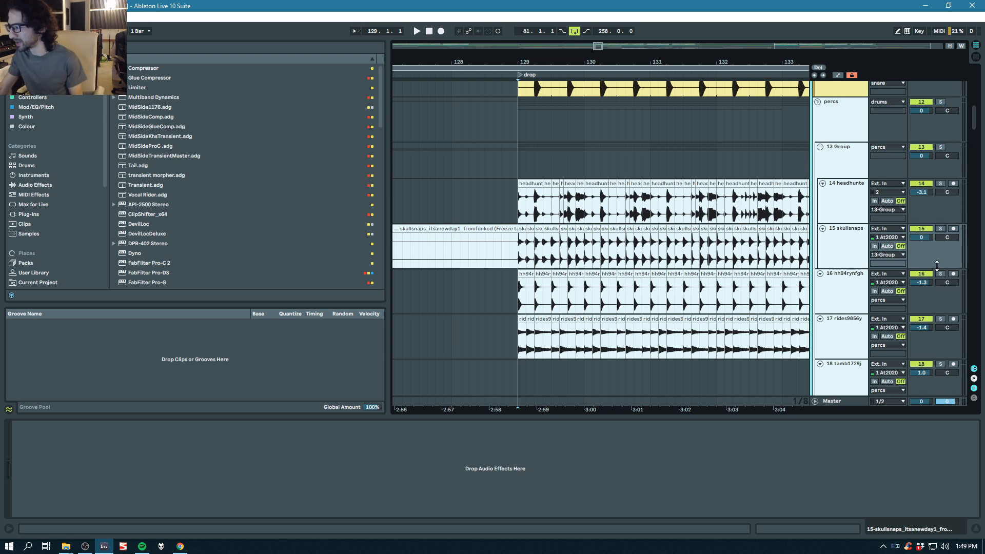
Step: Play the drop from bar 129 with the hh94rynfgh hi-hat on track 16 soloed, followed by the rides9856y on track 17
scroll(936, 265, "down", 5)
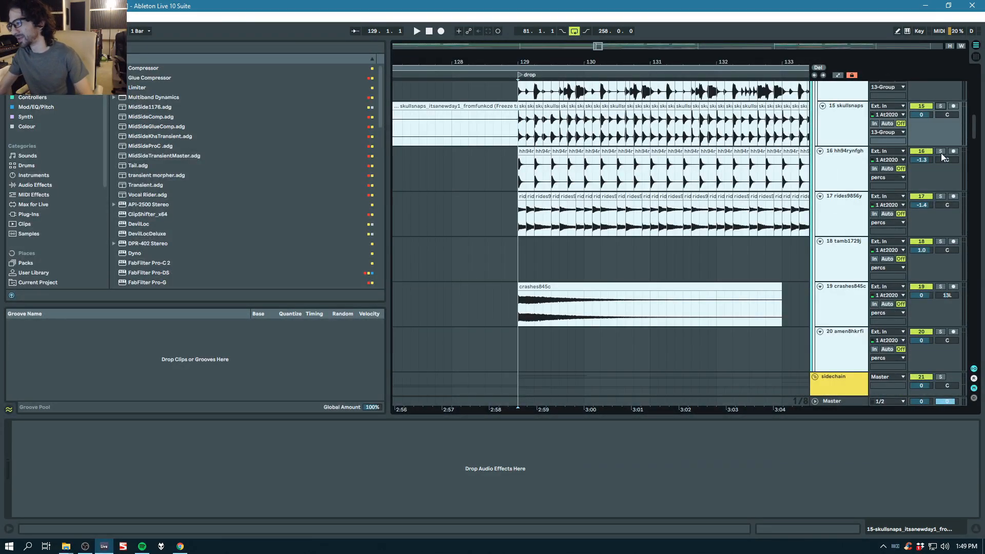
key("space")
left_click(940, 151)
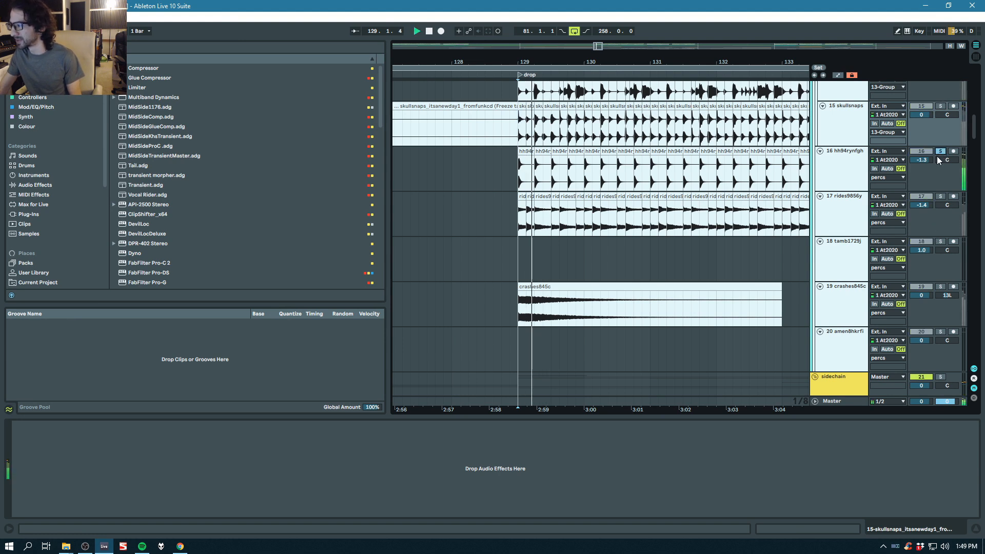
left_click(940, 196)
key("space")
key("space")
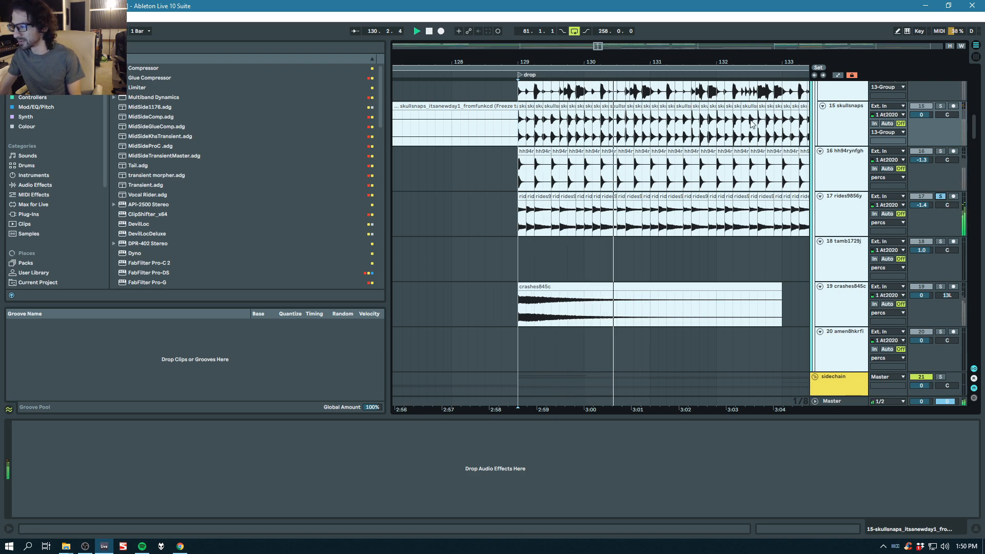
Step: Examine the drop's arrangement over a wider range of bars, from the percs tracks through the vocals group to the bass bus
left_click_drag(631, 60, 518, 58)
left_click_drag(491, 61, 455, 47)
scroll(636, 232, "up", 3)
scroll(635, 231, "up", 1)
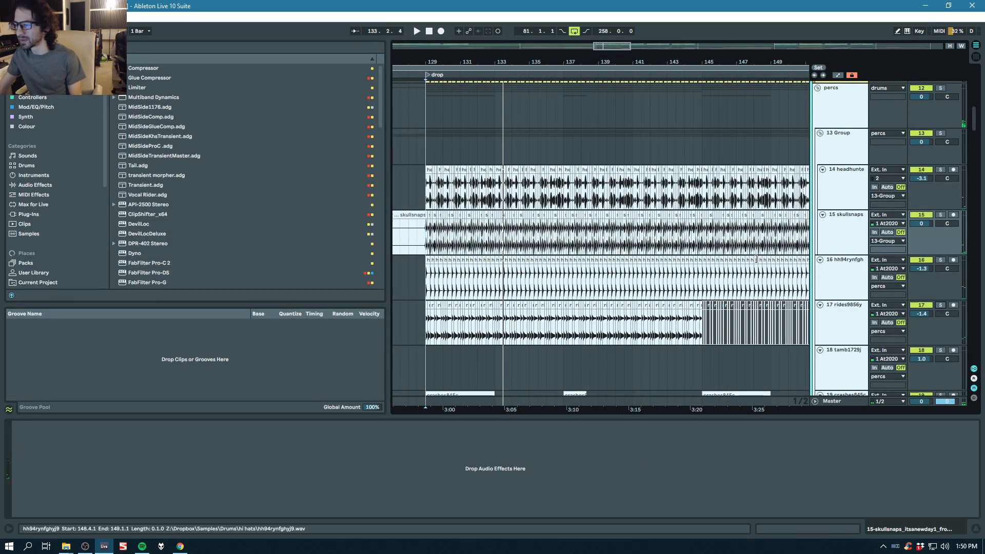
scroll(872, 167, "down", 1)
scroll(872, 168, "down", 10)
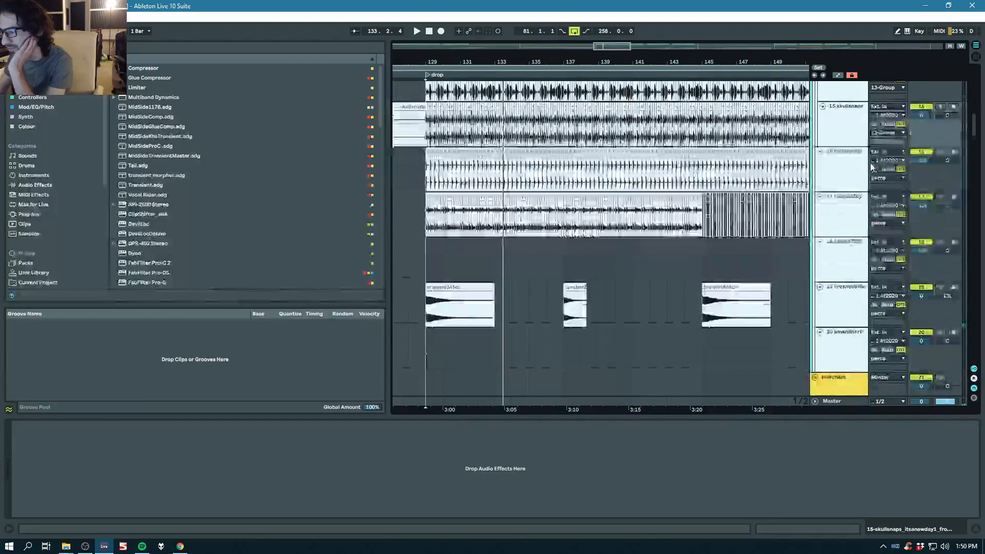
scroll(872, 168, "up", 7)
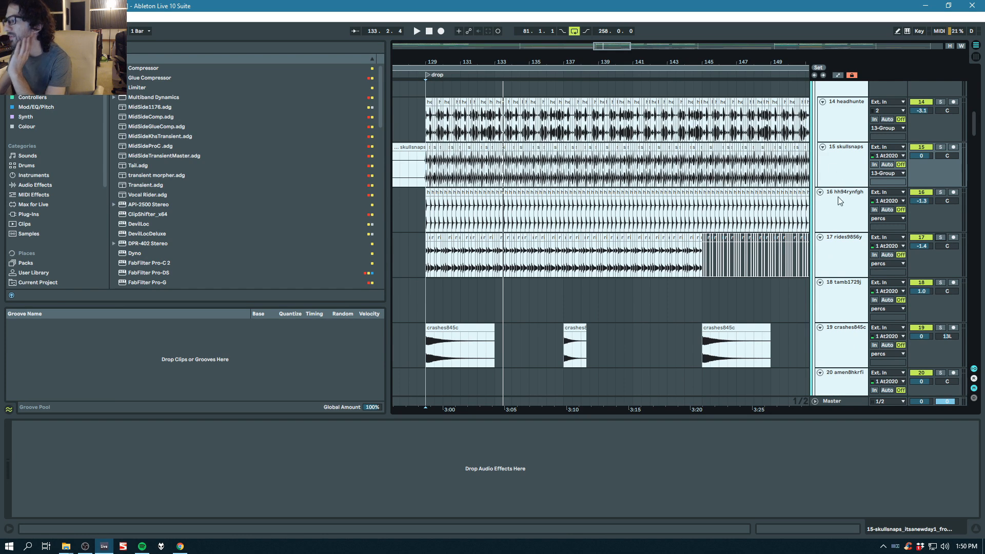
scroll(599, 159, "down", 8)
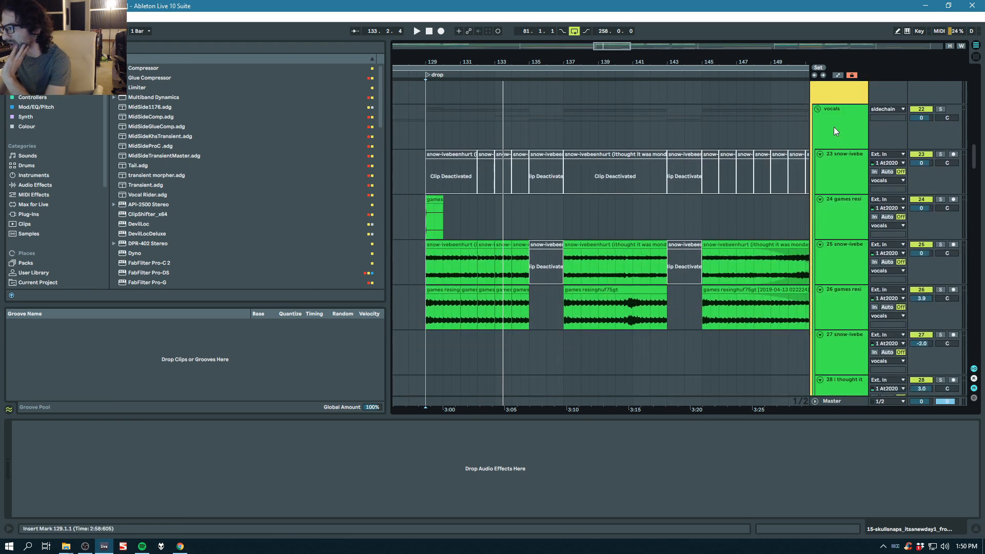
scroll(618, 143, "down", 3)
scroll(446, 169, "down", 8)
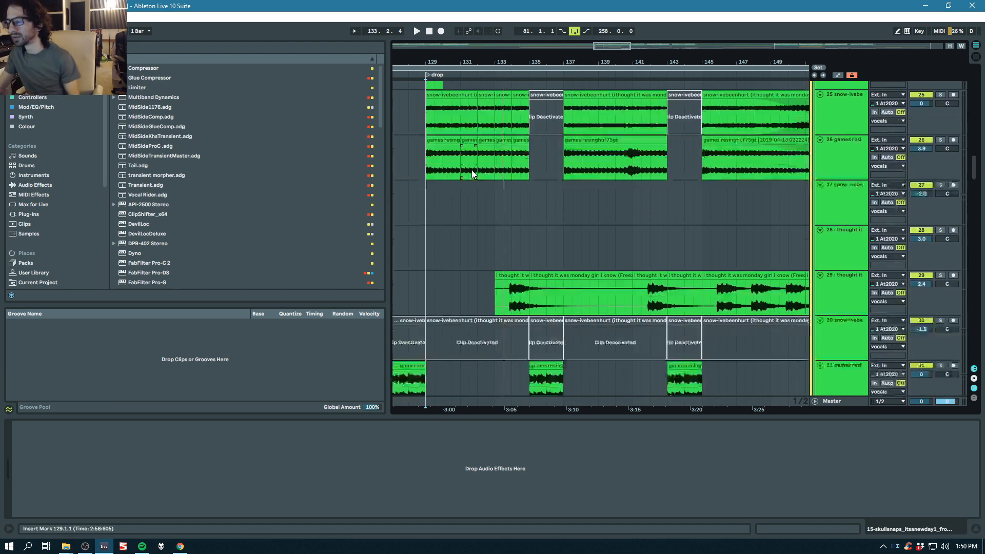
scroll(483, 166, "down", 8)
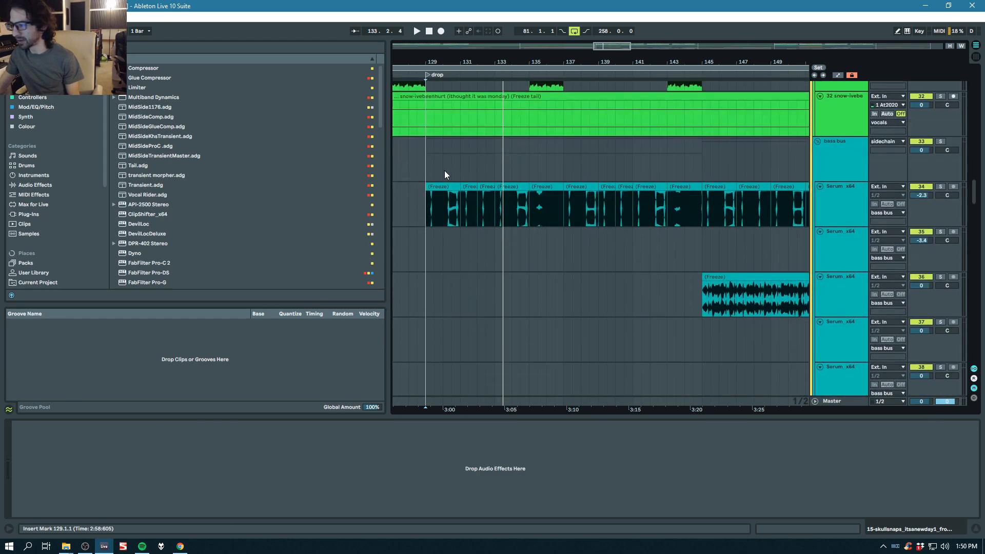
Step: Select the first frozen Serum clip on track 34, solo the bass bus group and play it from bar 129
left_click(443, 187)
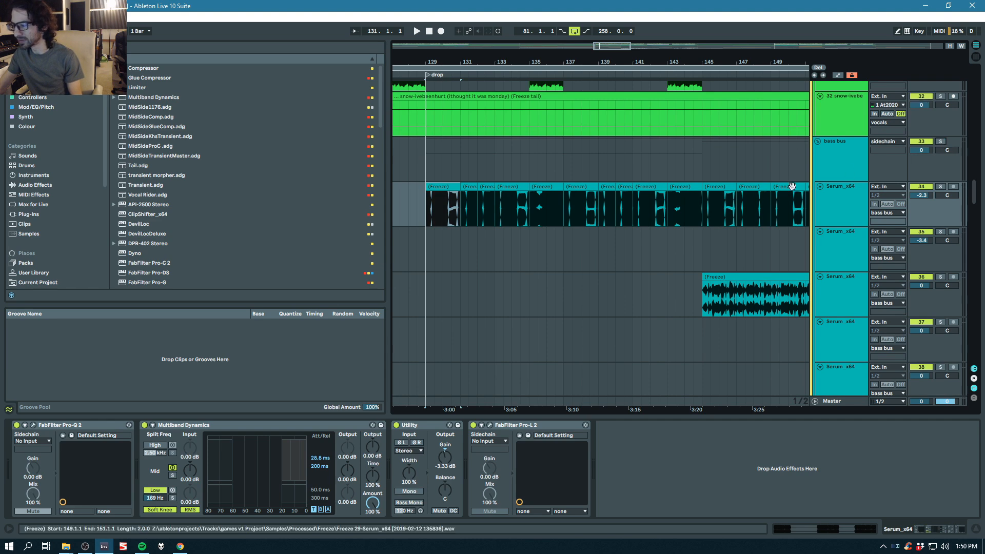
scroll(790, 186, "down", 8)
scroll(702, 232, "up", 8)
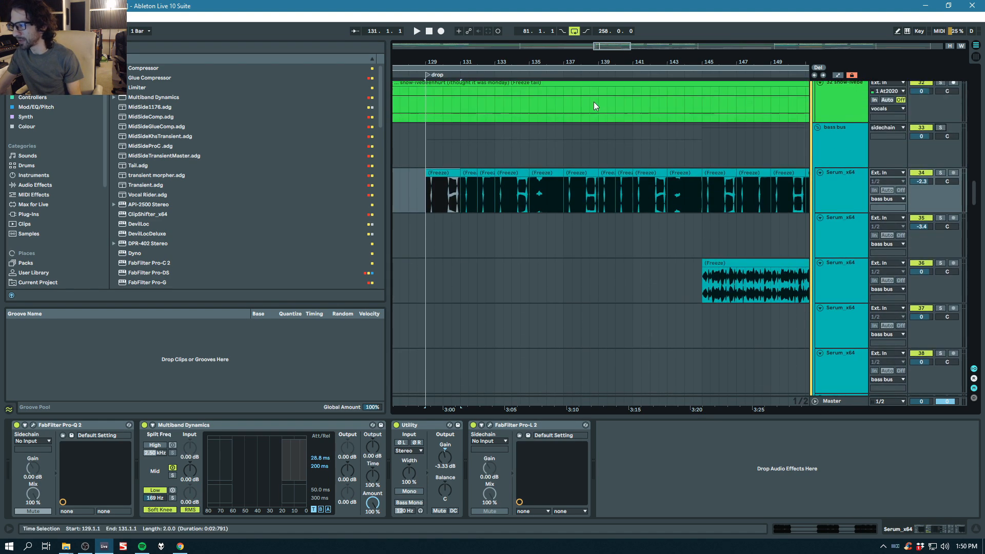
left_click_drag(582, 62, 581, 31)
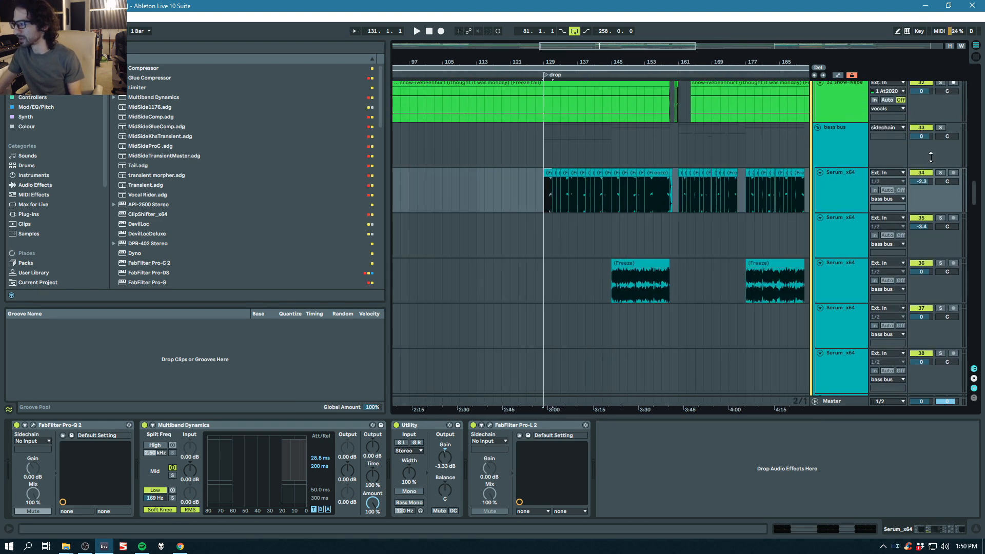
left_click(944, 127)
key("space")
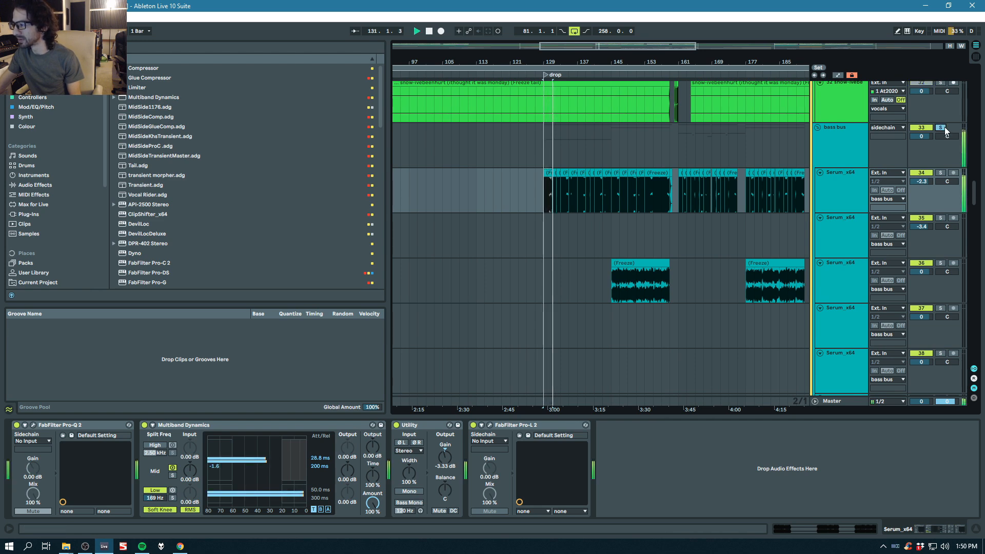
Step: Select the Serum track 44 at the end of the bass bus, open its Serum synth and place the window clear of the track headers
scroll(768, 222, "down", 8)
scroll(768, 223, "down", 3)
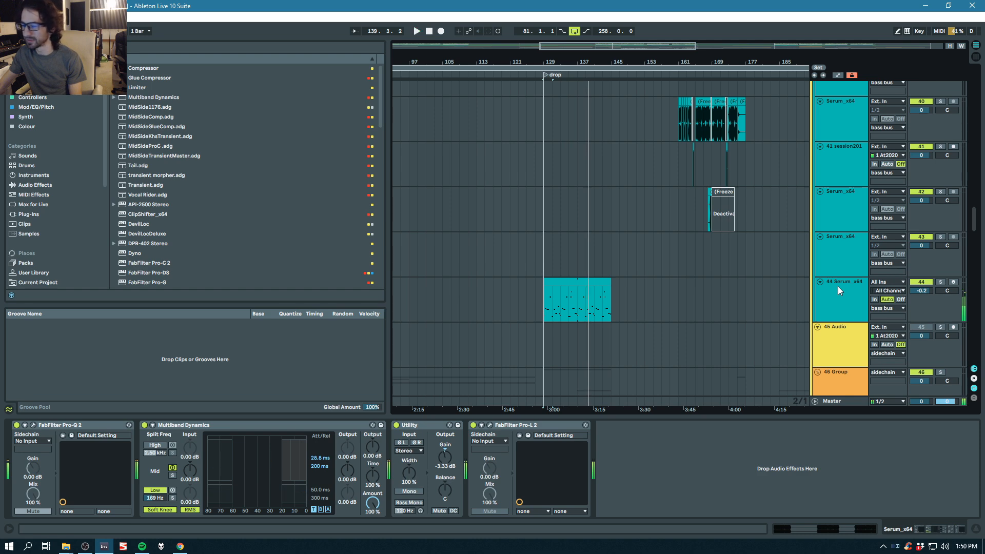
left_click(838, 290)
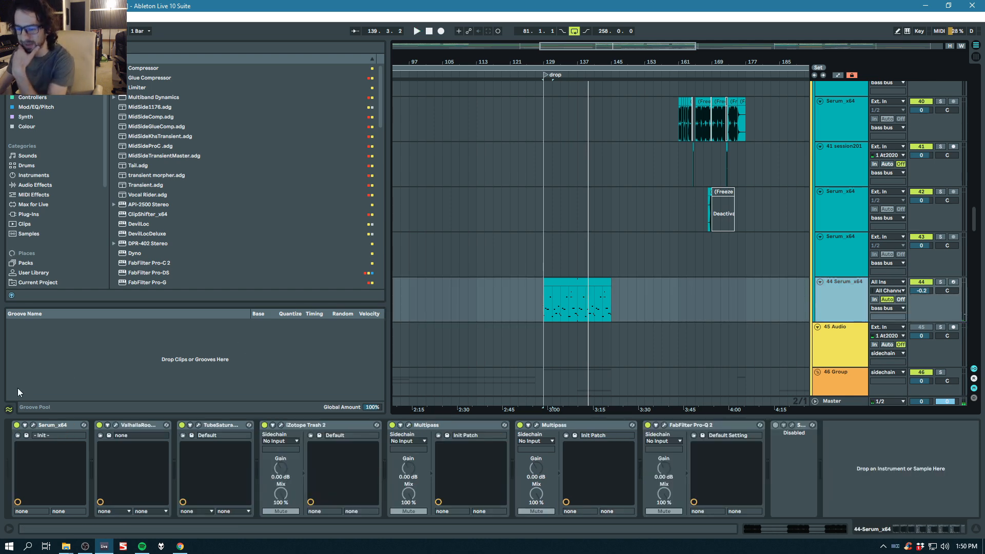
left_click(33, 425)
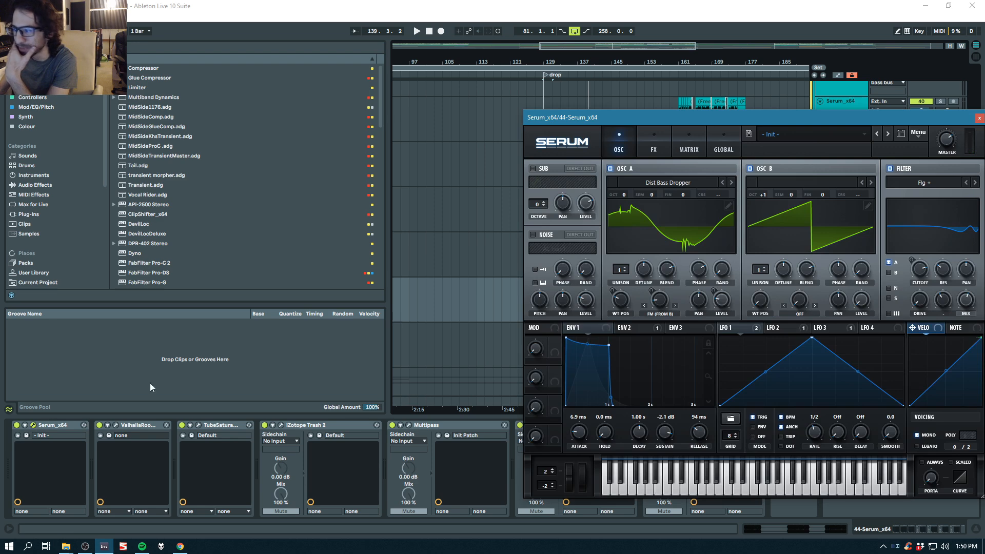
left_click_drag(745, 108, 440, 87)
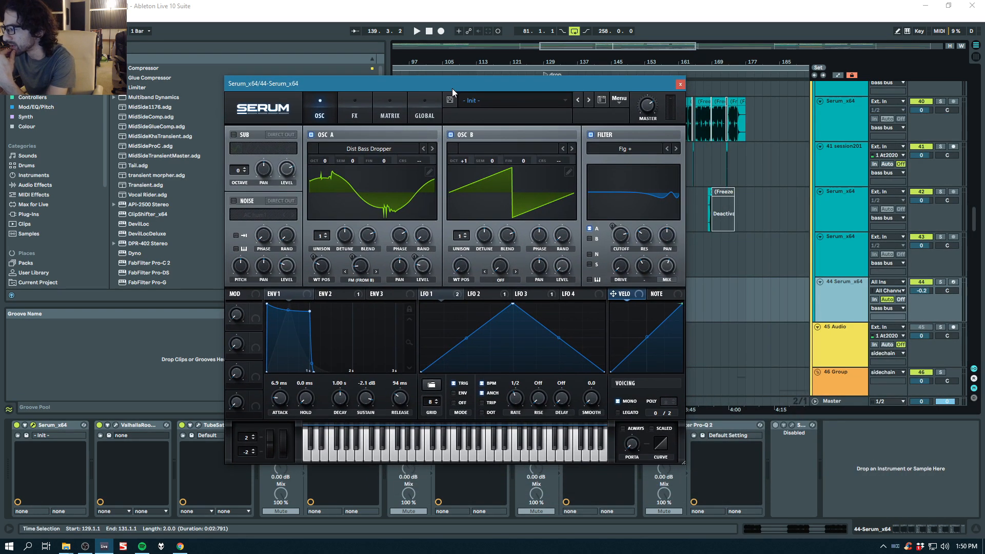
left_click_drag(590, 78, 564, 91)
left_click(316, 124)
left_click(301, 123)
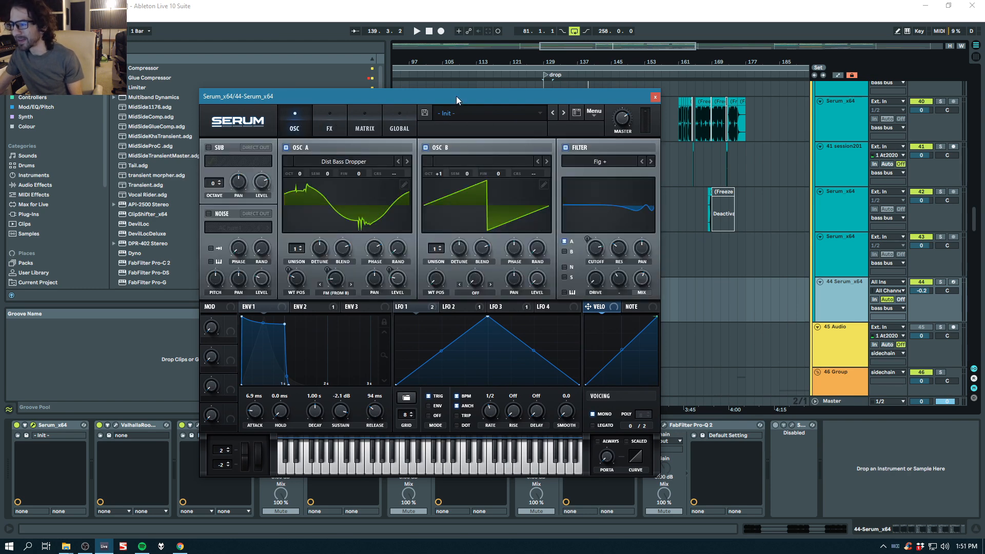
Step: Show the Digital wavetables for oscillator A, choose Dist Bass Dropper and play the bass patch
left_click(352, 161)
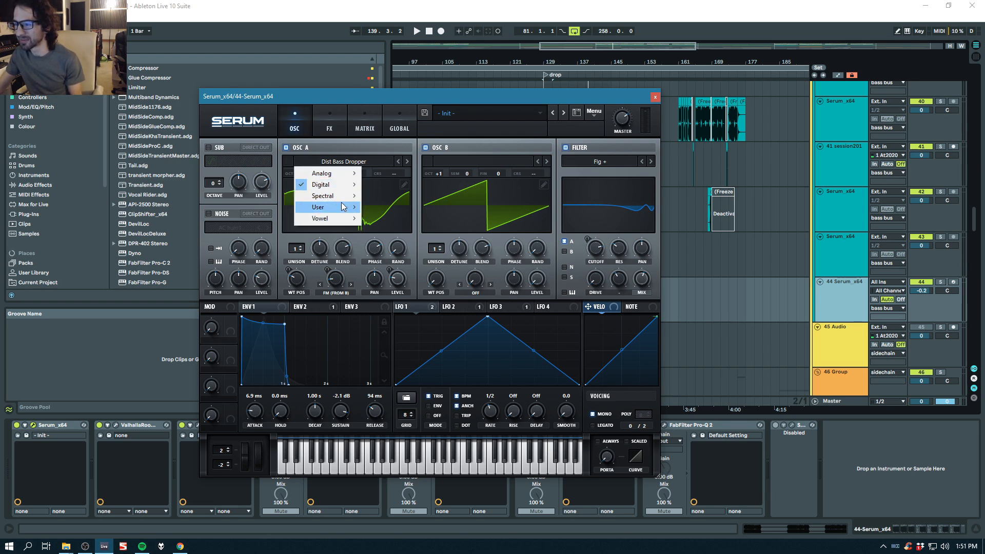
mouse_move(348, 186)
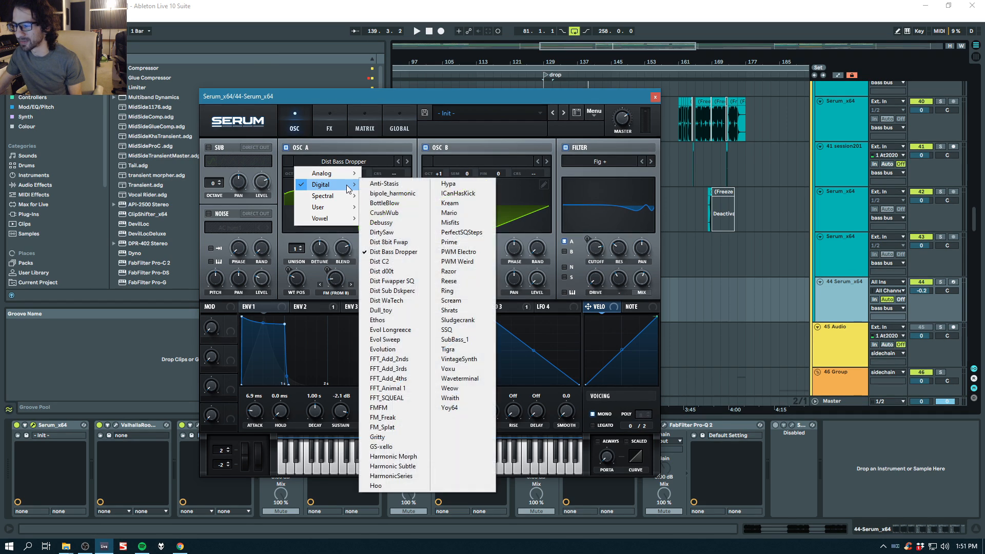
left_click(419, 252)
key("space")
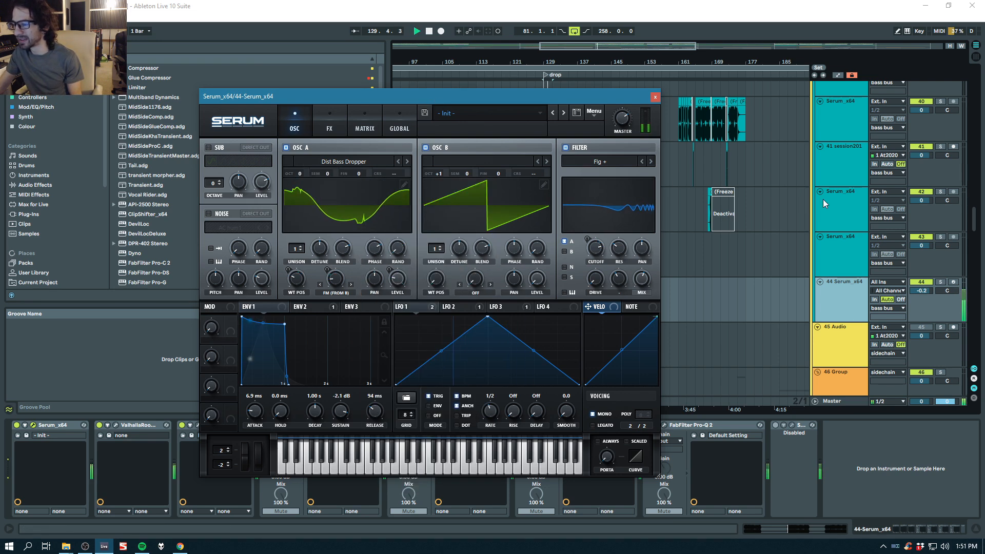
key("space")
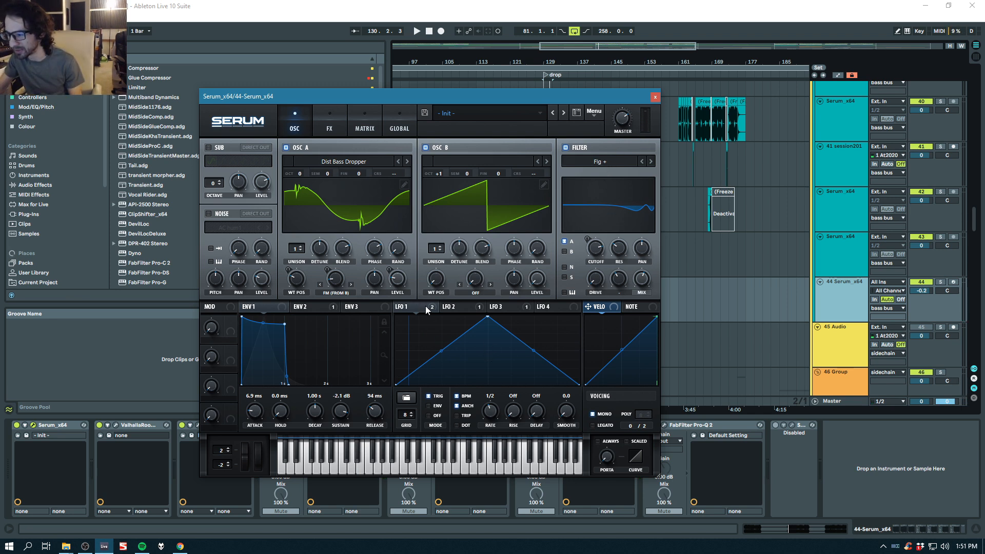
Step: Inspect the LFO 2 and LFO 1 shapes in Serum, play the patch with LFO 1 shown and close the synth window
left_click(464, 306)
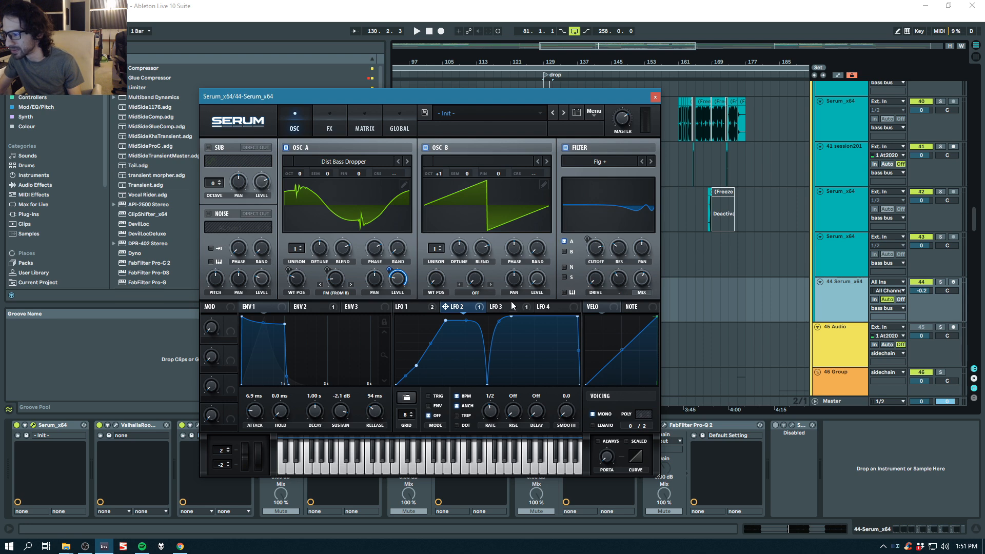
left_click(410, 306)
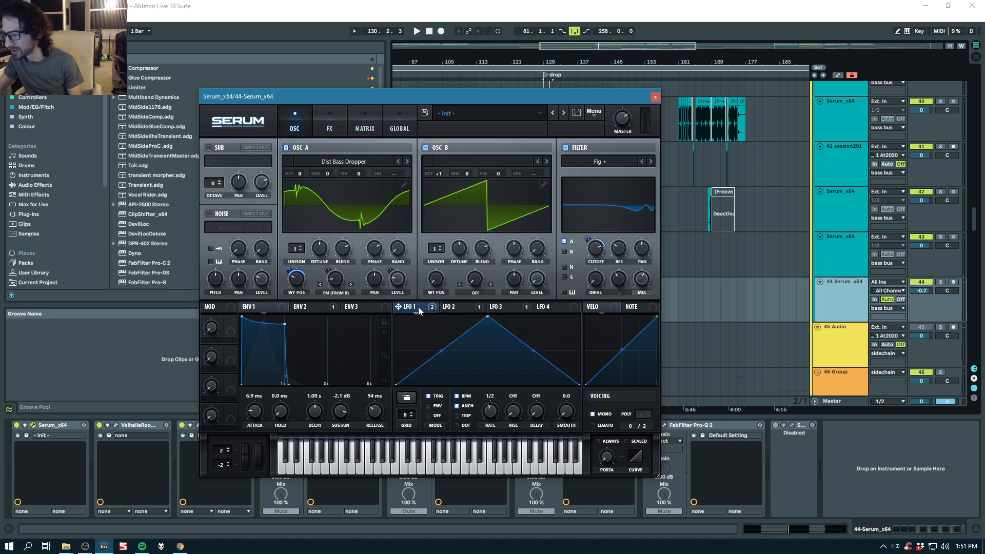
key("space")
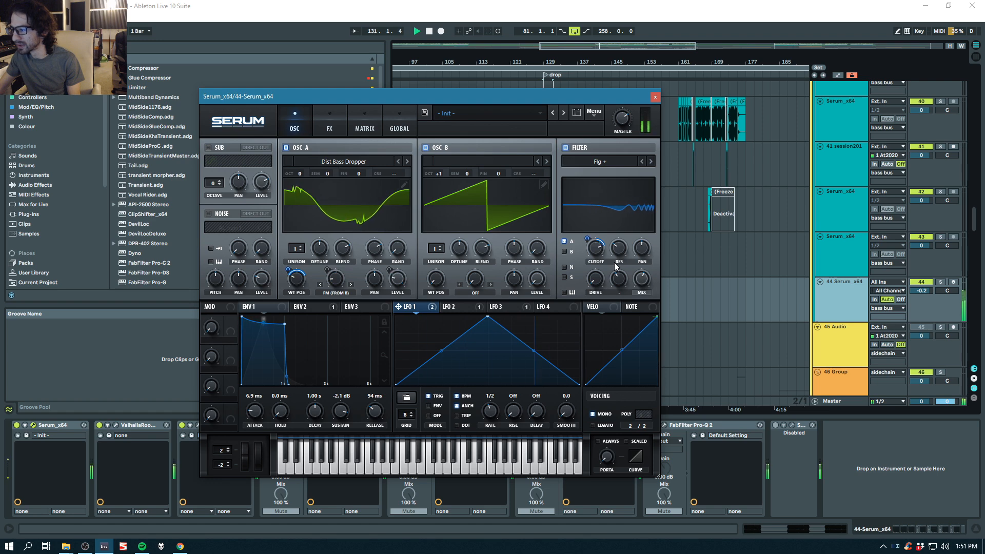
key("space")
left_click(326, 128)
left_click(655, 97)
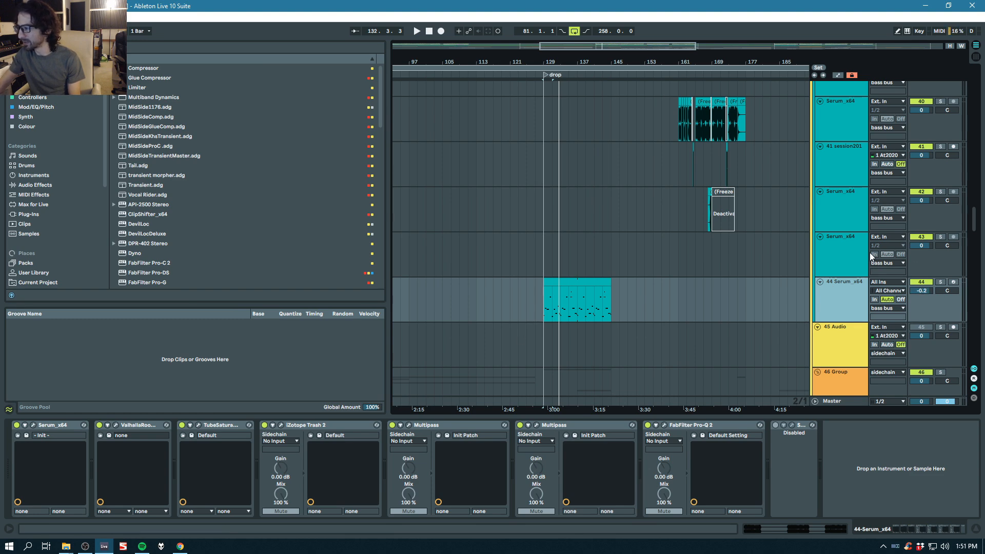
Step: Audition the frozen Serum bass on track 34 in solo from bar 129, then clear the solo
scroll(869, 252, "up", 10)
left_click(836, 165)
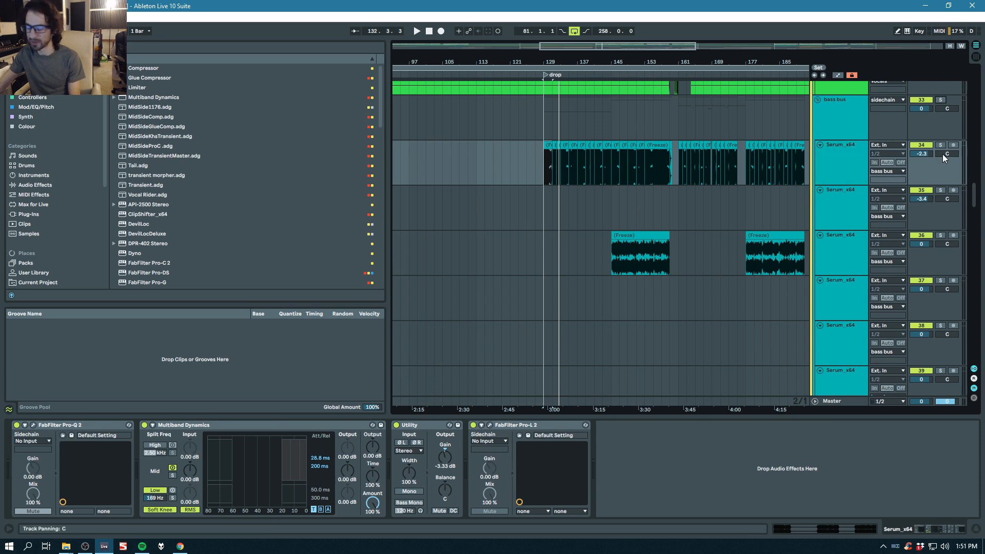
scroll(941, 143, "down", 1)
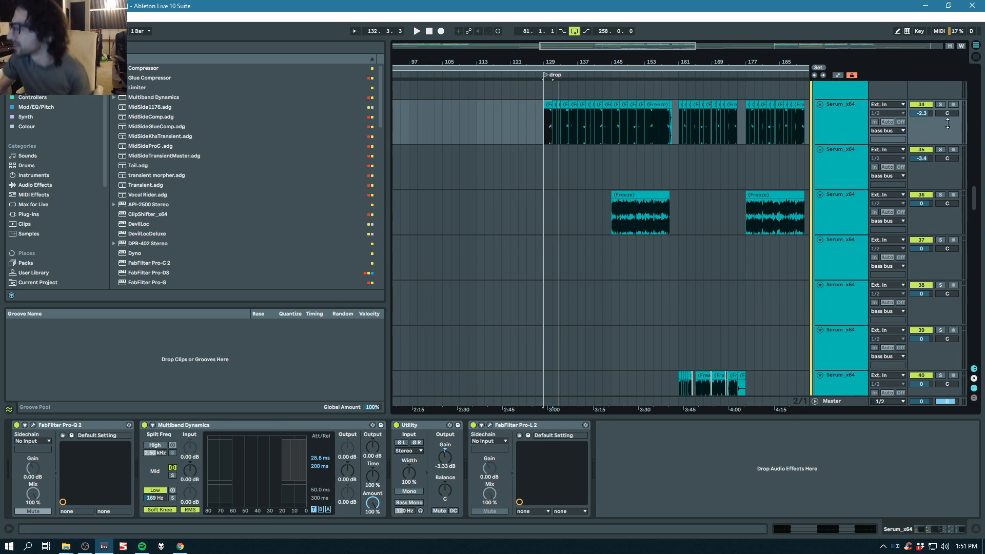
left_click(940, 106)
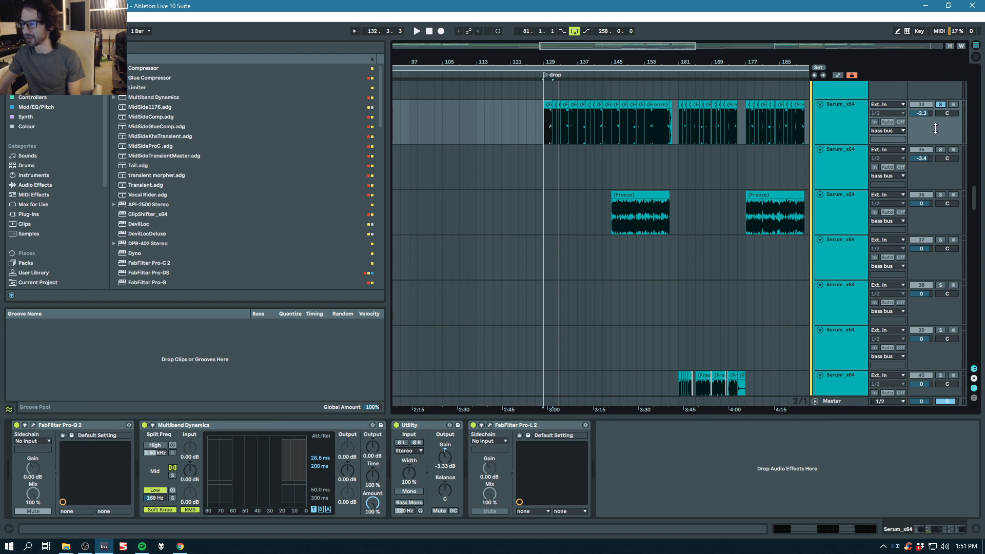
key("space")
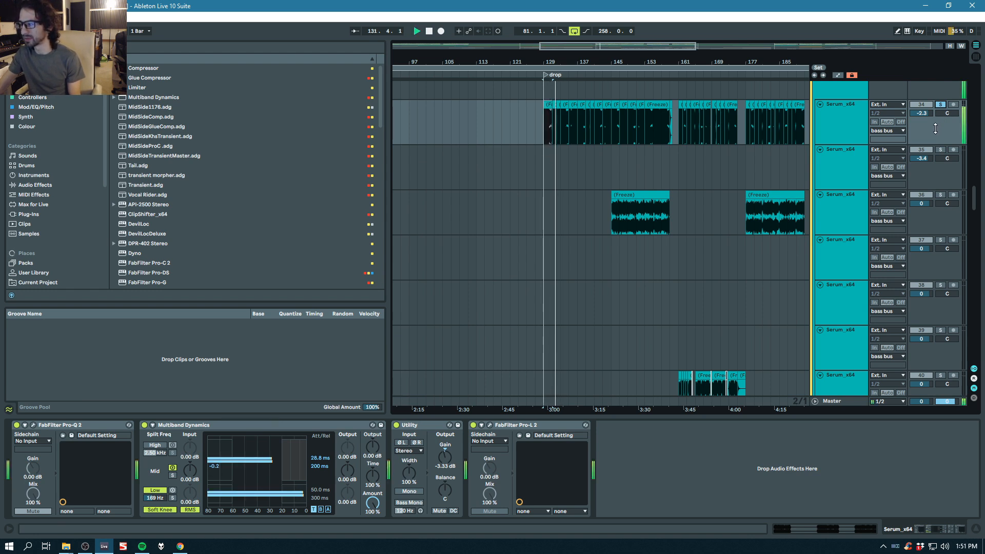
left_click(941, 104)
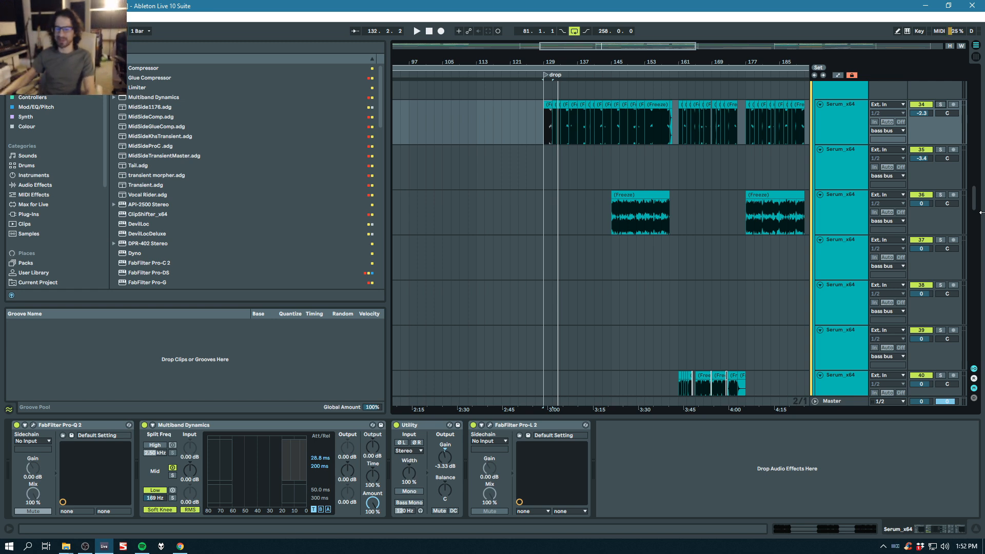
Step: Solo the Serum track 44 and play it with its FabFilter Pro-Q 2 open to inspect the filter curve
scroll(933, 265, "down", 5)
left_click(940, 310)
key("space")
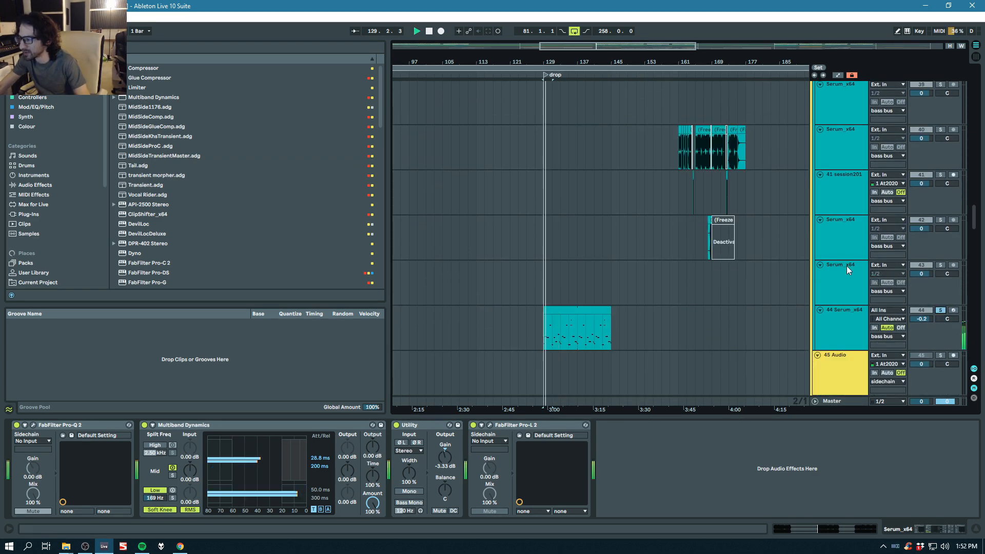
left_click(847, 315)
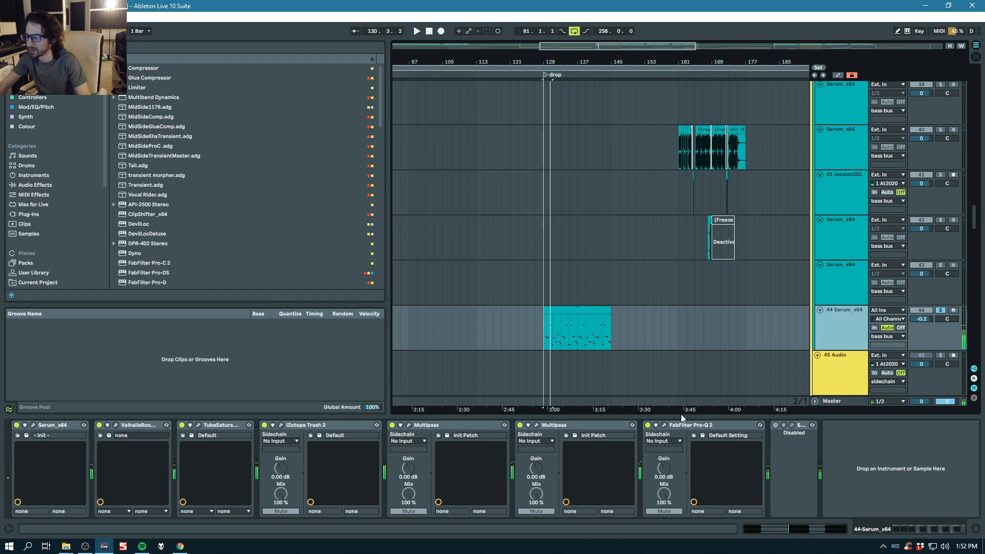
left_click(664, 425)
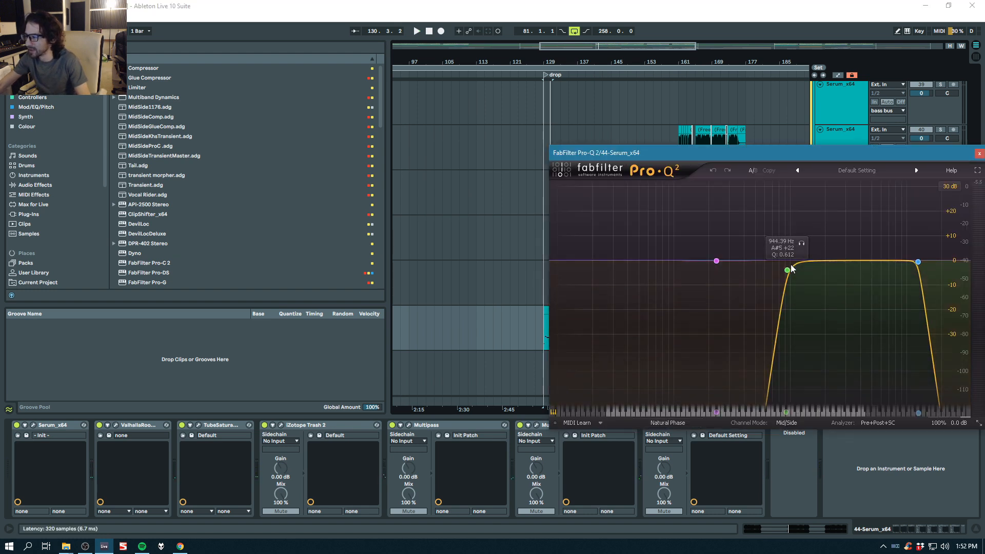
key("space")
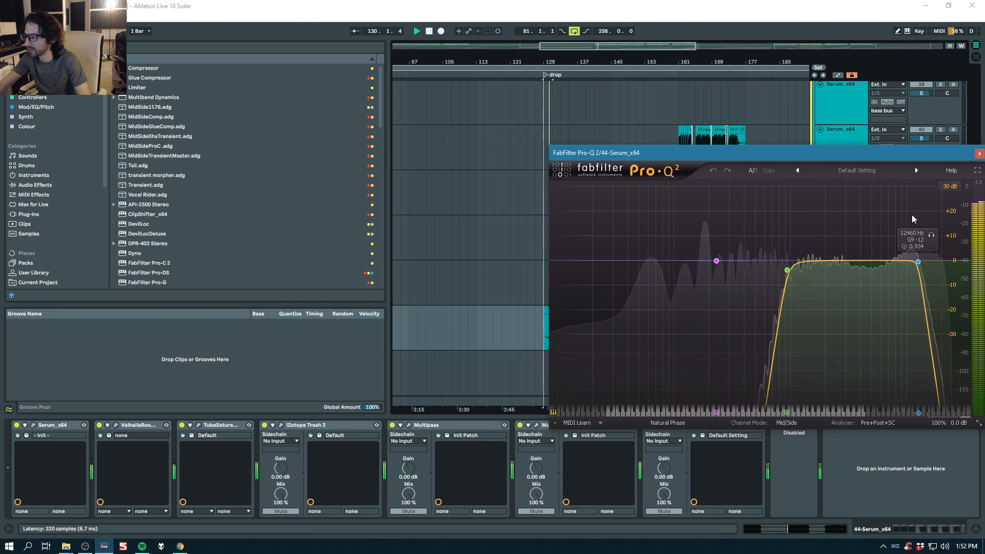
Step: Close the EQ on track 44 and inspect the effects in each band of its second Multipass
left_click(979, 153)
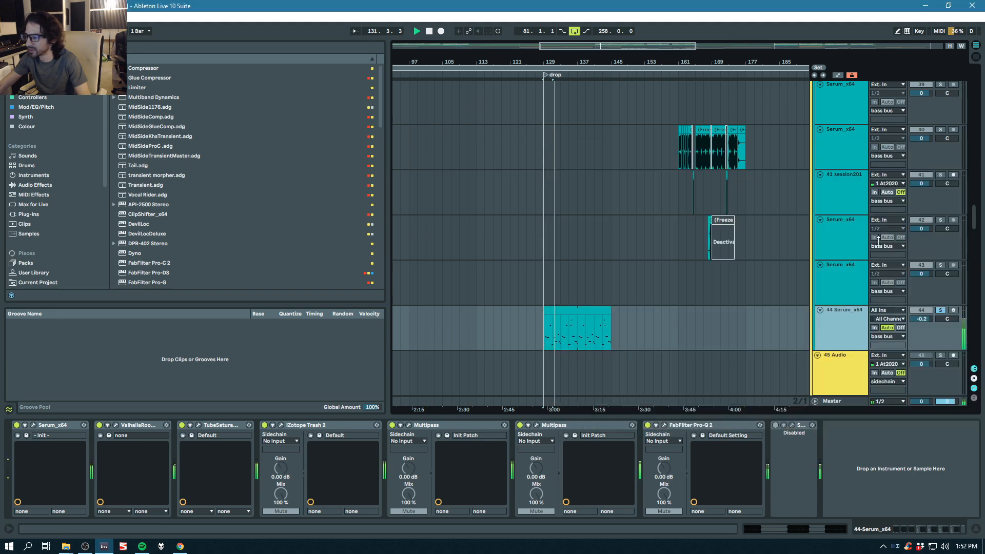
left_click(537, 424)
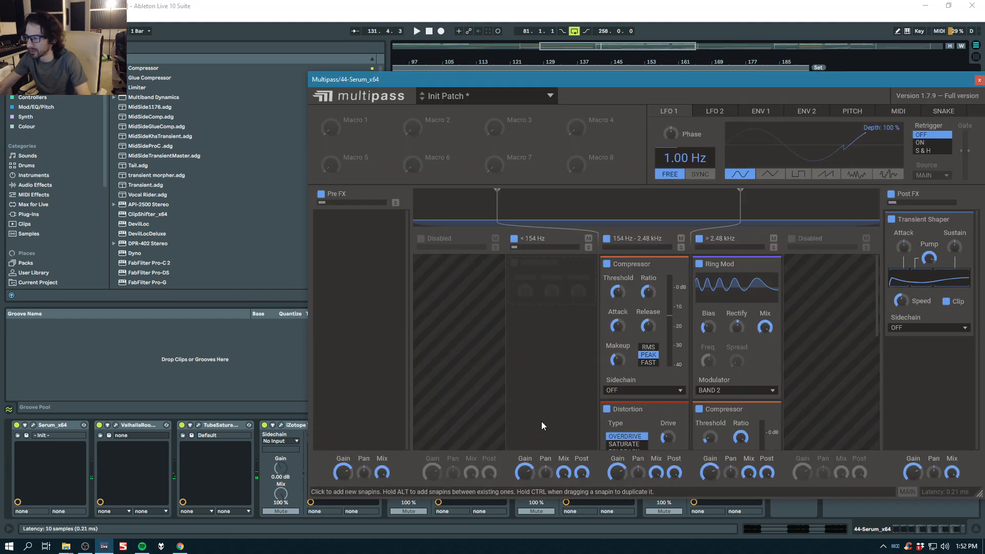
scroll(830, 309, "down", 3)
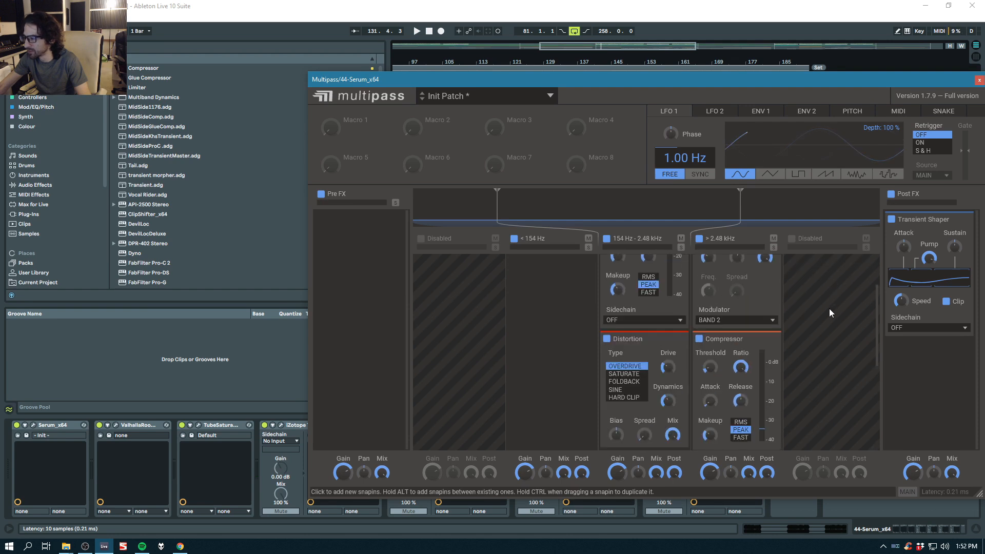
scroll(742, 328, "up", 3)
scroll(647, 320, "down", 4)
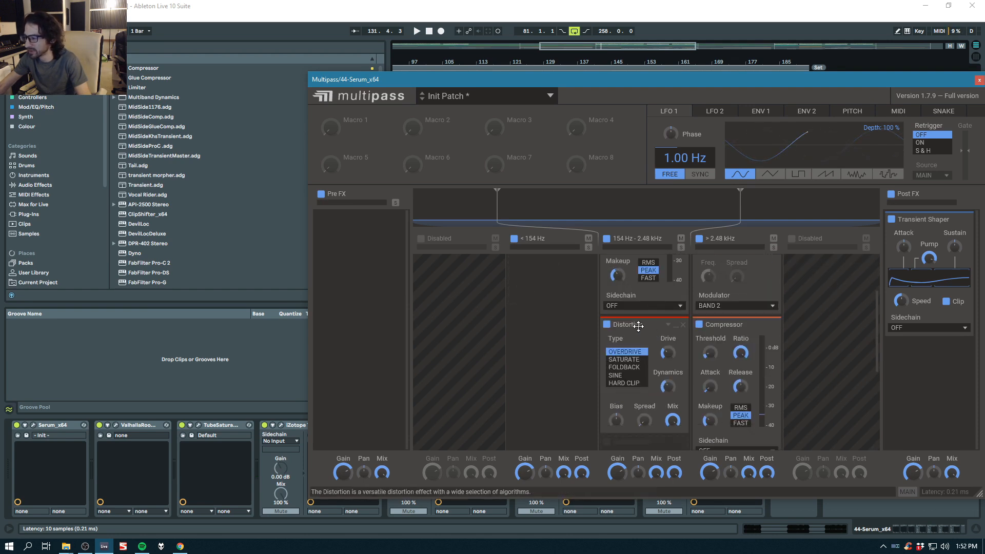
left_click_drag(654, 326, 917, 248)
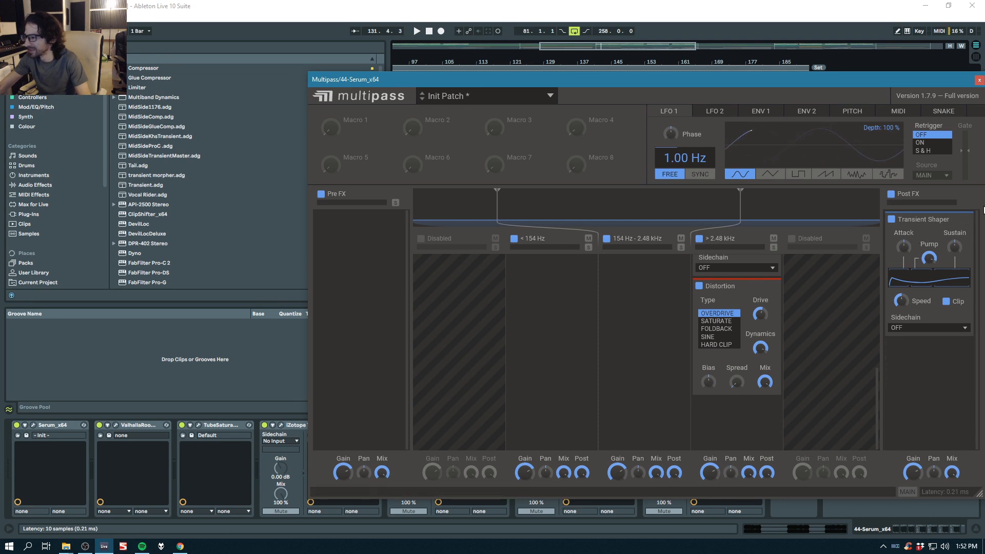
left_click(979, 80)
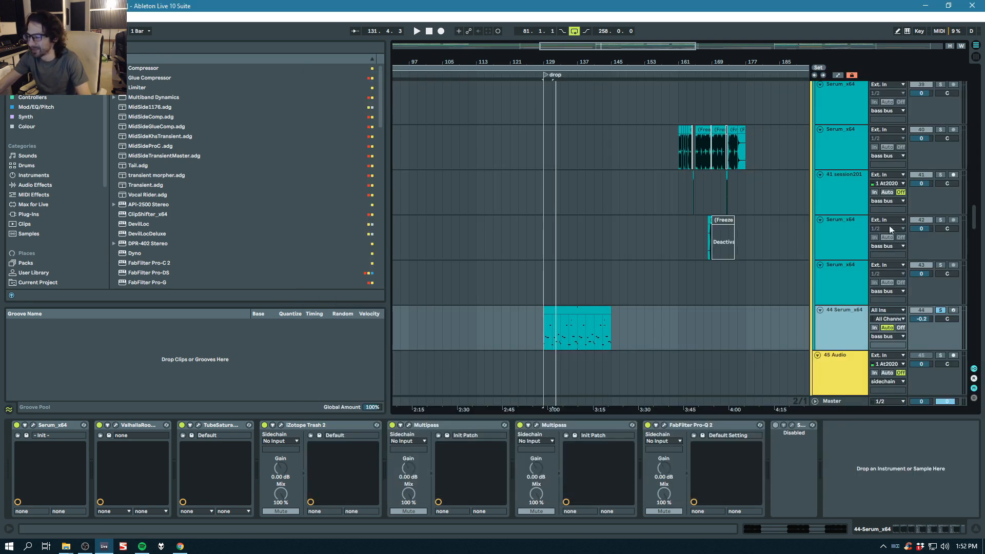
Step: Open the first Multipass on track 44, play the bass with its Frequency Shifter shown and move the window clear of the device chain
left_click(409, 425)
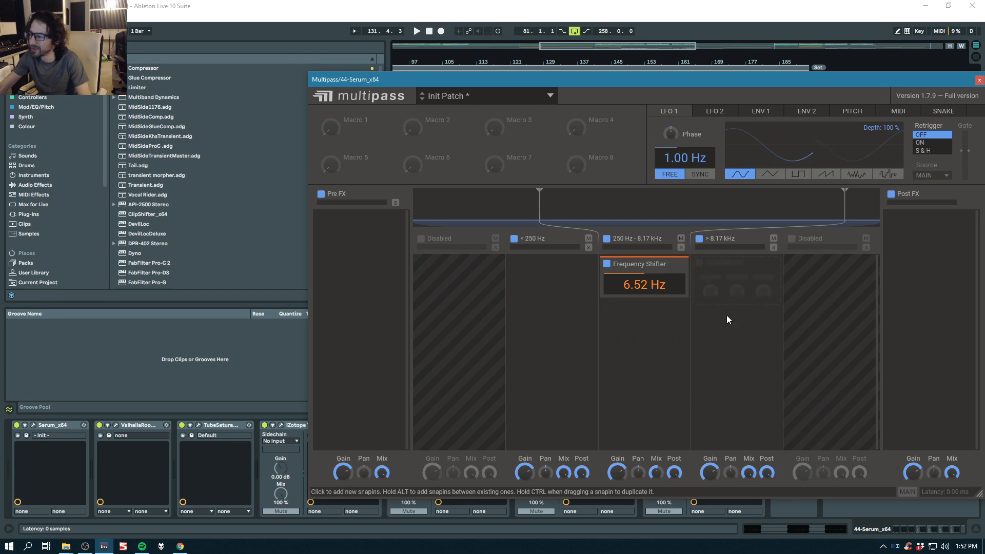
key("space")
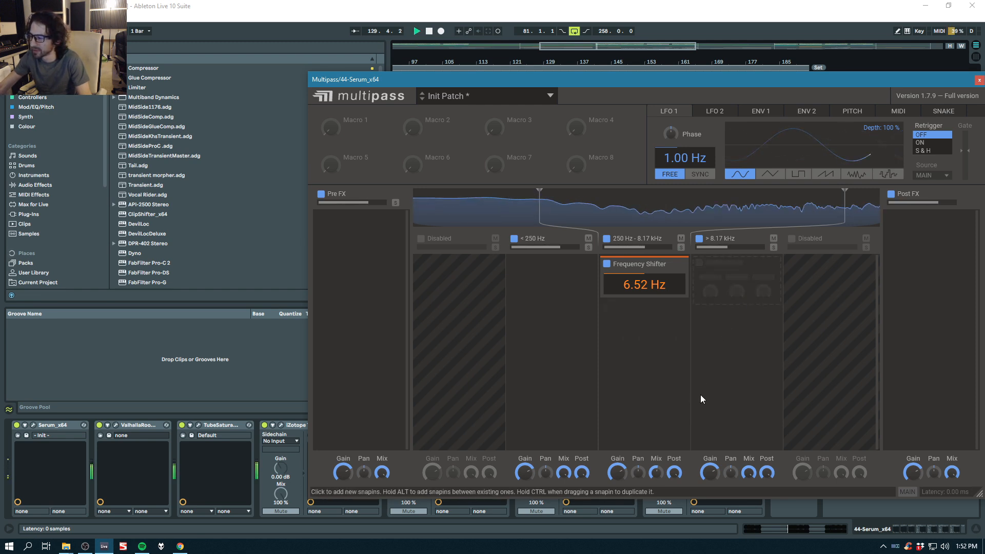
key("space")
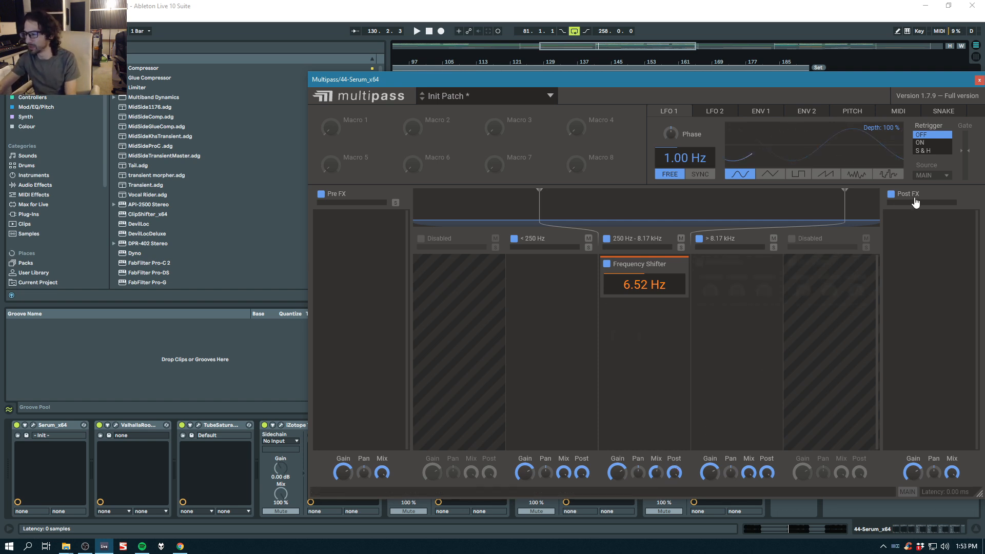
key("space")
left_click_drag(901, 81, 805, 66)
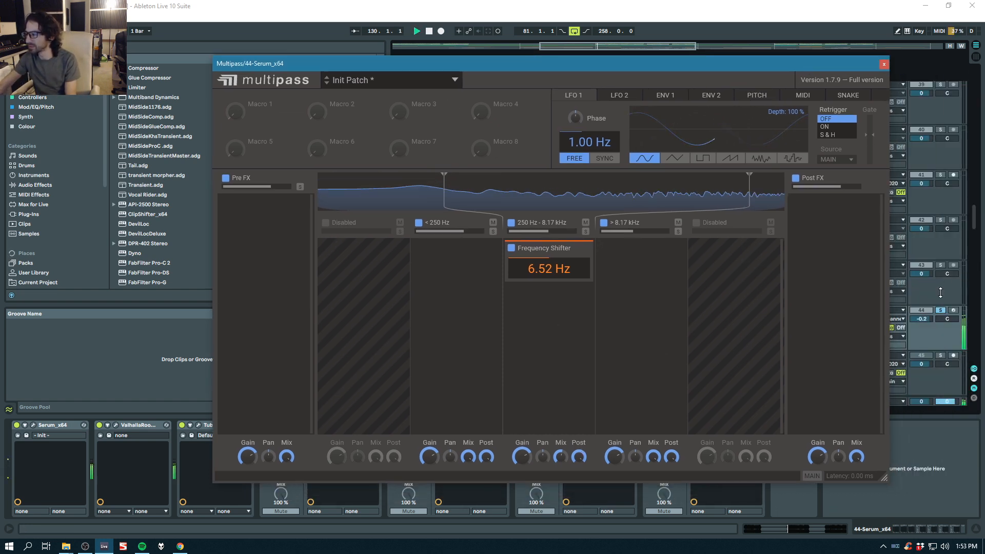
key("space")
left_click_drag(715, 66, 602, 0)
key("space")
Step: Compare the soloed bass with the first Multipass bypassed and re-enabled during playback
left_click(392, 425)
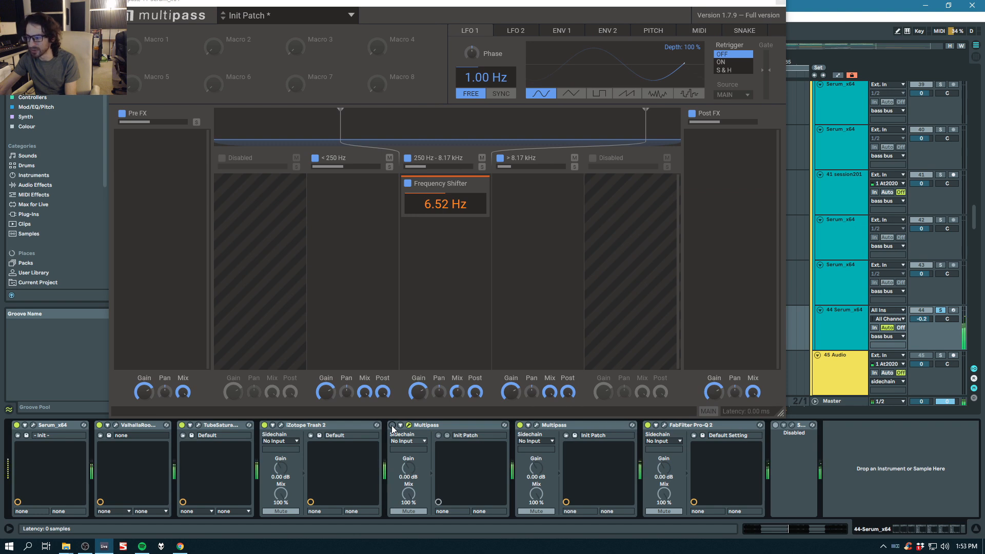
left_click(392, 425)
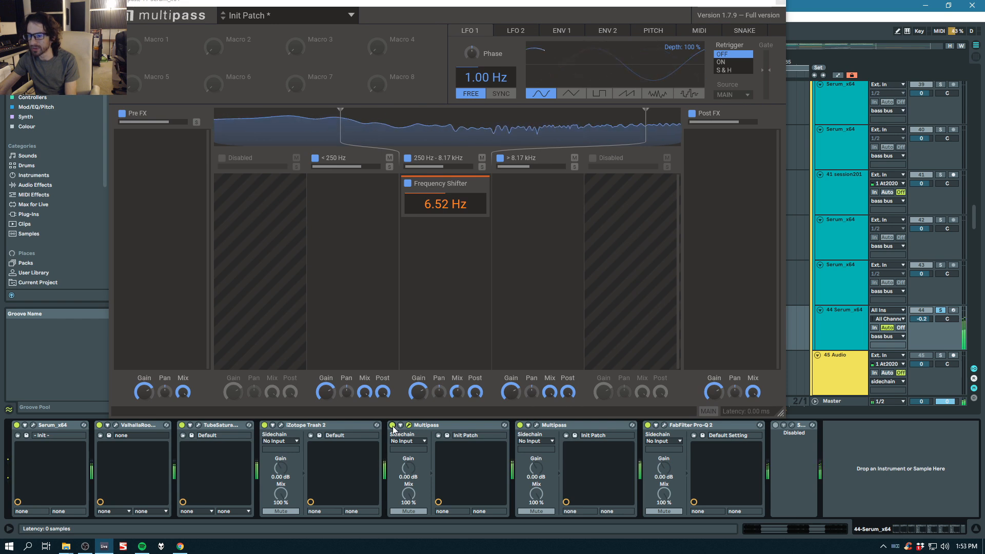
key("space")
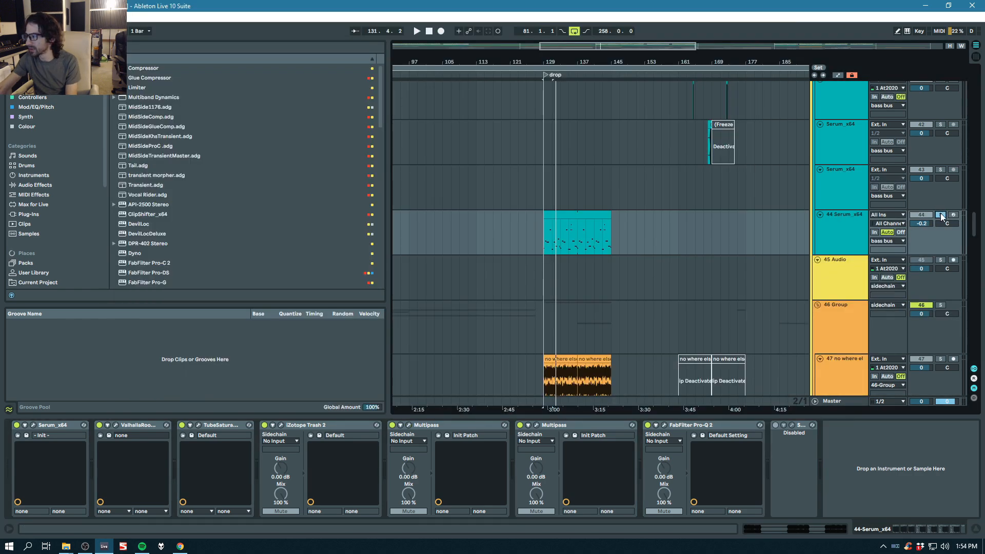
Step: Clear the solo on track 44 and play the drop from bar 129 in the full mix
left_click(940, 214)
scroll(683, 216, "up", 3)
scroll(683, 215, "down", 2)
key("space")
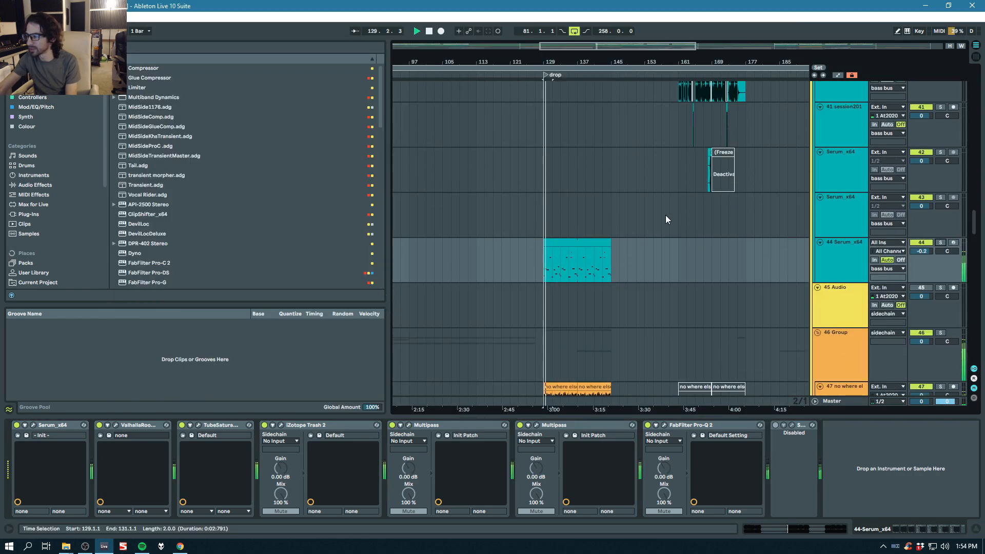
scroll(666, 218, "up", 10)
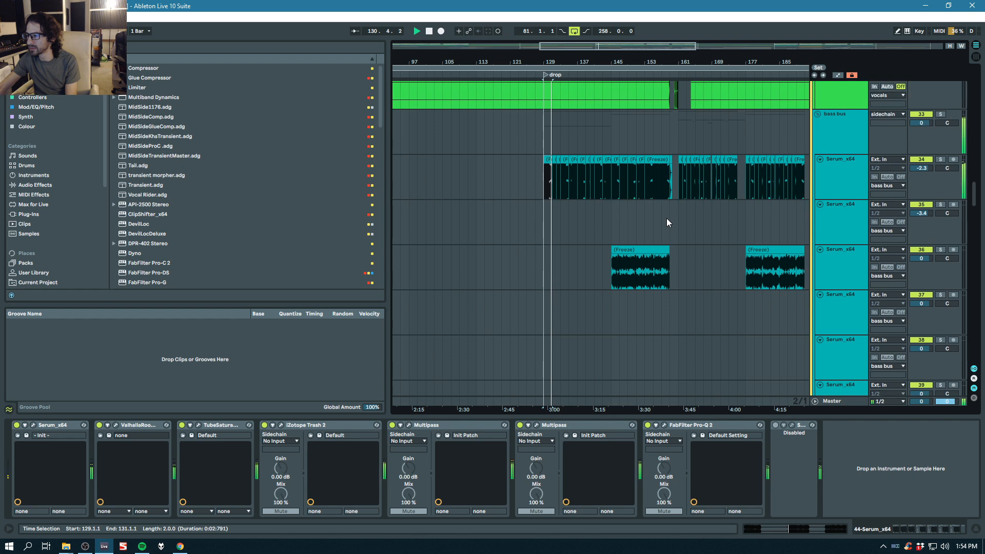
Step: Play the frozen Serum clip on track 36 from bar 145, first in the mix and then in solo
left_click(645, 250)
key("space")
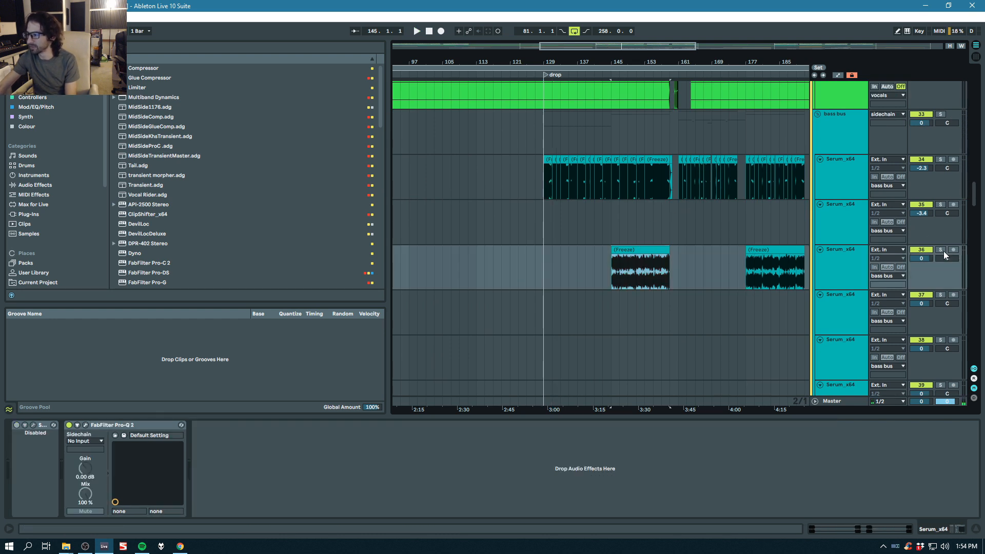
key("space")
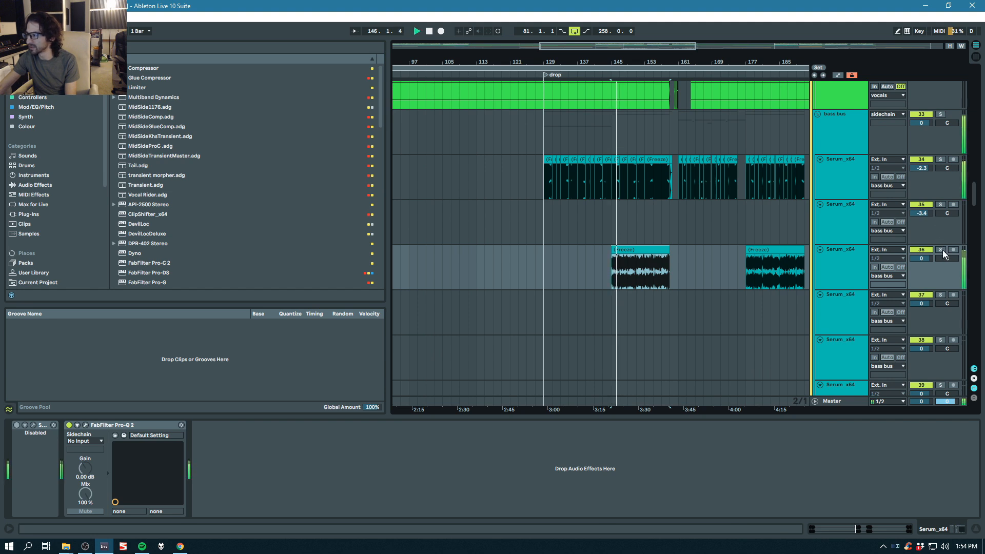
left_click(943, 250)
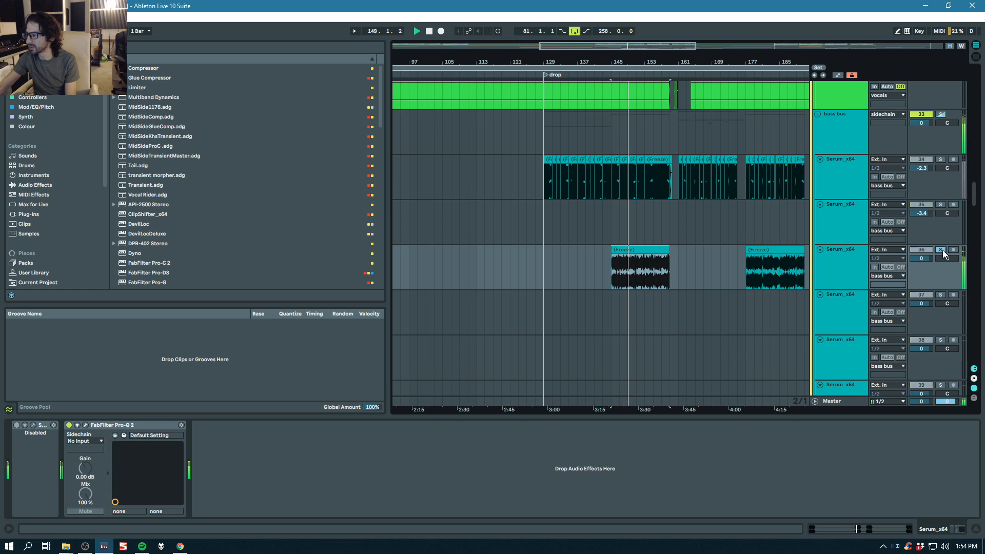
left_click(845, 254)
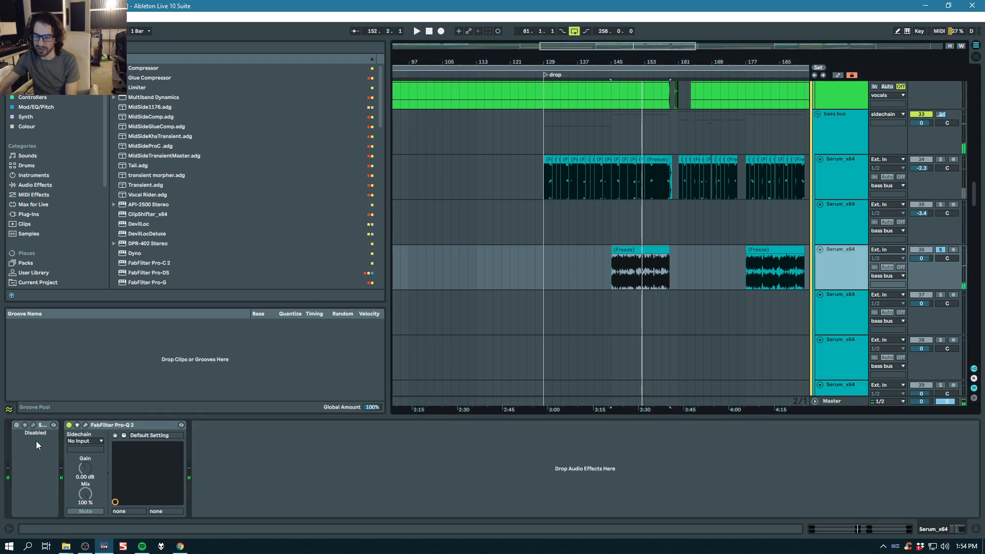
Step: Collapse the disabled device on track 36 and inspect the high-end cut in its FabFilter Pro-Q 2
double_click(40, 426)
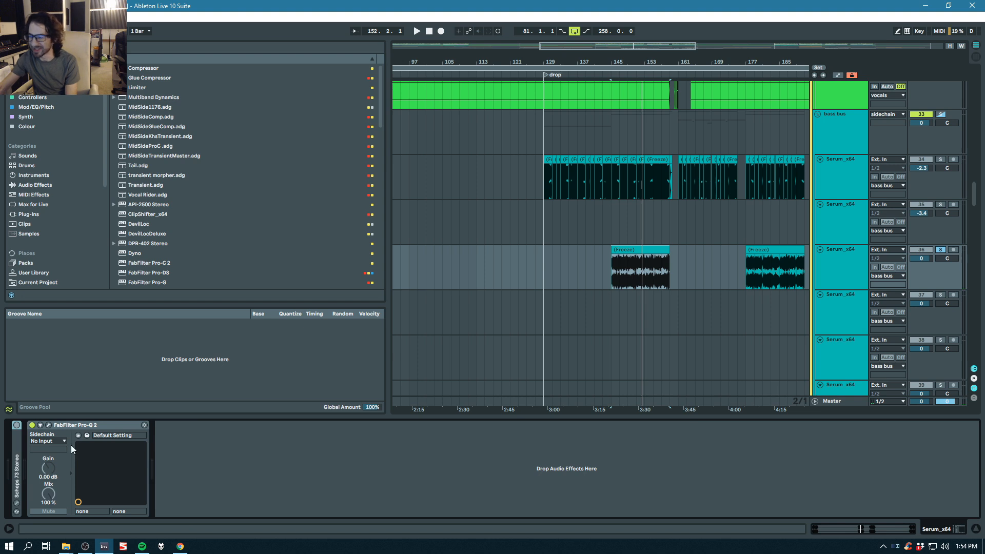
left_click(49, 425)
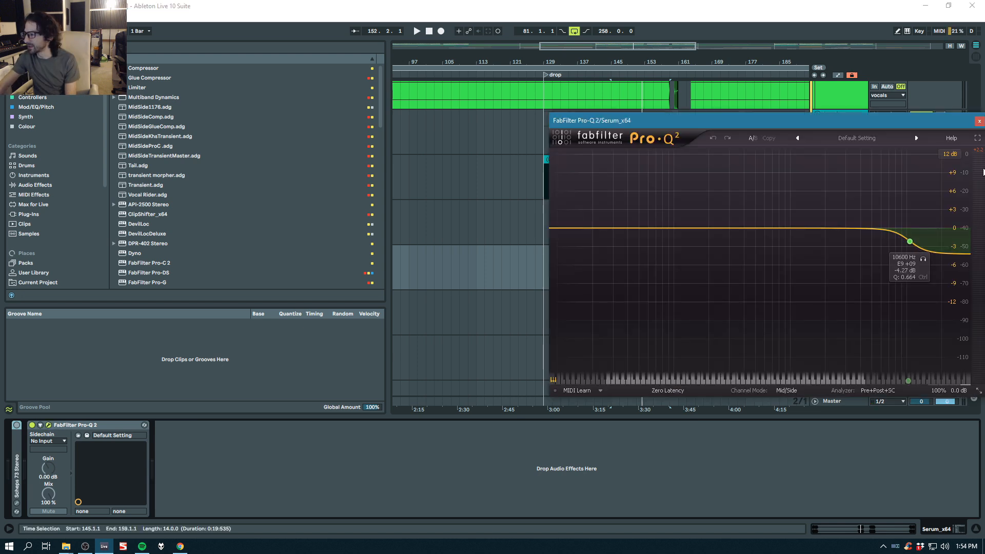
left_click(979, 121)
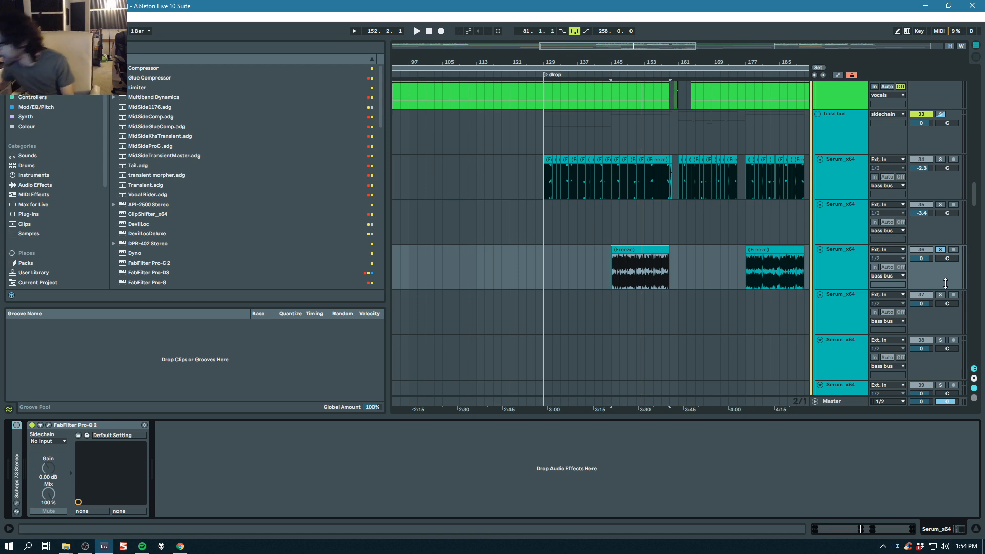
Step: Replay the frozen Serum on track 36 in solo from bar 145, then clear the solo
left_click(662, 248)
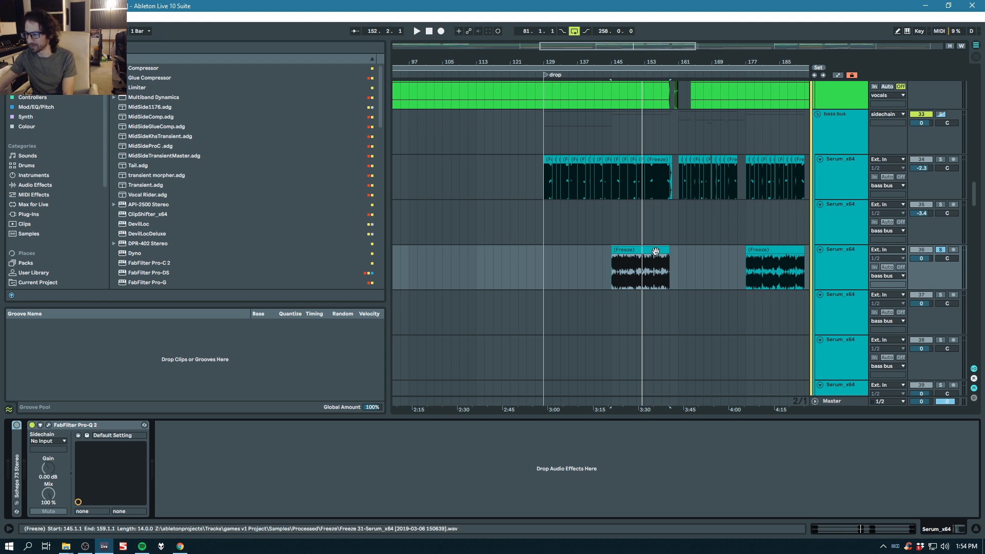
left_click(607, 275)
key("space")
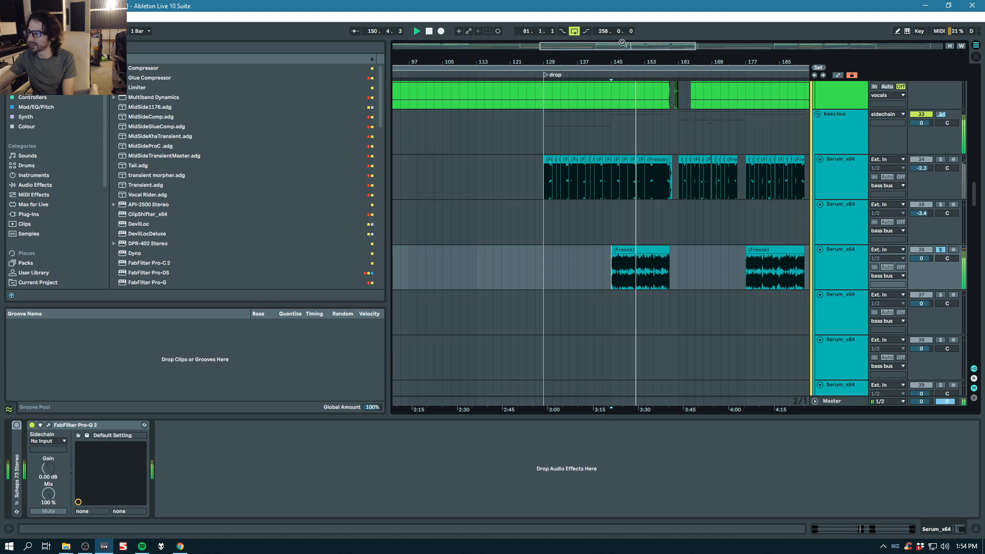
left_click(941, 250)
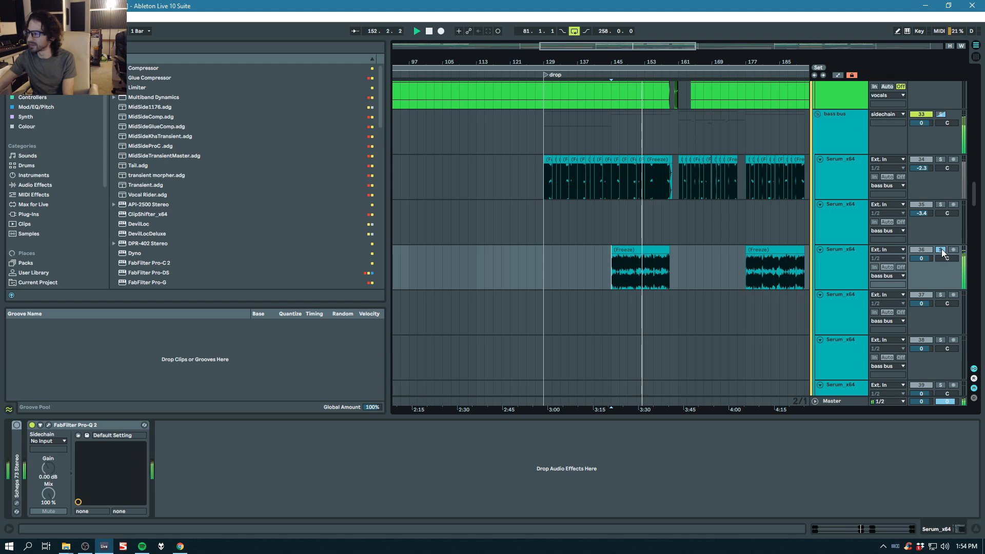
left_click(941, 251)
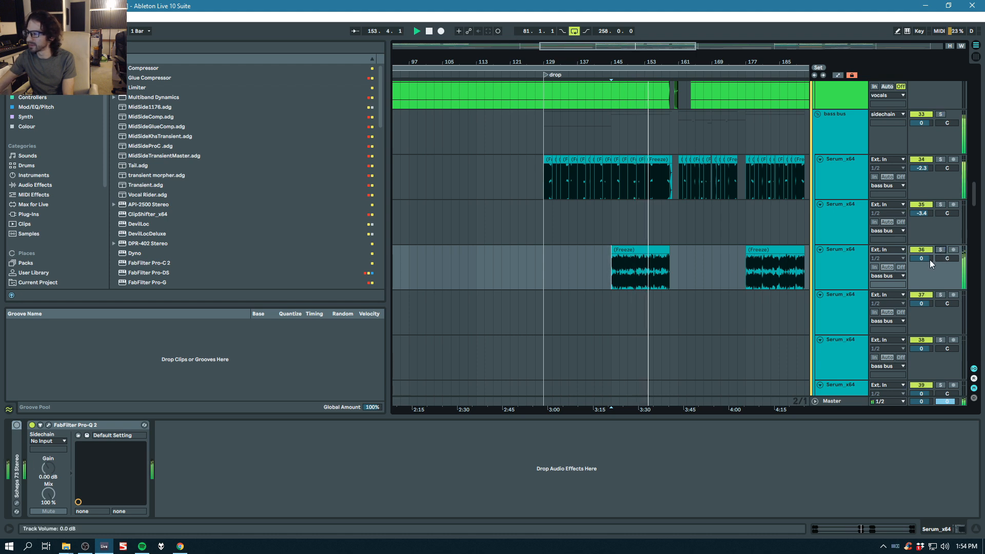
Step: Audition the BONGO-CONGA LOOP22 track 75 in solo from bar 145, then clear the solo to hear it in the mix
scroll(934, 262, "down", 5)
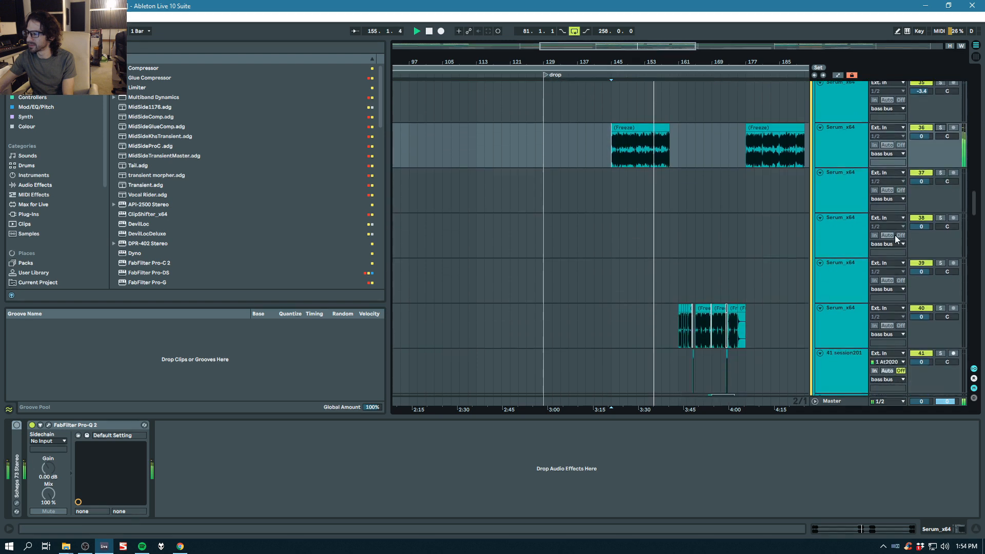
left_click_drag(981, 205, 983, 334)
key("space")
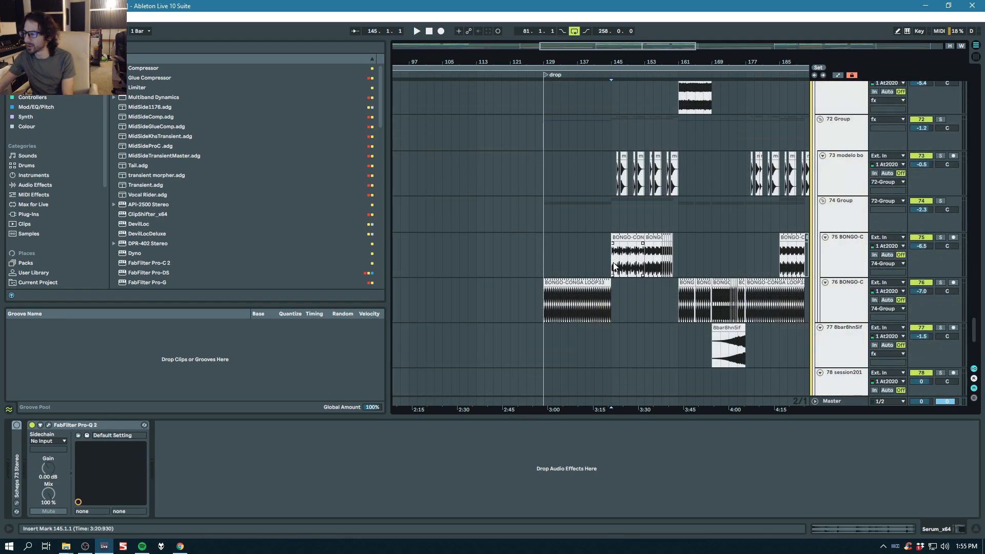
left_click(844, 249)
left_click(941, 238)
key("space")
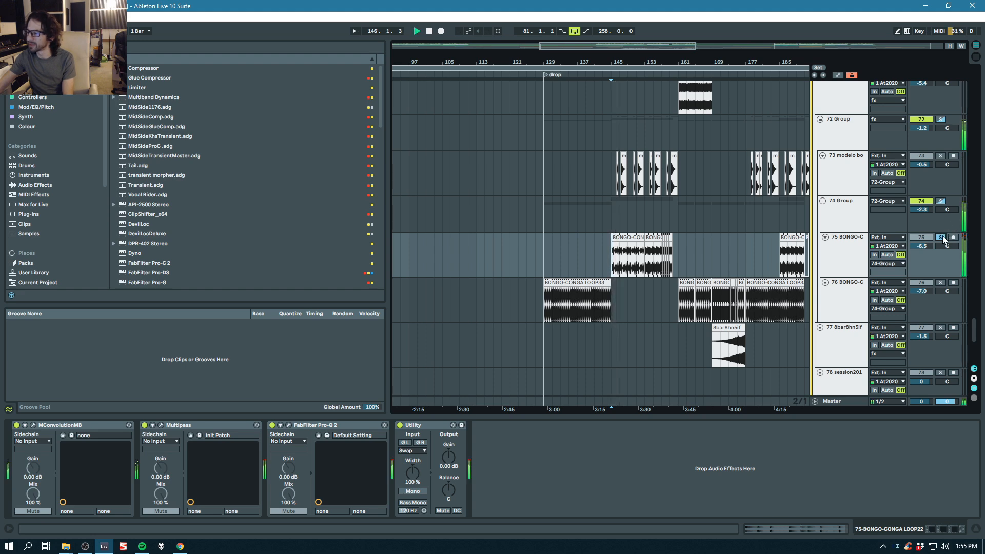
scroll(942, 234, "up", 6)
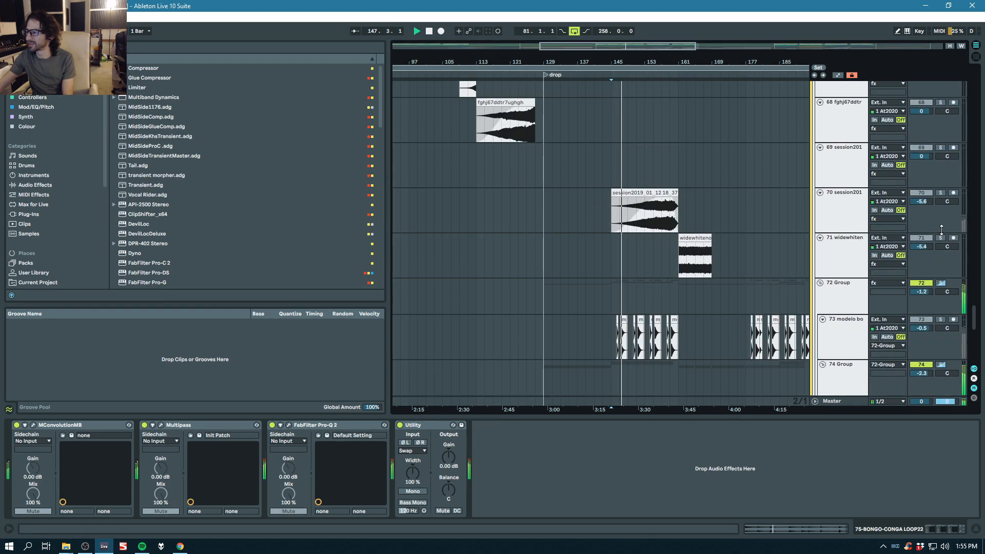
scroll(942, 229, "down", 3)
left_click(940, 319)
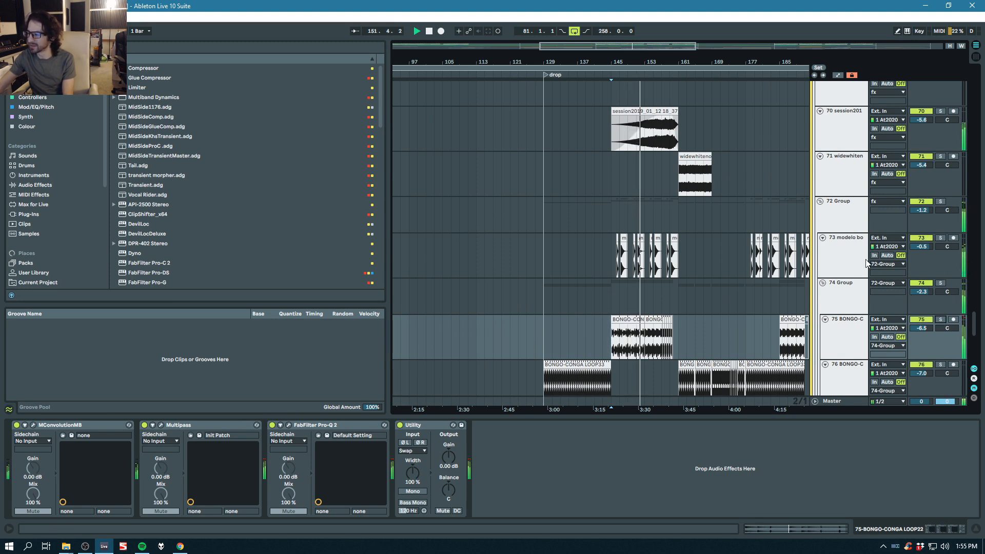
scroll(720, 210, "down", 2)
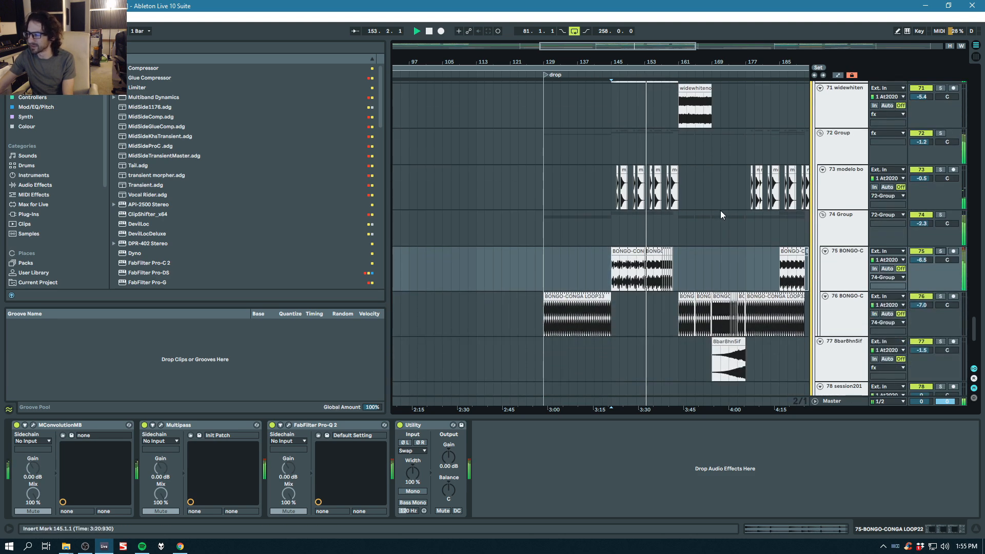
key("space")
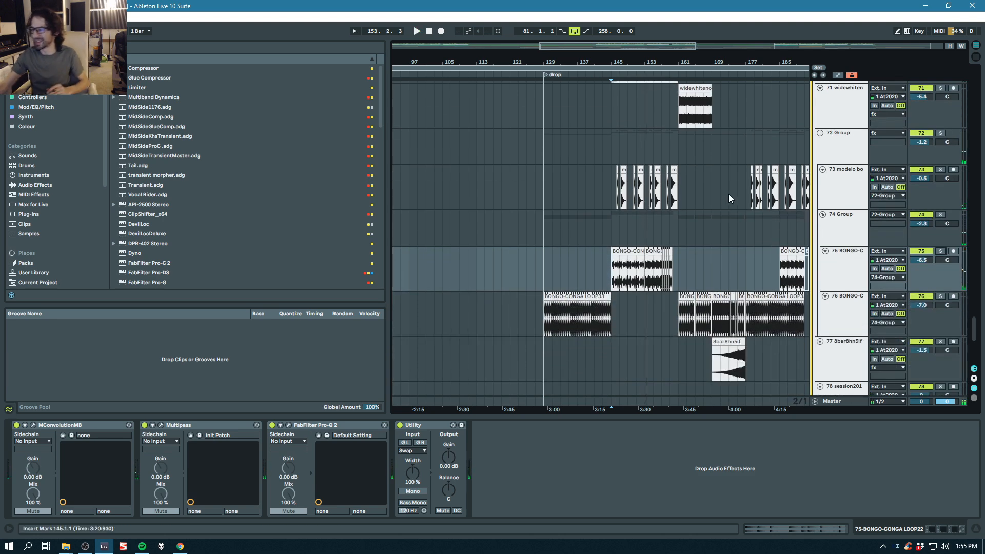
Step: Audition the modelo bottles track 73 in solo from bar 145, then clear the solo
left_click(844, 190)
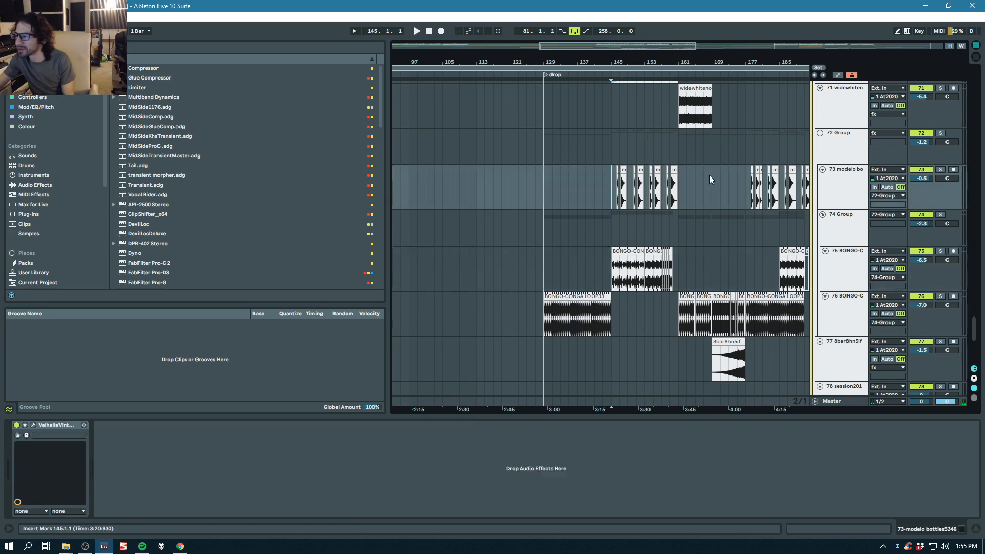
left_click(940, 169)
key("space")
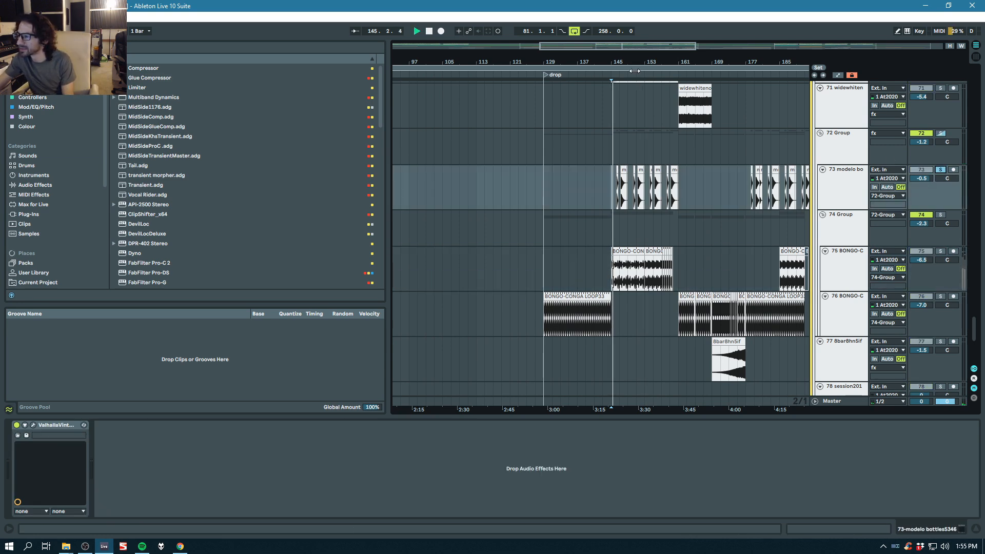
scroll(626, 97, "up", 5)
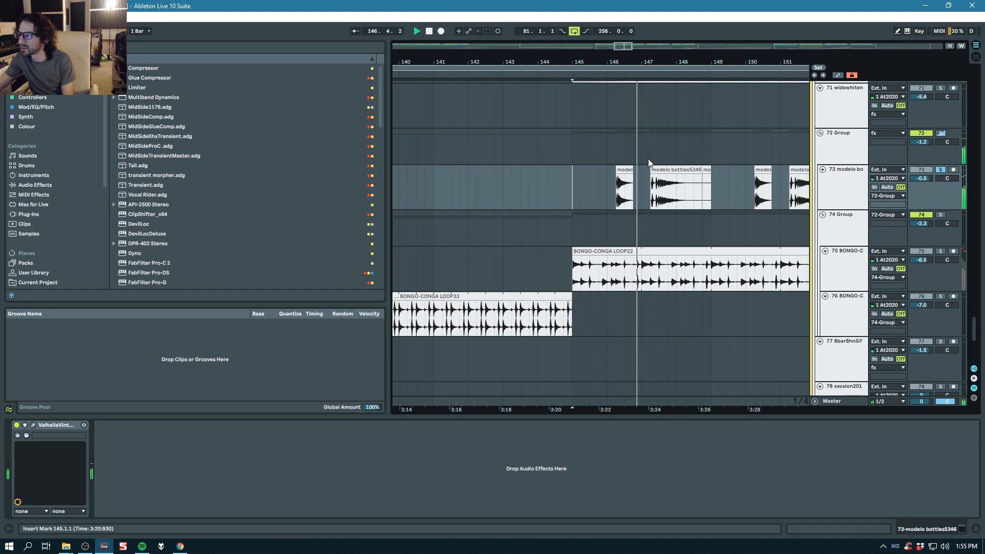
left_click(942, 171)
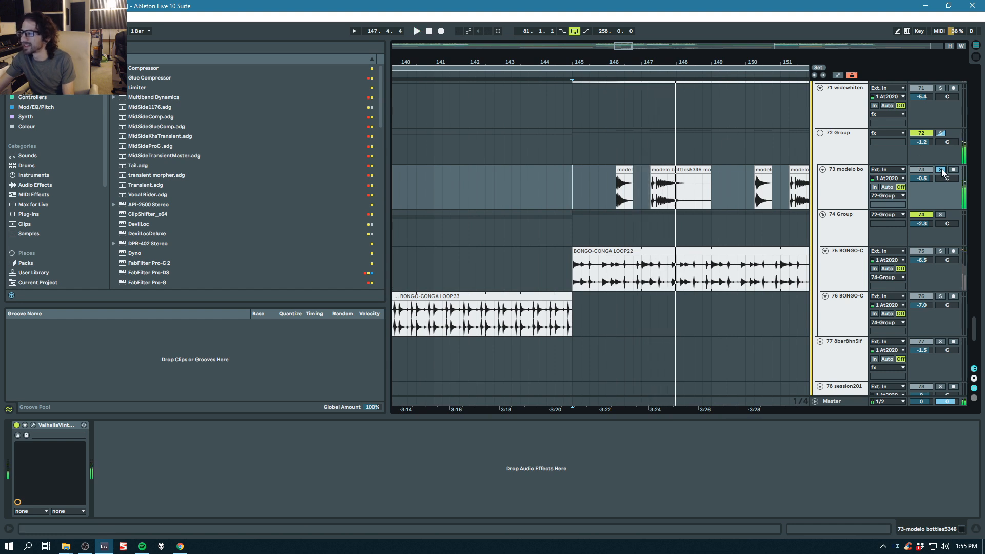
Step: Play the modelo bottles clips from bar 145 within the full mix and select track 73
scroll(668, 58, "down", 5)
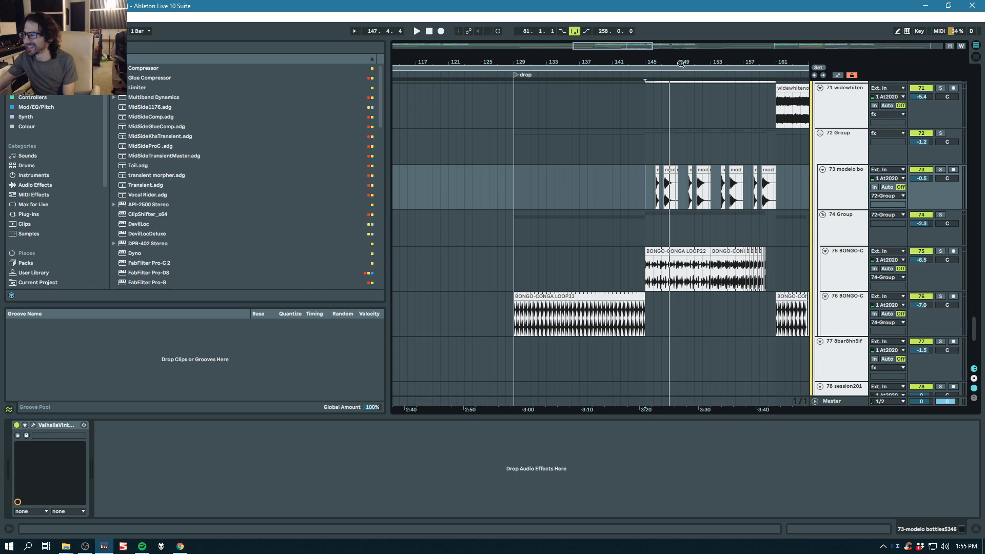
scroll(658, 57, "up", 5)
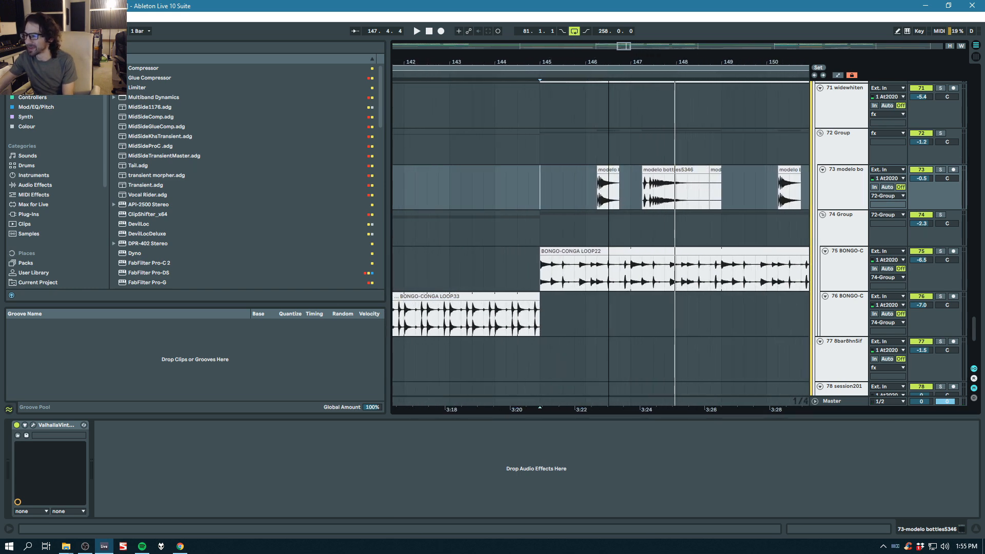
left_click_drag(609, 73, 611, 66)
key("space")
left_click(851, 180)
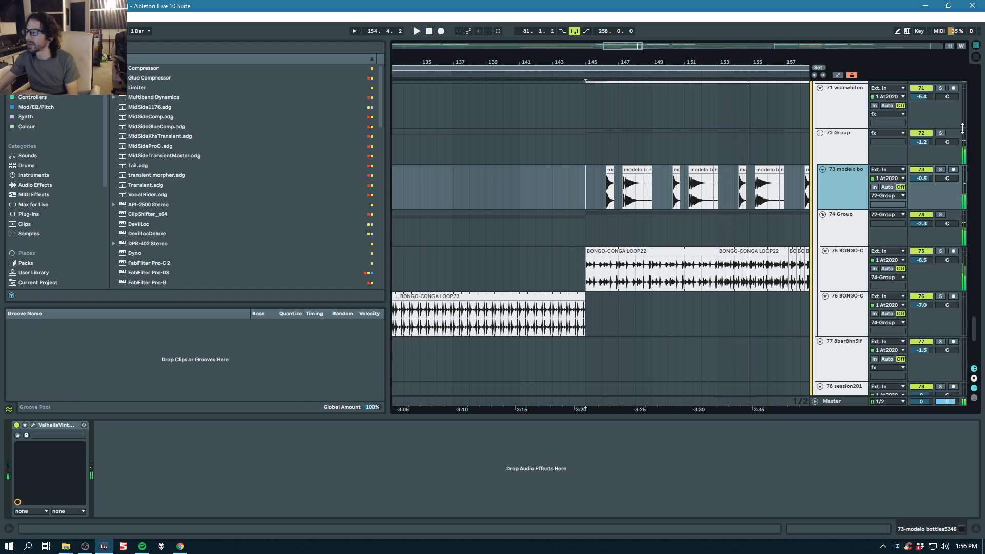
Step: Examine the FabFilter Pro-Q 2 curve on the first Serum track of the bass bus while playing from bar 137
left_click_drag(980, 333, 982, 184)
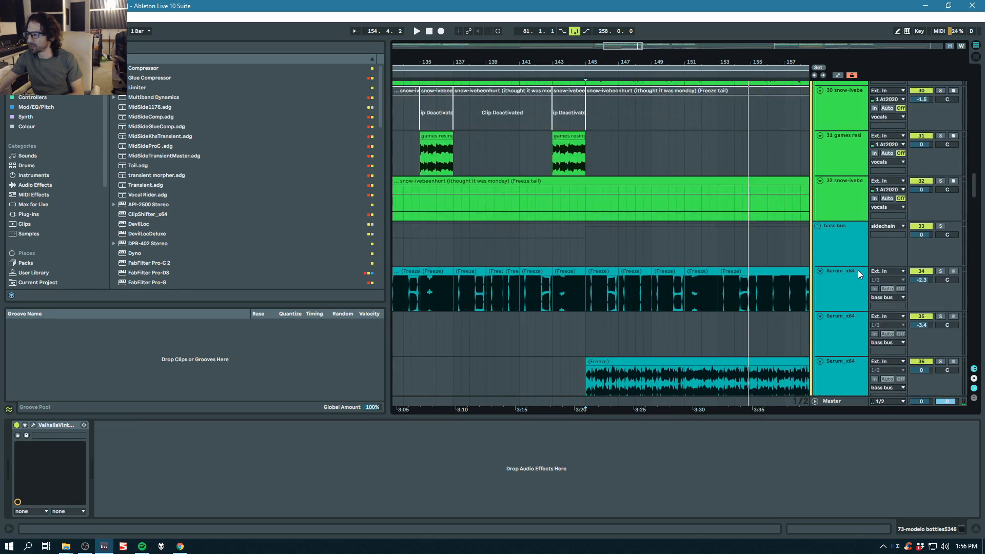
left_click(845, 281)
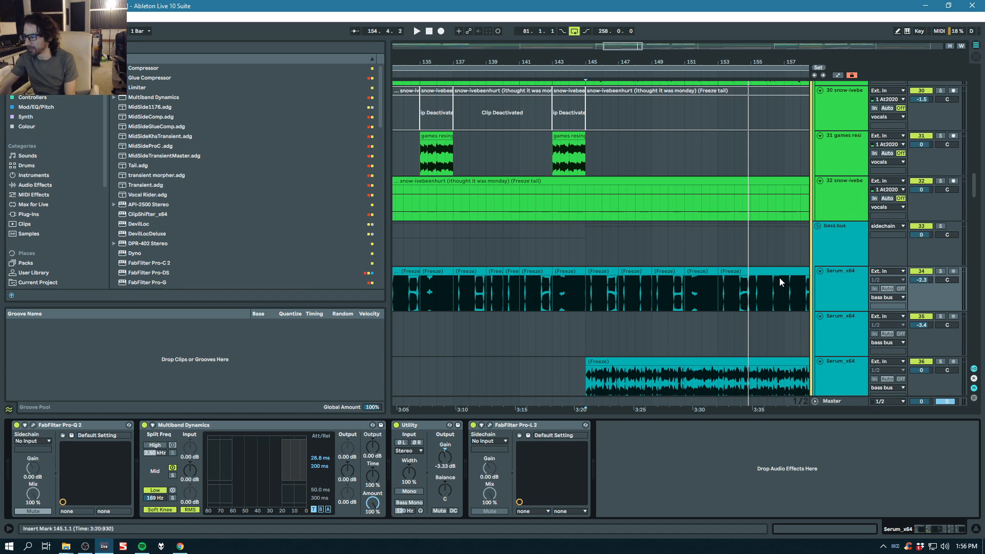
left_click(32, 425)
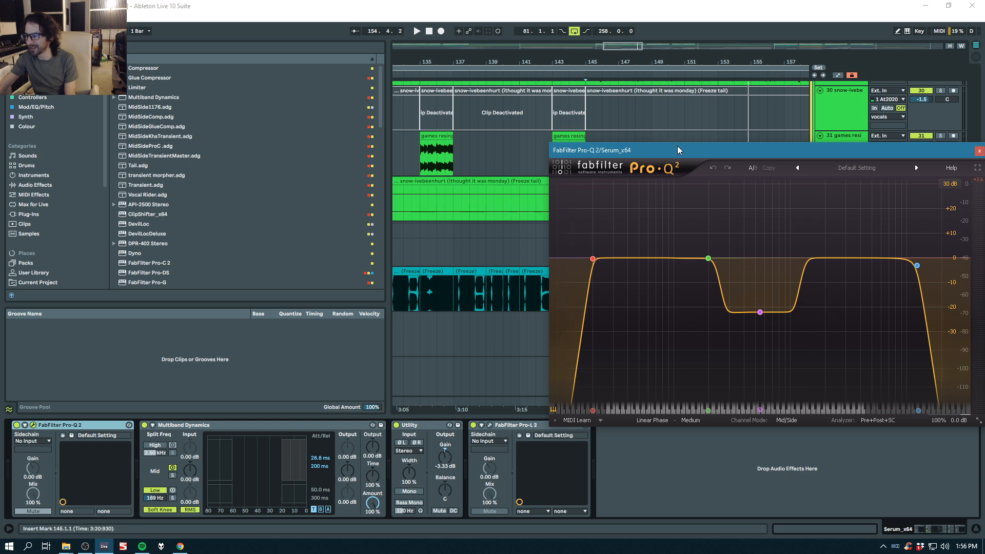
left_click_drag(677, 146, 666, 153)
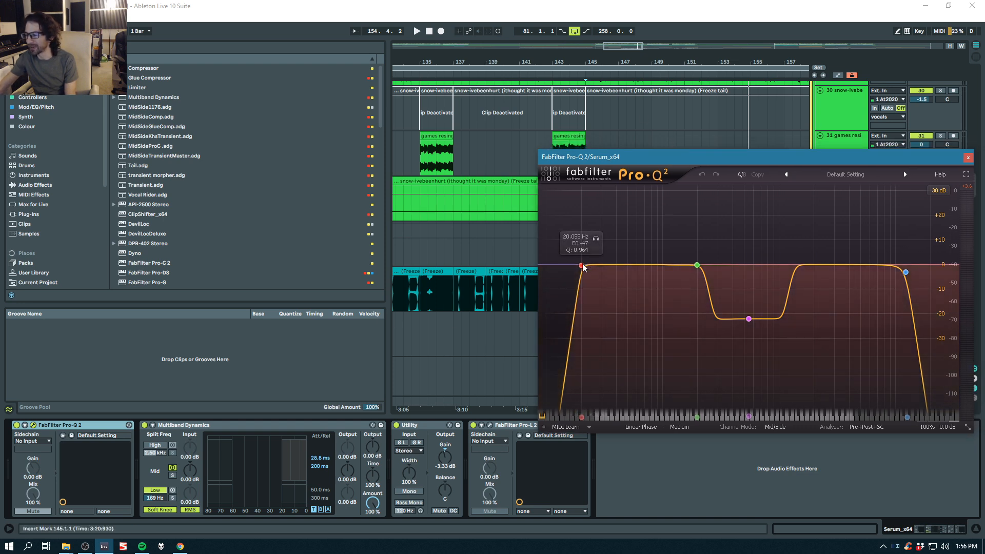
left_click(449, 290)
key("space")
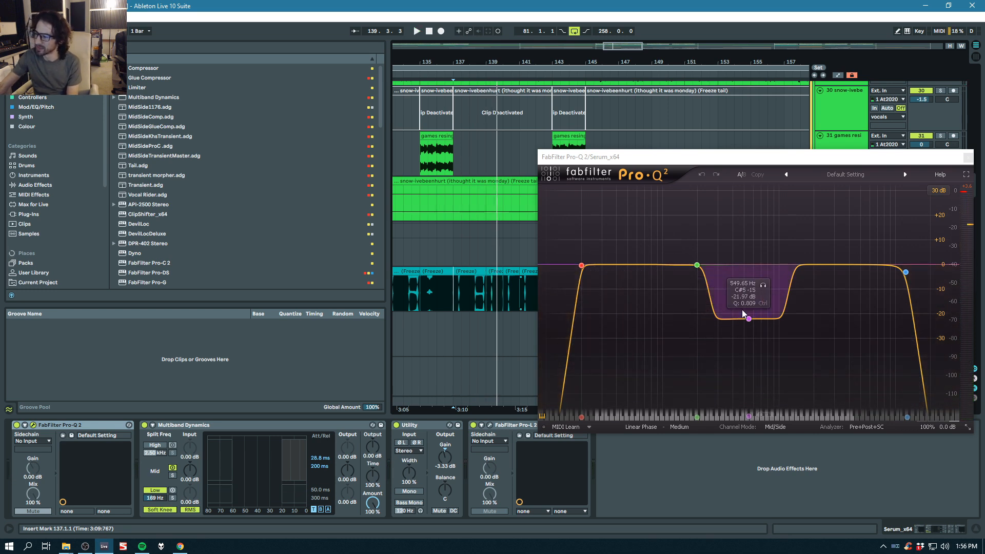
left_click(967, 157)
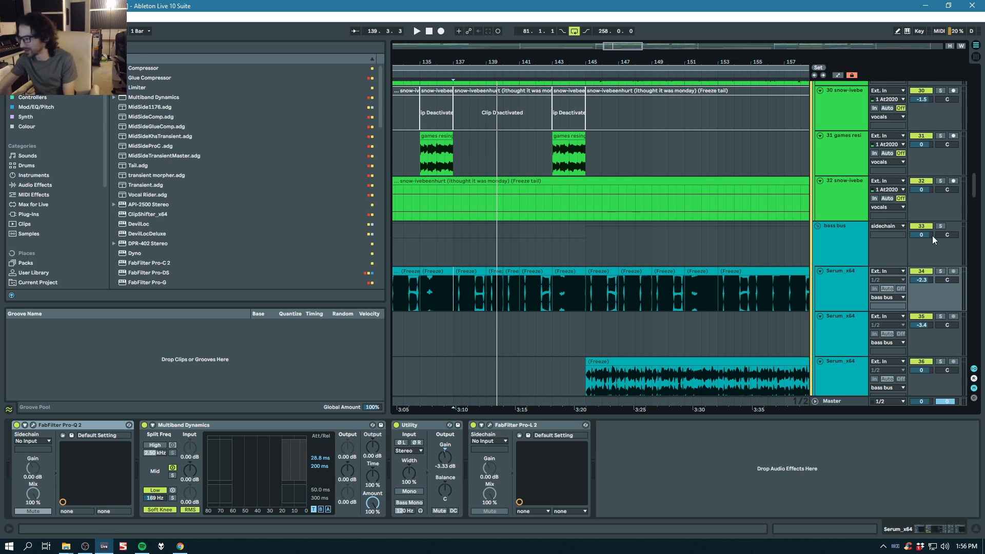
Step: Solo the first bass bus Serum track and play it from bar 137, comparing its sound with all effects bypassed and re-enabled
left_click(939, 272)
key("space")
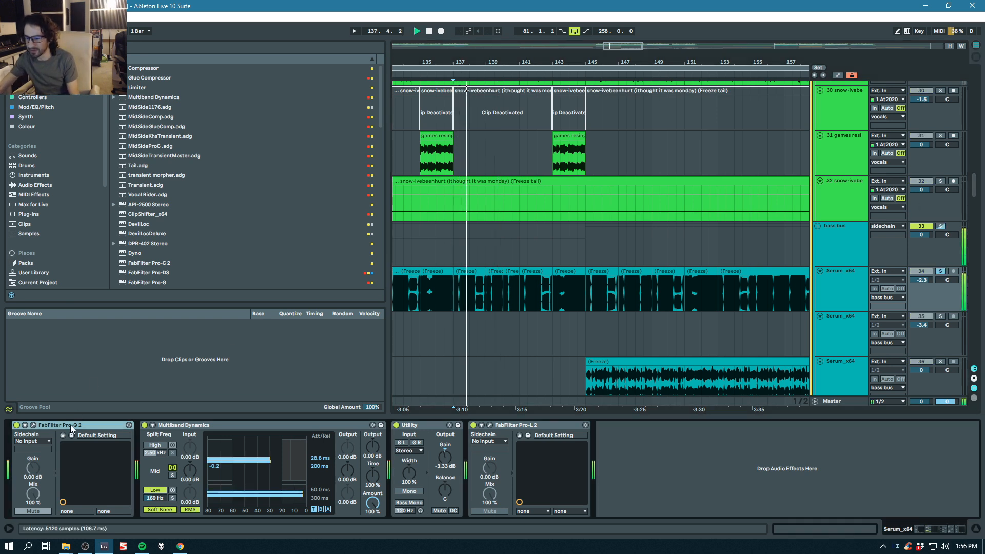
left_click(518, 425, "shift")
key("0")
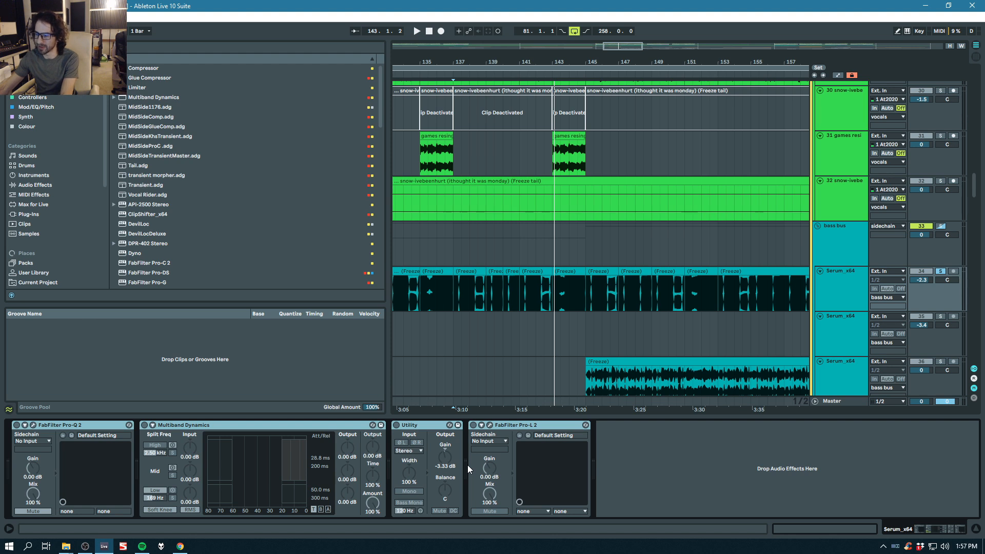
key("0")
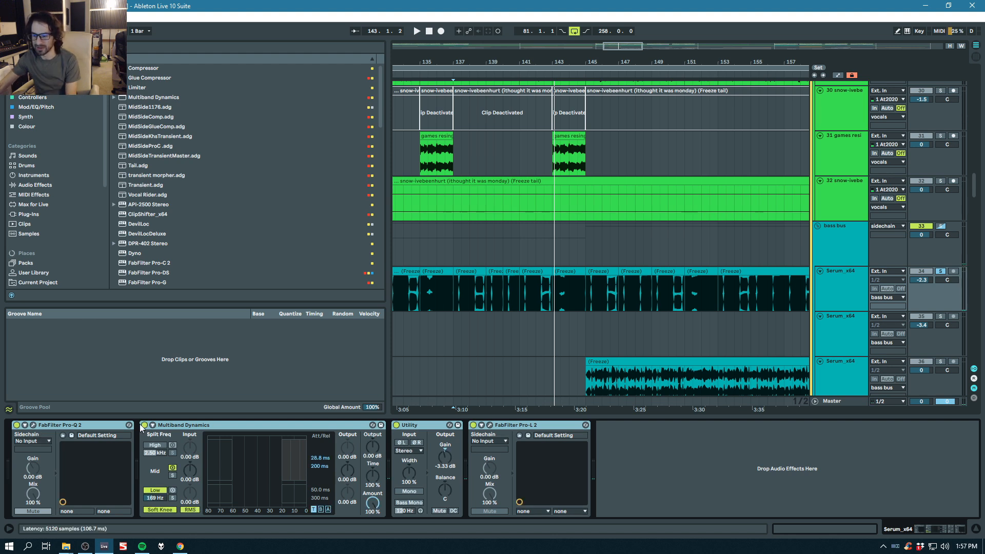
Step: Inspect the Multiband Dynamics device and the FabFilter Pro-L 2 limiter settings on the same Serum track
left_click(216, 425)
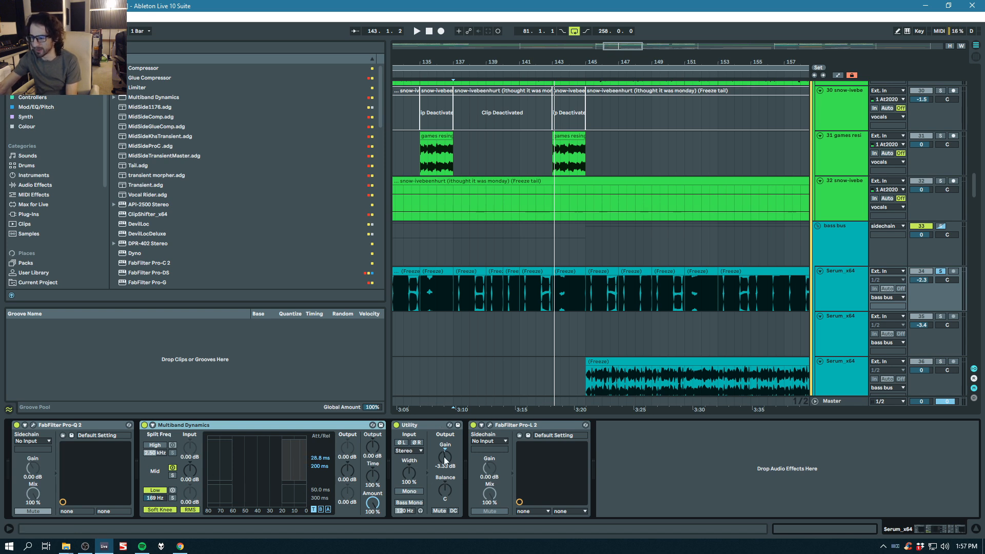
left_click(489, 425)
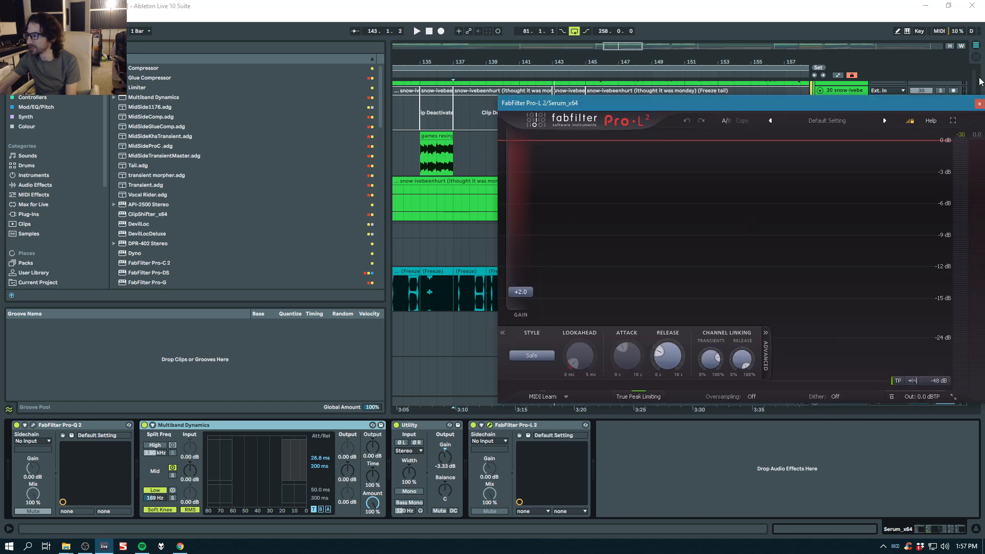
left_click(979, 106)
Step: Play the soloed Serum track once more from bar 137 and take it out of solo
key("space")
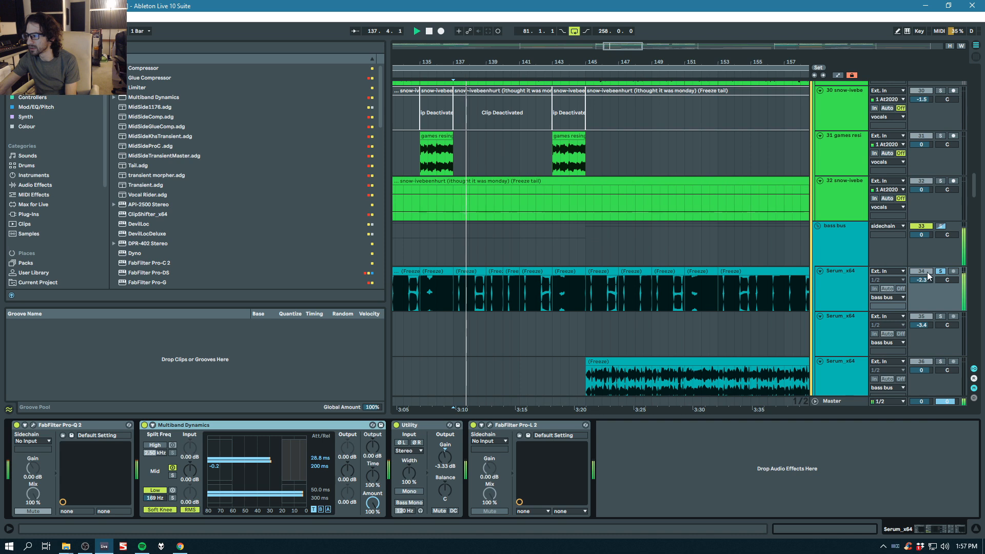
key("space")
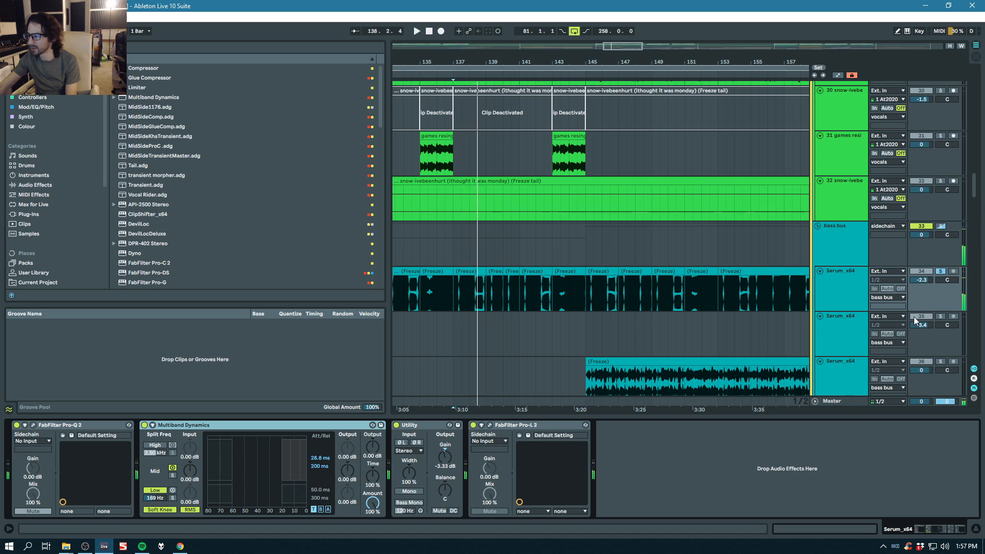
left_click(940, 270)
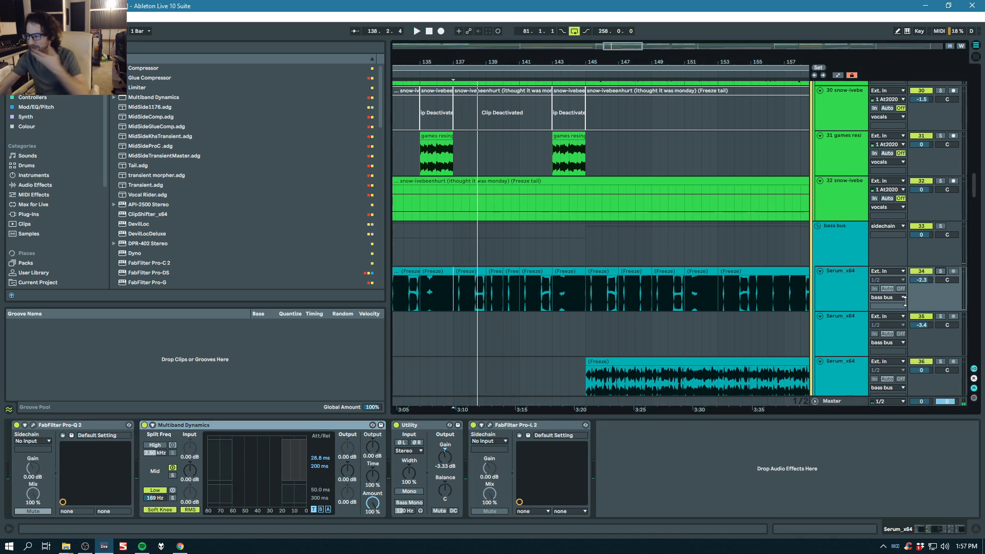
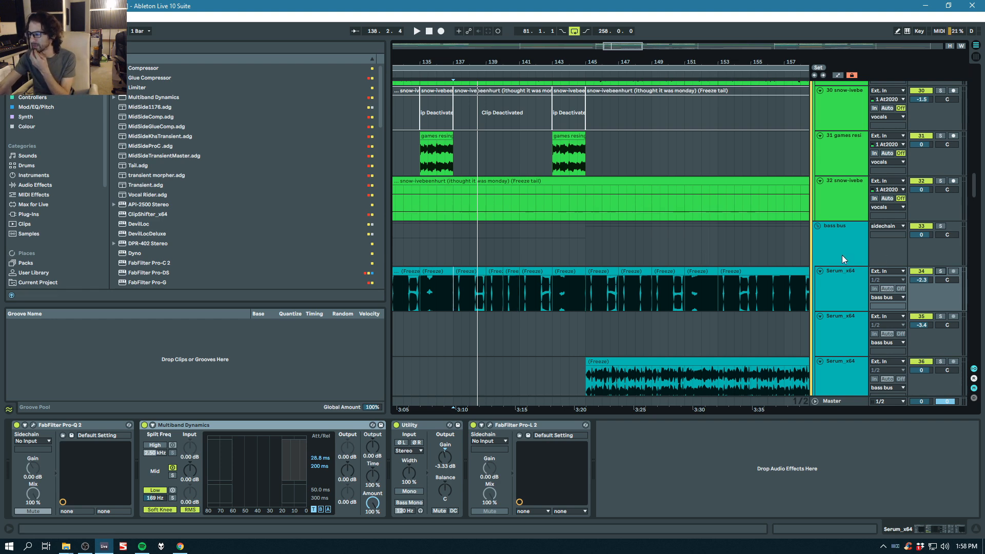
Step: Play the arrangement from bar 157 through the drum fill and locate the amen break track in the percs group
scroll(732, 235, "down", 5)
scroll(730, 234, "down", 4)
left_click(626, 223)
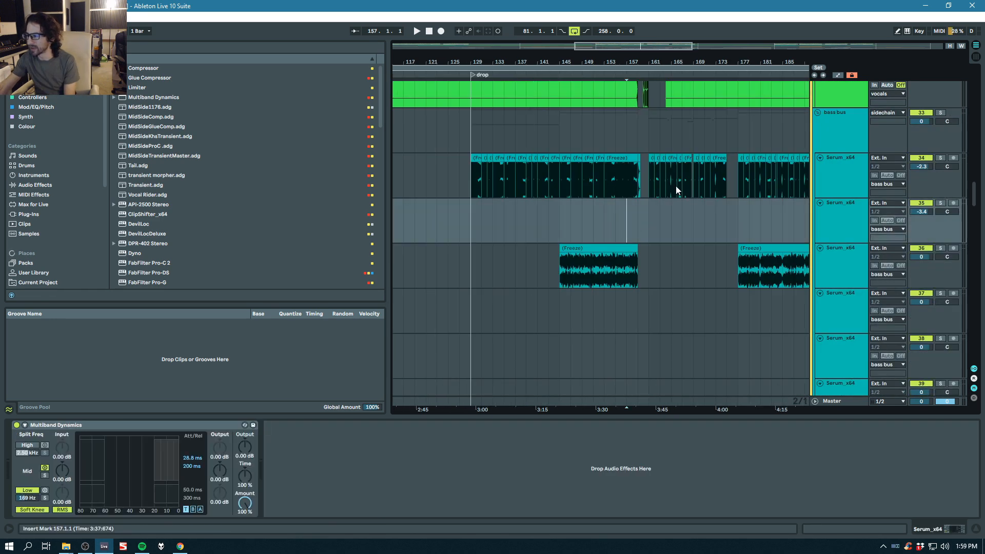
scroll(717, 189, "down", 3)
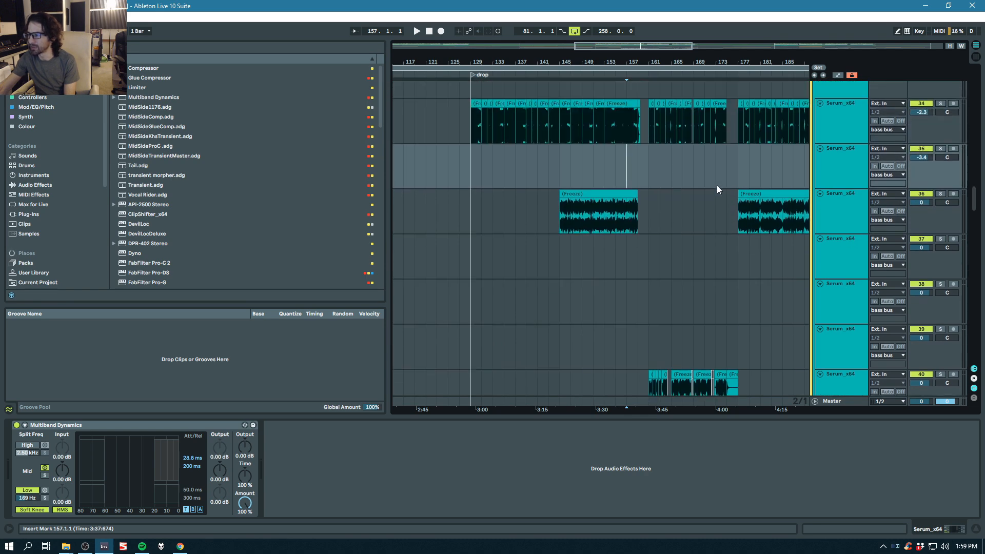
key("space")
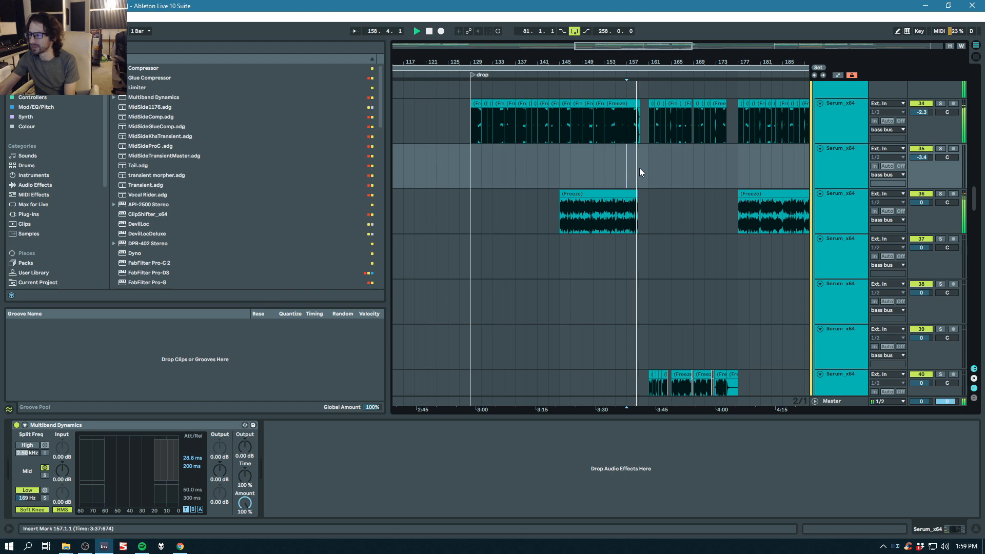
left_click_drag(974, 202, 982, 144)
key("space")
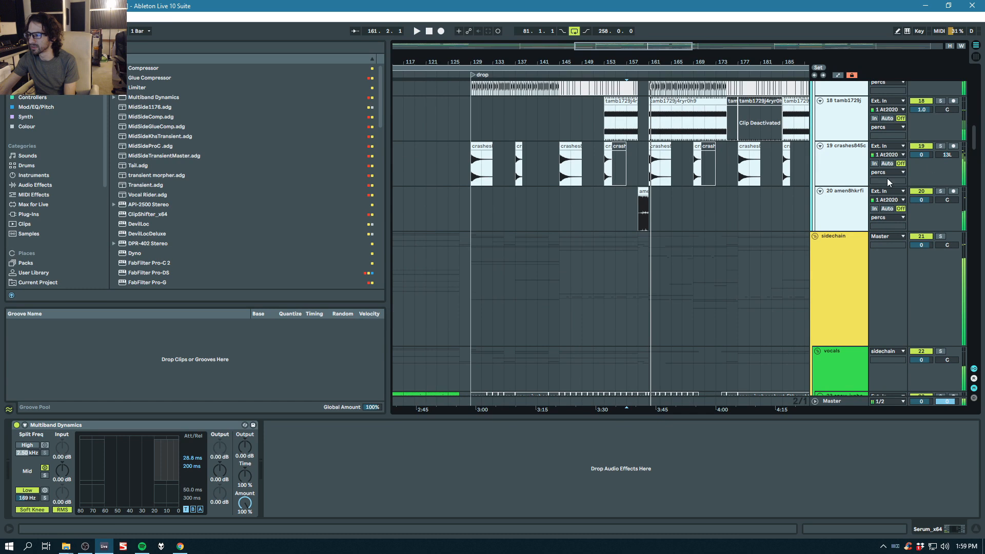
Step: Solo the amen break track, play its clip from bar 159 to 161, and show the clip's waveform up close
left_click(679, 191)
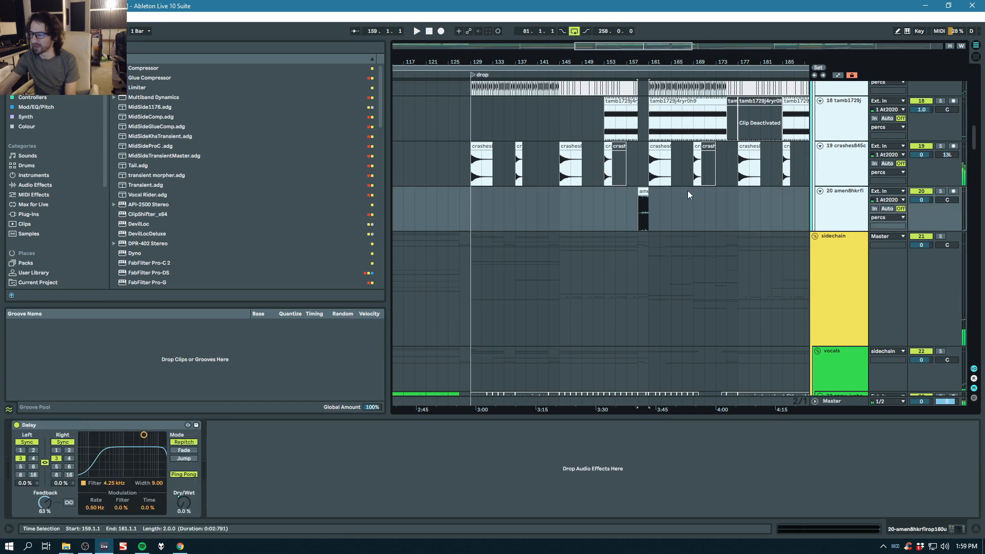
left_click(941, 191)
key("space")
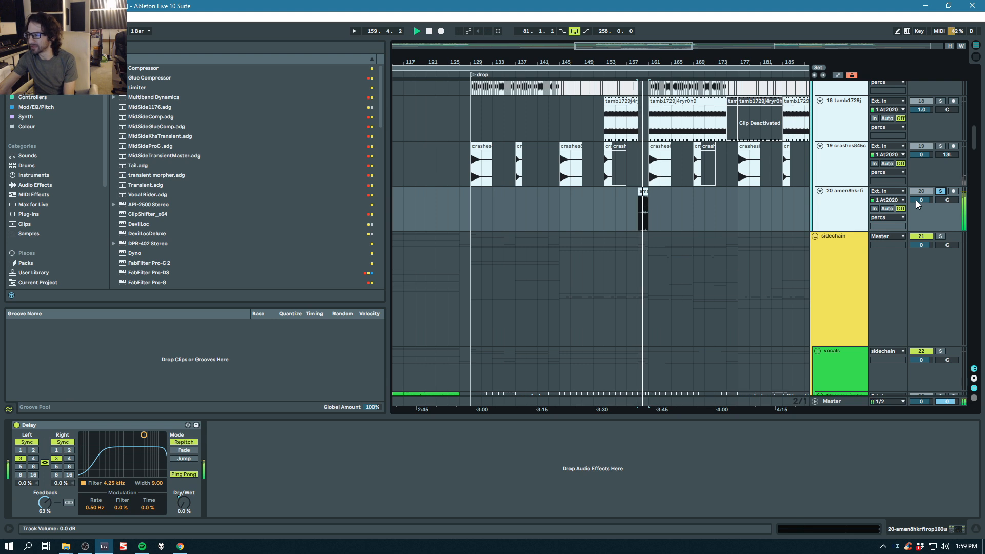
key("space")
key("z")
left_click(628, 190)
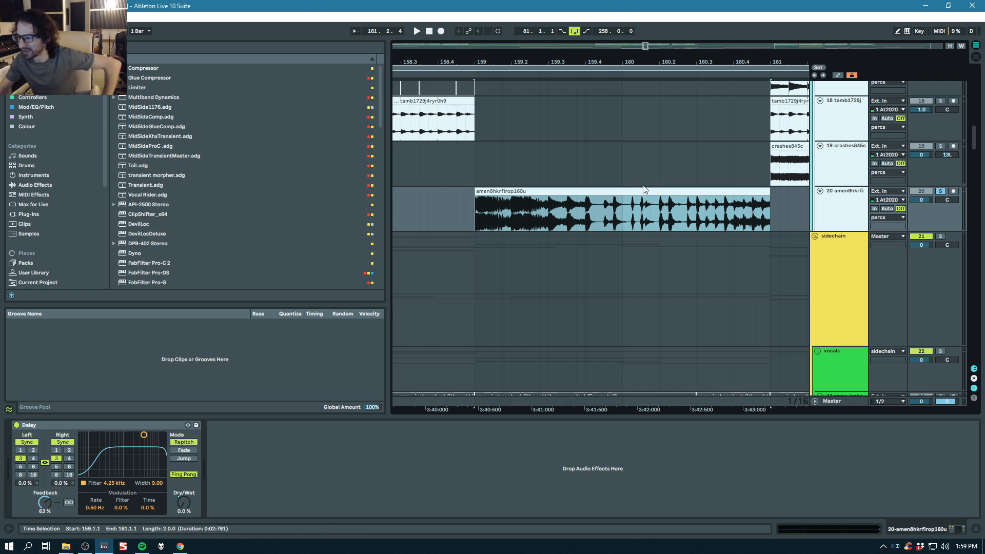
left_click(562, 191)
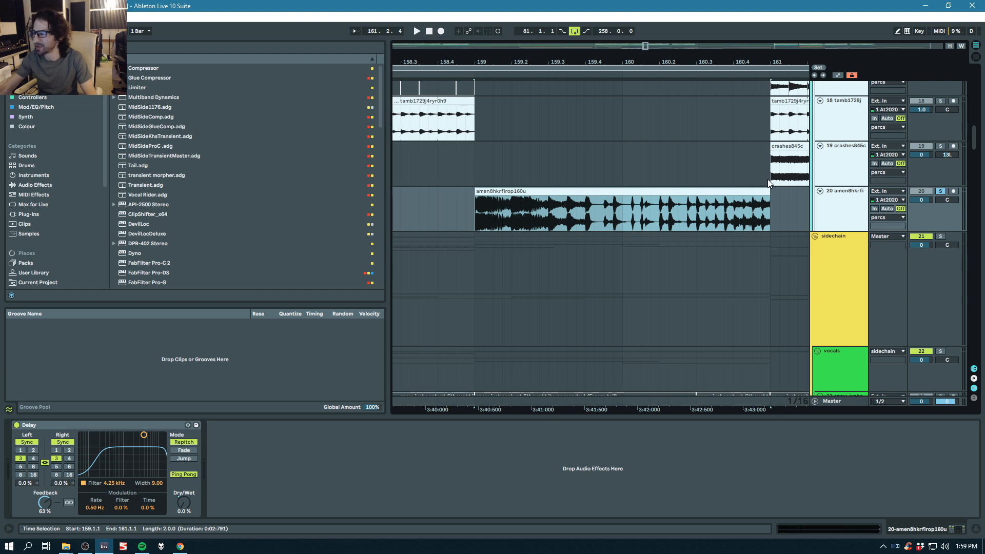
left_click(713, 192)
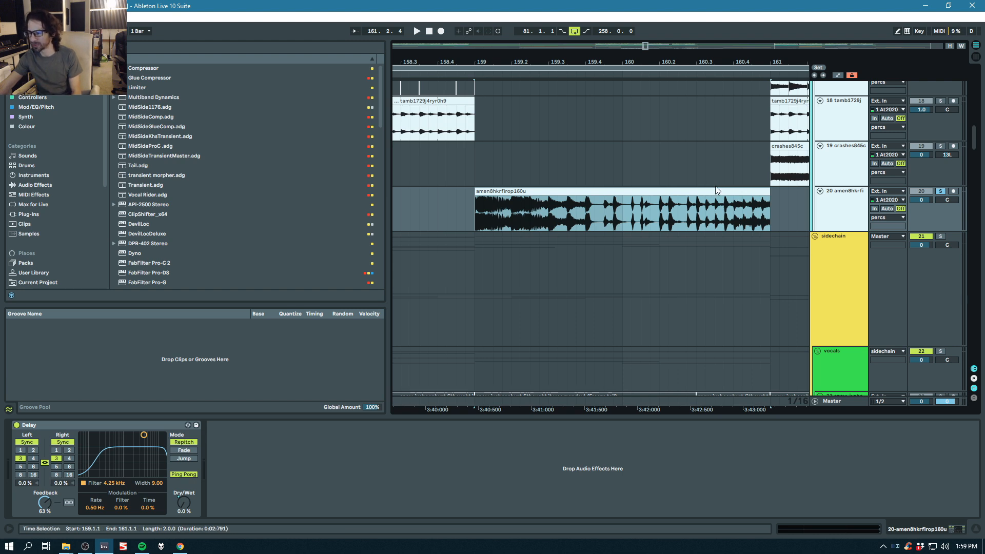
left_click(599, 195)
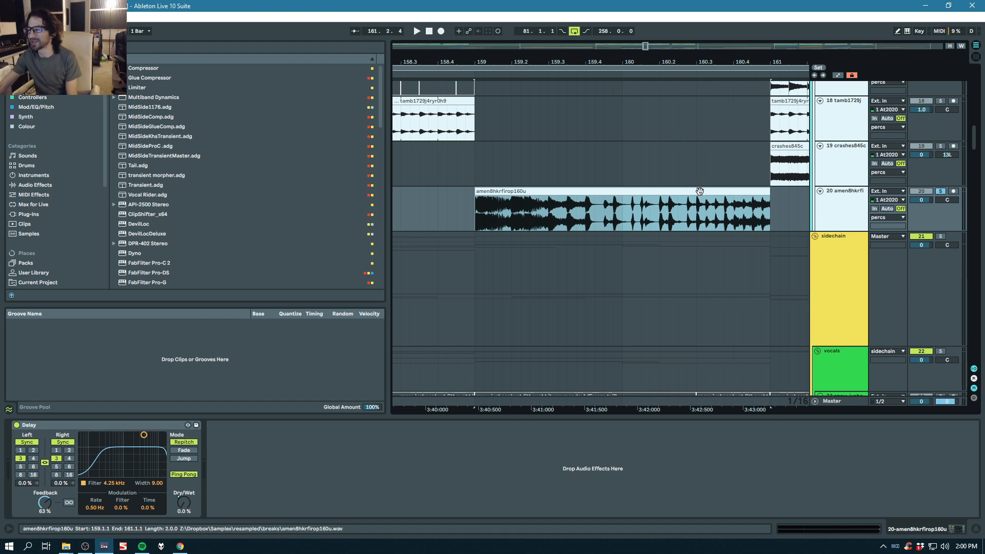
Step: Unsolo the amen break track and play the fill from bar 159 with the full mix
left_click(759, 188)
key("space")
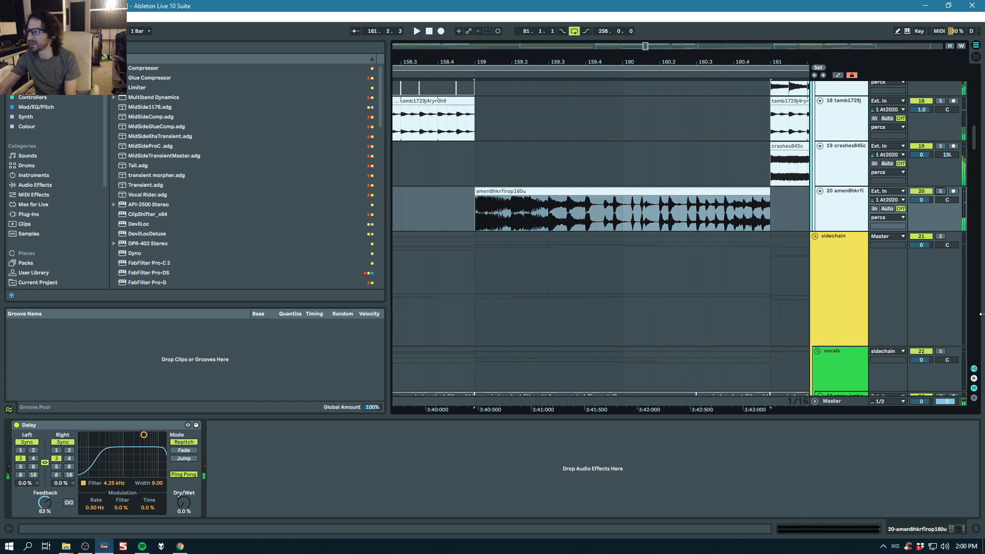
key("space")
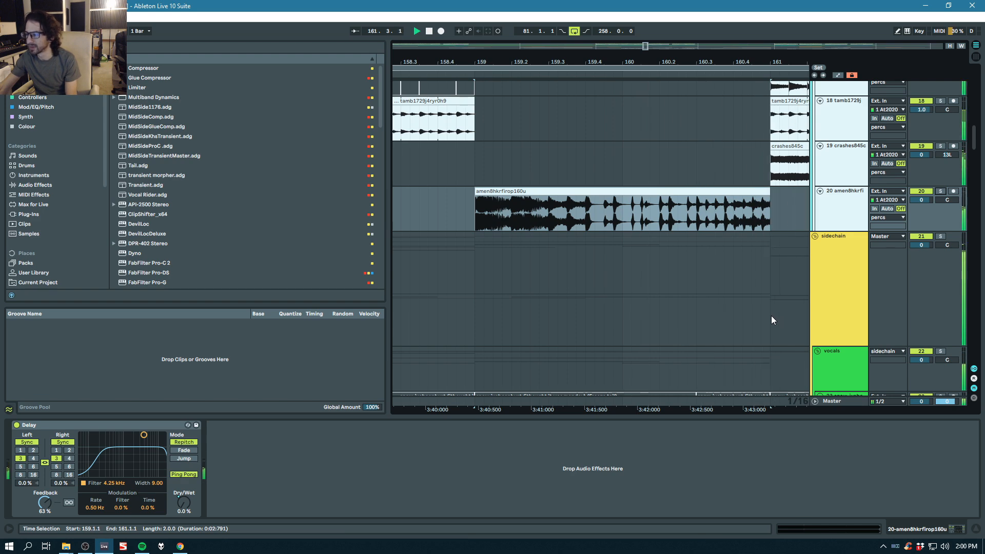
key("space")
Step: Solo Serum track 40 in the bass bus and play it from bar 161
left_click_drag(652, 63, 506, 15)
left_click(528, 210)
scroll(827, 239, "down", 5)
scroll(832, 226, "down", 4)
left_click_drag(974, 169, 978, 221)
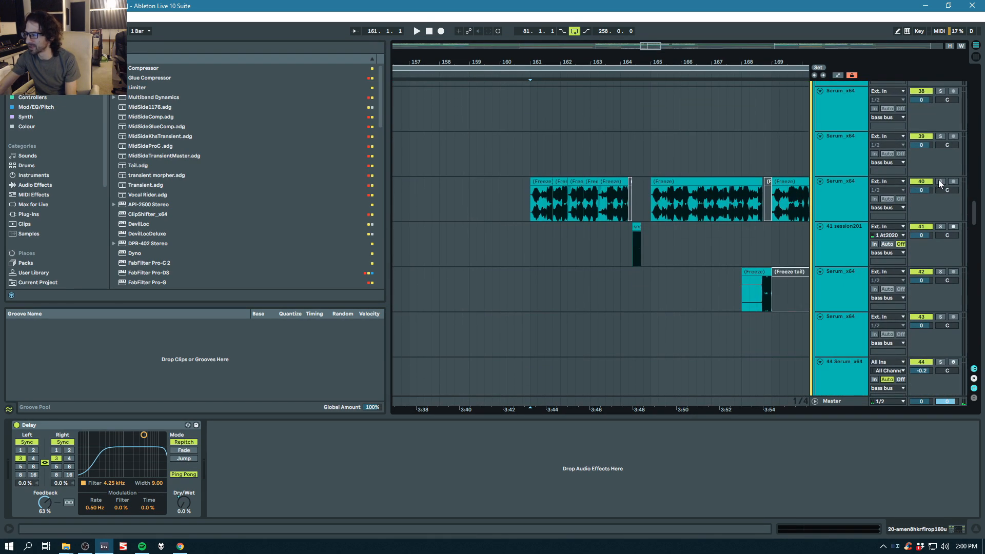
key("space")
Step: Show the effects of Serum track 40 and collapse the disabled Virtual Mix Rack and Scheps 73 devices
left_click(845, 184)
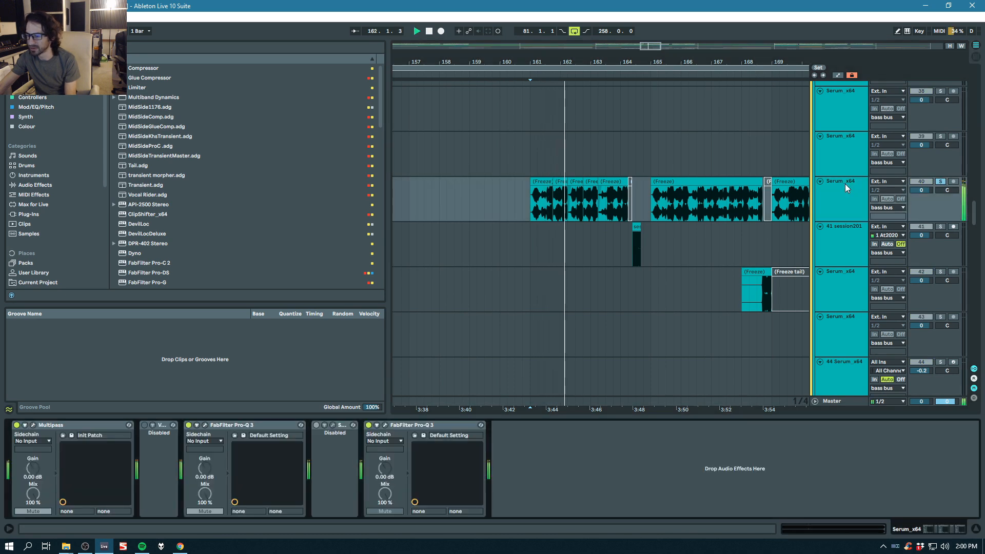
double_click(162, 425)
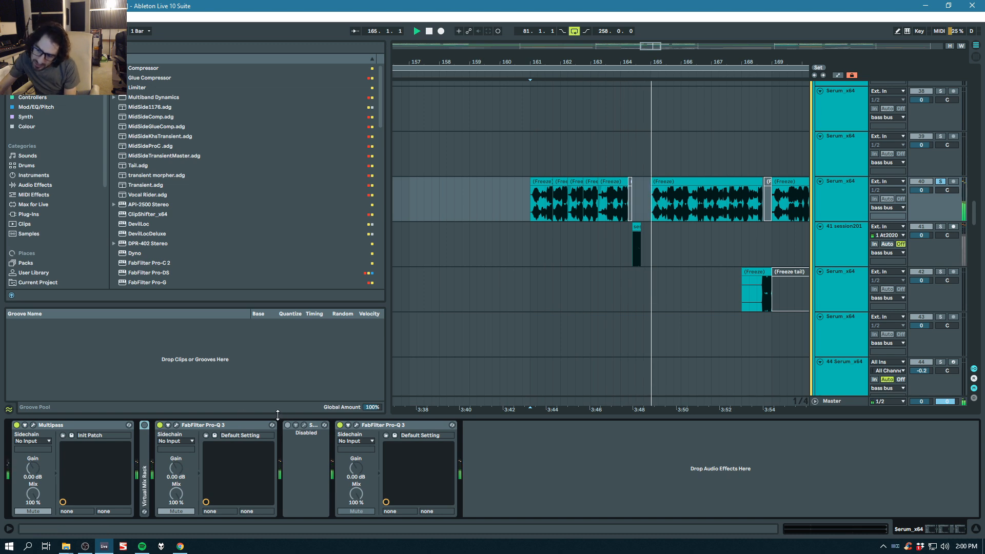
double_click(311, 425)
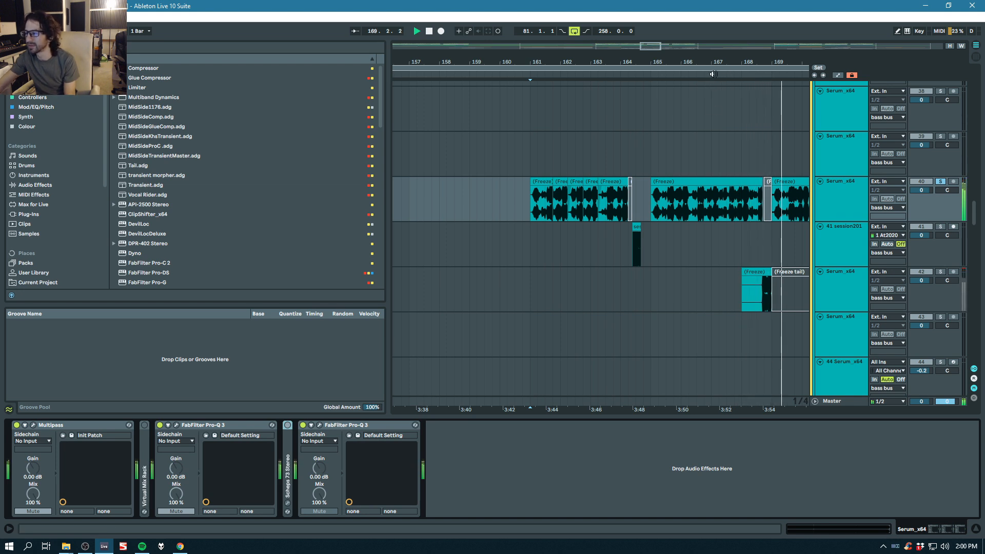
Step: Play the soloed Serum track 40 through to bar 172, stop, and select its first frozen clip at bar 161
left_click(726, 200)
left_click_drag(726, 60, 562, 60)
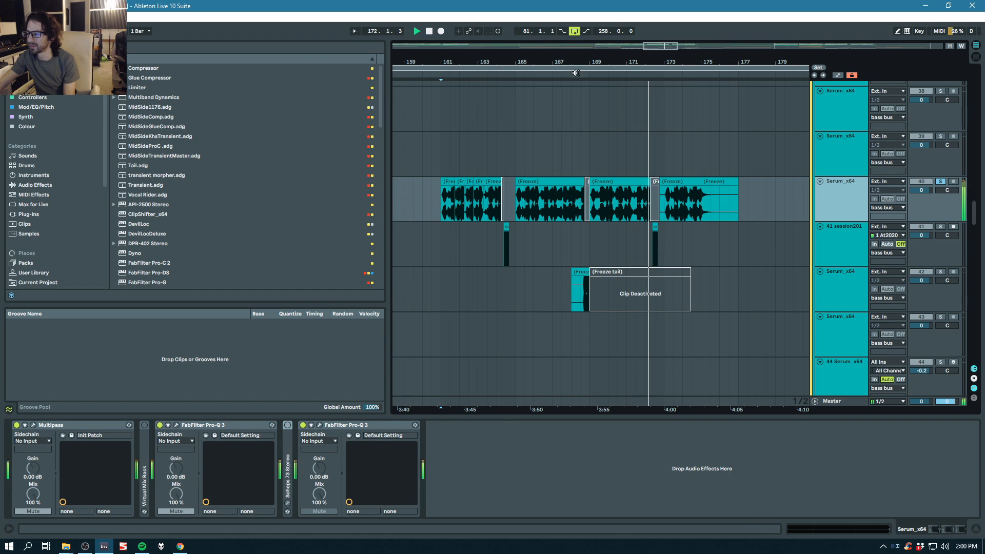
left_click_drag(575, 73, 759, 69)
scroll(720, 182, "down", 5)
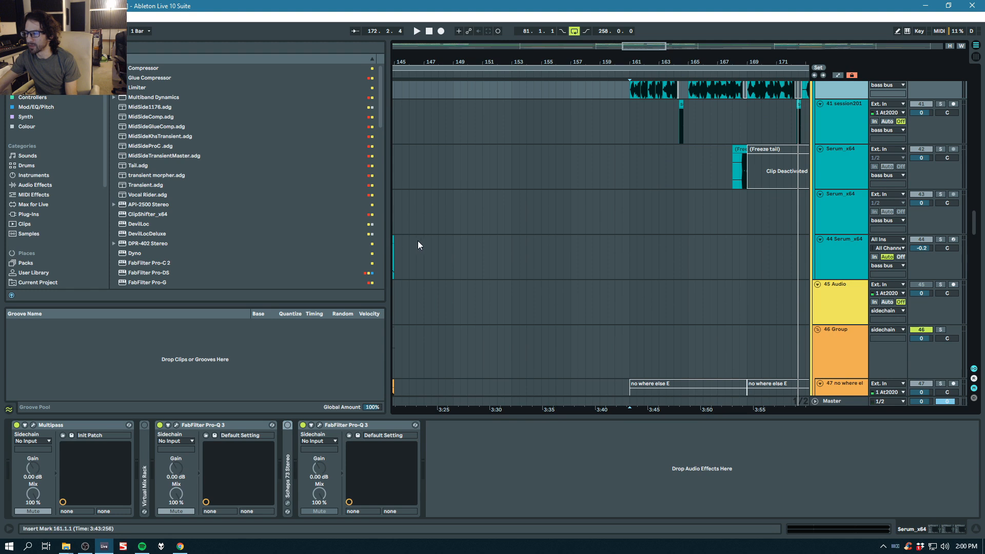
left_click_drag(458, 73, 538, 73)
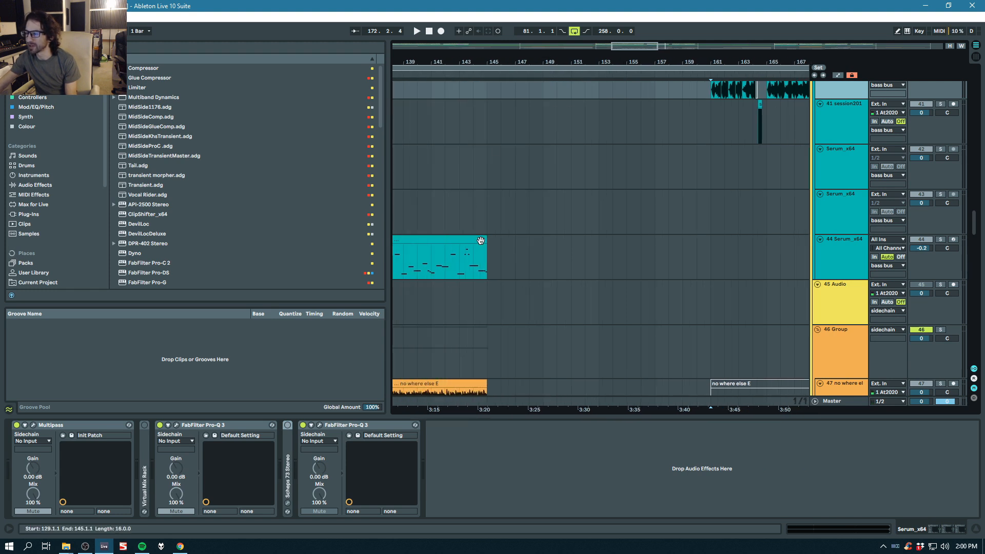
scroll(693, 198, "up", 3)
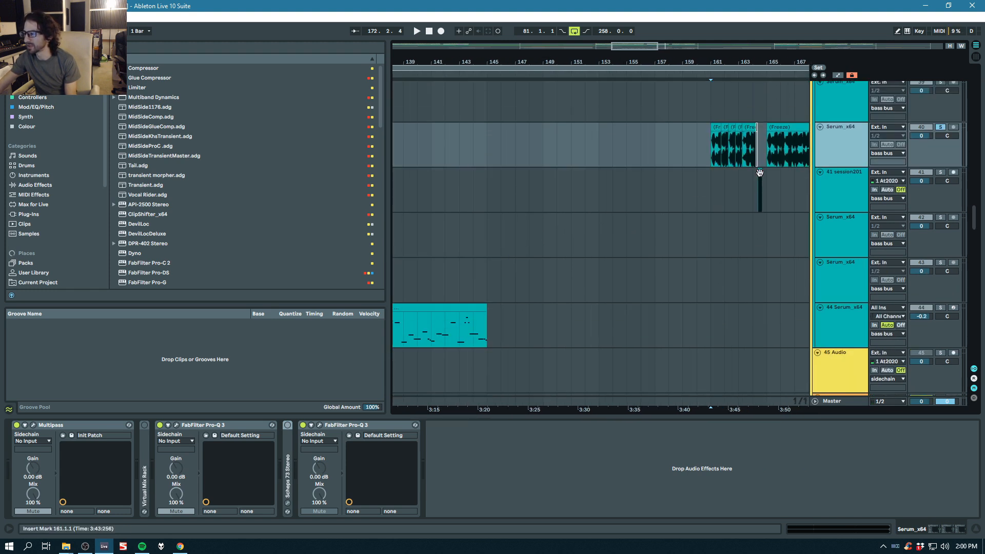
left_click(715, 136)
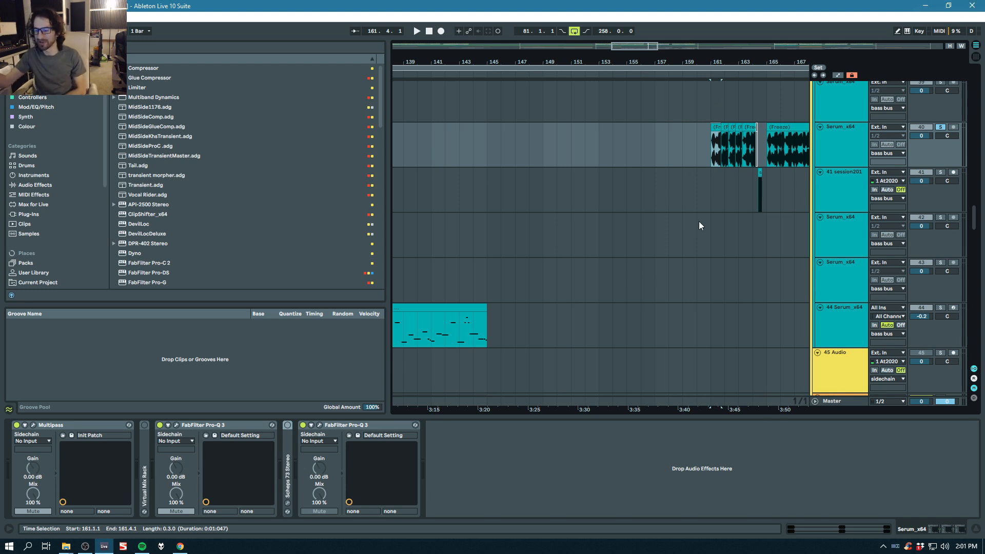
Step: Unsolo Serum track 40 and play the bass section from bar 161 with the full mix
left_click_drag(691, 65, 568, 106)
left_click(942, 127)
key("space")
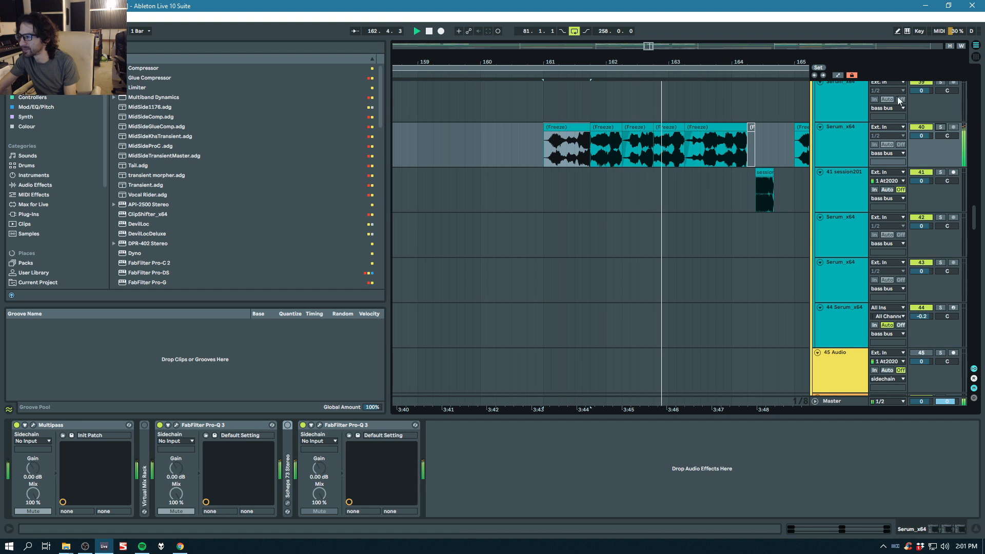
left_click_drag(786, 56, 658, 63)
scroll(640, 118, "down", 3)
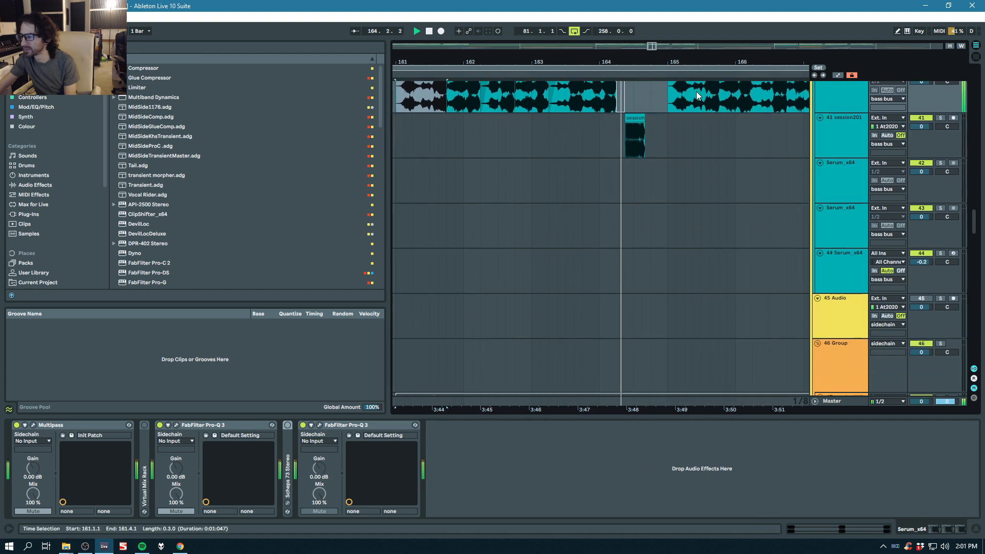
Step: Solo track 41, play its short recorded clip after bar 164, unsolo it, and show the clip's waveform up close
left_click(640, 118)
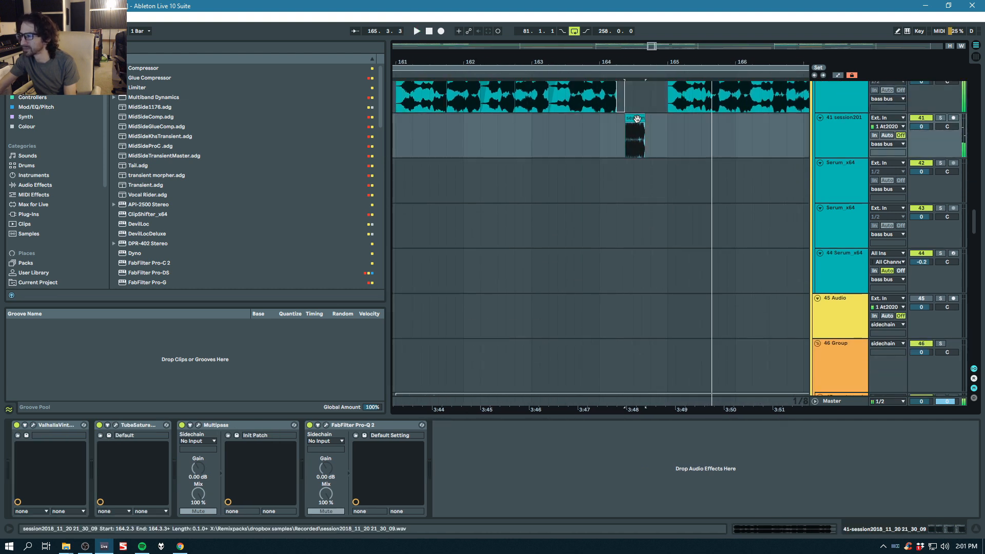
left_click(943, 118)
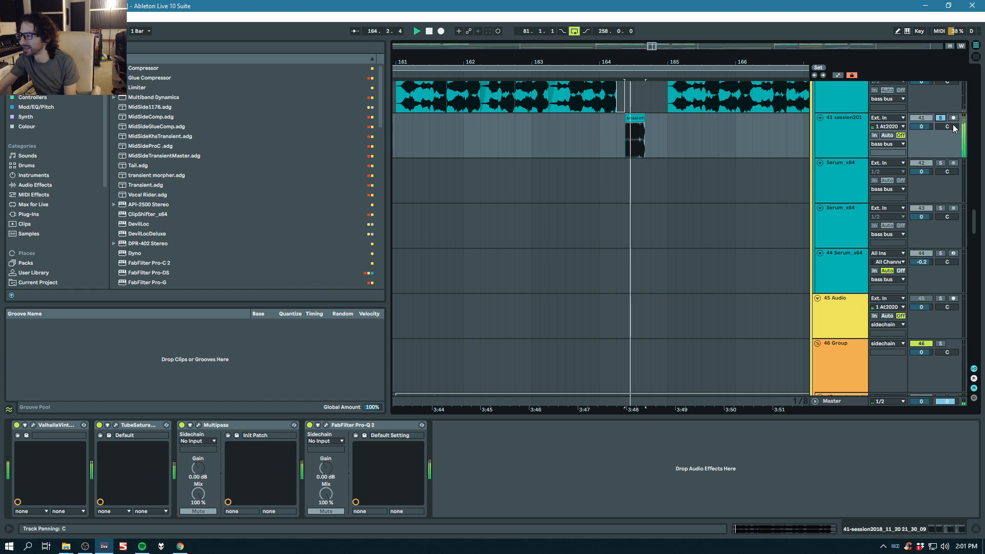
left_click(943, 119)
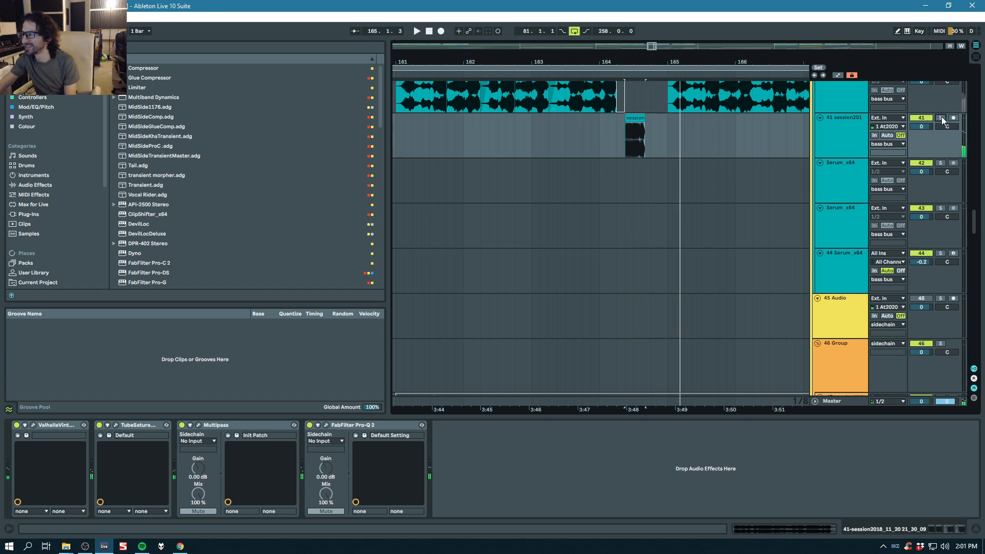
key("z")
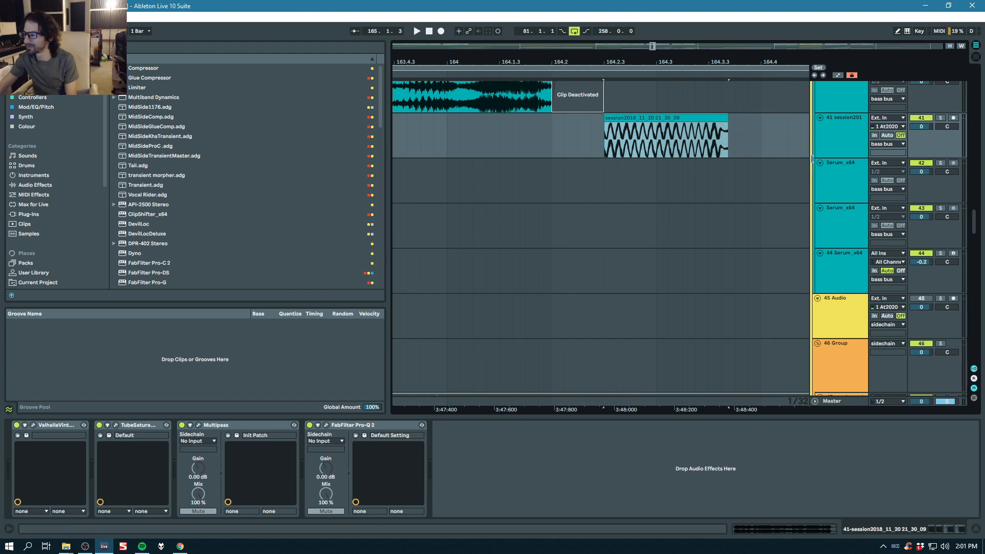
Step: Solo Serum track 42 in the bass bus and play the end of its frozen clip from bar 168
scroll(914, 119, "down", 2)
left_click(942, 191)
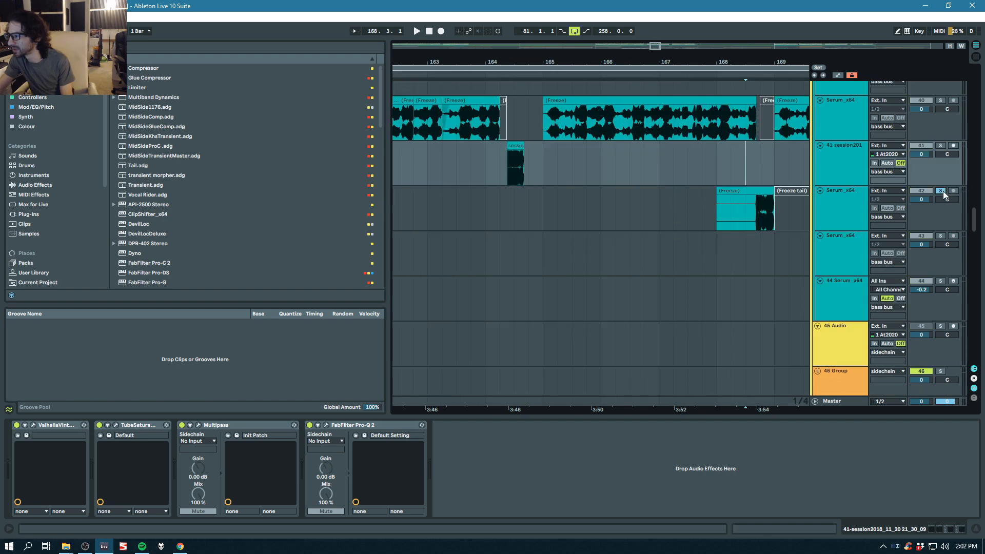
key("space")
key("space")
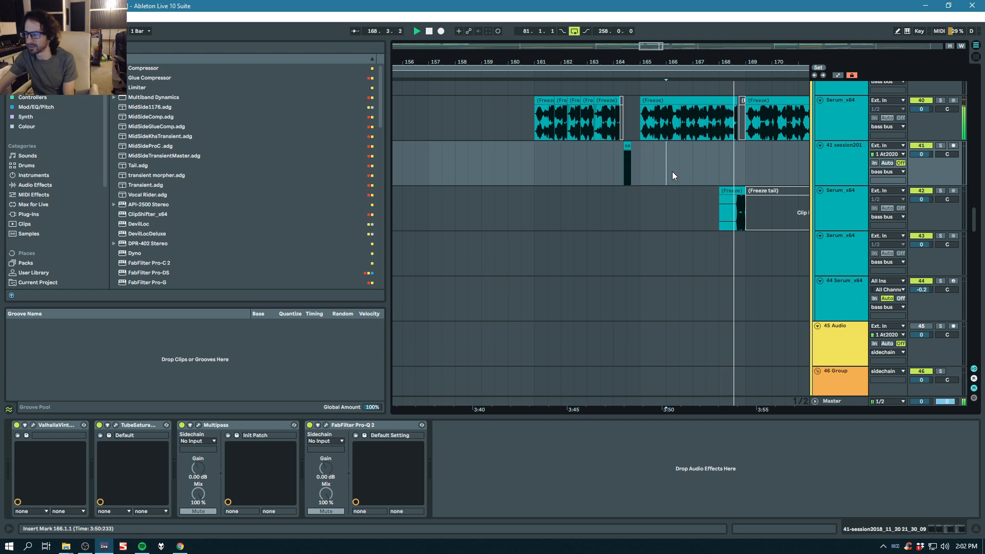
Step: Play the bass section from bar 165 with all tracks in the mix
mouse_move(739, 53)
left_mouse_down()
mouse_move(660, 60)
mouse_move(707, 55)
left_mouse_up()
left_click(610, 158)
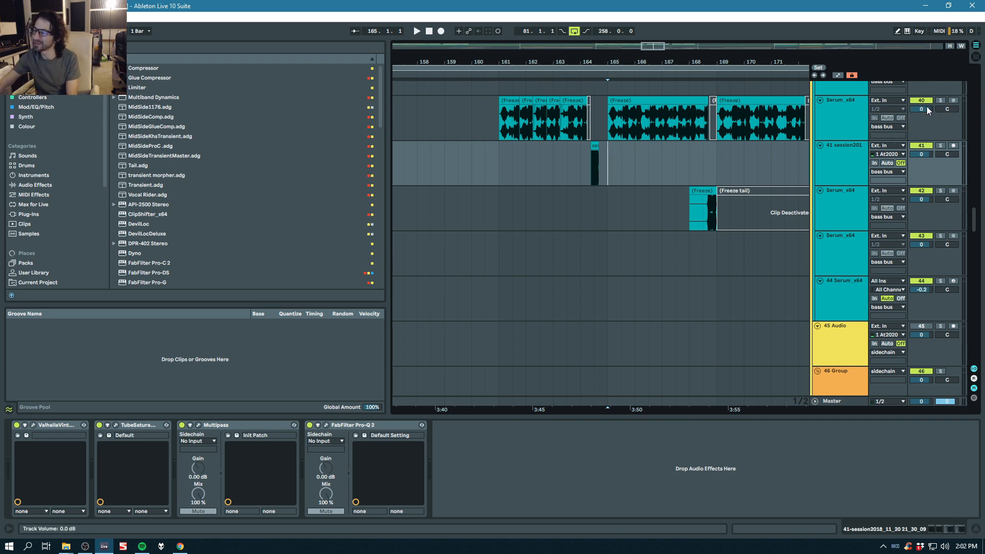
key("space")
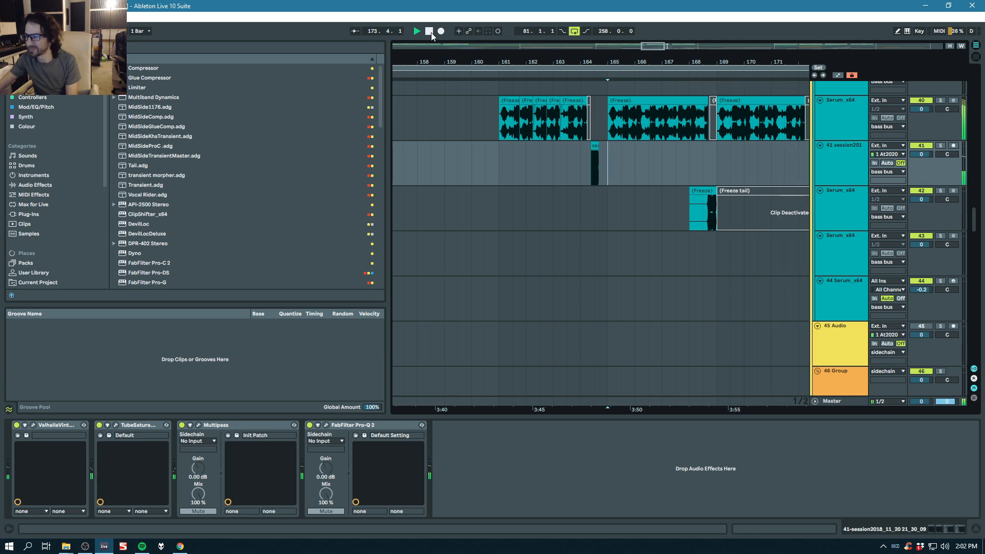
Step: Solo Serum track 62 in the fx group, play its clip from bar 169, and unsolo it during playback
left_click_drag(760, 60, 500, 31)
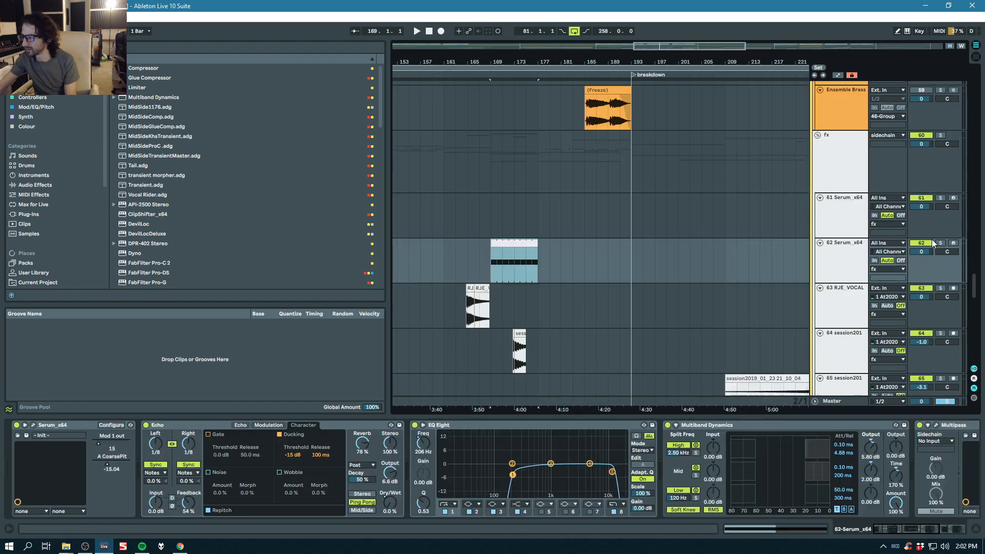
left_click(939, 243)
key("space")
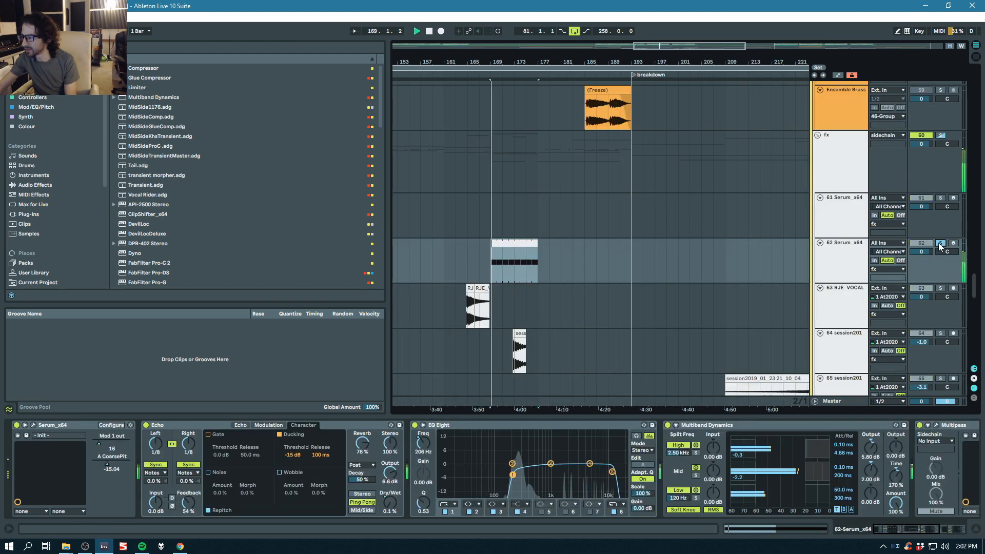
key("space")
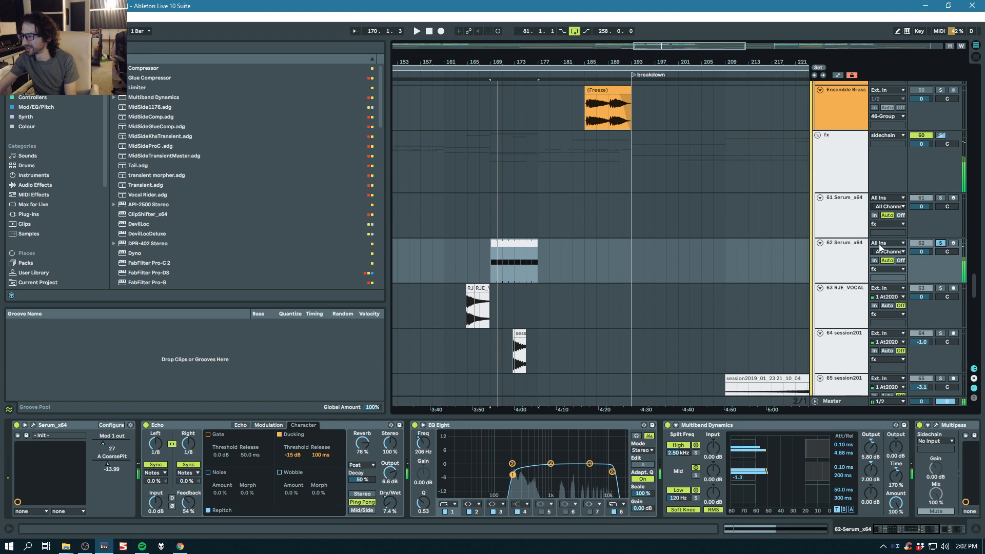
left_click(842, 248)
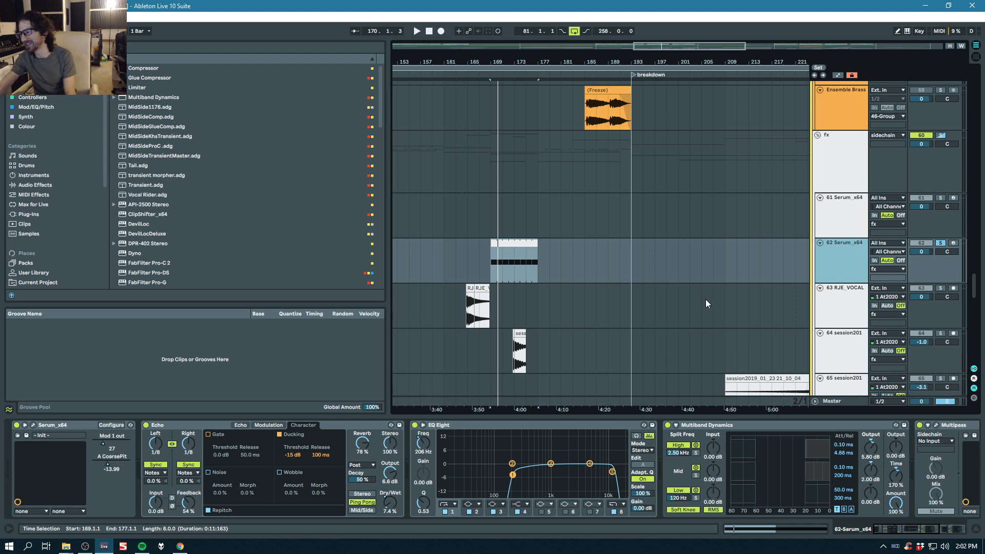
key("space")
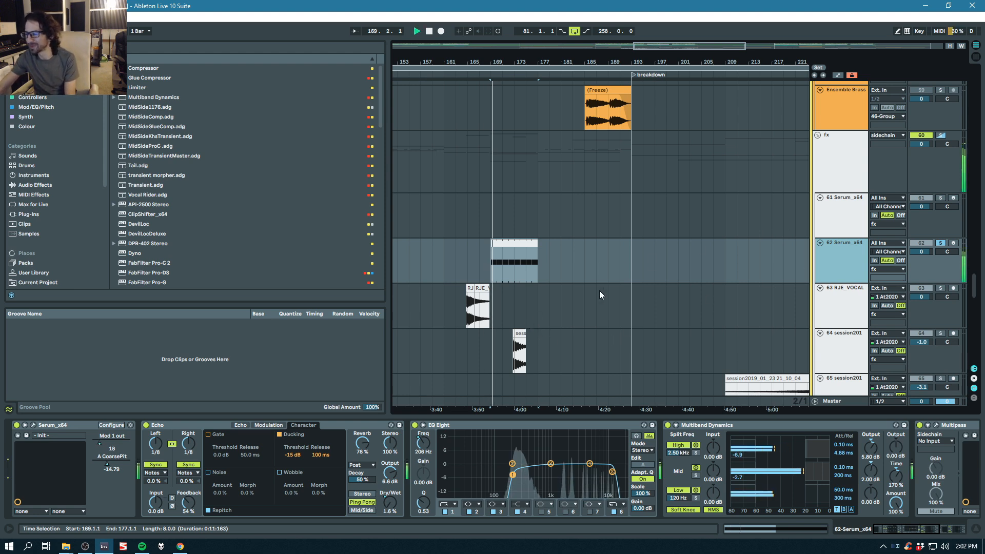
left_click(941, 243)
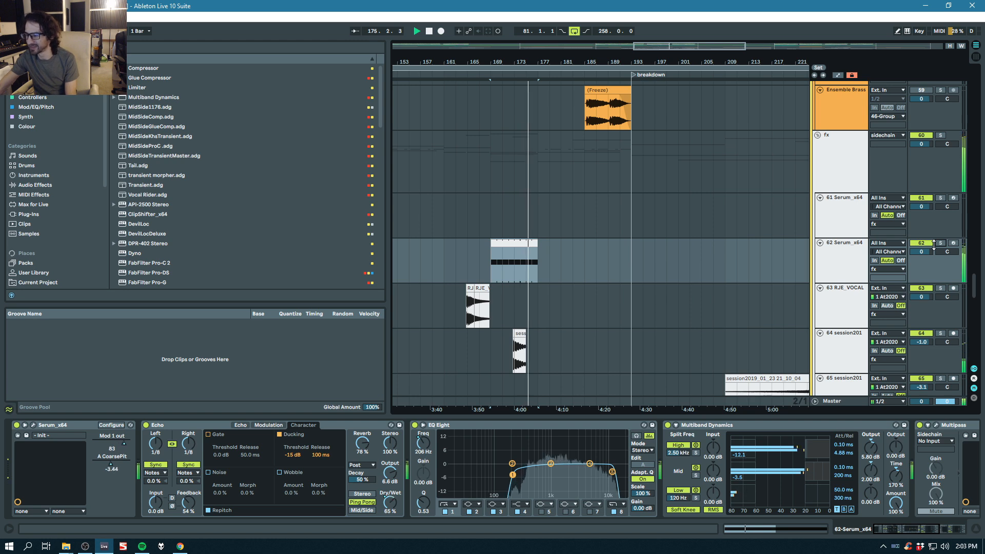
Step: Solo track 64 in the fx group, play its recorded clips around bar 173, and unsolo it
left_click_drag(507, 60, 509, 139)
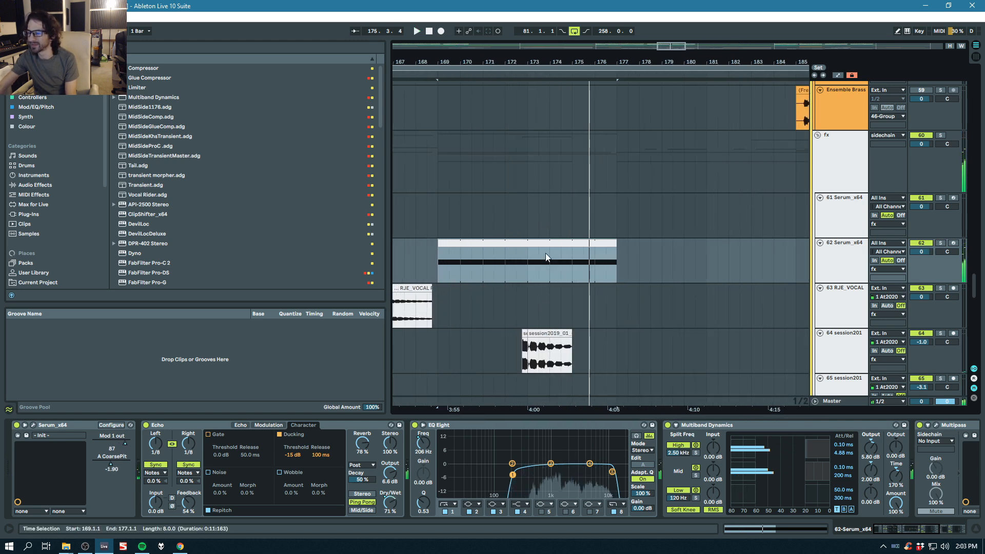
left_click(521, 319)
left_click(941, 332)
key("space")
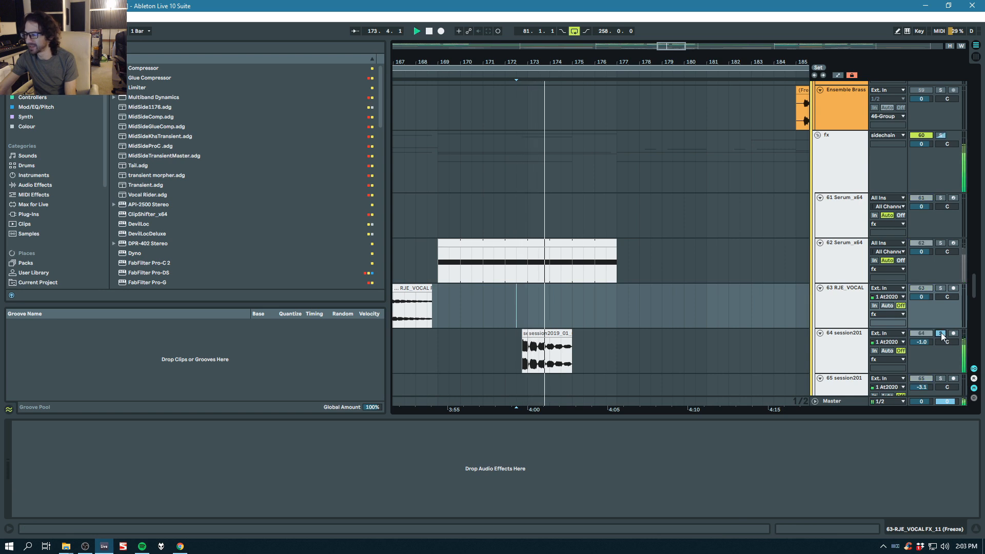
key("space")
left_click(941, 333)
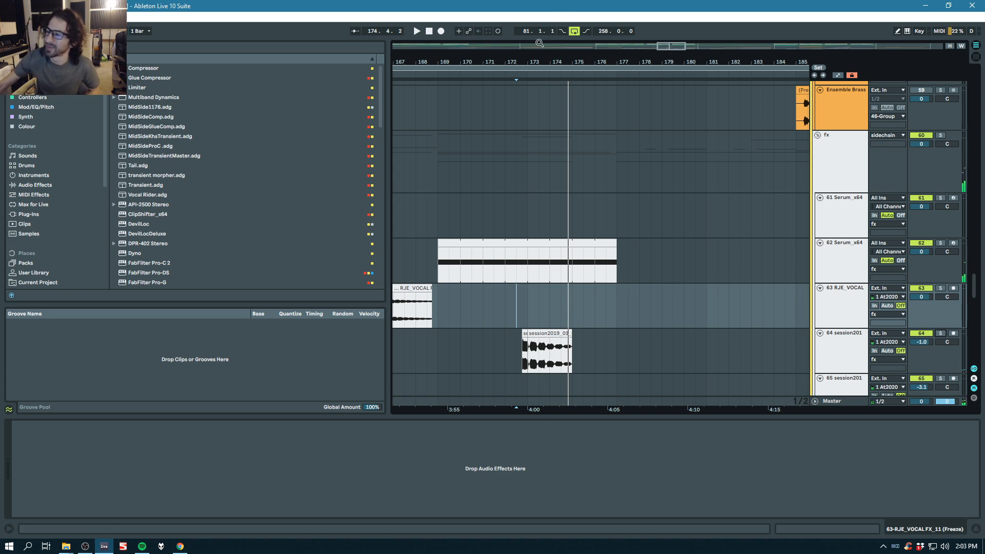
Step: Select the short first clip on track 64 and play the full mix from bar 169
left_click_drag(520, 61, 524, 98)
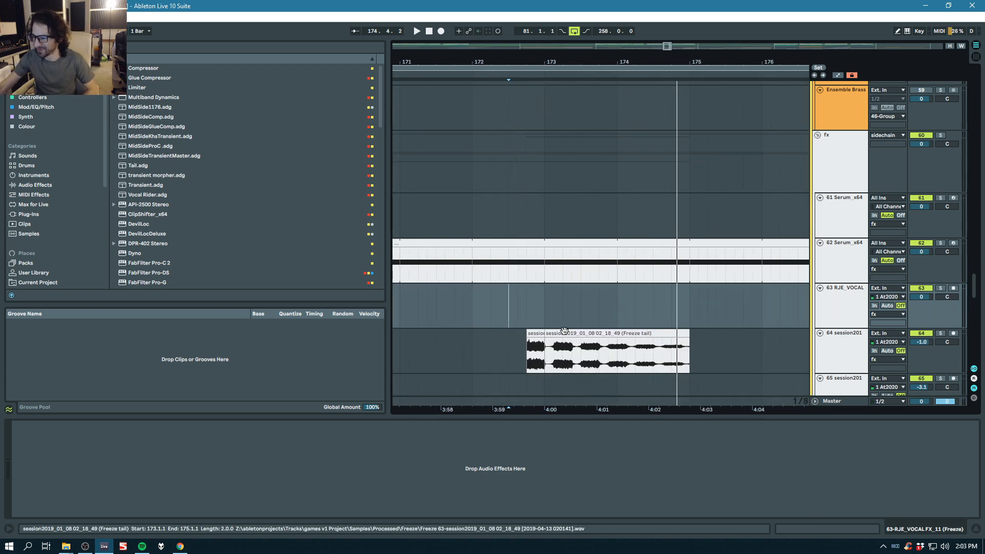
left_click(534, 333)
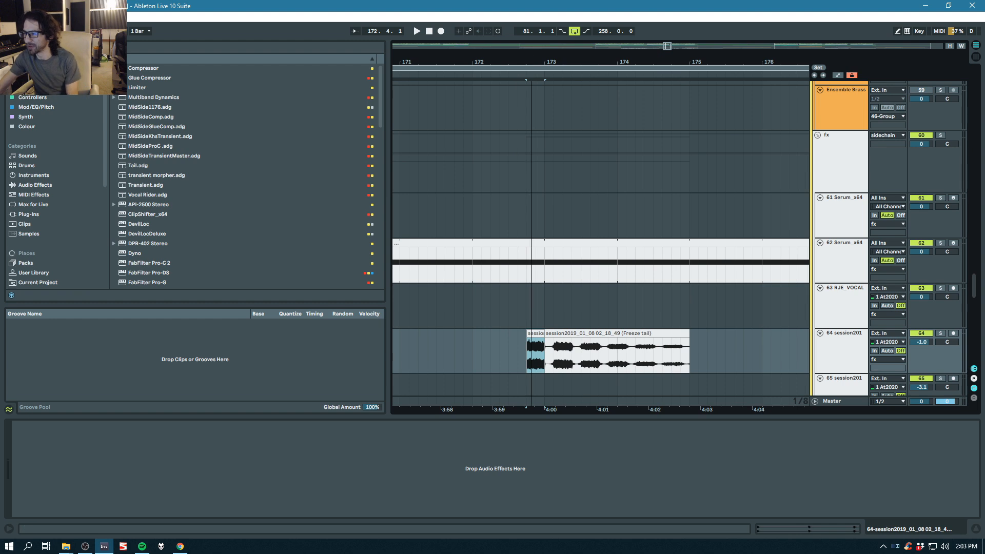
left_click_drag(531, 62, 530, 95)
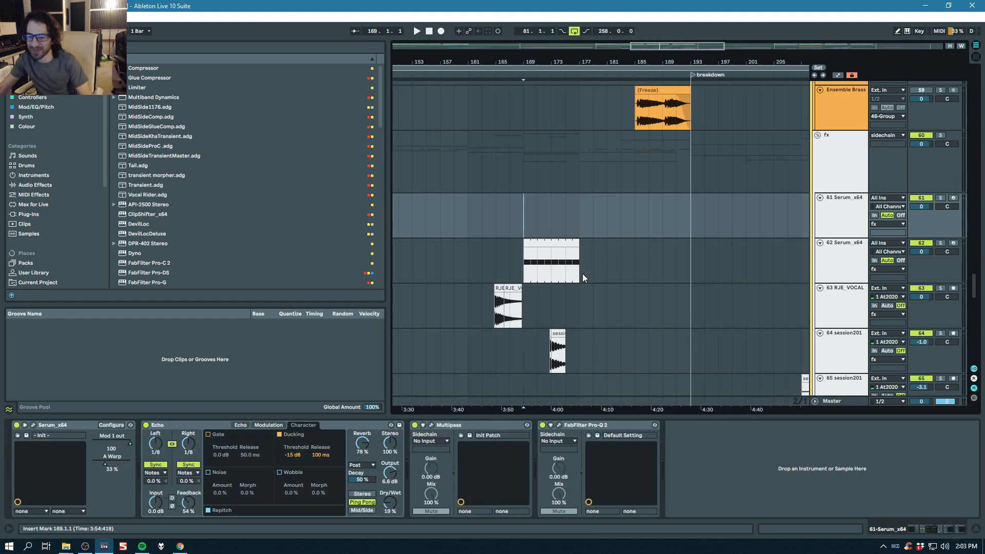
key("space")
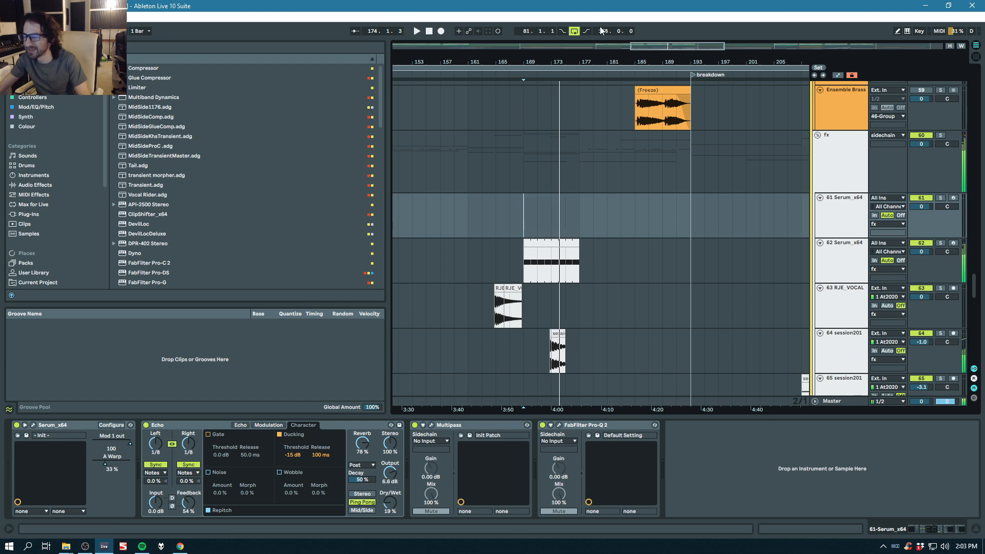
Step: Solo the RJE_VOCAL track 63, play it from its first clip, and unsolo it
left_click_drag(611, 58, 555, 50)
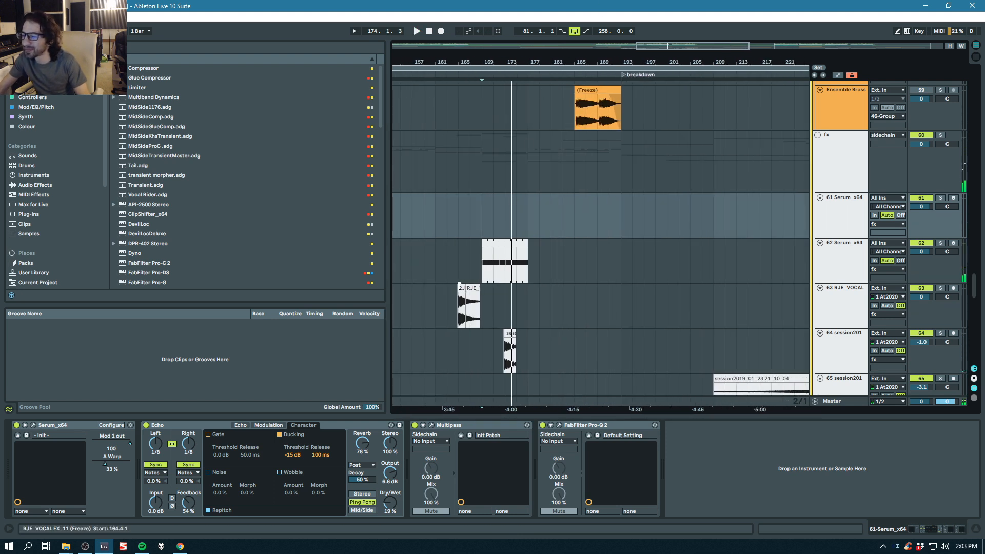
left_click(459, 290)
left_click(941, 288)
key("space")
left_click(941, 289)
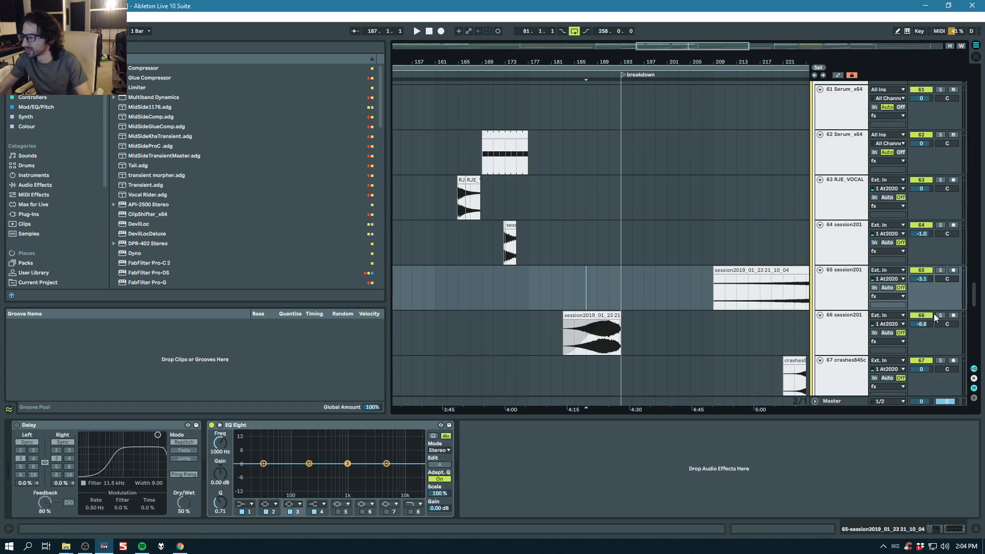
Step: Solo track 66 in the fx group, play its swelling clip from bar 187, and unsolo it before the breakdown
left_click(939, 315)
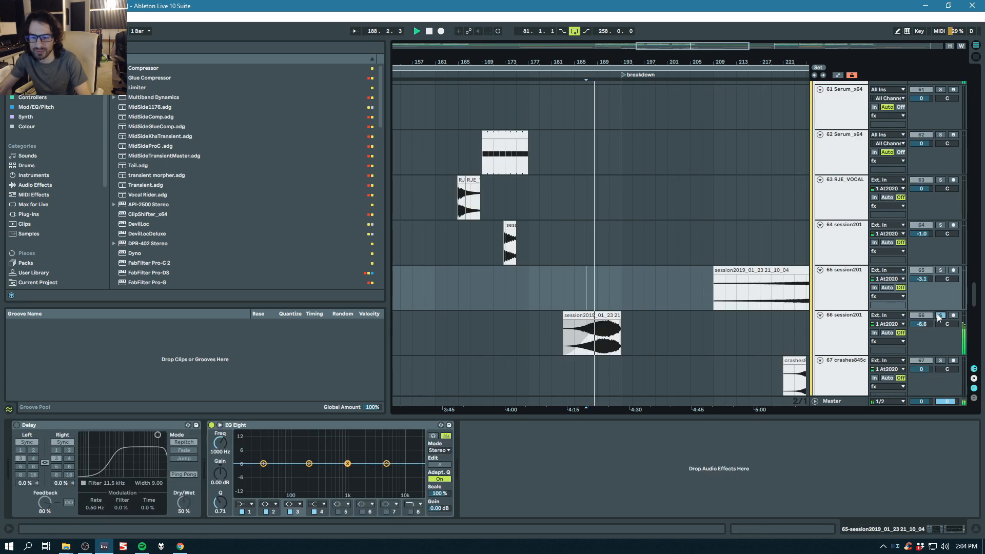
left_click(939, 315)
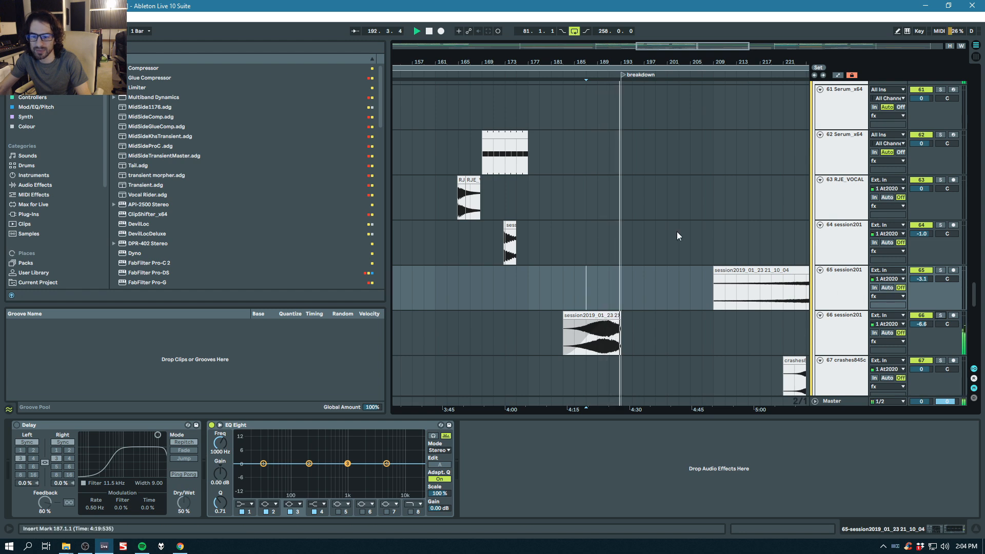
Step: Solo the snow-ivebeenhurt vocal track 27 and play it from the start of the breakdown at bar 193
left_click_drag(670, 60, 490, 54)
scroll(519, 115, "down", 6)
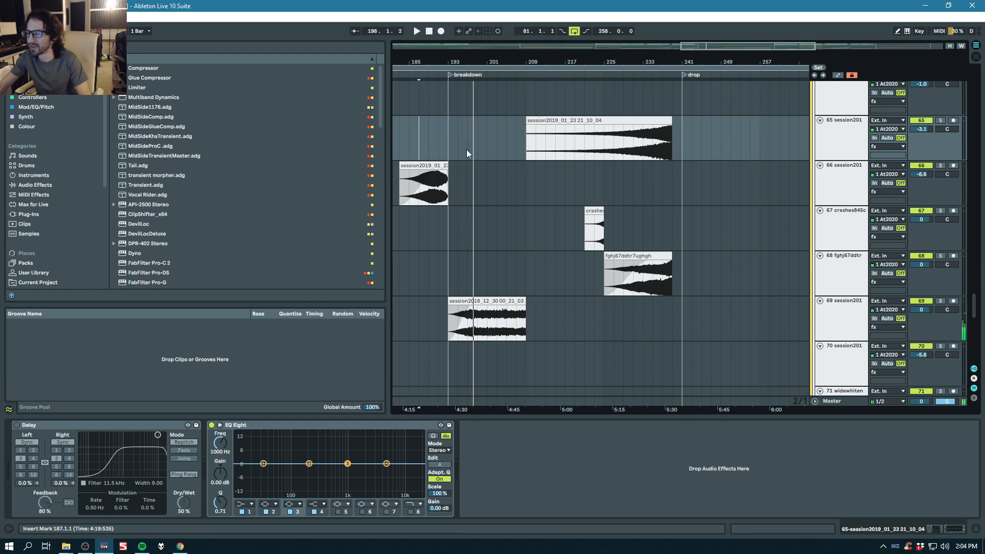
left_click(450, 143)
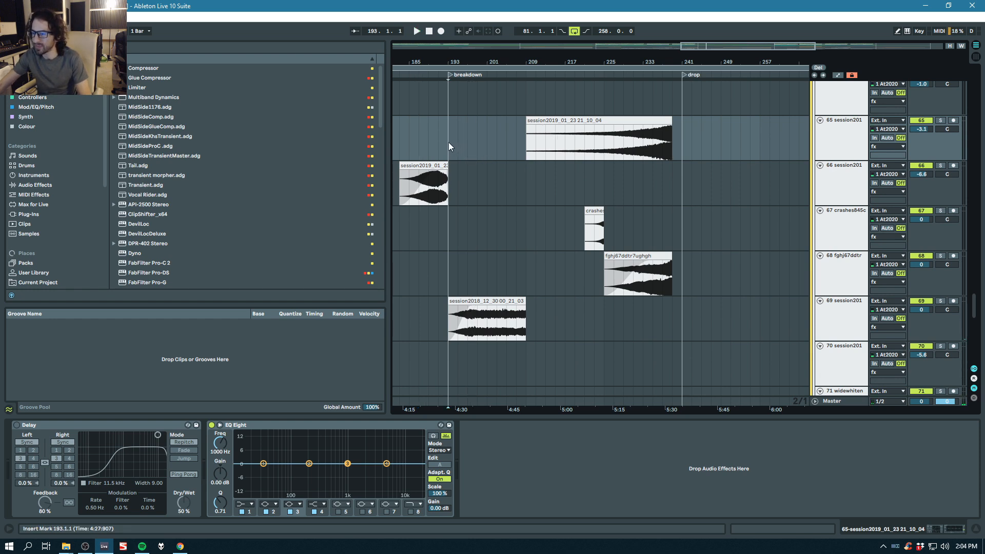
scroll(559, 152, "down", 5)
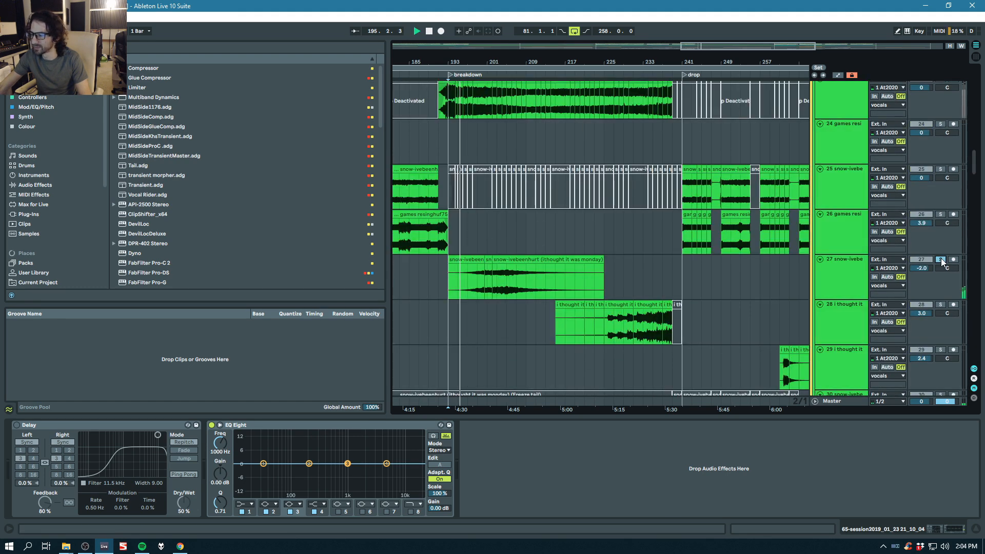
Step: Unsolo vocal track 27, audition session201 track 78 in solo during breakdown playback, and stop after unsoloing it
left_click(940, 260)
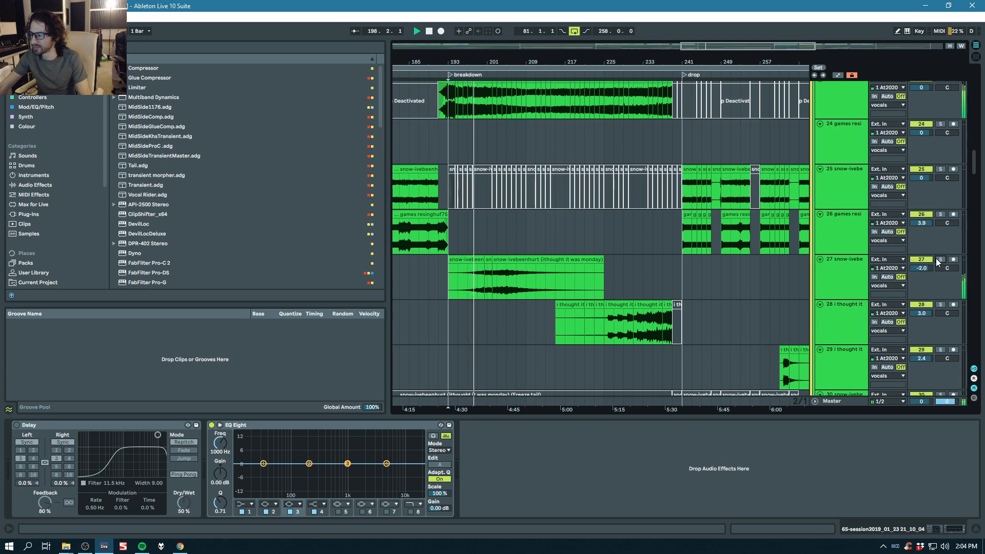
scroll(936, 262, "down", 10)
left_click_drag(976, 190, 976, 345)
left_click(941, 152)
left_click(940, 153)
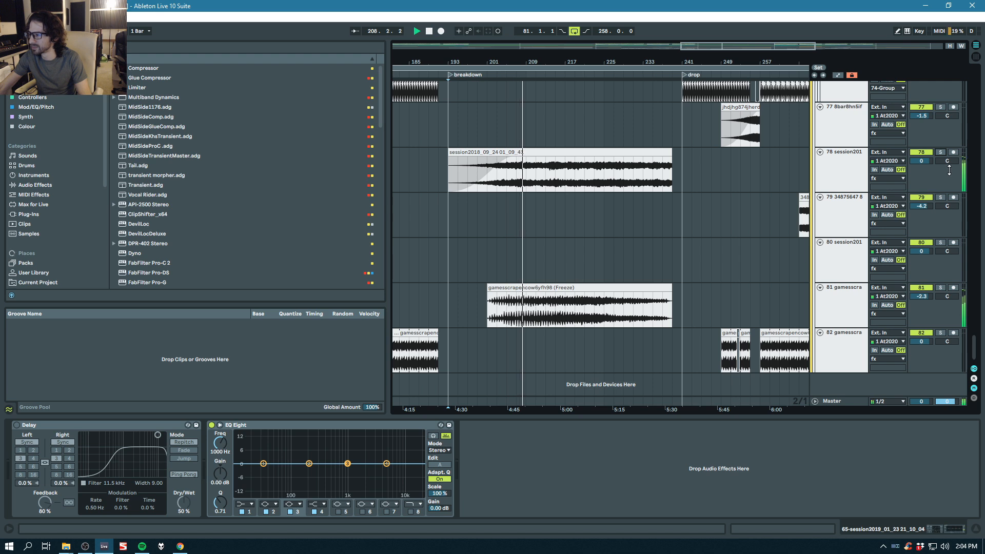
left_click(941, 152)
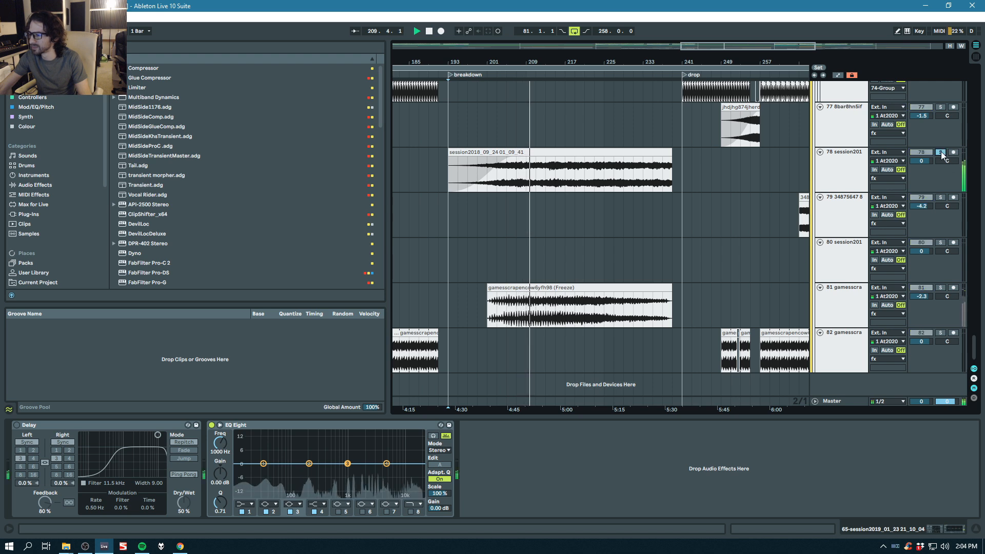
left_click(941, 153)
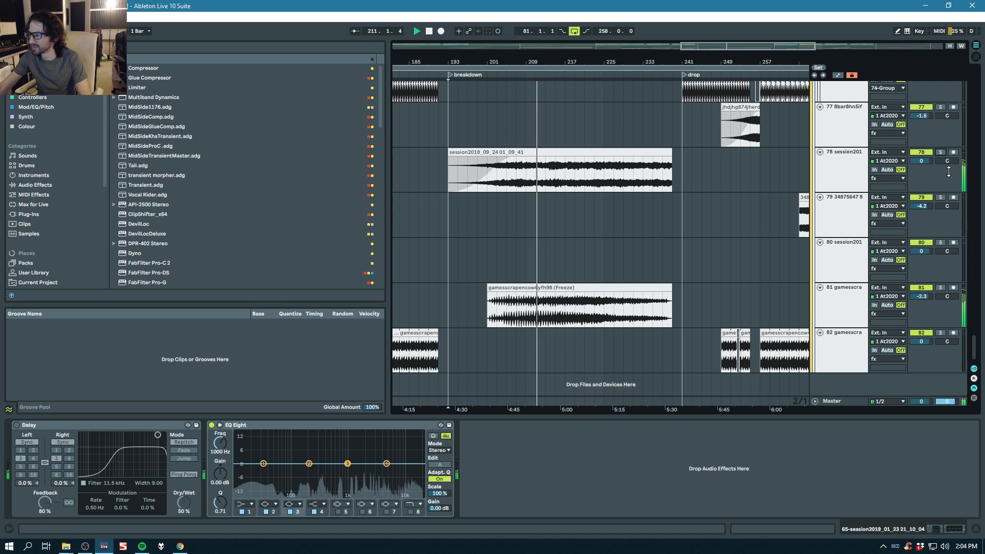
key("space")
Step: Select fx track 78, solo it, and play its breakdown clip from bar 209
left_click(844, 165)
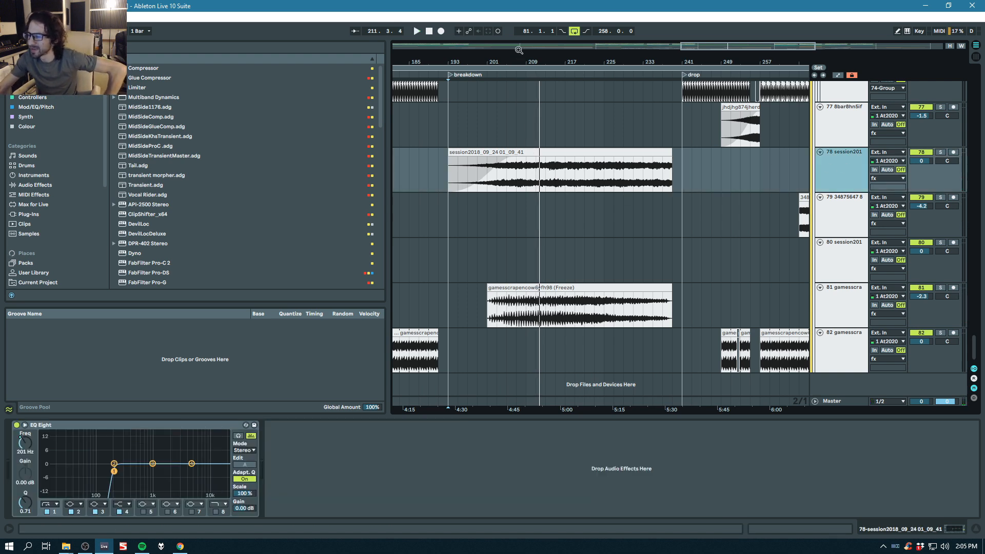
left_click_drag(516, 62, 564, 142)
left_click(570, 153)
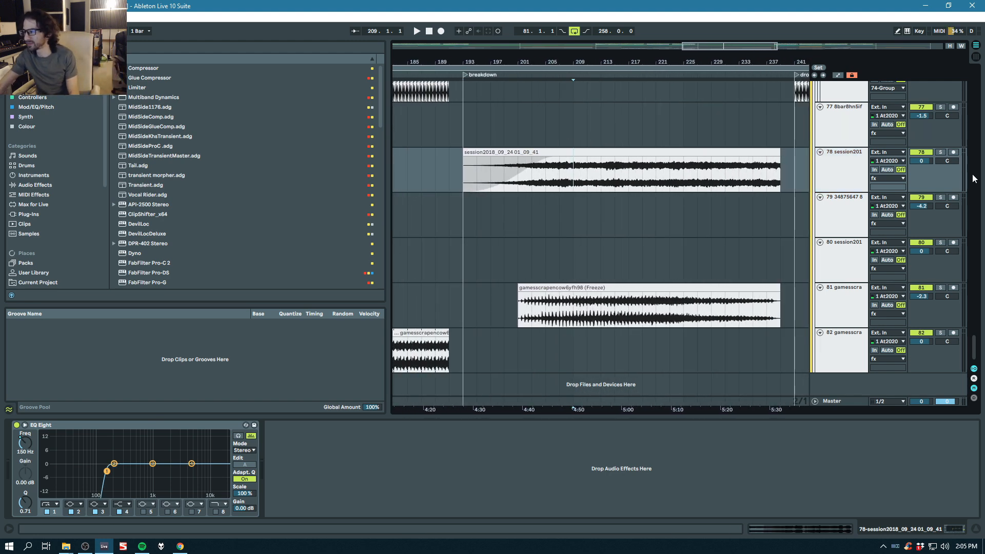
left_click(941, 153)
key("space")
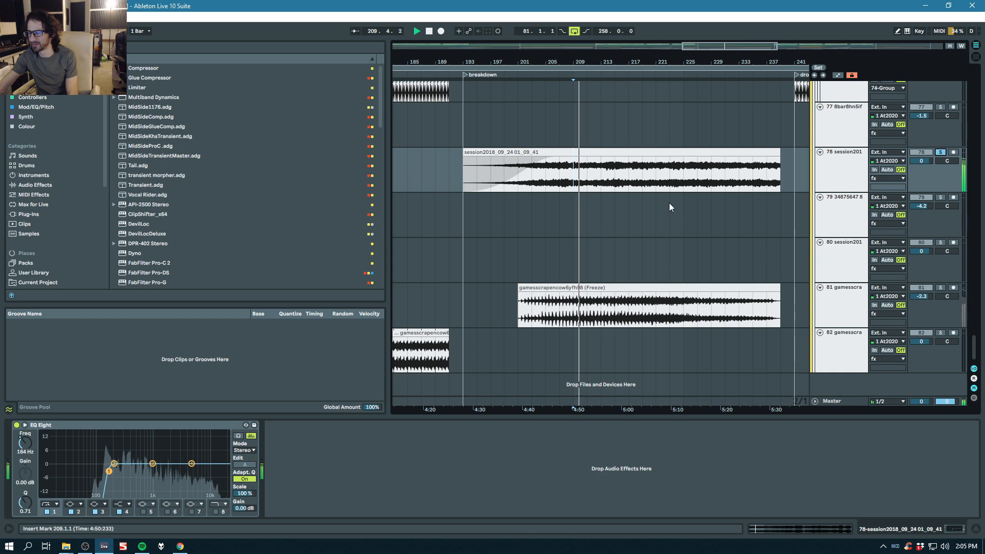
key("space")
Step: Open the clip on track 78 and inspect its Transposition envelope in an enlarged clip view
double_click(682, 152)
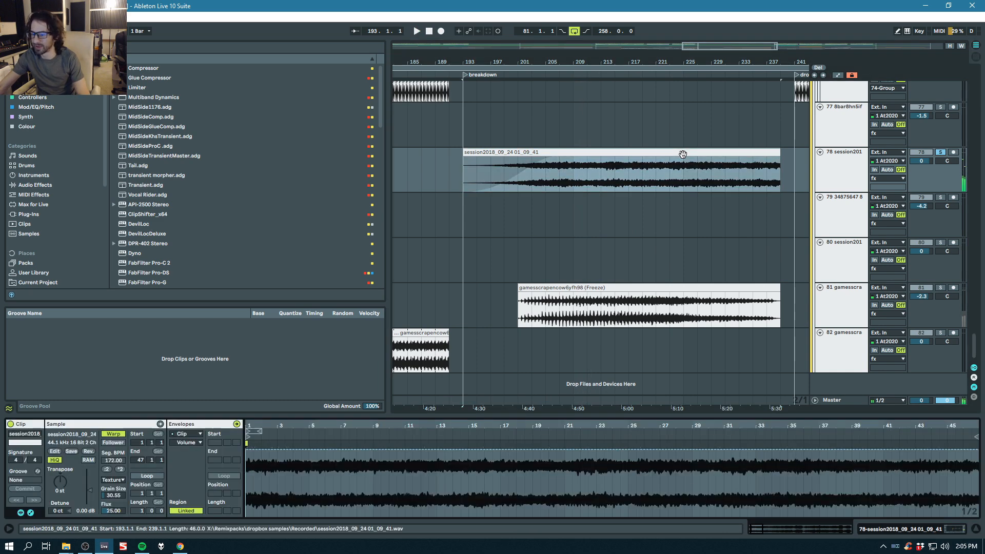
left_click(178, 444)
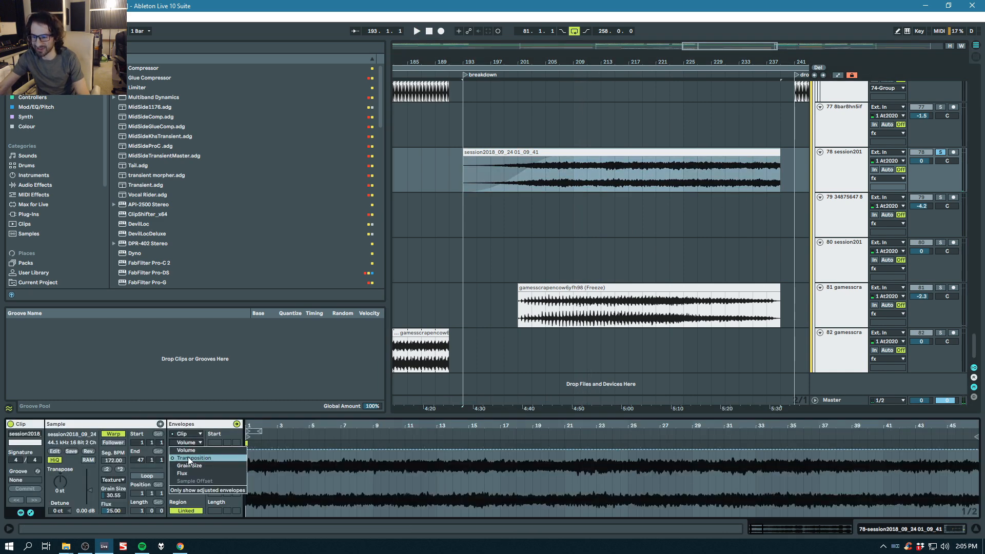
left_click(188, 456)
left_click_drag(655, 416, 660, 92)
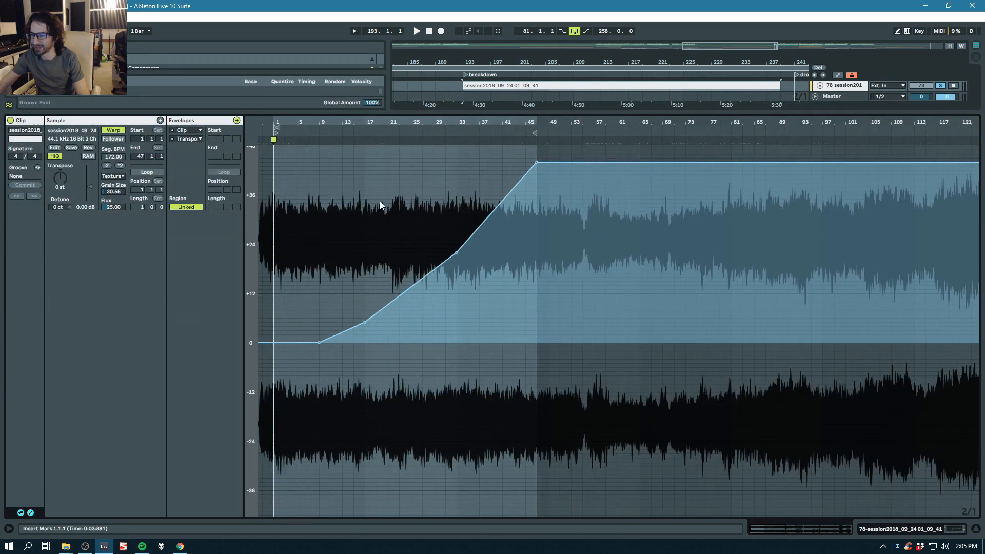
left_click_drag(544, 109, 559, 347)
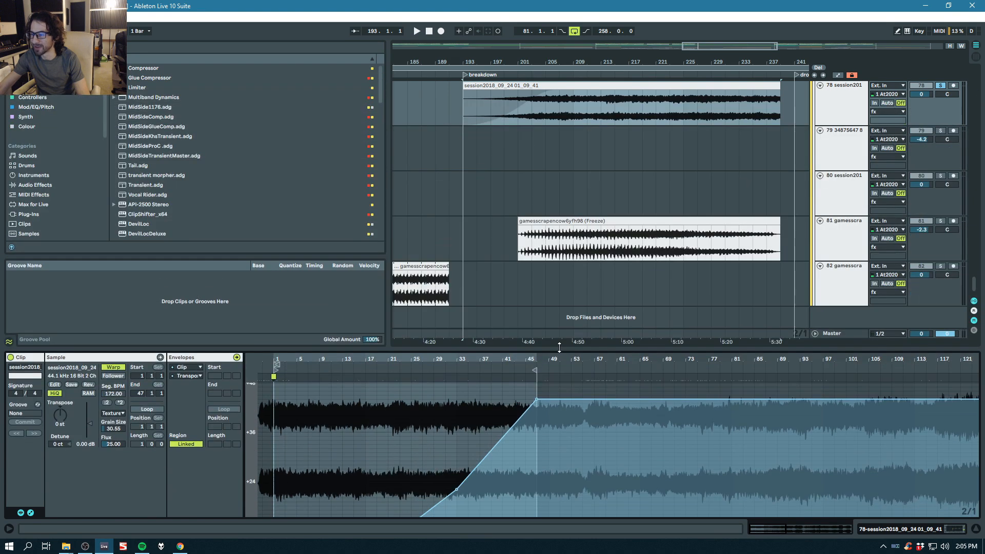
Step: Play track 78 soloed from bar 219, and unsolo it to hear it in the full mix
left_click(647, 135)
left_click(643, 119)
key("space")
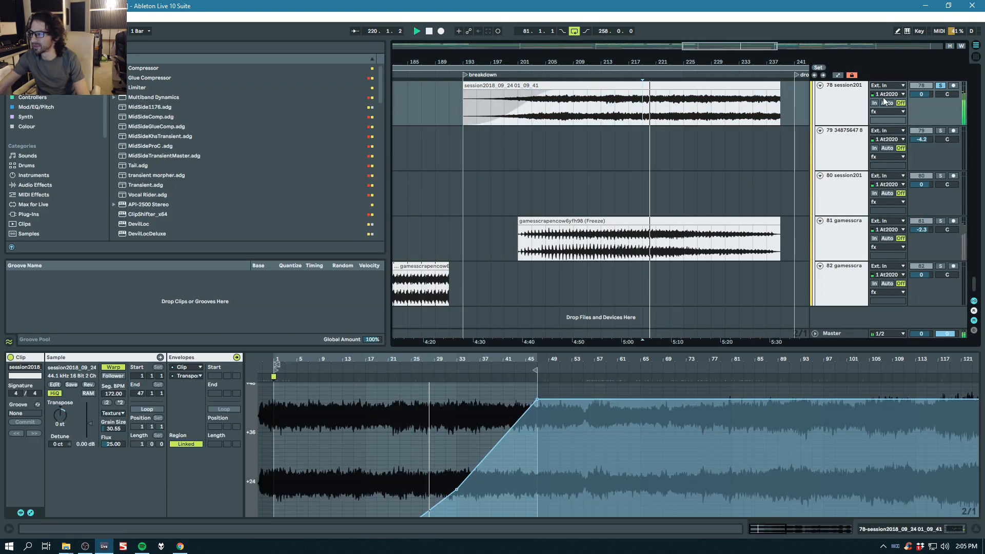
left_click(940, 88)
key("space")
key("space")
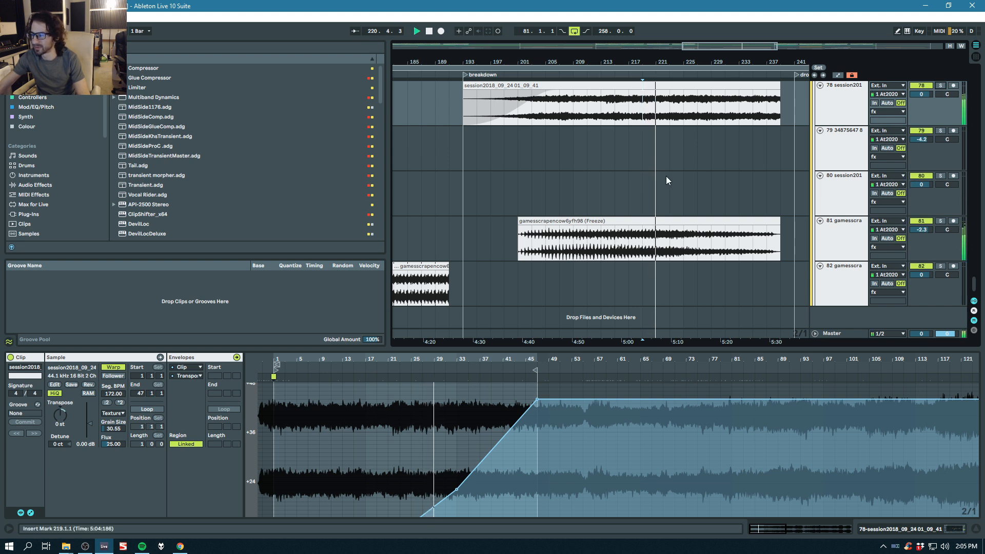
scroll(658, 174, "up", 3)
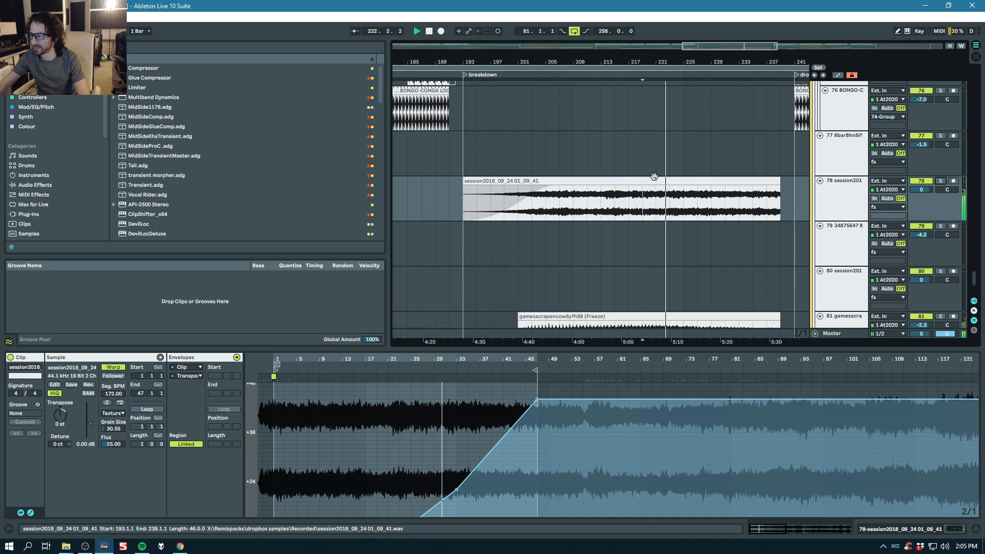
key("space")
Step: Select the no where else track 56, play it soloed from bar 209, and unsolo it to hear the full mix
left_click_drag(974, 281, 983, 223)
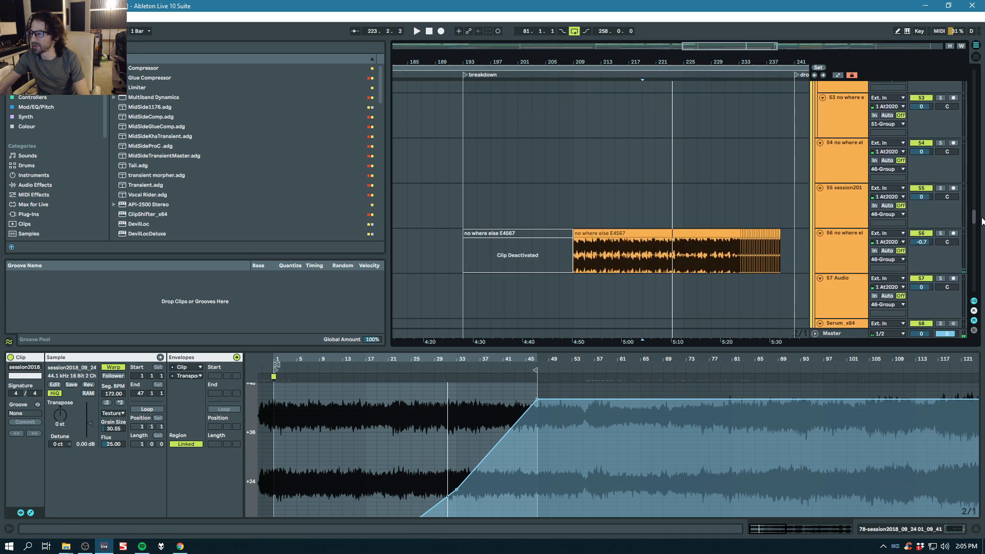
left_click(651, 232)
left_click(842, 235)
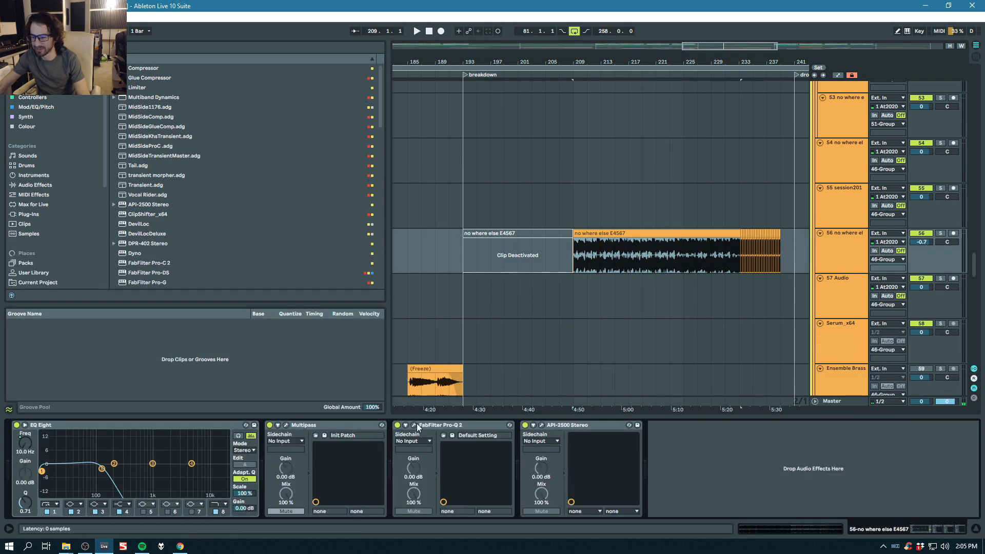
left_click(941, 234)
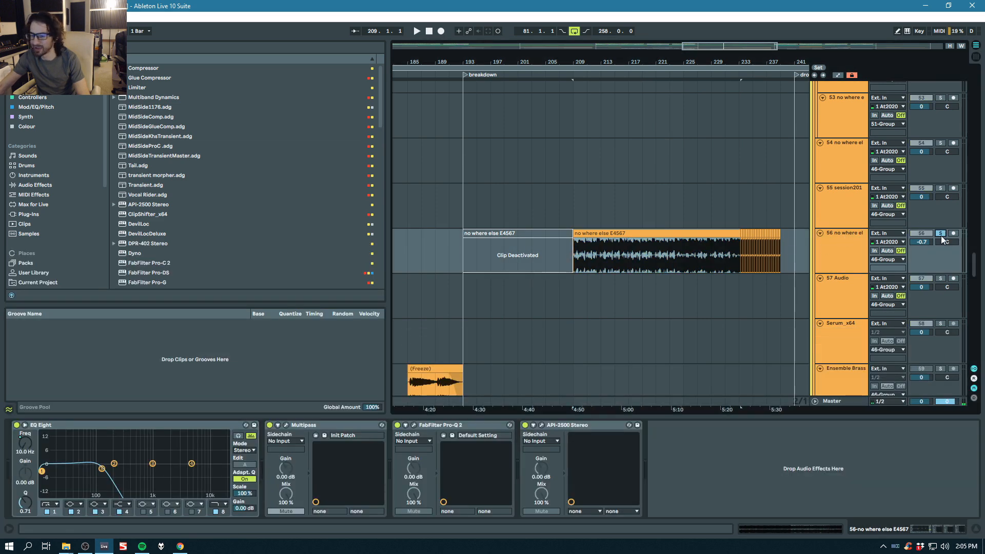
key("space")
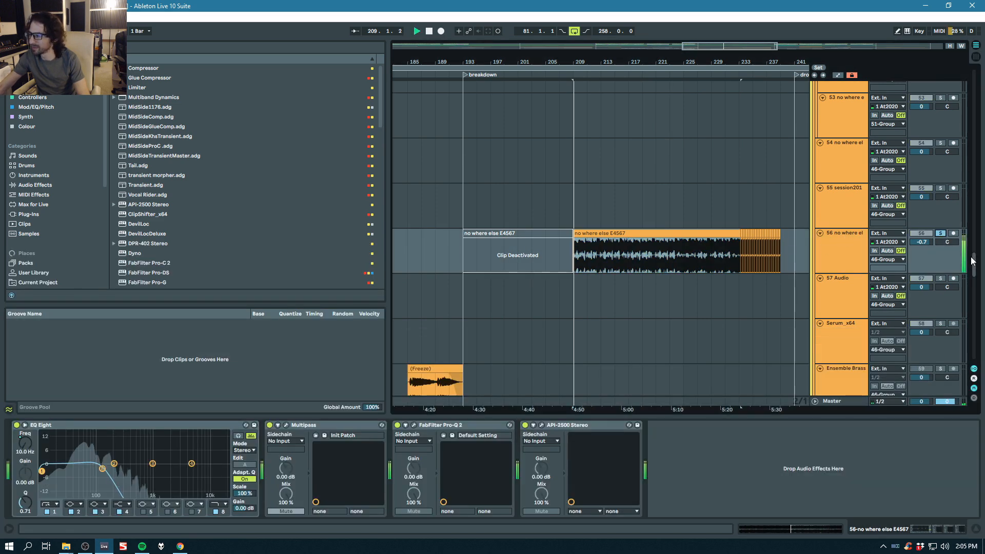
left_click(941, 234)
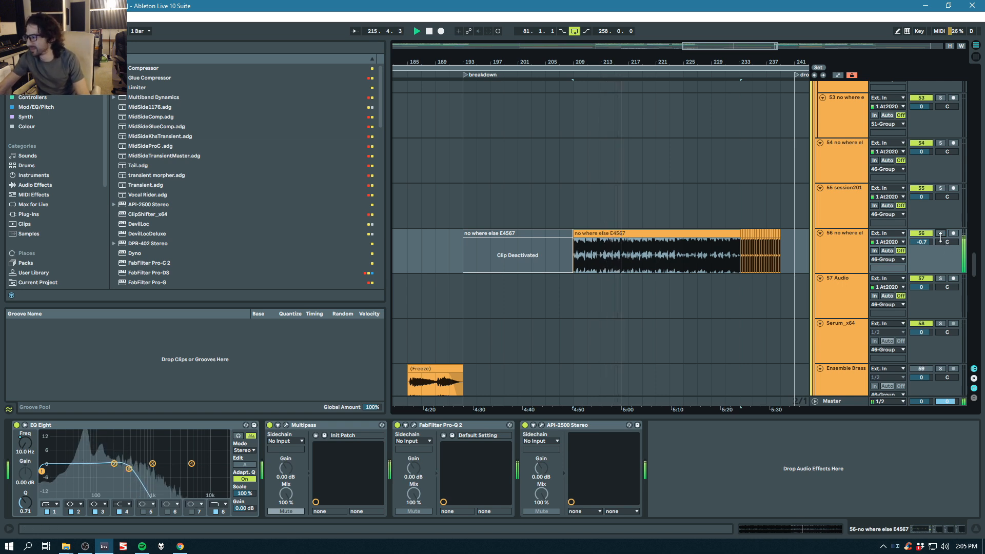
left_click(846, 261)
key("space")
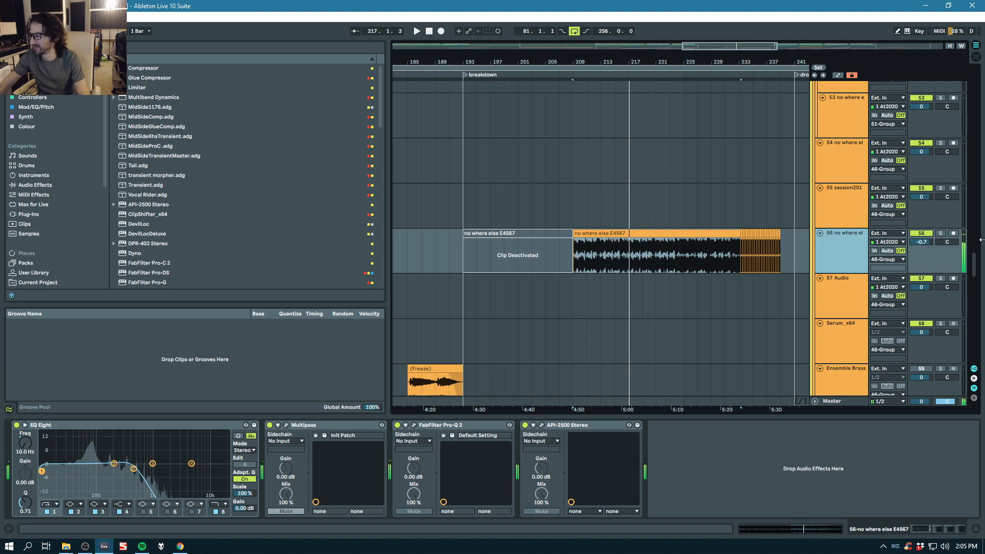
Step: Solo the gamesscrapencow6yfh98 track 81, play its frozen clip from bar 201, and unsolo it
scroll(976, 272, "down", 1)
left_click_drag(976, 272, 972, 359)
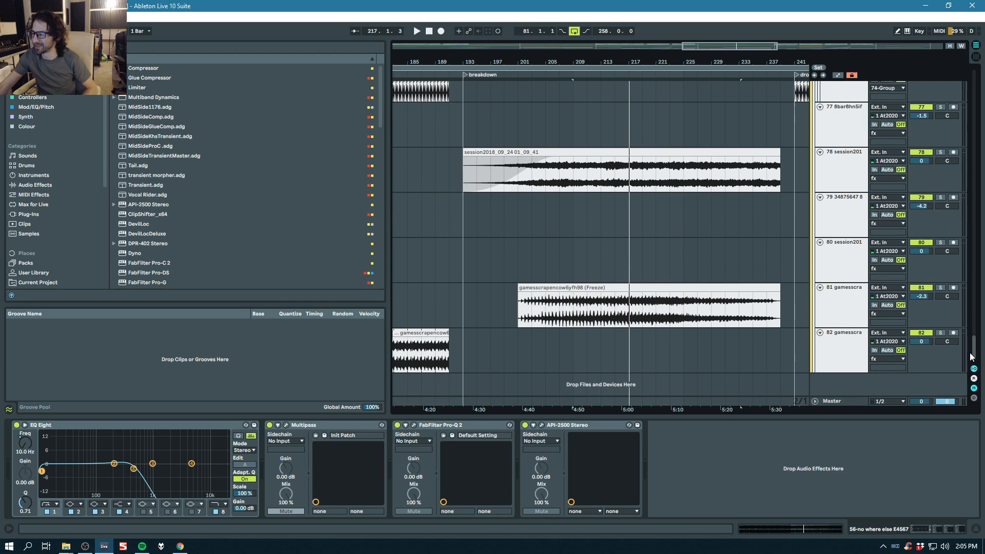
left_click(567, 287)
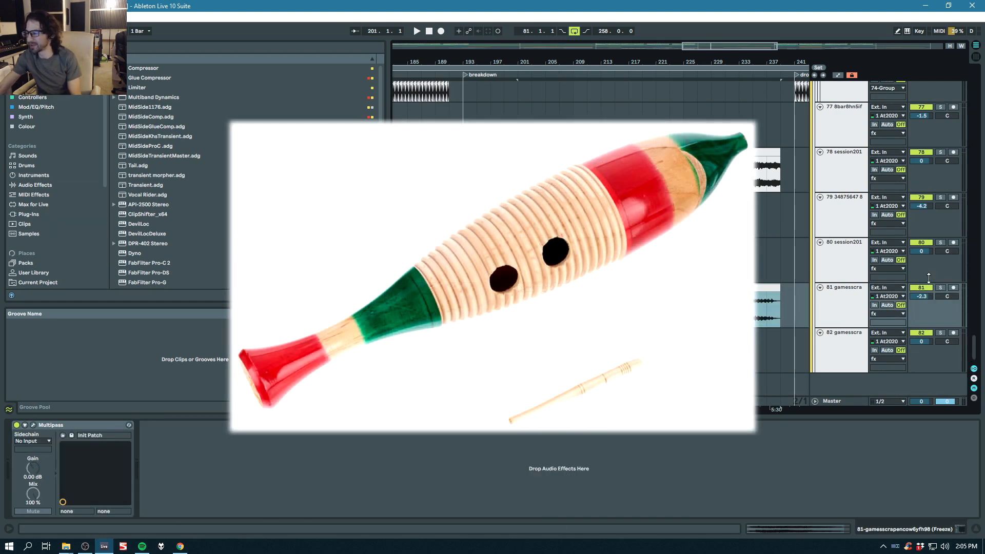
left_click(942, 288)
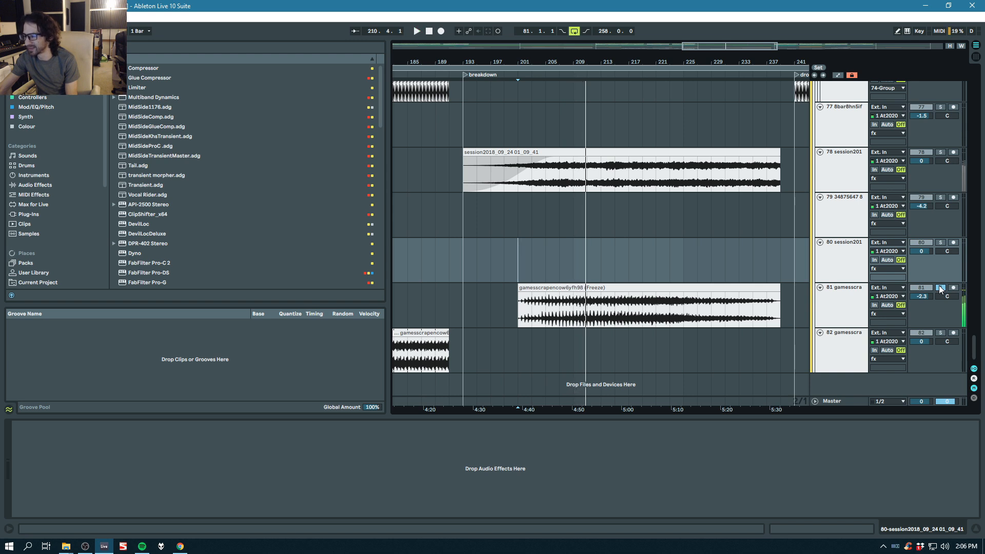
left_click(939, 287)
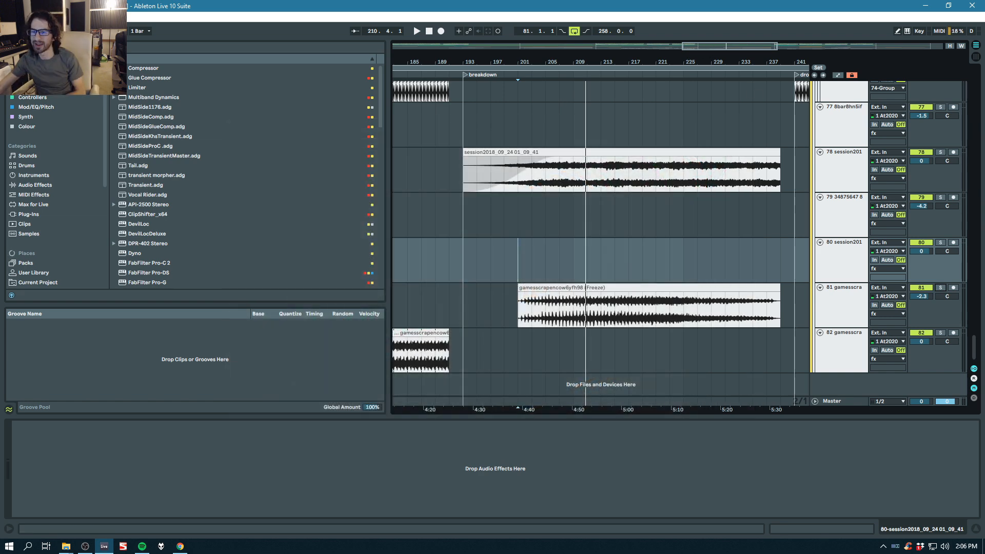
Step: Open the recent project whose name ends in "pencow6yf stream"
left_click(8, 16)
left_click(51, 106)
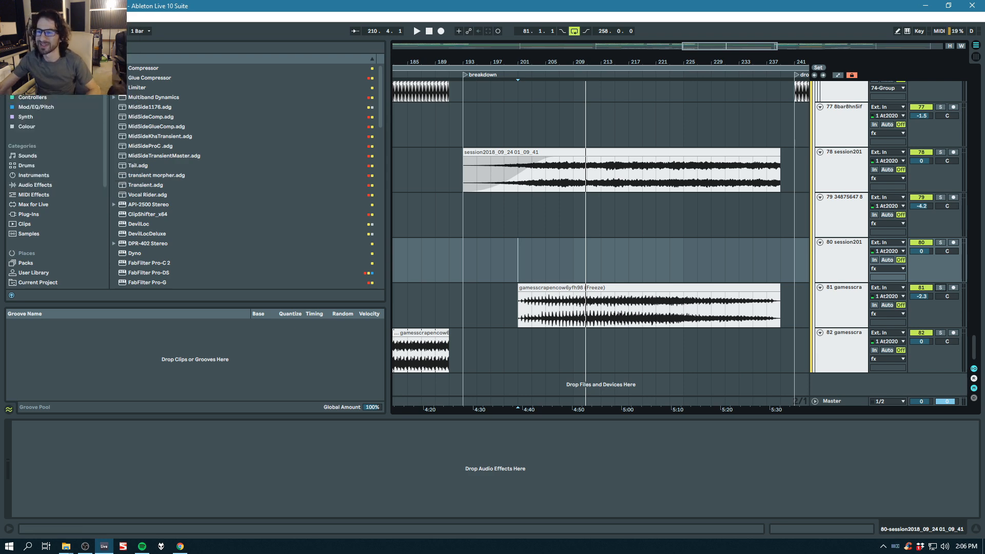
left_click(7, 16)
mouse_move(51, 51)
left_click(195, 73)
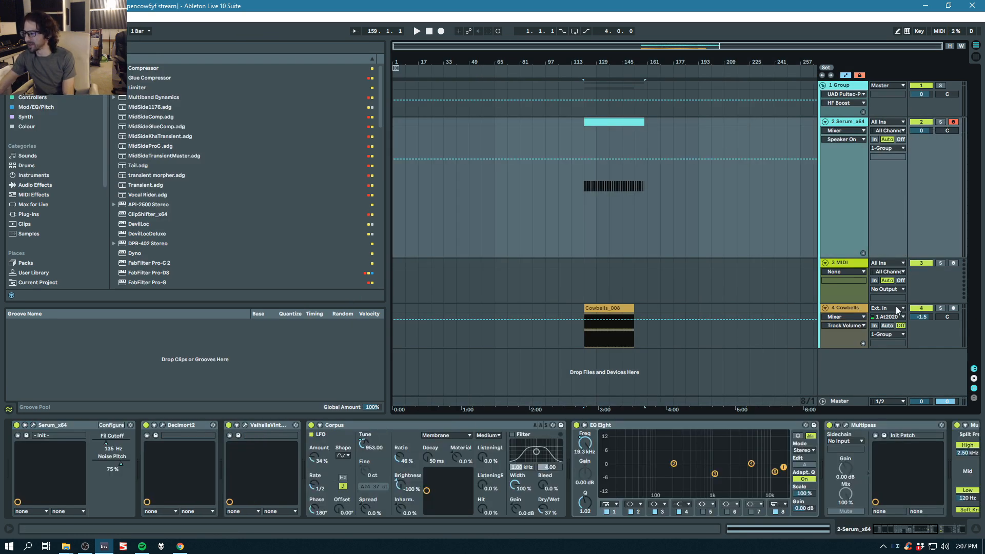
Step: Play the Serum_x64 track soloed from bar 121 and open its Serum synth window
left_click_drag(594, 57, 547, 304)
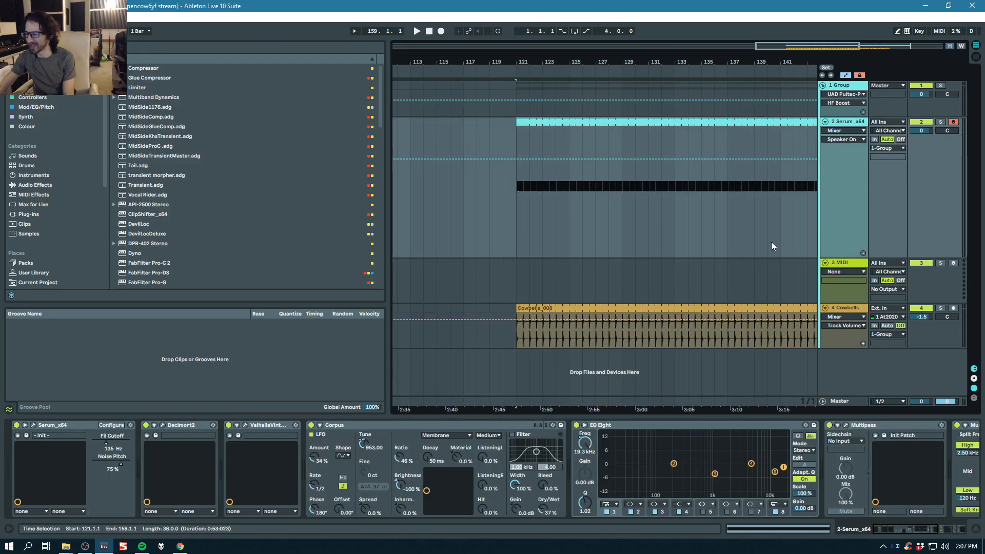
key("space")
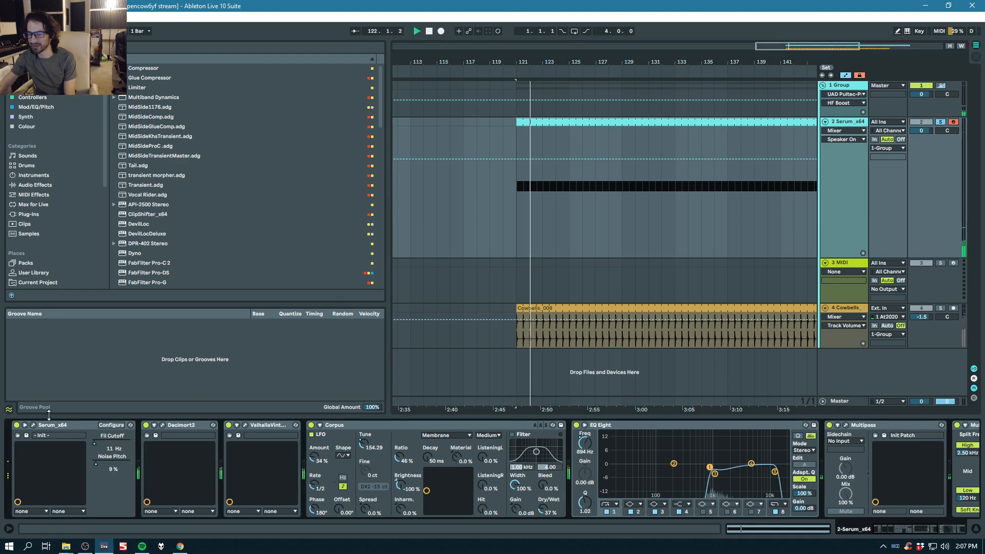
left_click(34, 425)
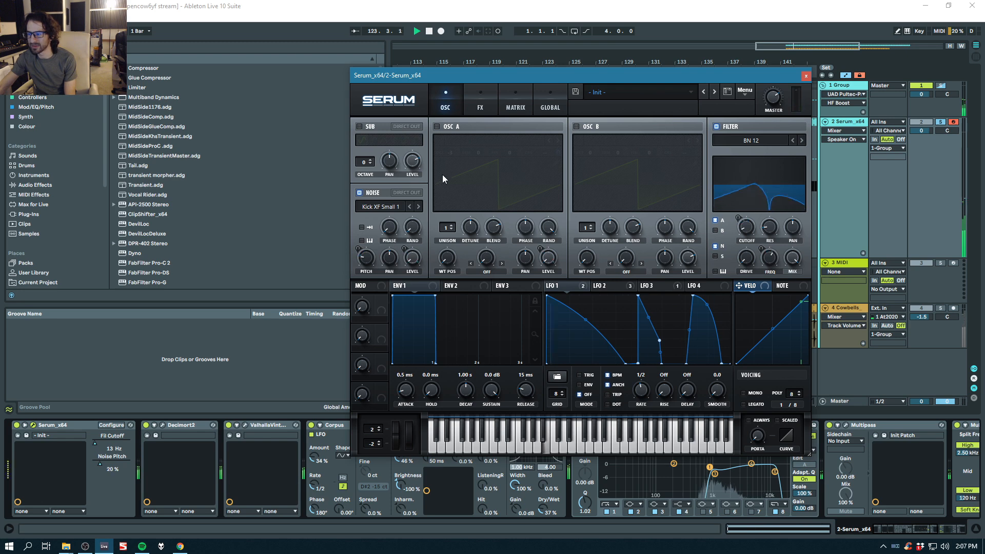
left_click_drag(503, 73, 448, 79)
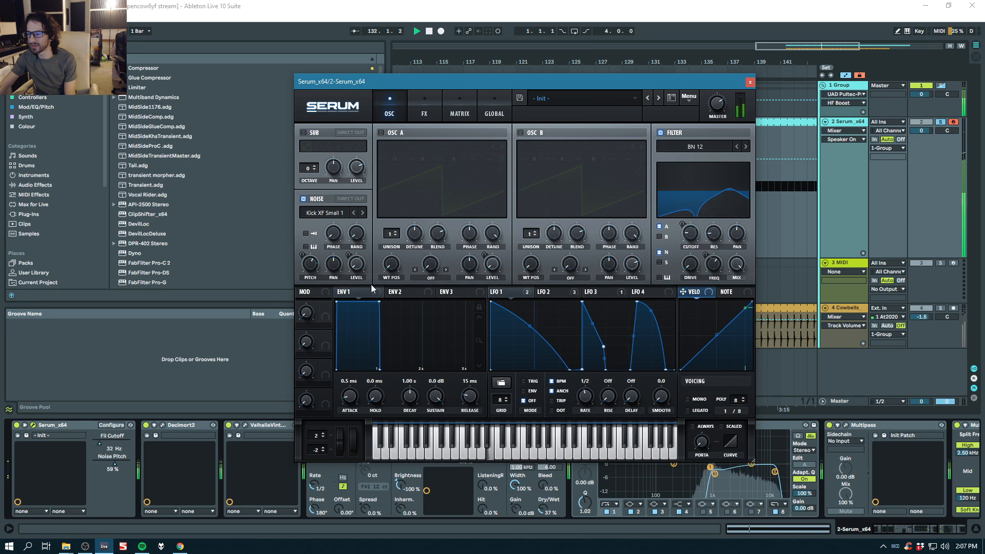
Step: Examine Serum's effects page and its oscillator page, replaying the soloed track from bar 121
left_click(418, 98)
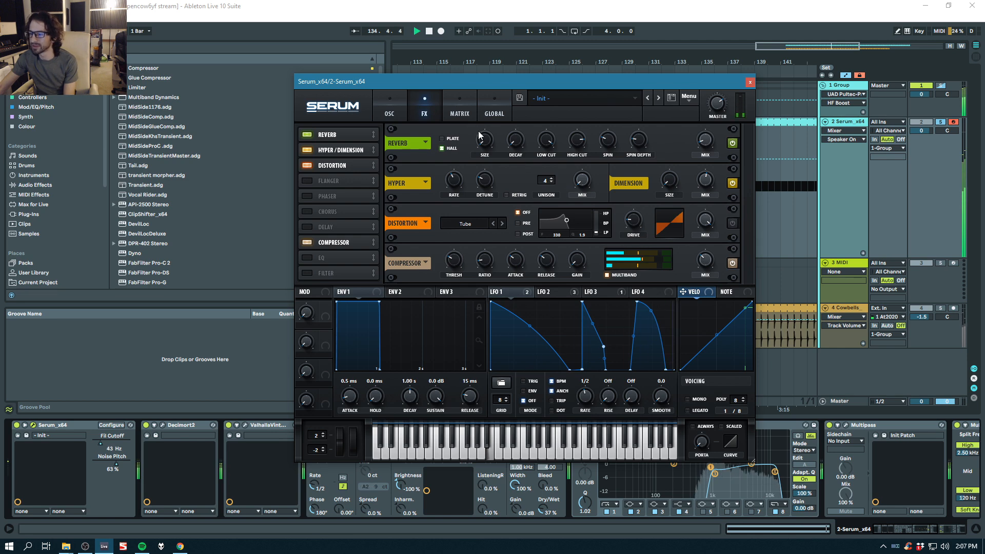
left_click(391, 112)
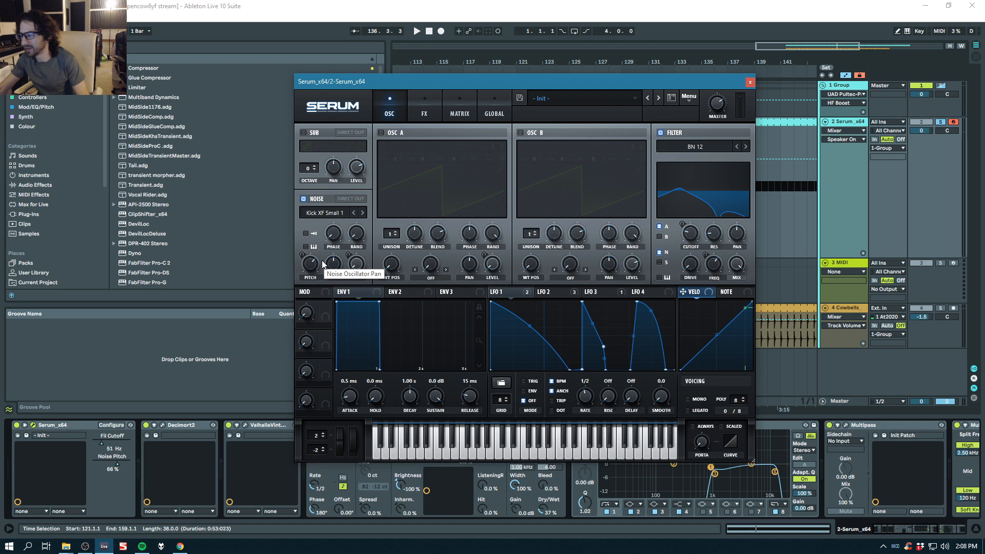
key("space")
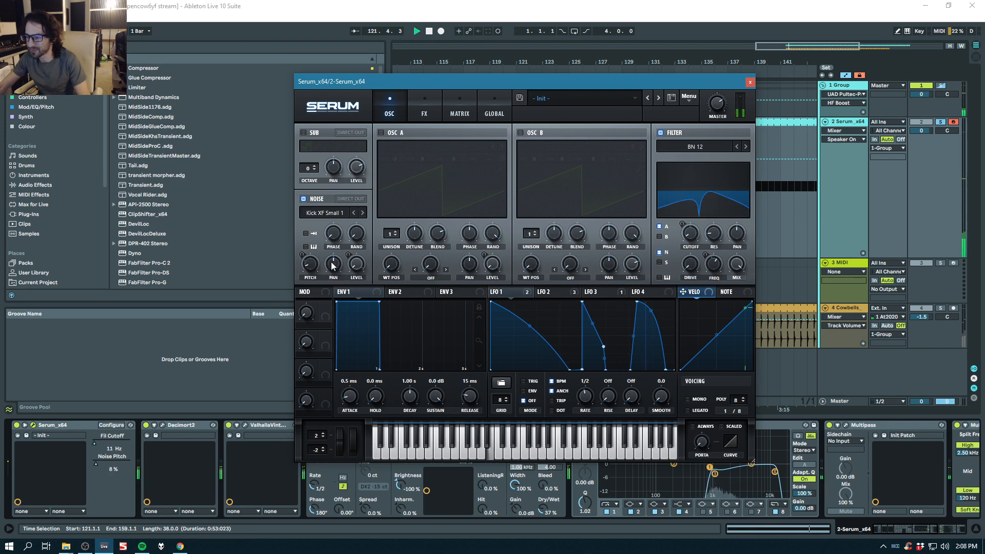
key("space")
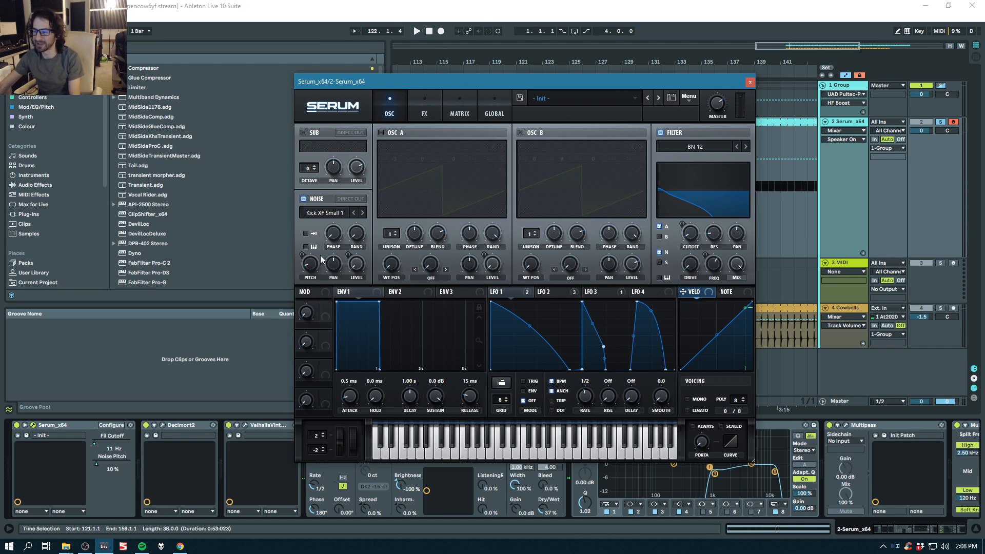
key("space")
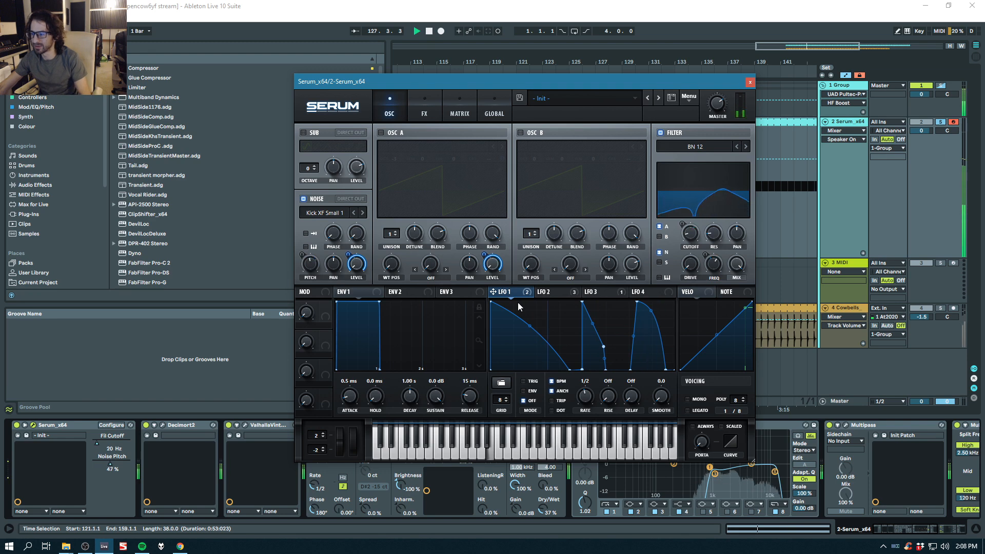
Step: Stop playback, examine Serum's LFO 2 and LFO 3 shapes and its effects page, and close the synth window
key("space")
left_click(545, 292)
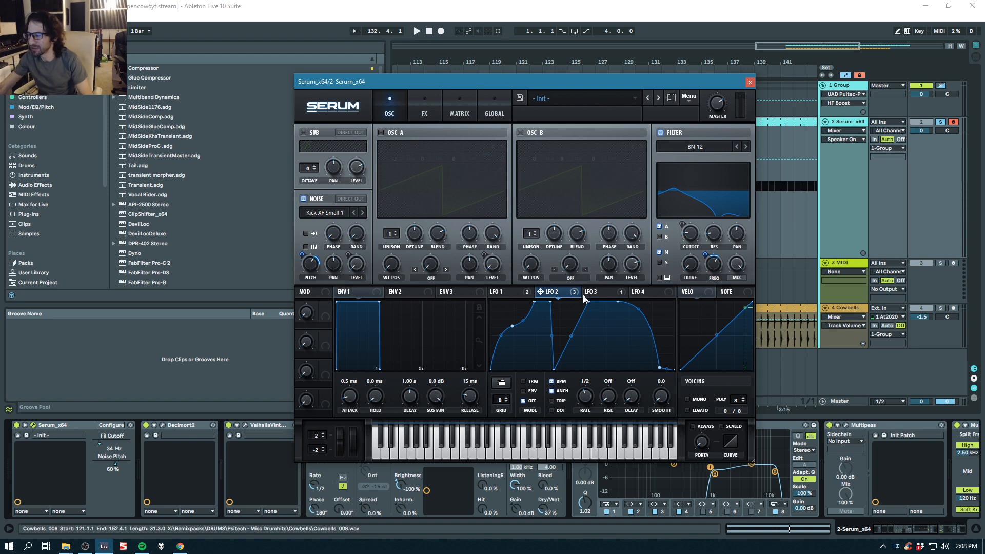
left_click(605, 292)
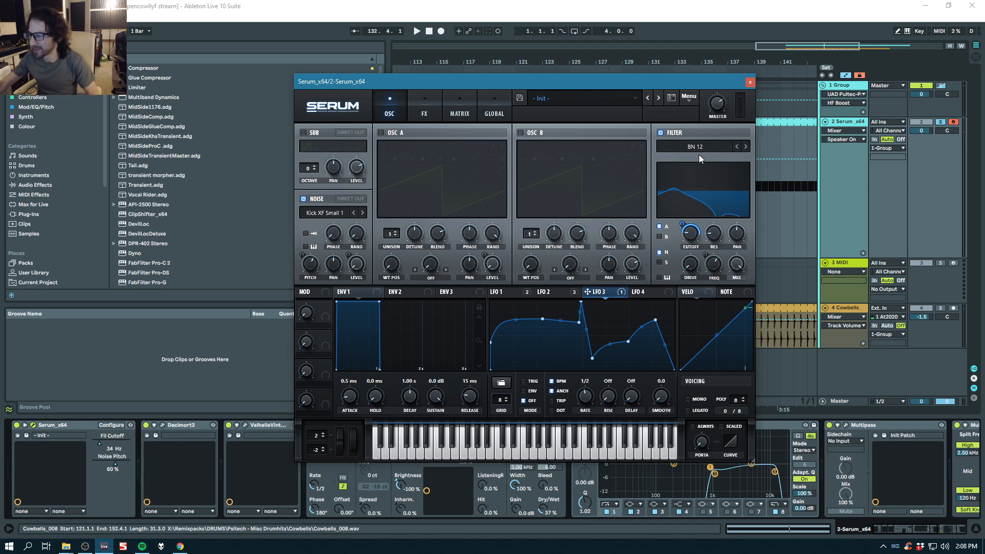
left_click(416, 110)
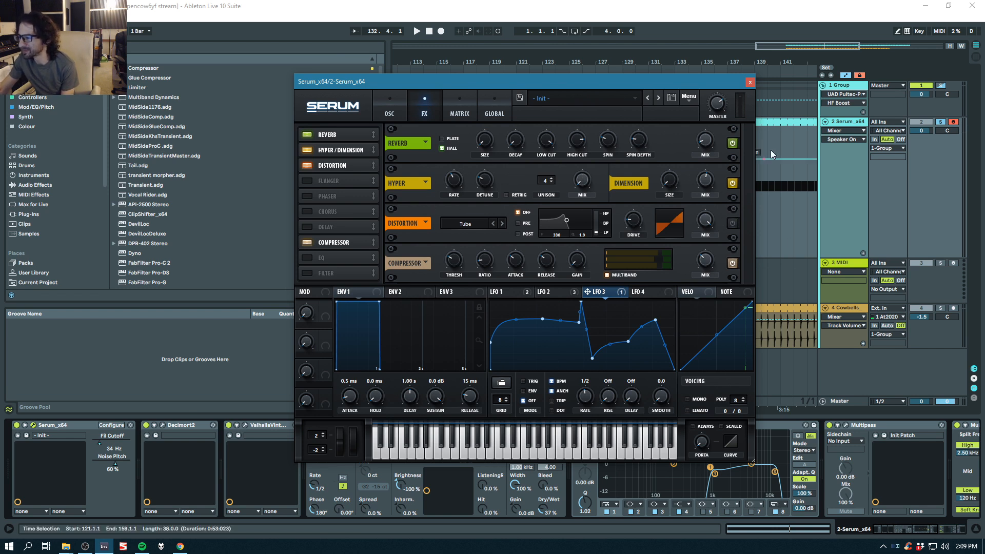
left_click(750, 82)
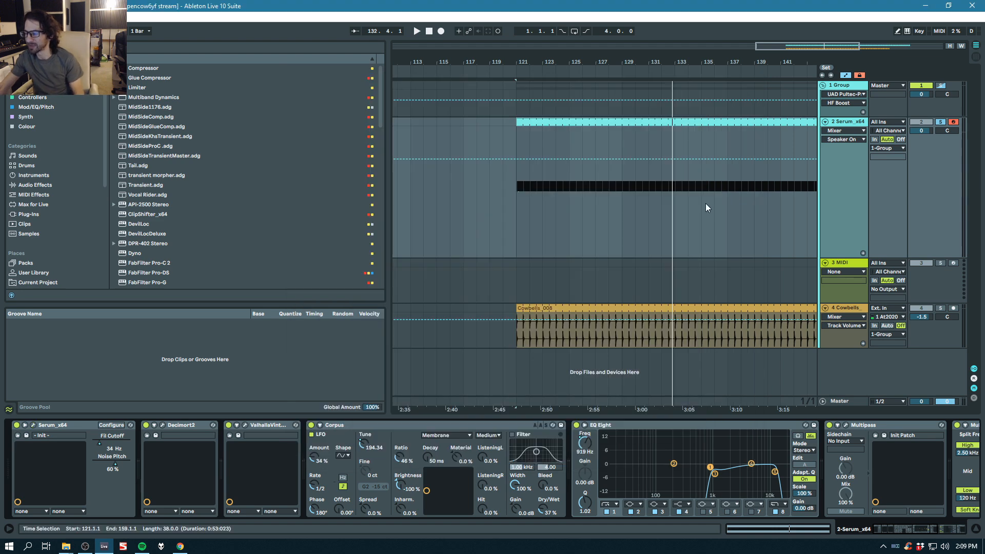
Step: Play the soloed Serum_x64 track from bar 129 and again from bar 139
left_click(621, 207)
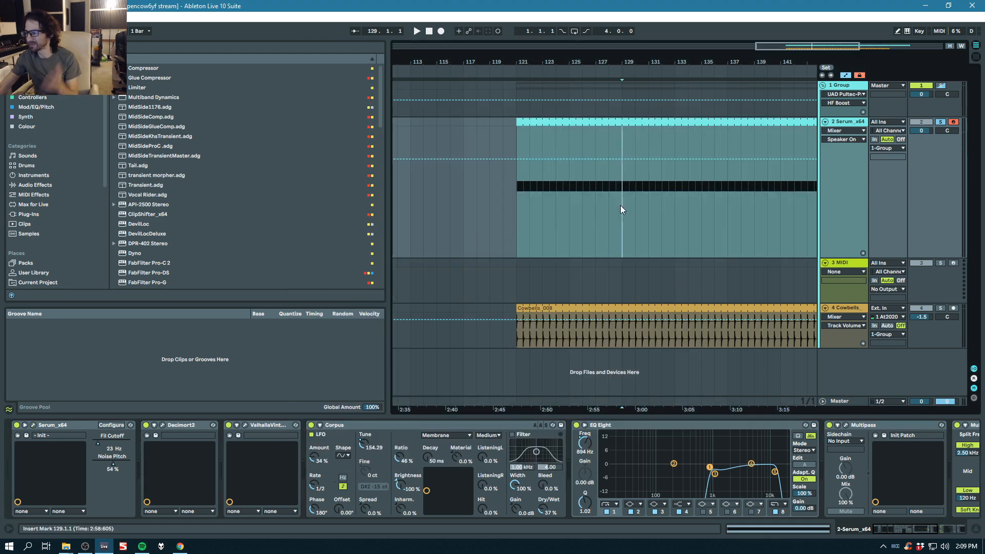
key("space")
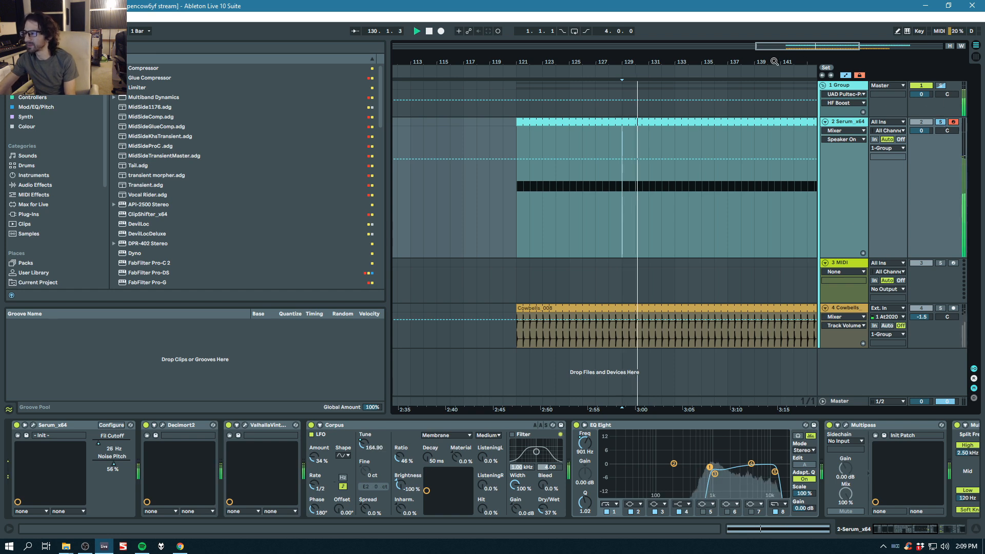
left_click(675, 197)
key("space")
left_click(622, 215)
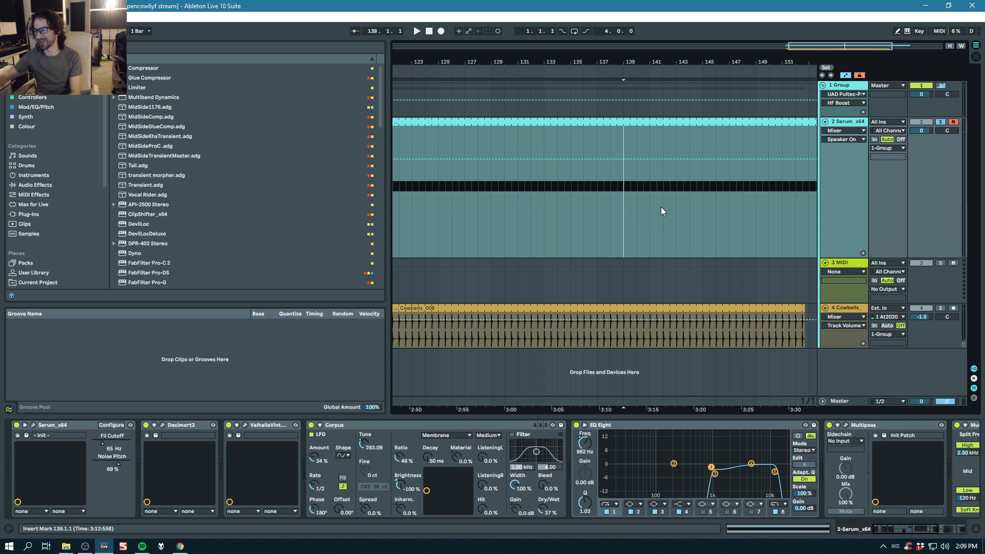
key("space")
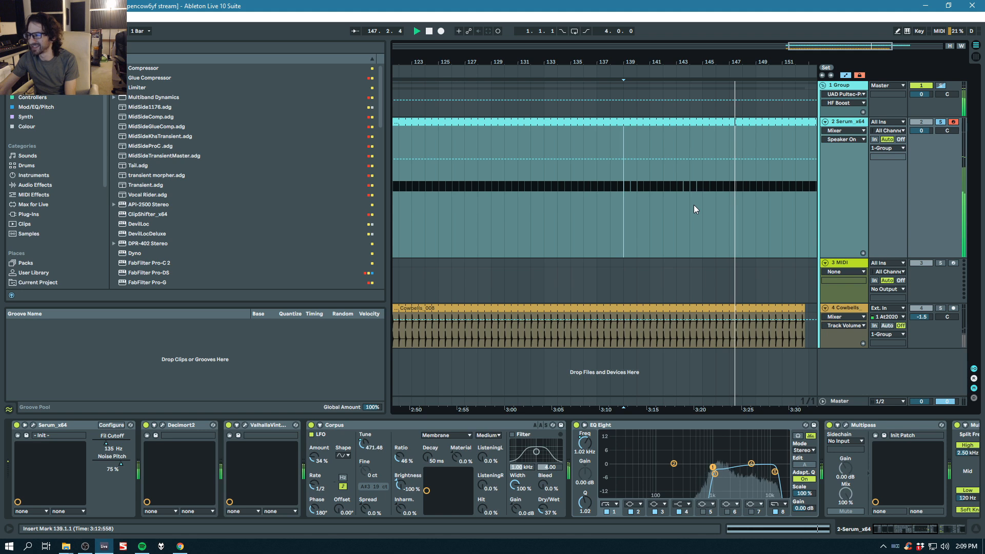
key("space")
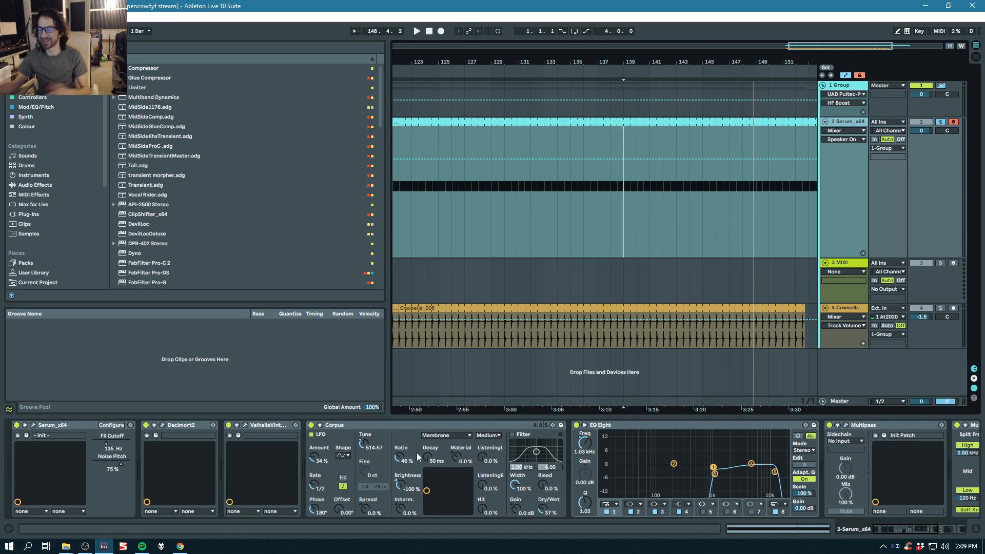
Step: Open the Serum_x64 track's Decimort2 window below its clip and display the Resampler Frequency automation
left_click(163, 424)
left_click_drag(580, 94, 455, 87)
left_click_drag(736, 92, 690, 214)
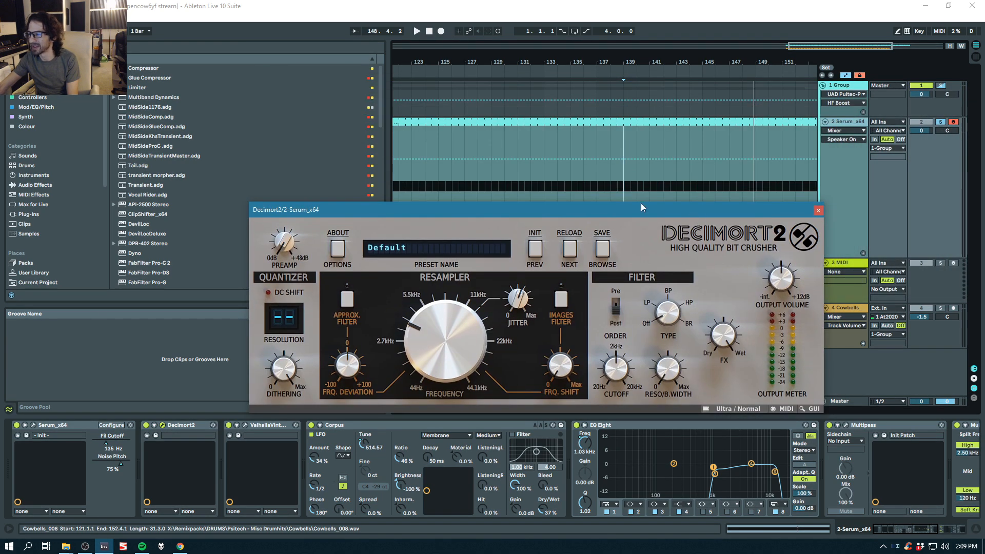
left_click(854, 129)
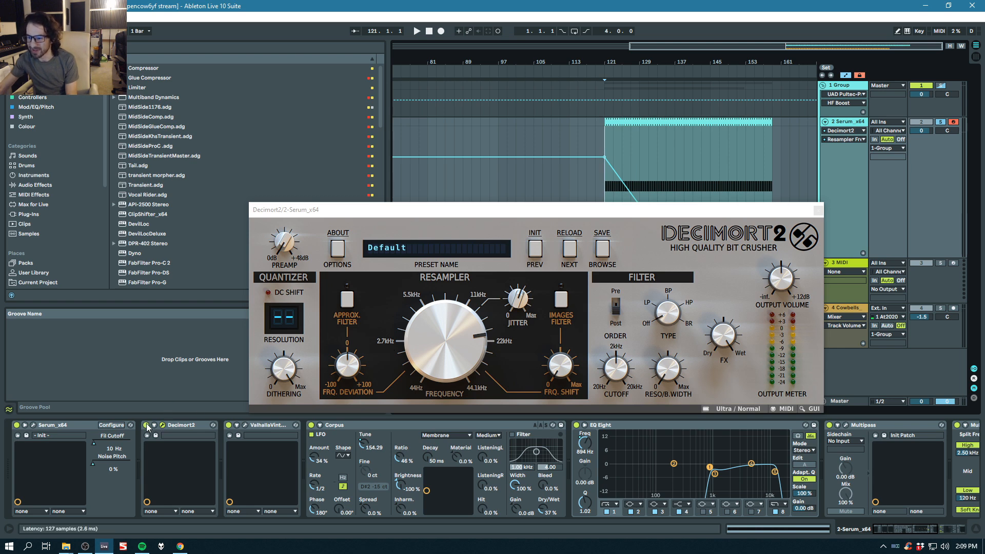
Step: Bypass Decimort2 and play the soloed Serum_x64 track from bar 137 without it
left_click(147, 426)
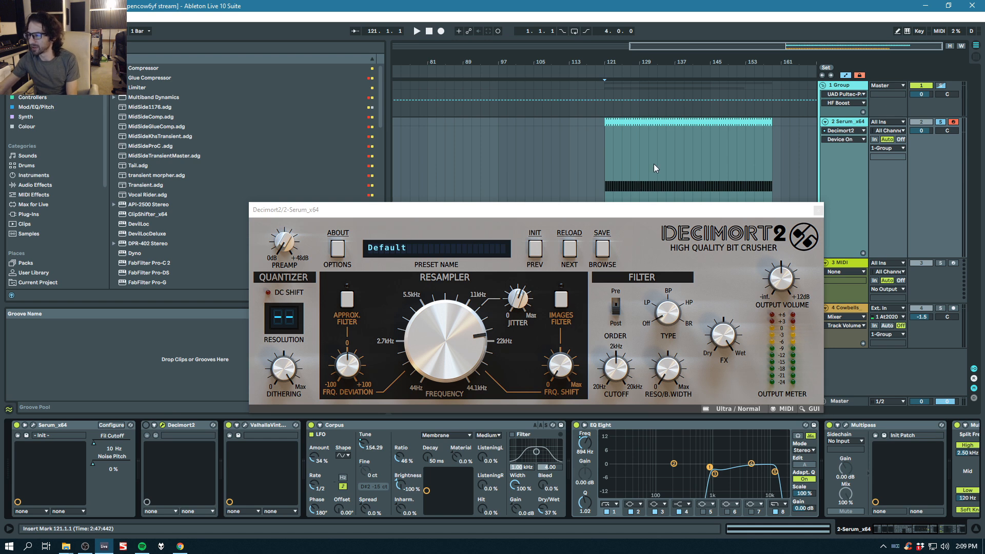
left_click(676, 171)
key("space")
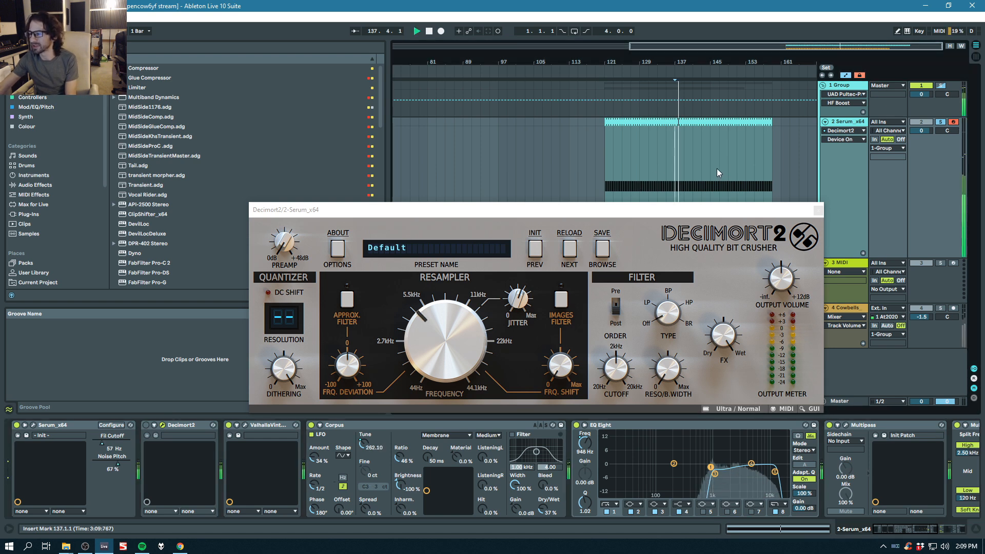
key("space")
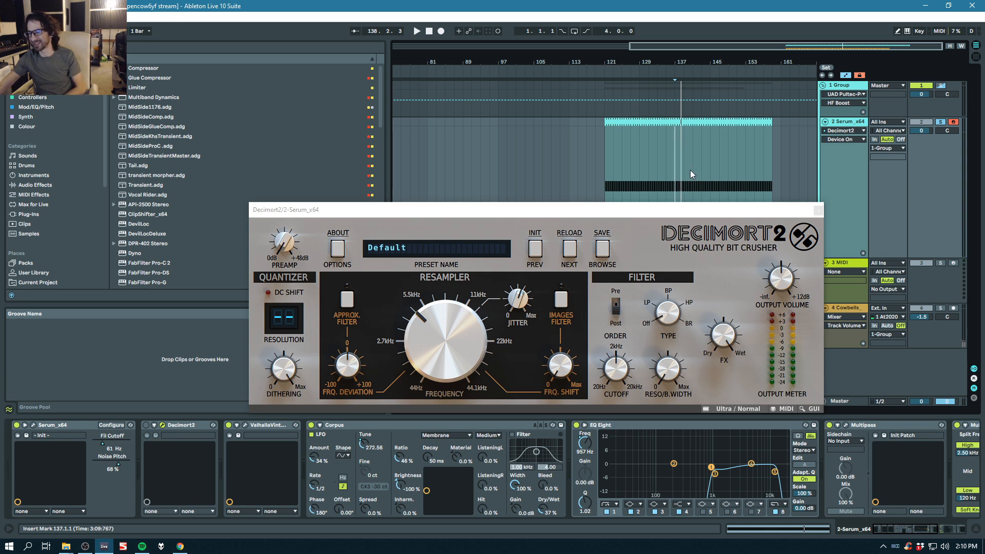
Step: Turn Decimort2 back on, resume playing the soloed track to compare, and close the plug-in window
left_click(211, 427)
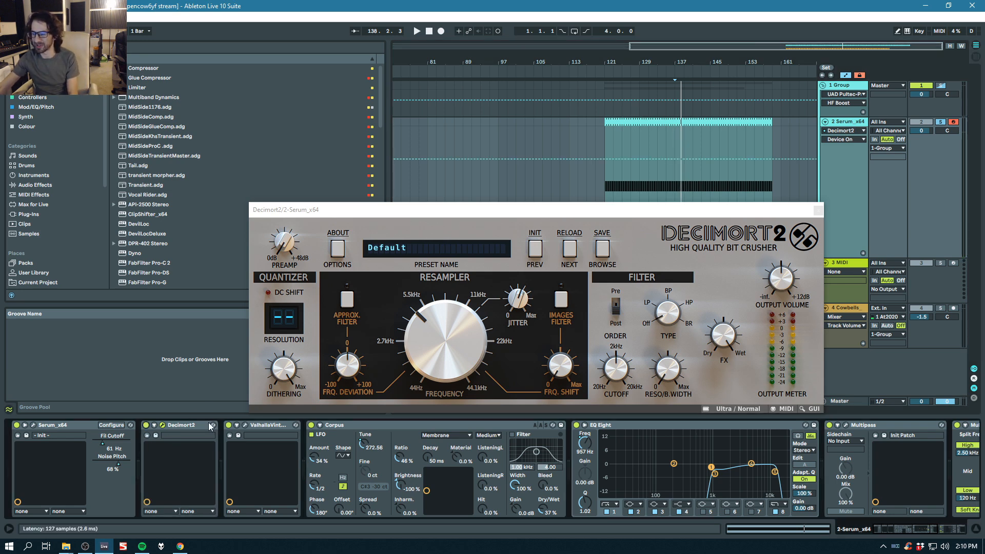
key("space")
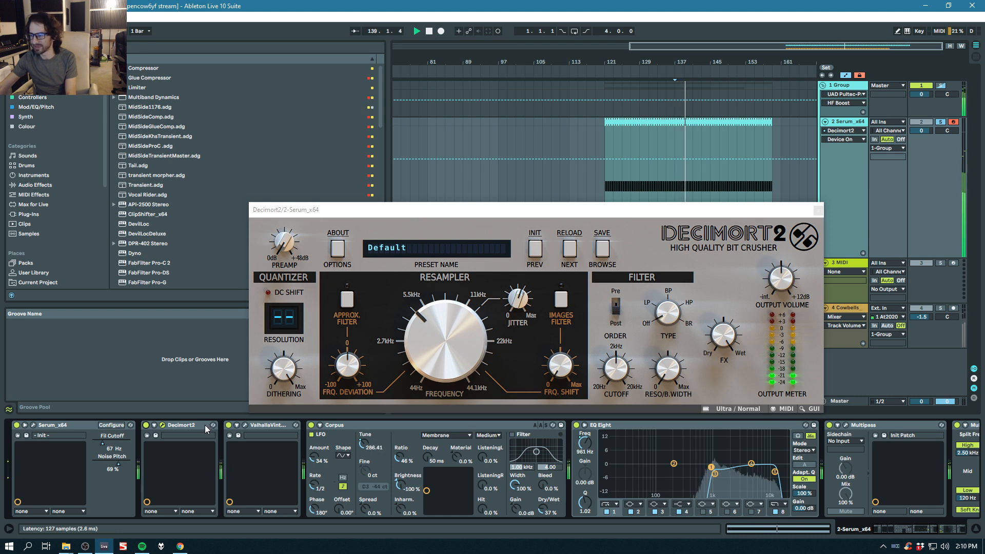
key("space")
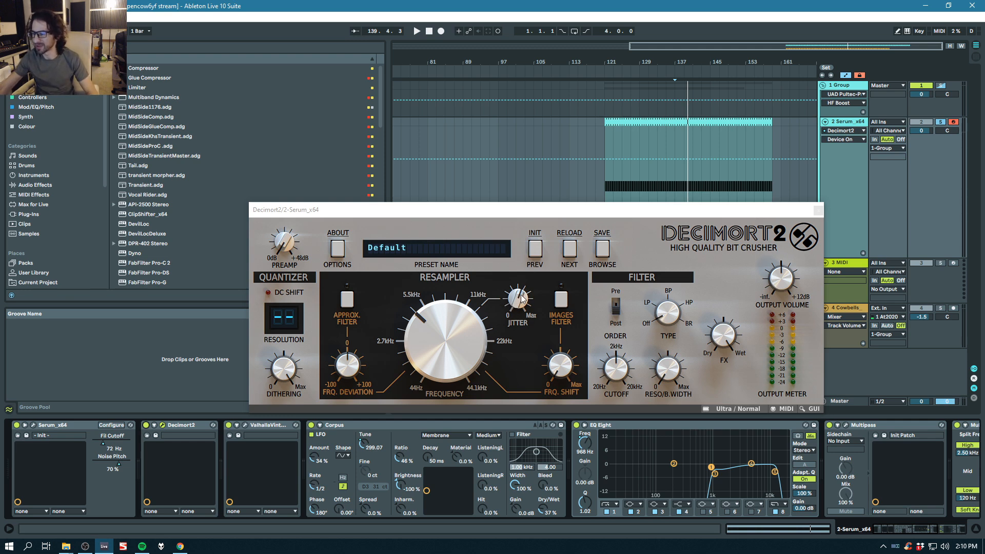
left_click(818, 210)
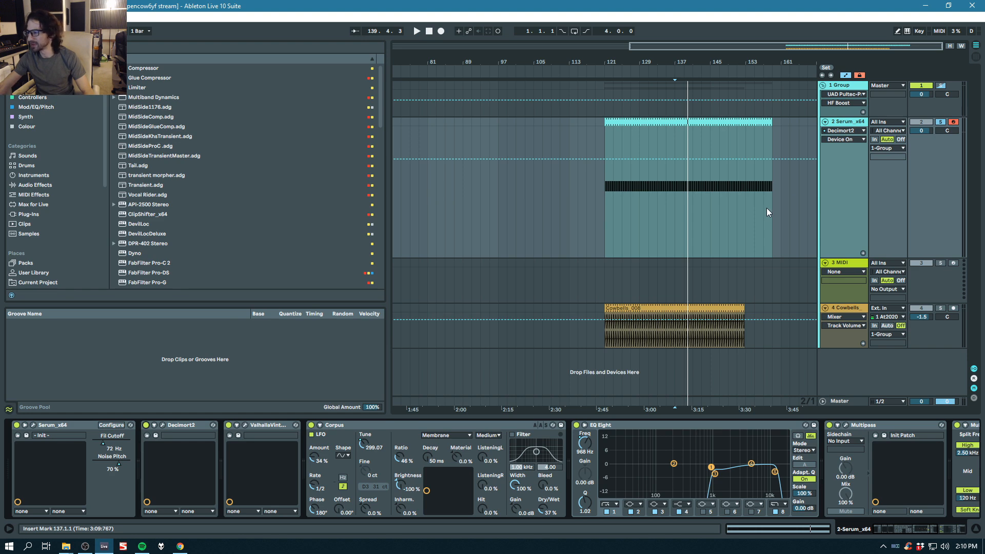
Step: Reopen the main project with the breakdown arrangement from the recently used sets
left_click(7, 17)
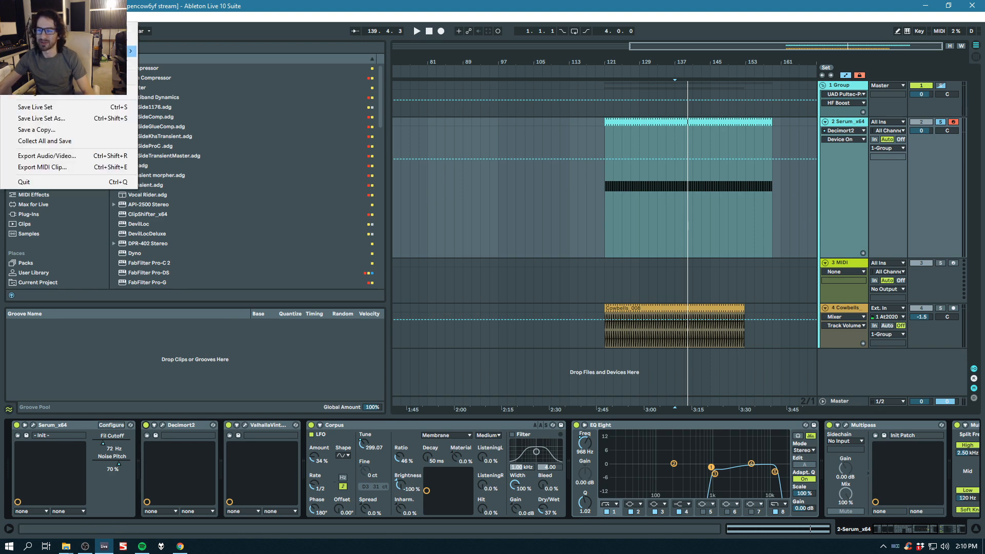
mouse_move(45, 51)
left_click(243, 239)
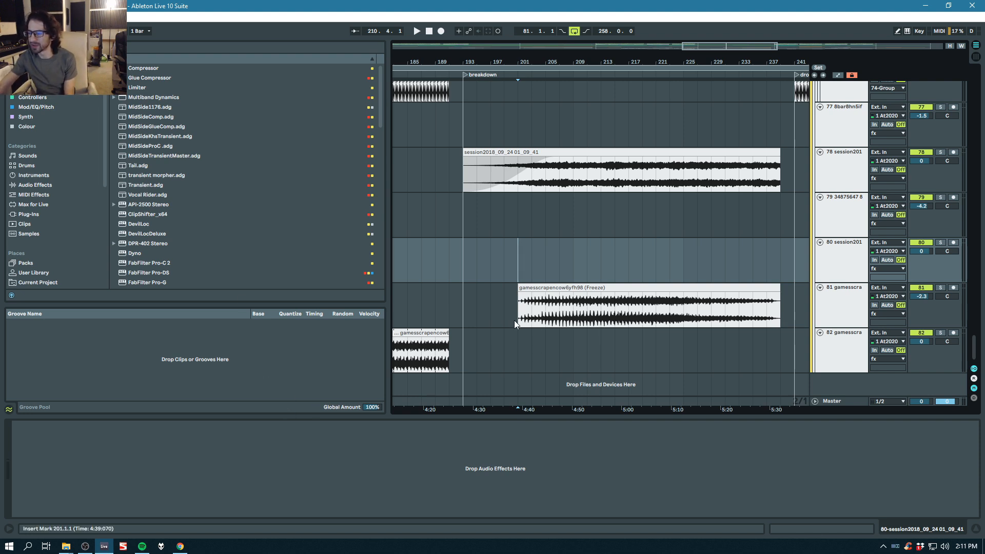
Step: Play the breakdown from bar 209, where track 56's no where else E4567 clip starts, and close the VoxengoRecorder window
left_click_drag(569, 58, 574, 85)
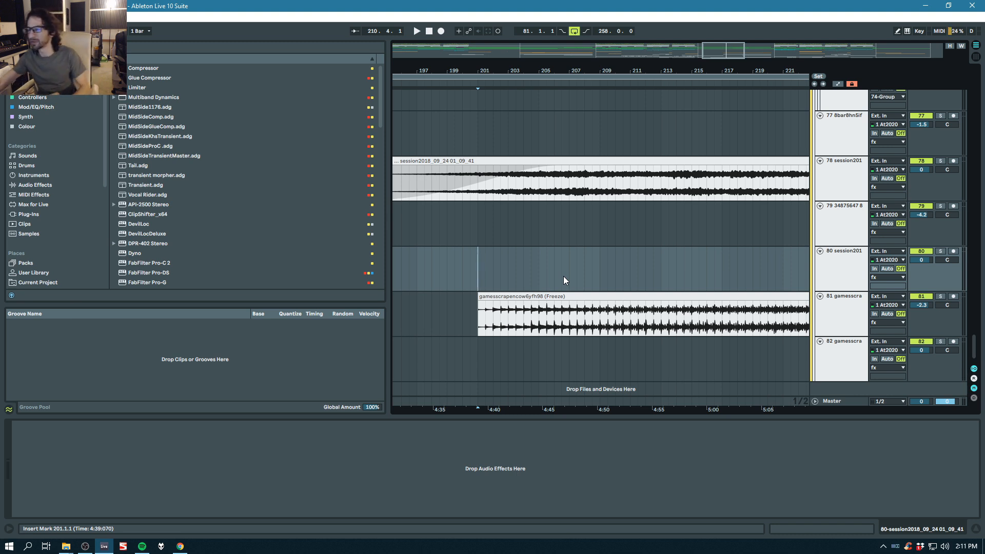
left_click_drag(489, 71, 515, 34)
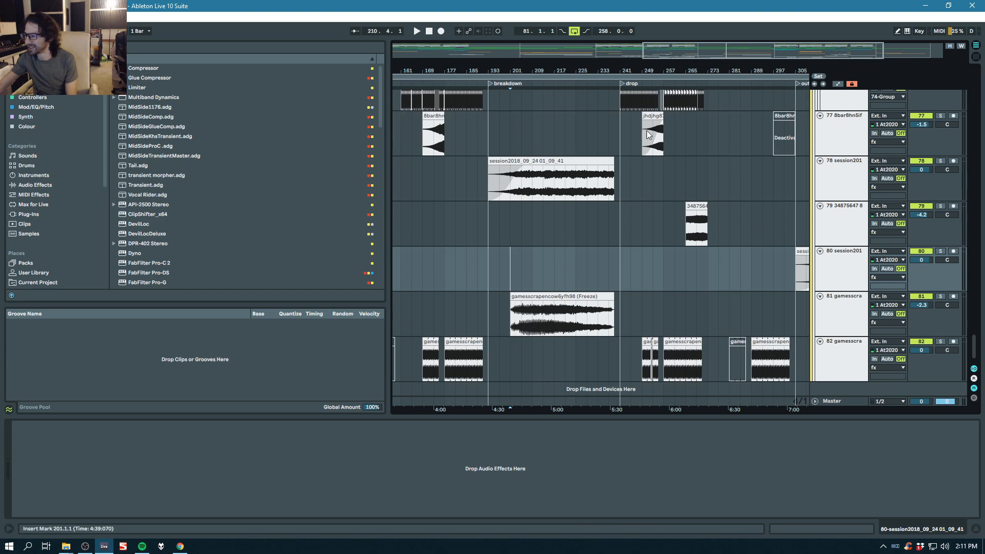
scroll(654, 152, "down", 1)
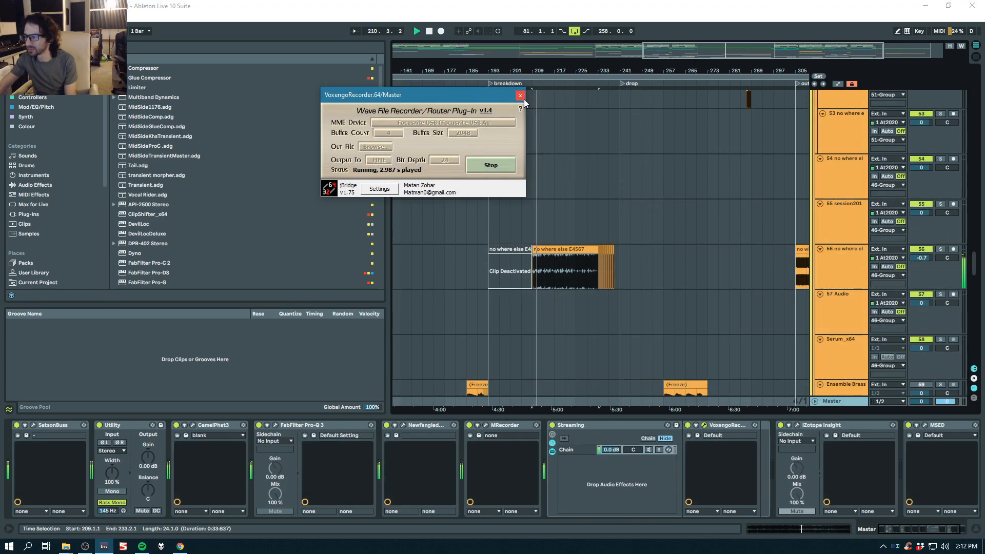
left_click(520, 96)
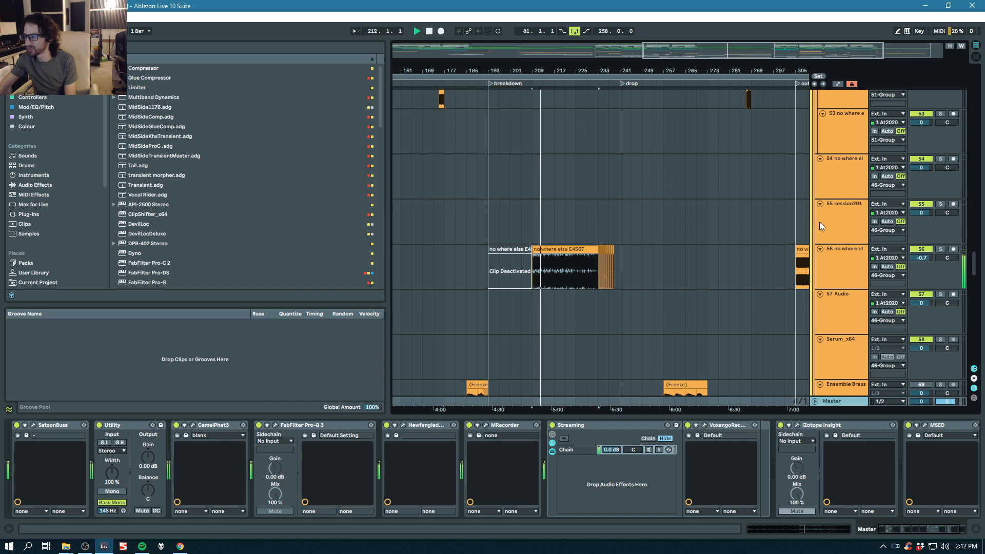
Step: Solo the vocal track 23 during the breakdown, show its device chain, and unsolo it
left_click_drag(978, 273, 983, 163)
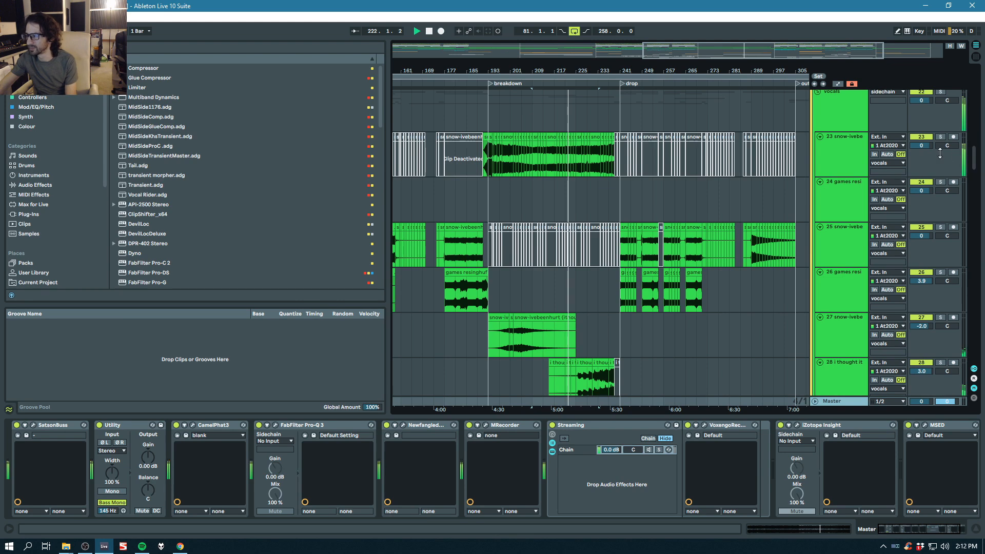
left_click(940, 137)
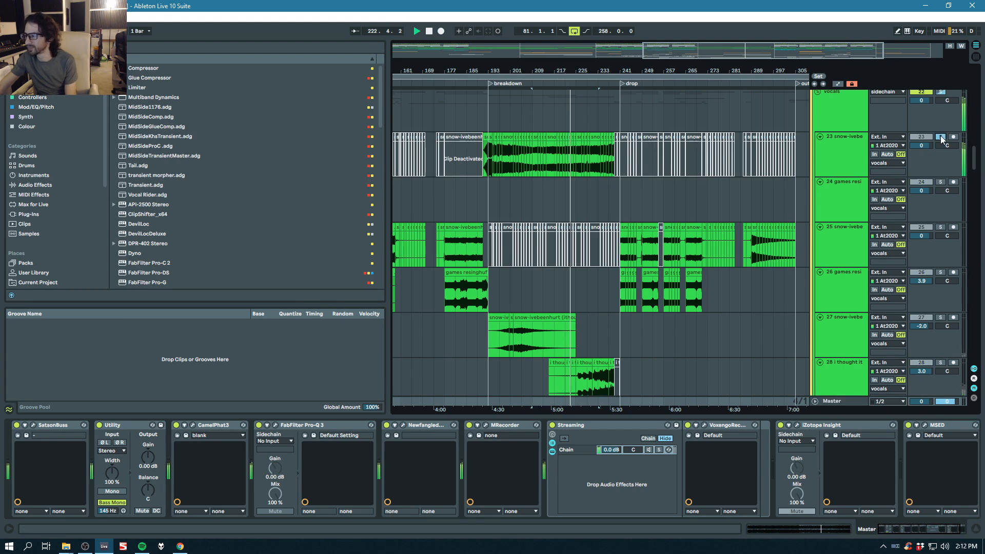
left_click(852, 150)
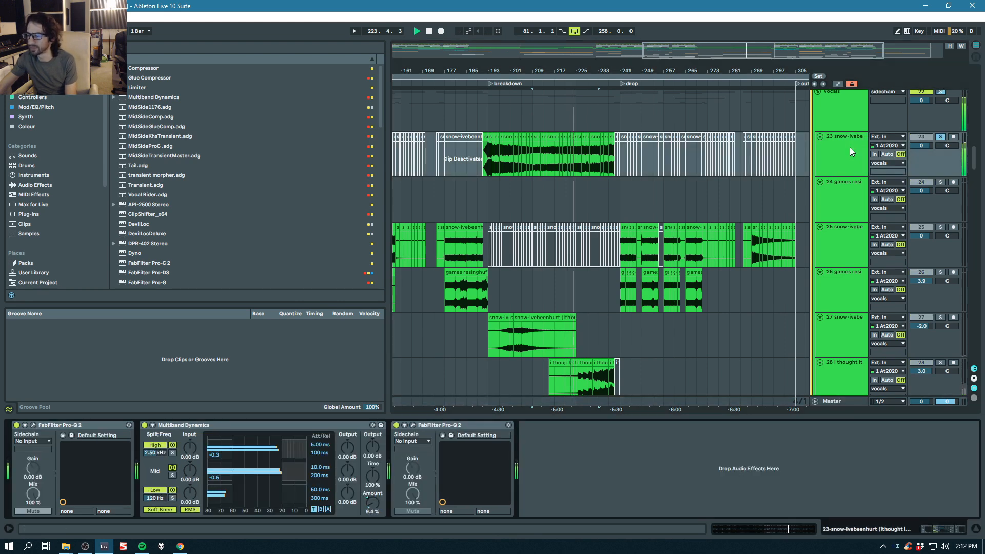
left_click(941, 138)
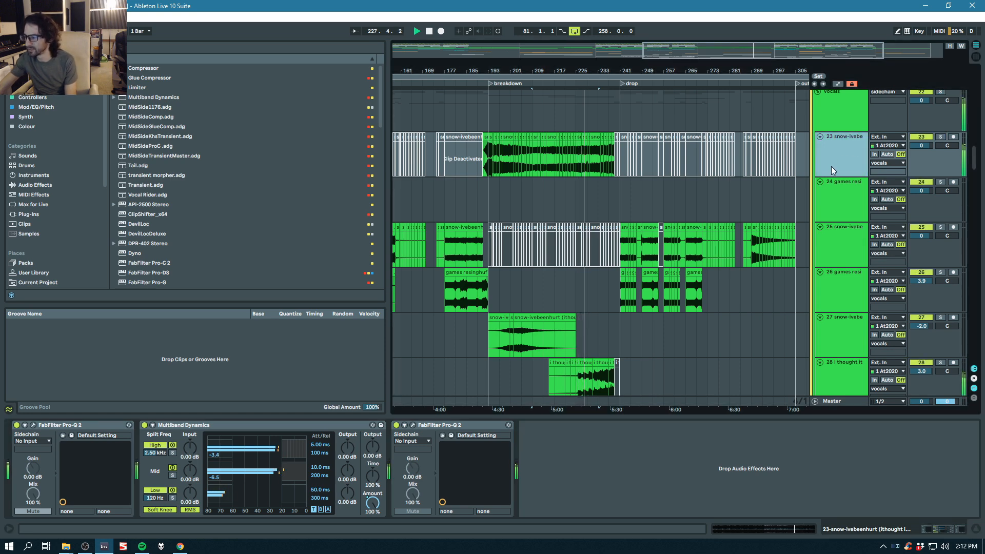
Step: Solo track 56 at the end of the breakdown, play its chopped no where else E4567 clips from bar 233, and unsolo it
scroll(847, 165, "up", 10)
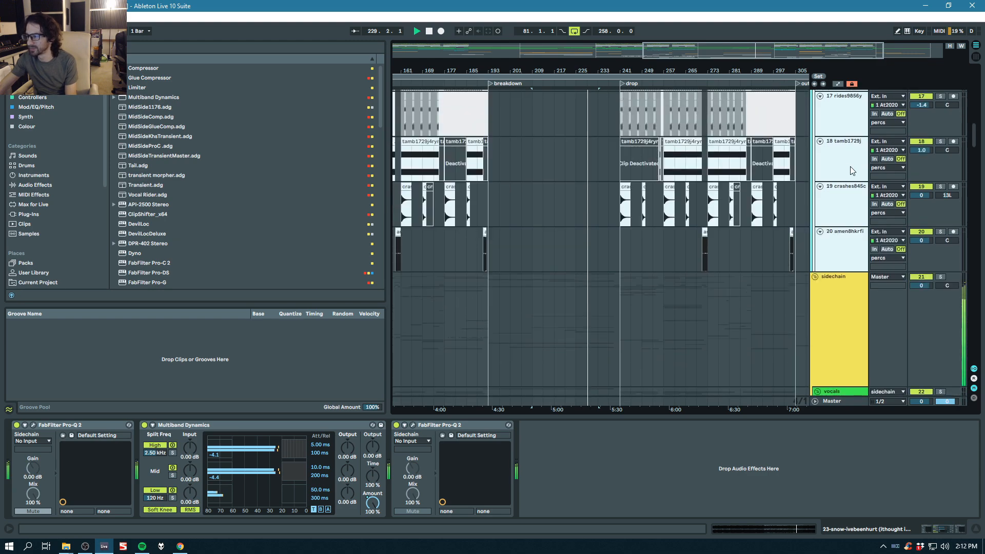
scroll(888, 162, "up", 2)
left_click_drag(975, 126, 979, 285)
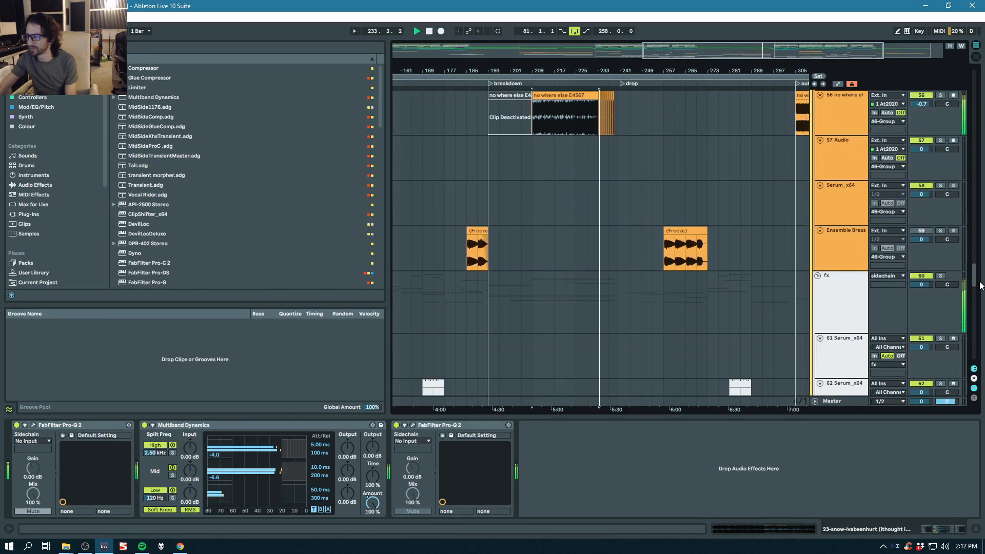
scroll(880, 178, "up", 4)
left_click_drag(611, 72, 599, 149)
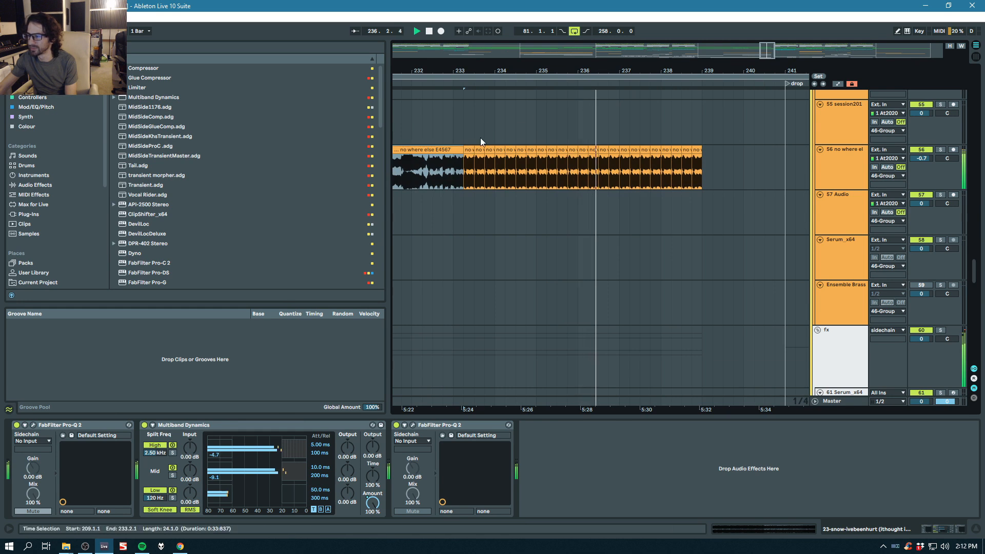
key("space")
left_click(452, 175)
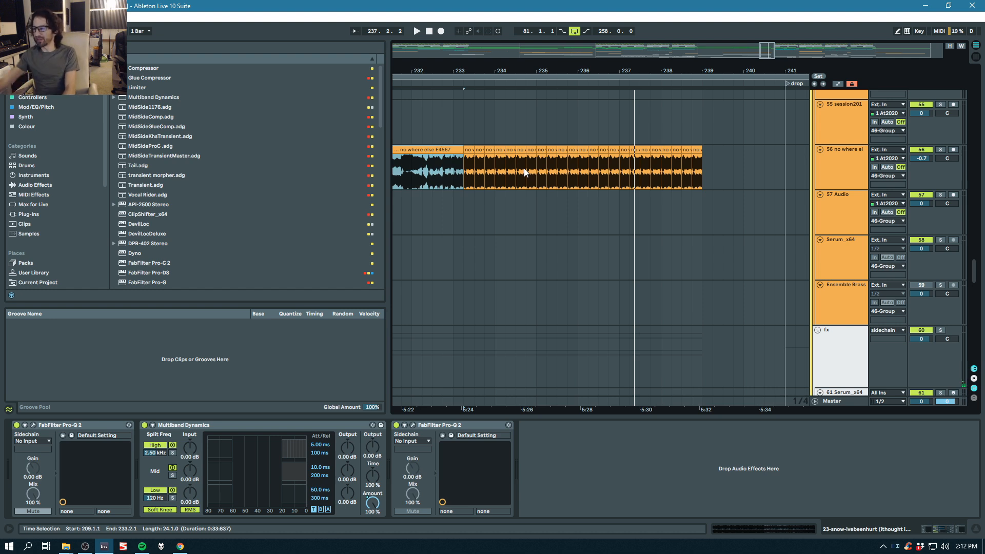
left_click(454, 171)
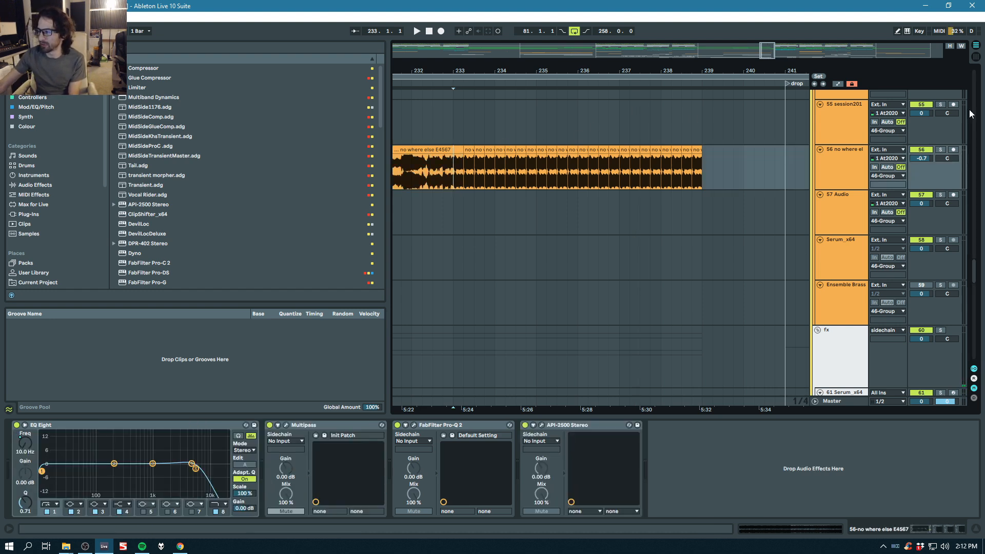
left_click(940, 150)
key("space")
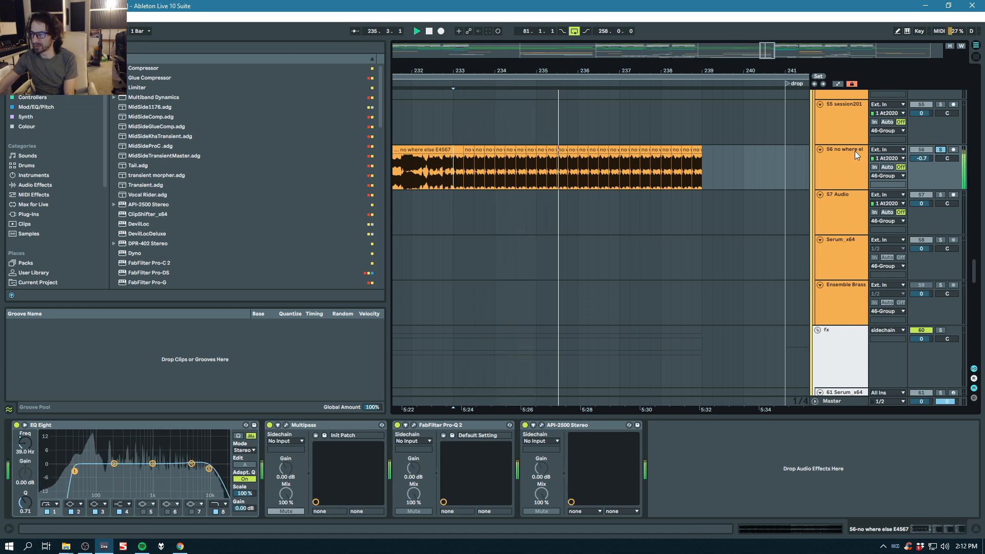
left_click(941, 150)
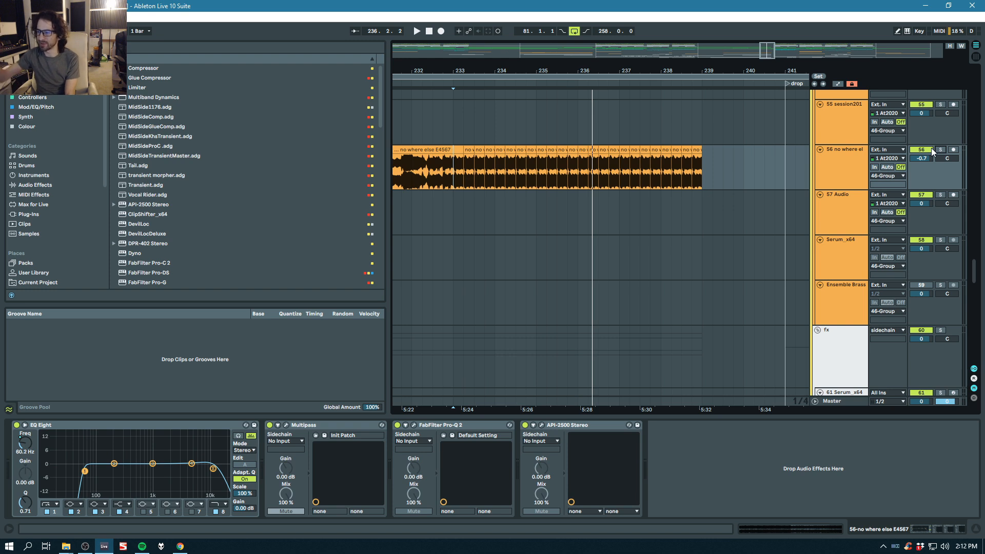
Step: Solo track 56, audition its chopped no where else E4567 clips with its device chain shown, and return the playback position to bar 233
left_click(940, 150)
key("space")
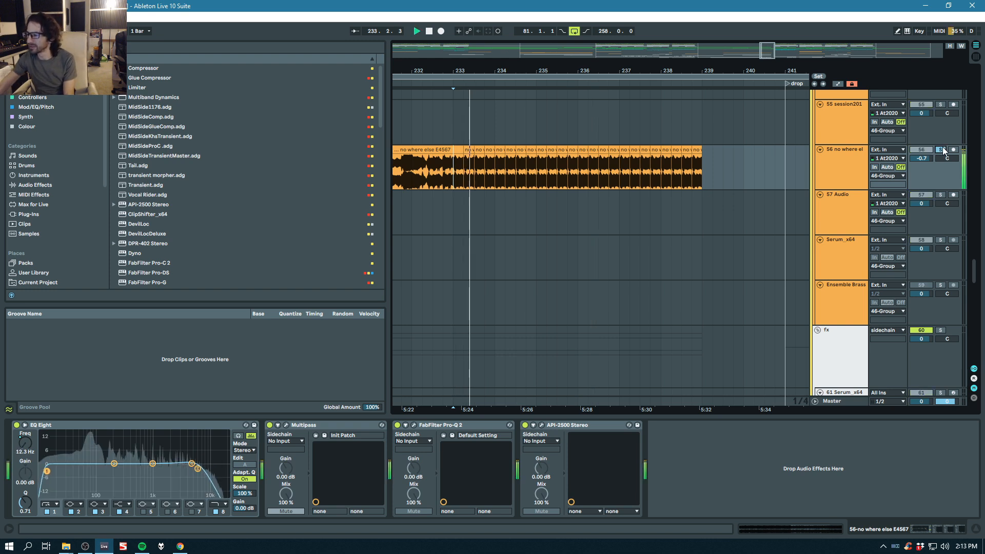
left_click(841, 165)
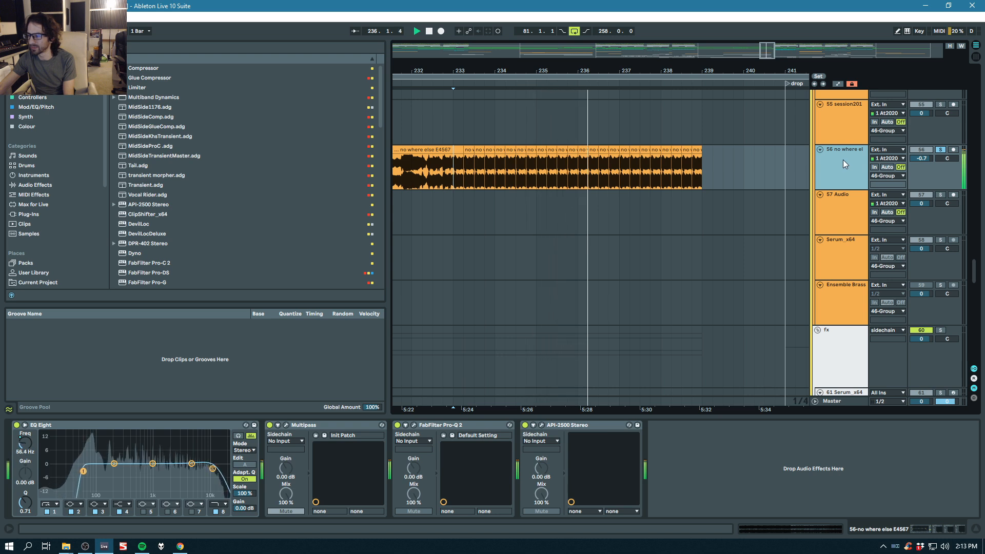
key("space")
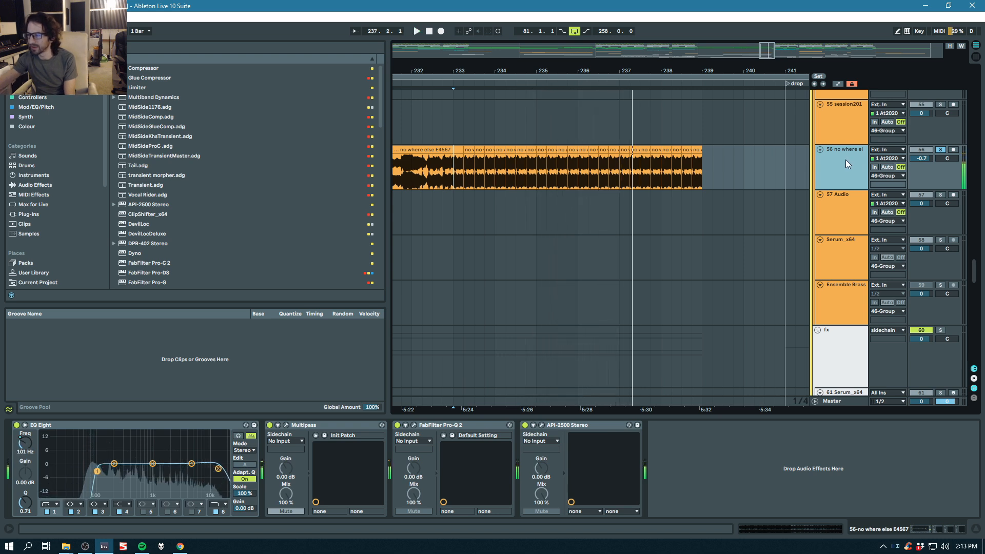
key("space")
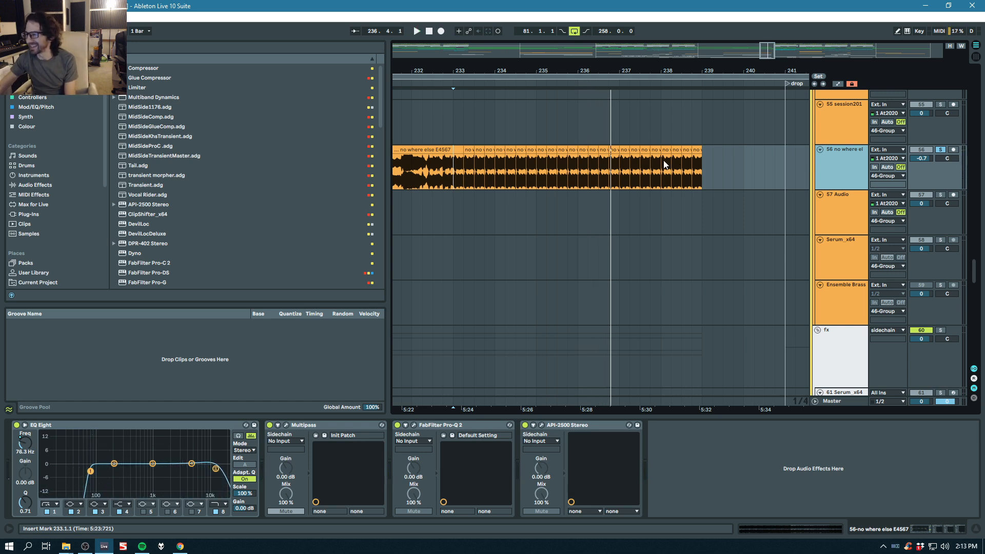
left_click(677, 167)
left_click(456, 171)
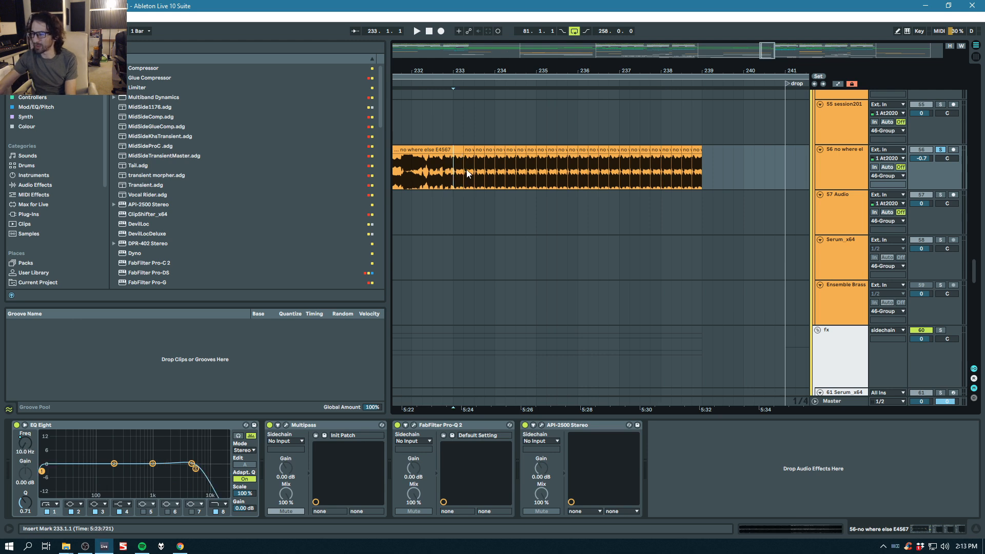
Step: Open the API-2500 compressor window on track 56 to examine its settings, and close it
left_click(541, 425)
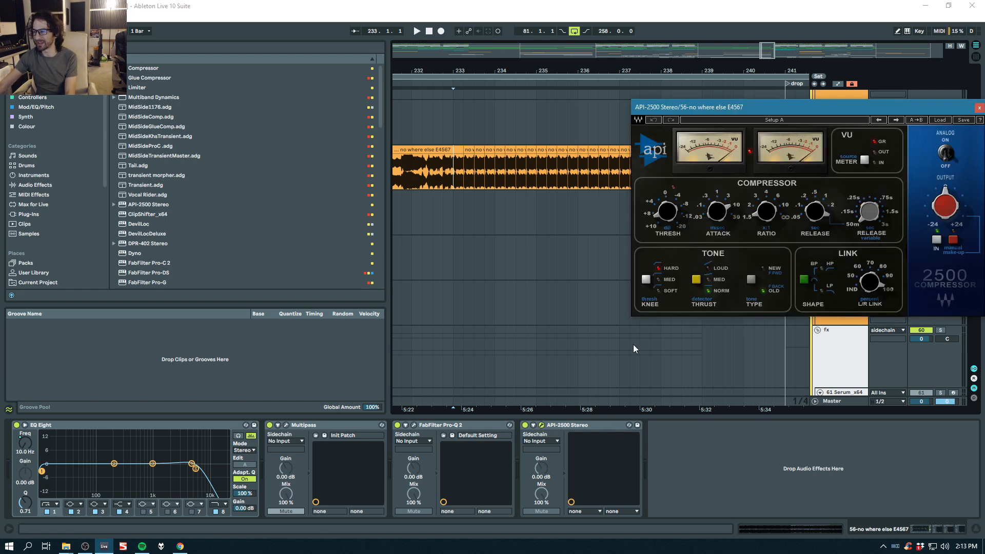
left_click_drag(757, 106, 535, 116)
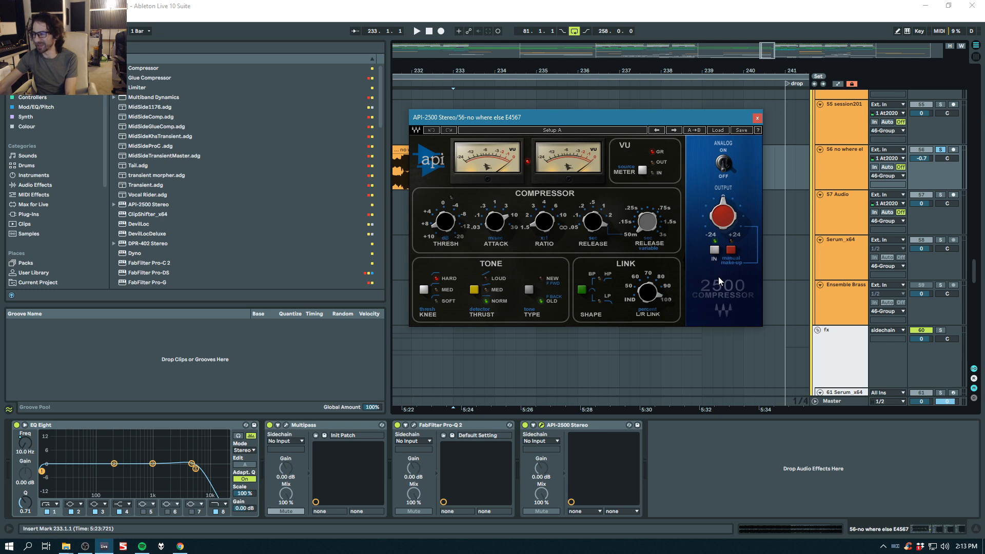
left_click(757, 119)
Step: Replay the soloed track 56 from bar 233, stop playback, and unsolo the track
key("space")
key("space")
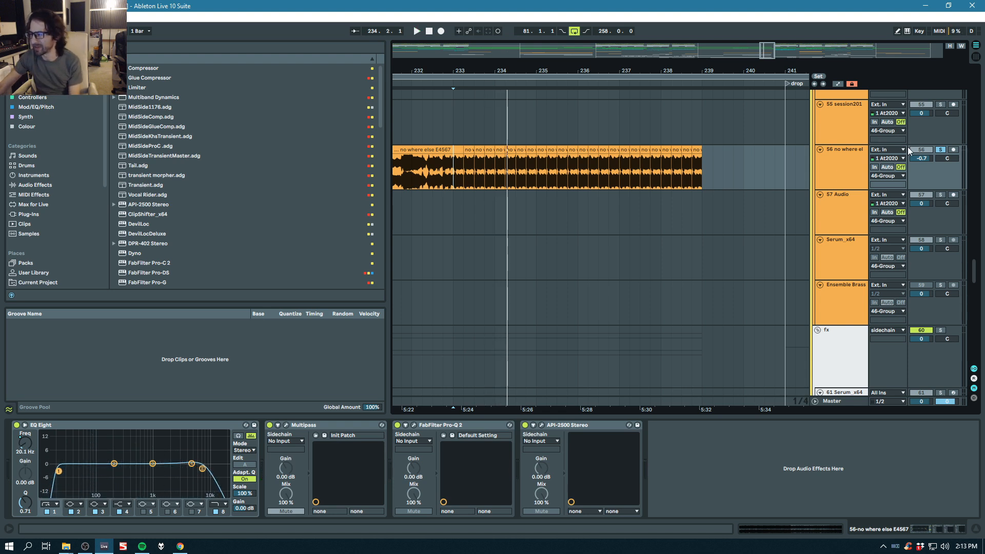
left_click(940, 149)
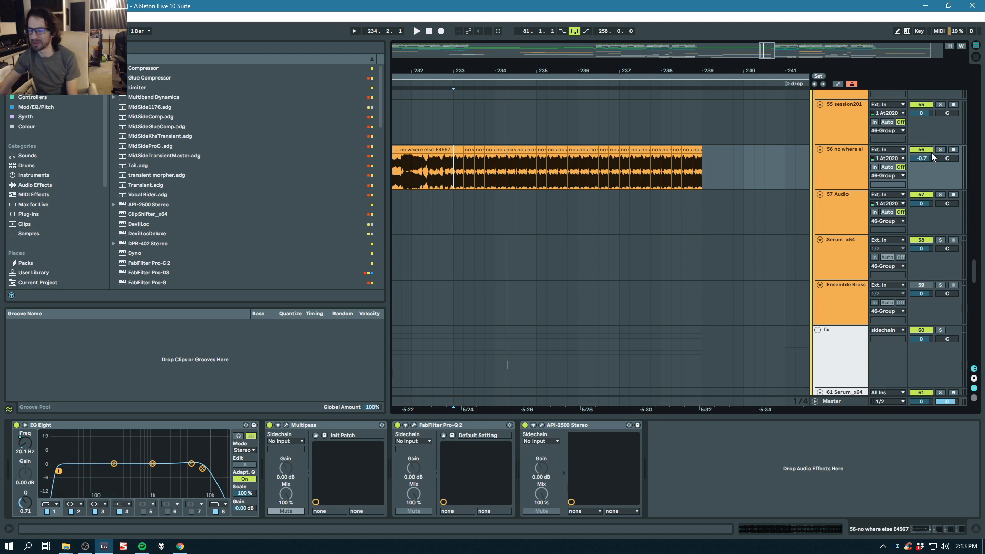
Step: Play the full mix from bar 233 through the end of the breakdown into the drop
left_click(587, 184)
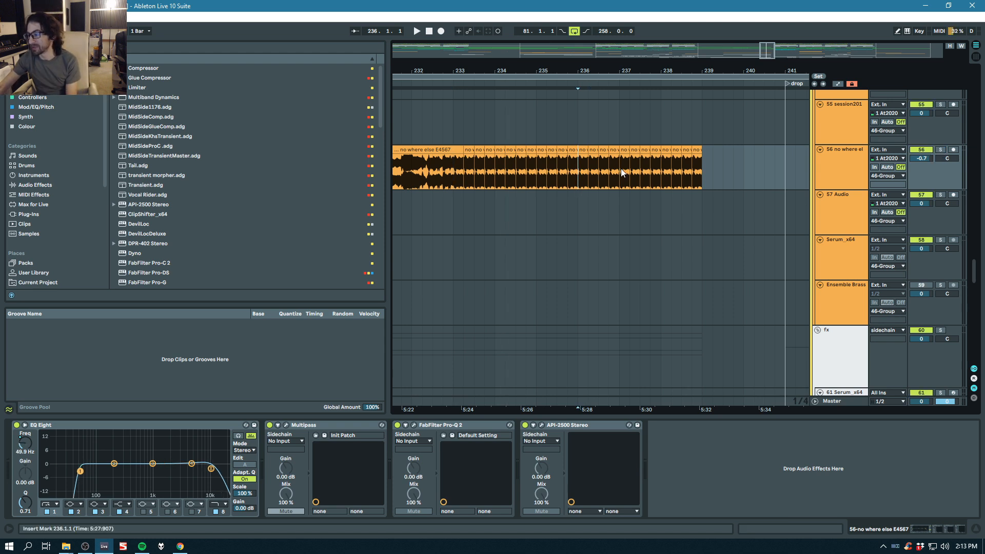
left_click(454, 183)
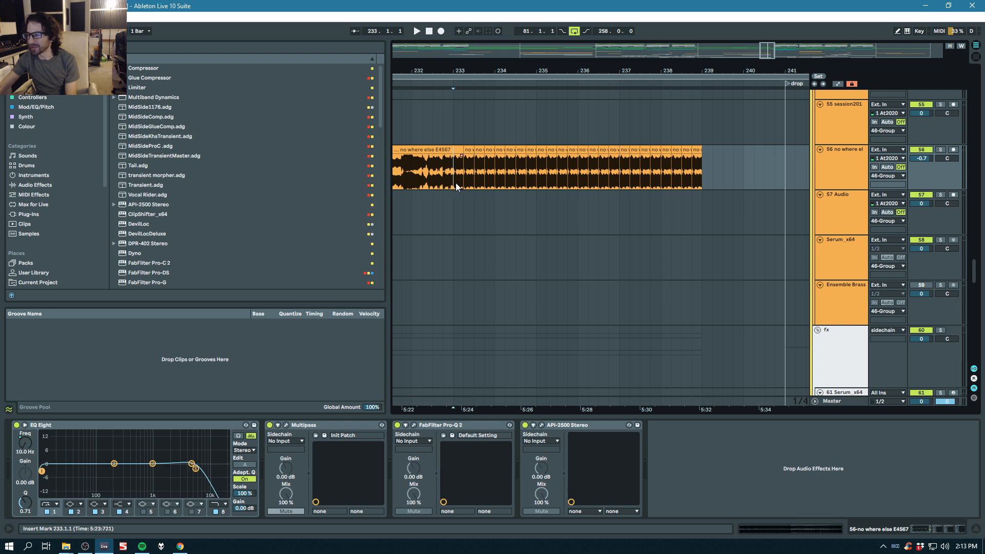
key("space")
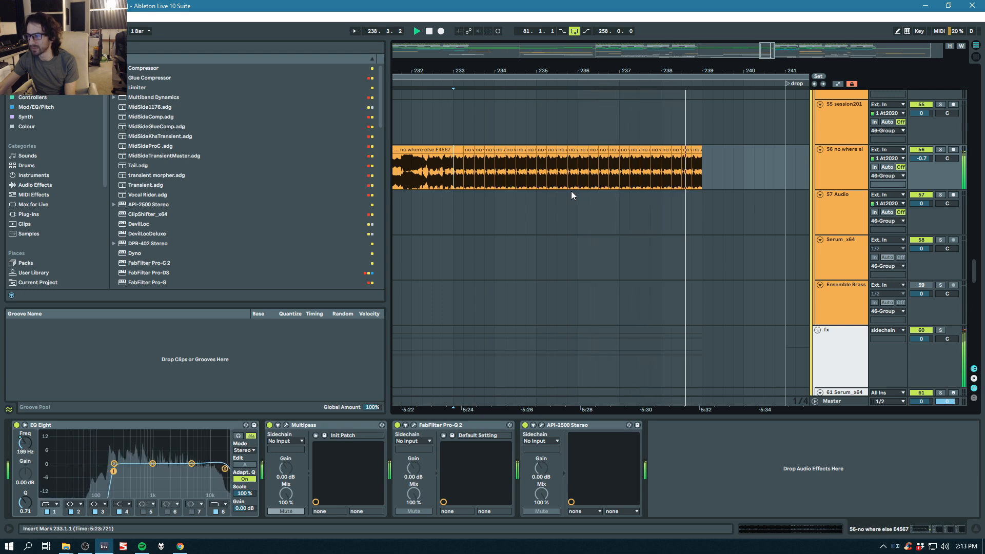
mouse_move(645, 70)
left_mouse_down()
mouse_move(645, 53)
mouse_move(635, 56)
left_mouse_up()
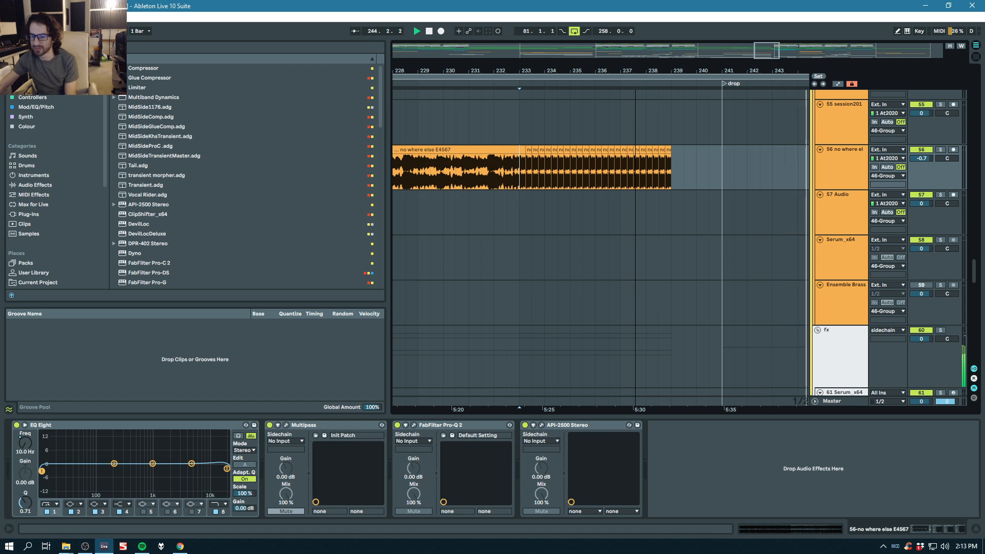
left_click_drag(635, 57, 542, 38)
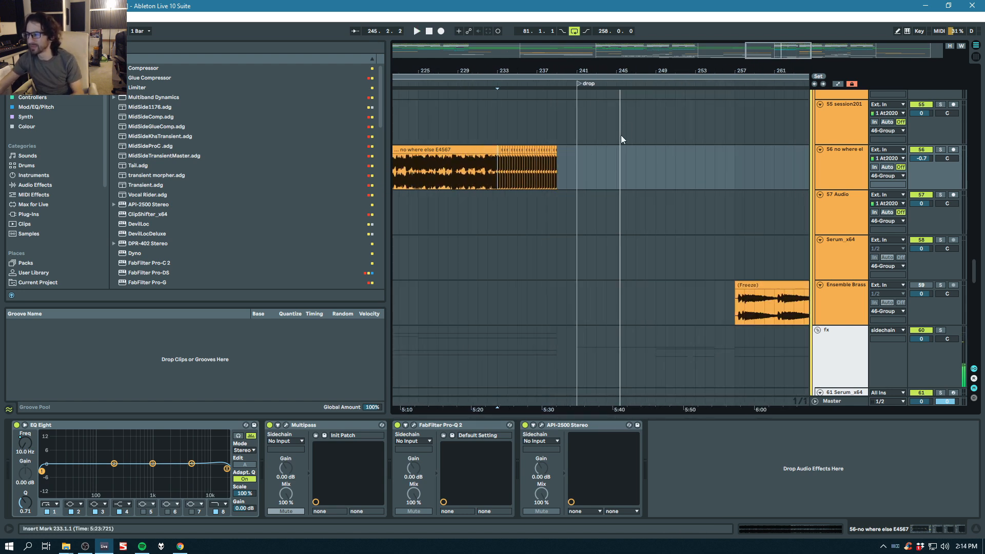
Step: Solo the bass bus group and play its frozen Serum clips from the drop at bar 241
left_click(581, 156)
key("space")
left_click_drag(973, 270, 977, 190)
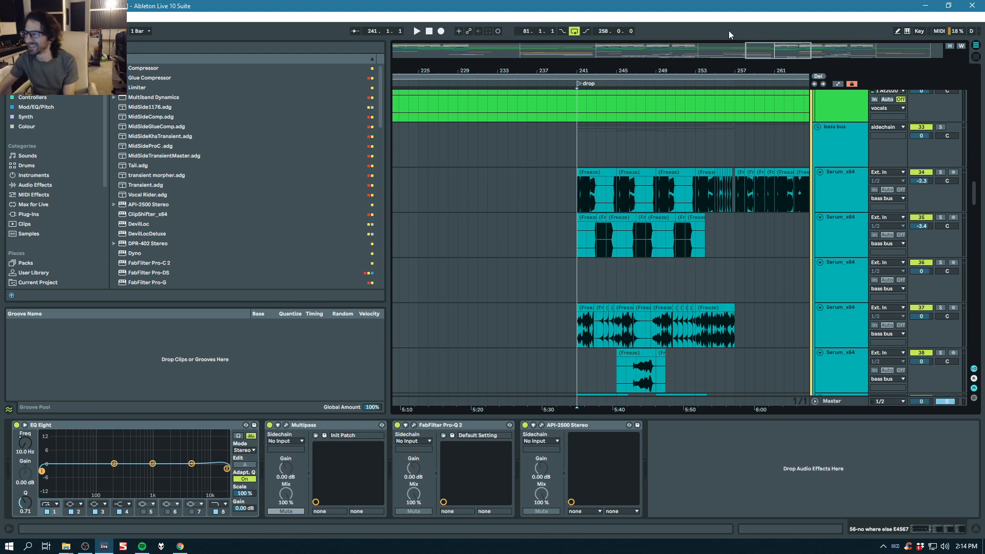
left_click_drag(585, 69, 480, 66)
left_click(454, 193)
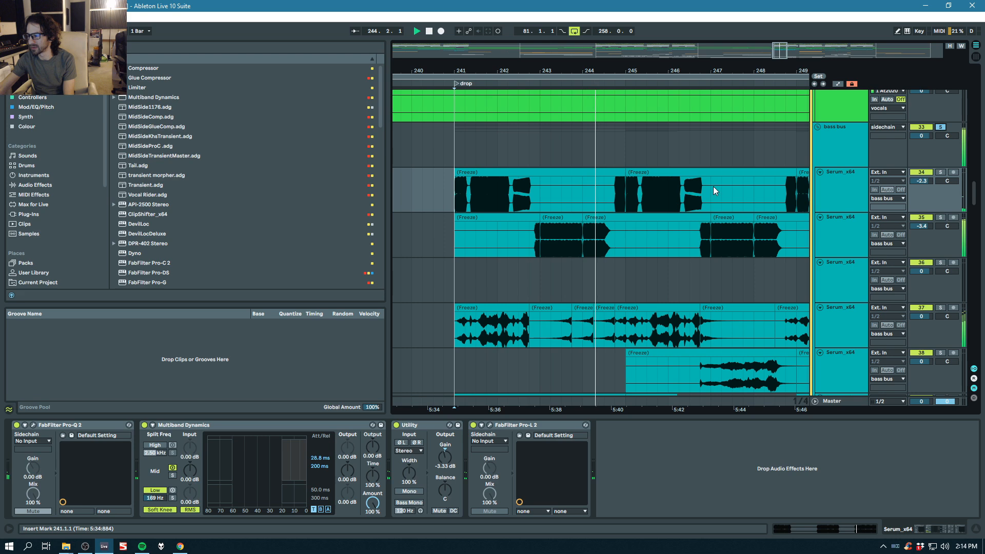
scroll(713, 187, "down", 5)
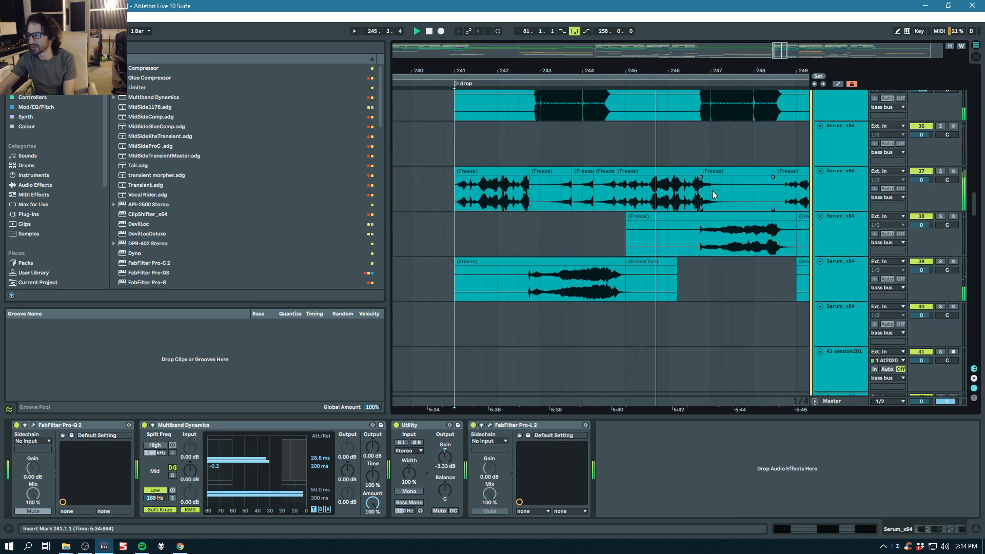
scroll(712, 188, "up", 2)
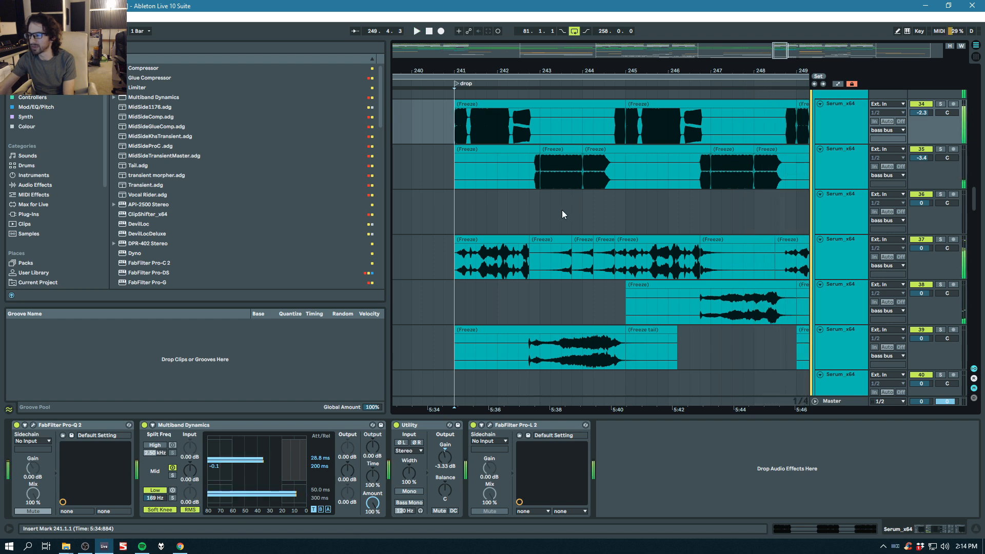
Step: Replay the bass bus from bar 241, briefly soloing and unsoloing Serum track 37
left_click(454, 203)
key("space")
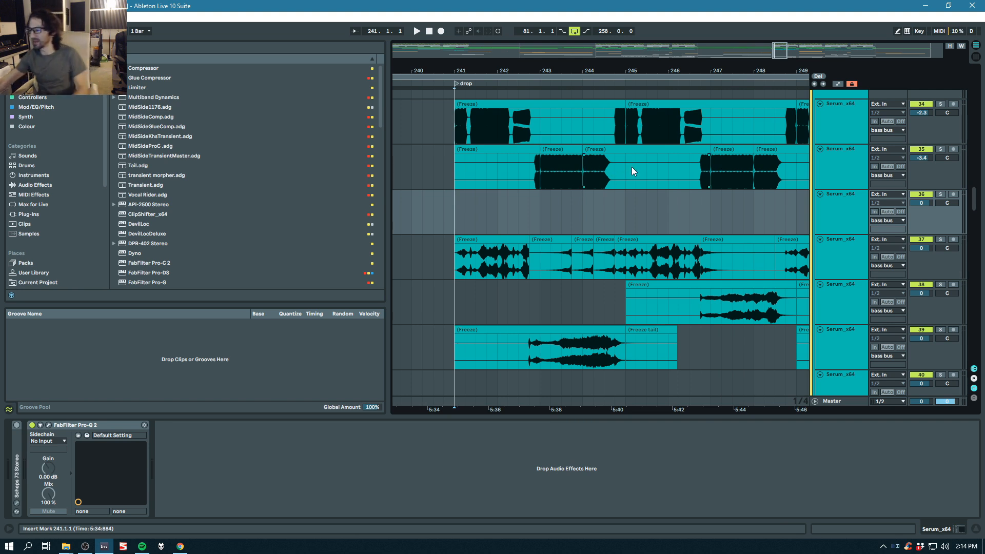
scroll(620, 288, "down", 2)
key("space")
left_click(940, 185)
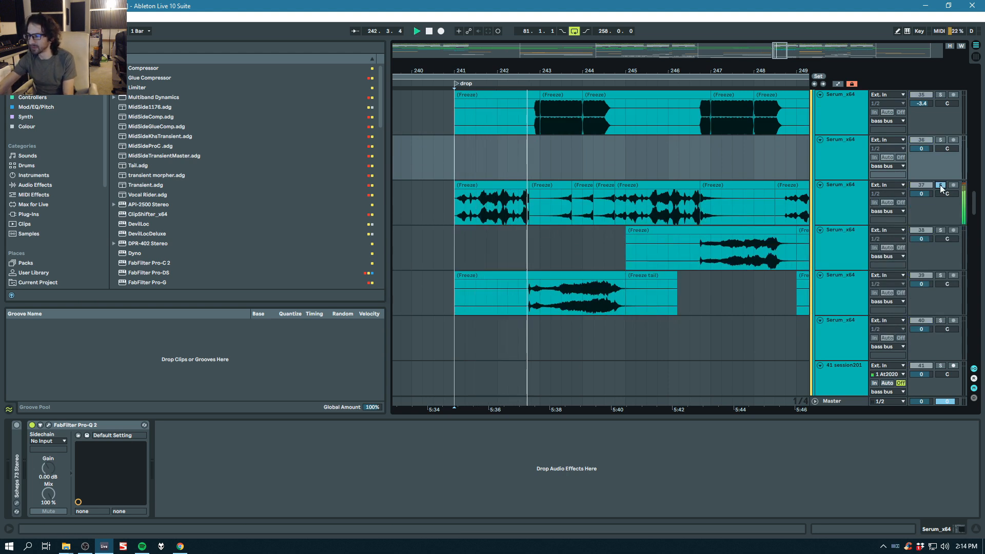
left_click(941, 186)
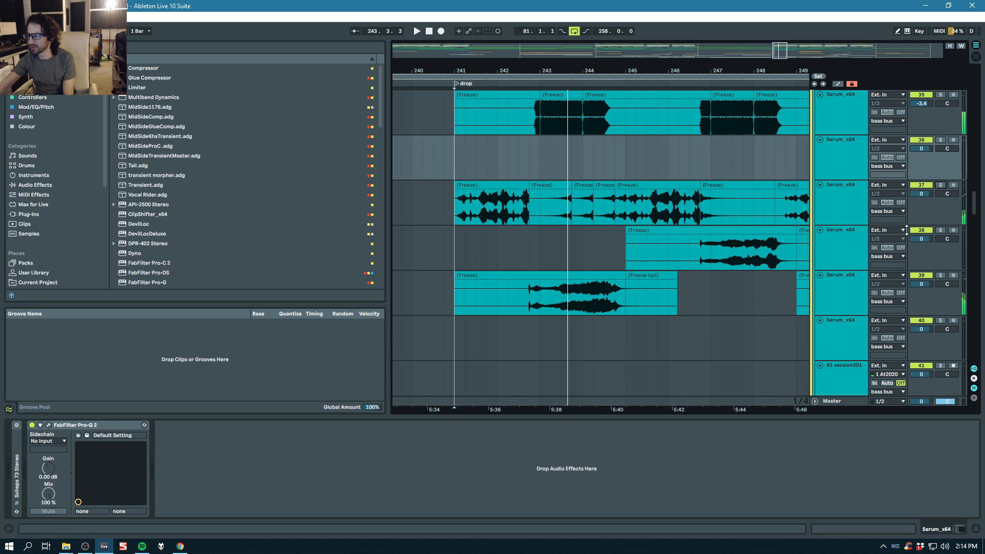
Step: Select track 37's reversed frozen clip at bar 242.4, play it with the track soloed, and unsolo the track
left_click(559, 198)
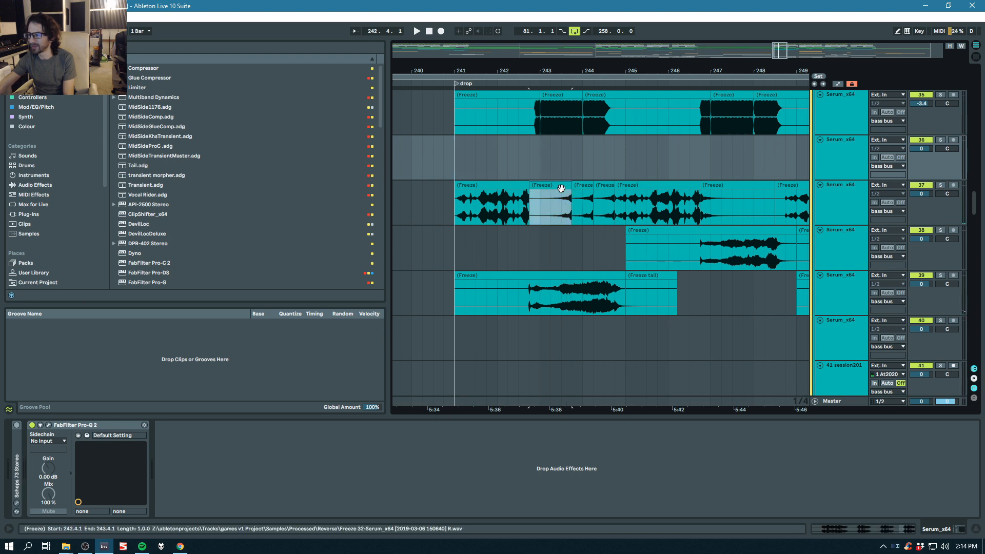
left_click(940, 185)
key("space")
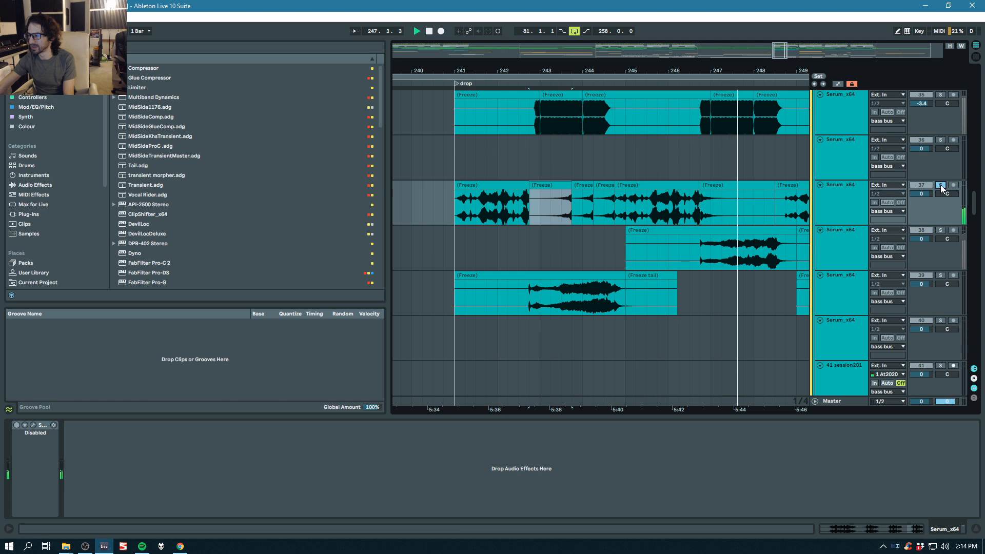
left_click(940, 185)
key("space")
Step: Play the bass bus from track 37's first frozen clip at bar 241, and fold the track's disabled device
left_click(479, 183)
key("space")
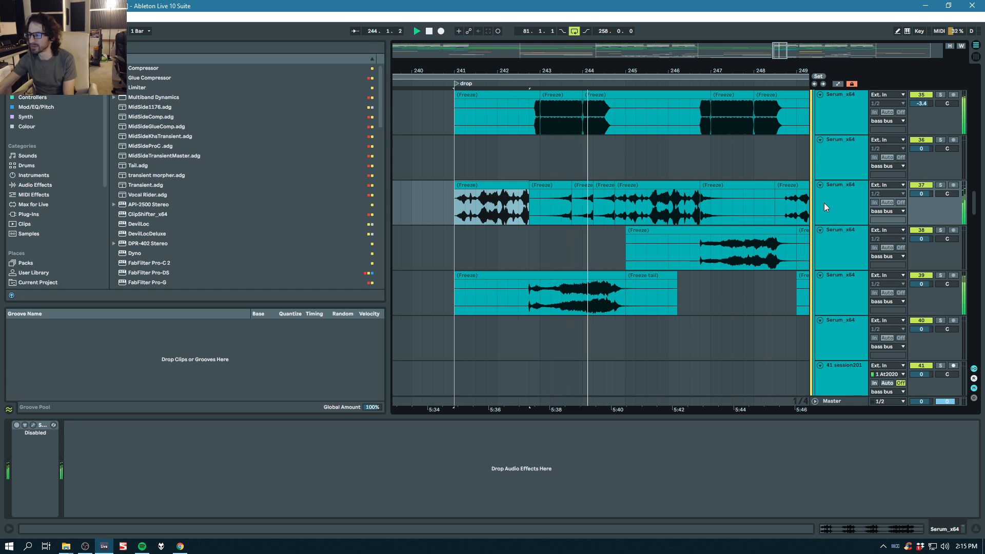
key("space")
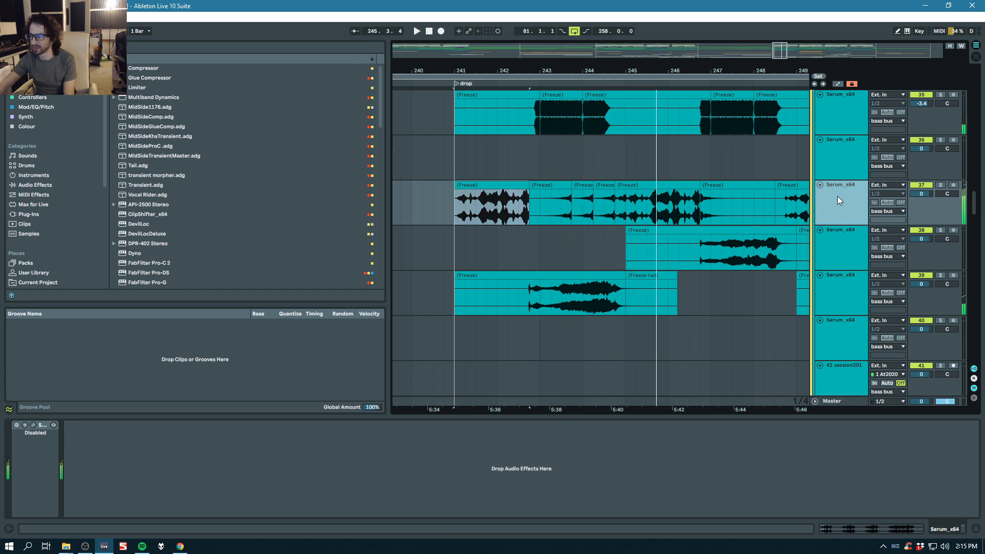
double_click(39, 426)
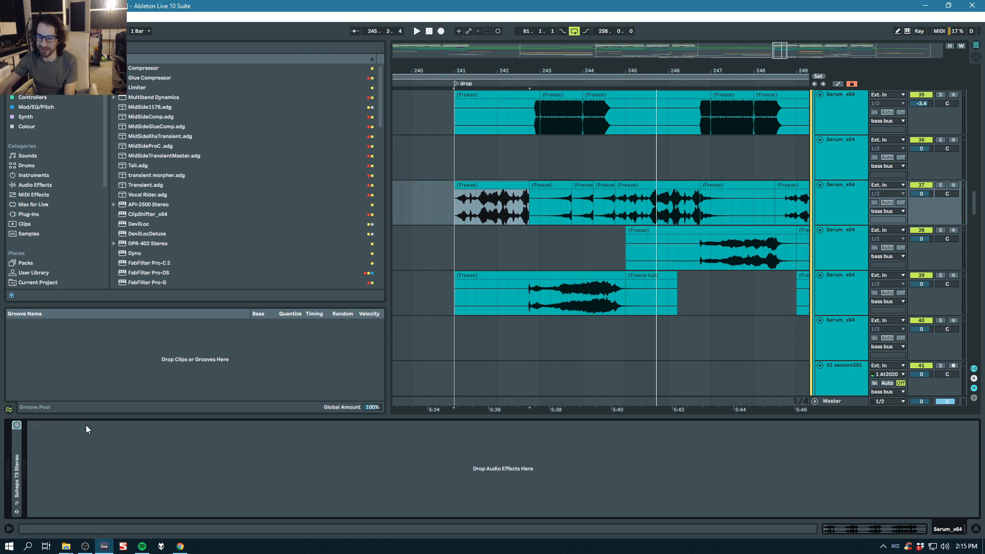
Step: Solo Serum track 38, play its frozen clip from the swell after bar 246, and unsolo it
left_click(700, 249)
left_click(940, 230)
key("space")
left_click(940, 230)
Step: Solo Serum track 39, play its frozen clip from bar 242.4, and unsolo it
left_click(518, 305)
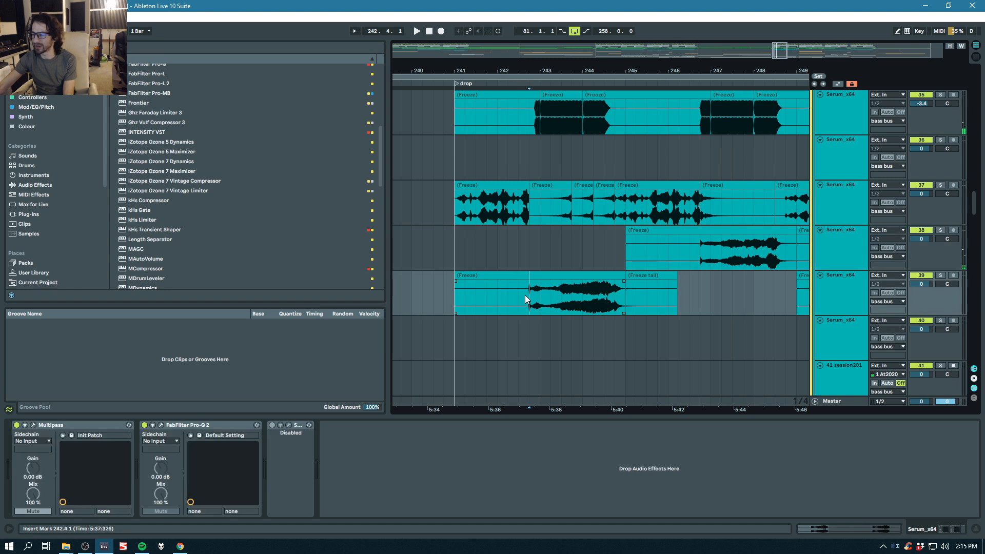
left_click(940, 276)
key("space")
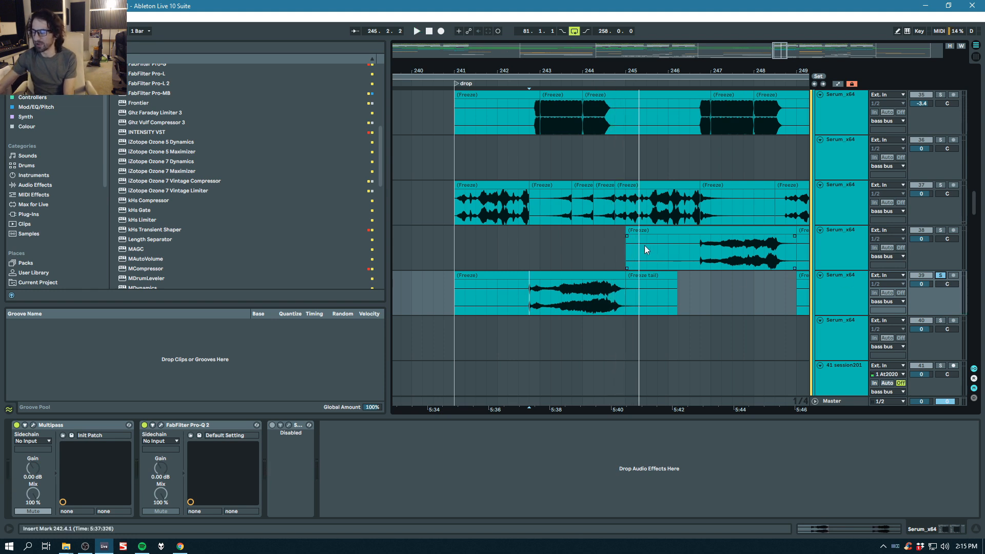
left_click(940, 276)
Step: Look over the remaining bass bus tracks around the drop and show the bass bus group's device chain
scroll(638, 275, "down", 2)
scroll(638, 276, "up", 4)
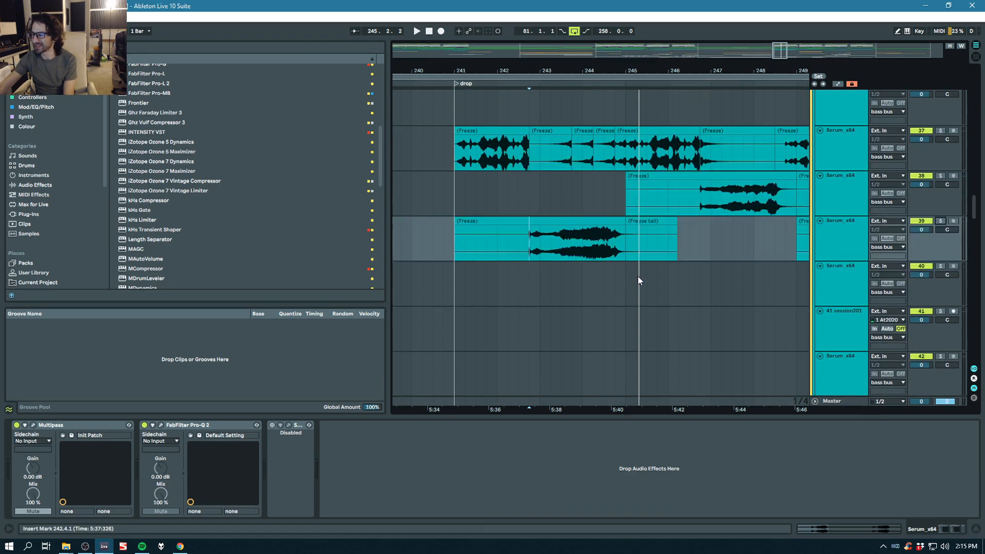
left_click(640, 232)
left_click_drag(975, 251, 983, 231)
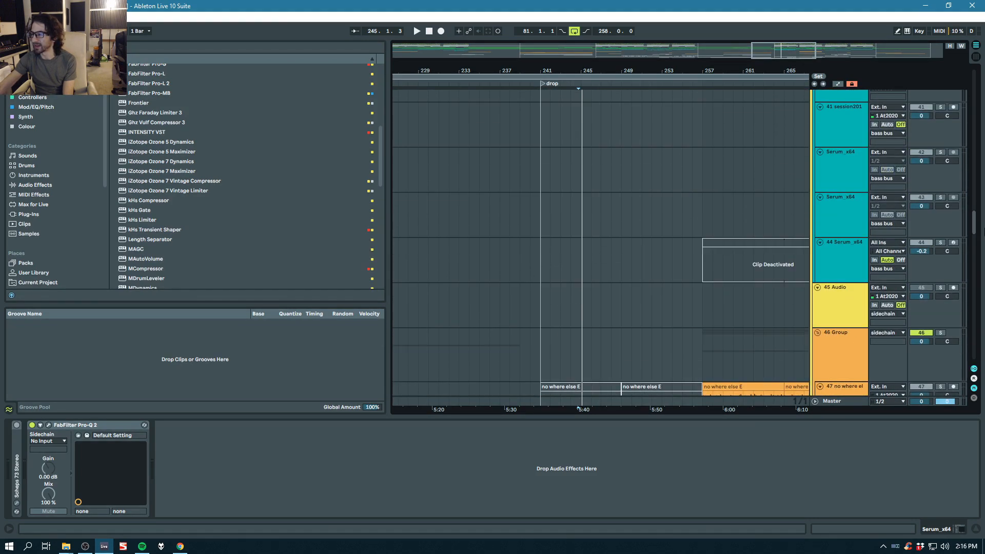
left_click_drag(980, 221, 980, 187)
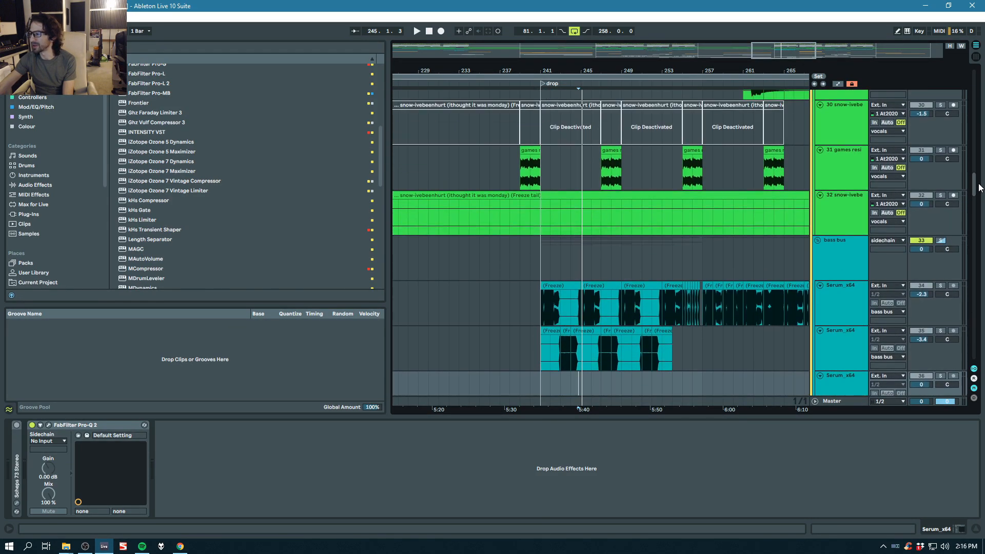
left_click(839, 263)
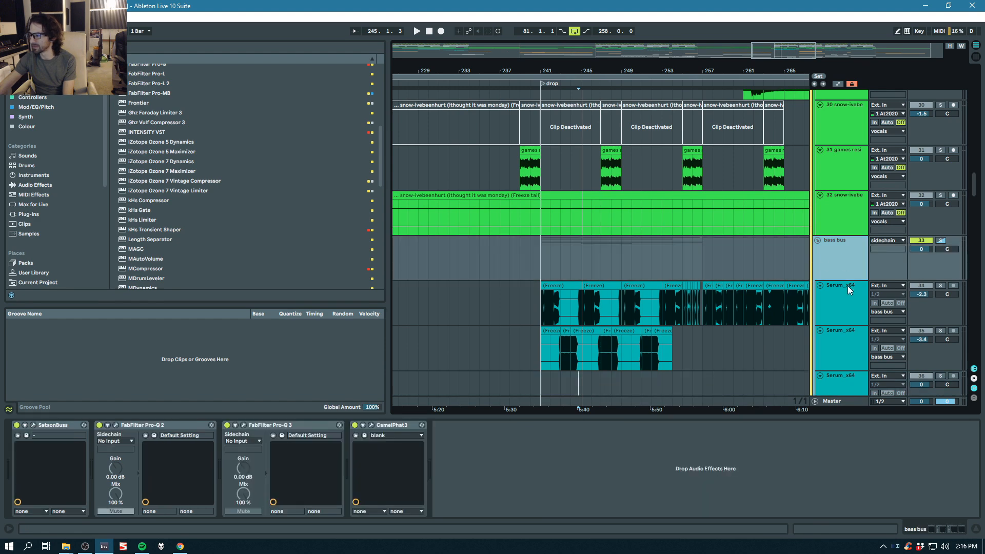
Step: Show the vocals group's device chain
scroll(842, 282, "up", 6)
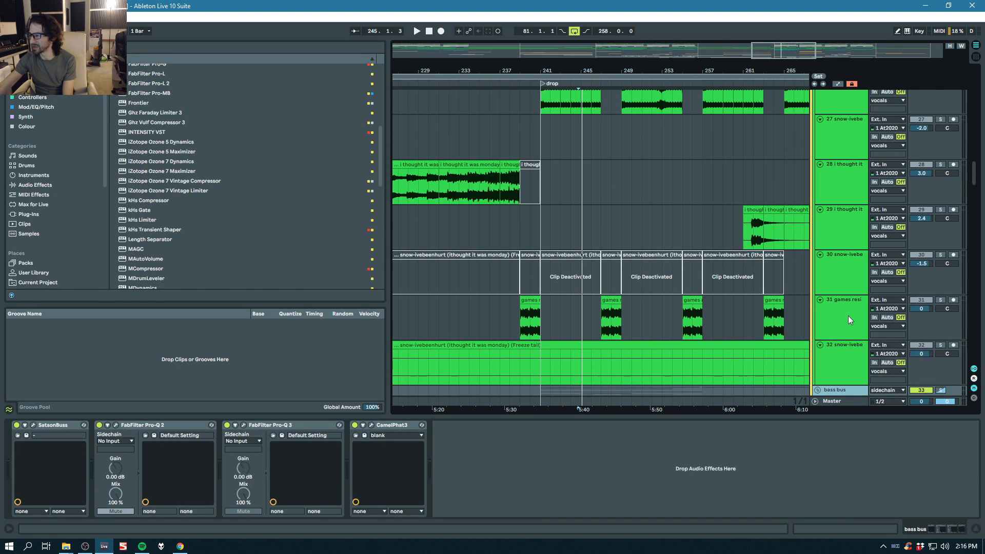
scroll(839, 247, "up", 2)
left_click(844, 120)
Step: Collapse the bass bus group in the arrangement
scroll(841, 164, "down", 6)
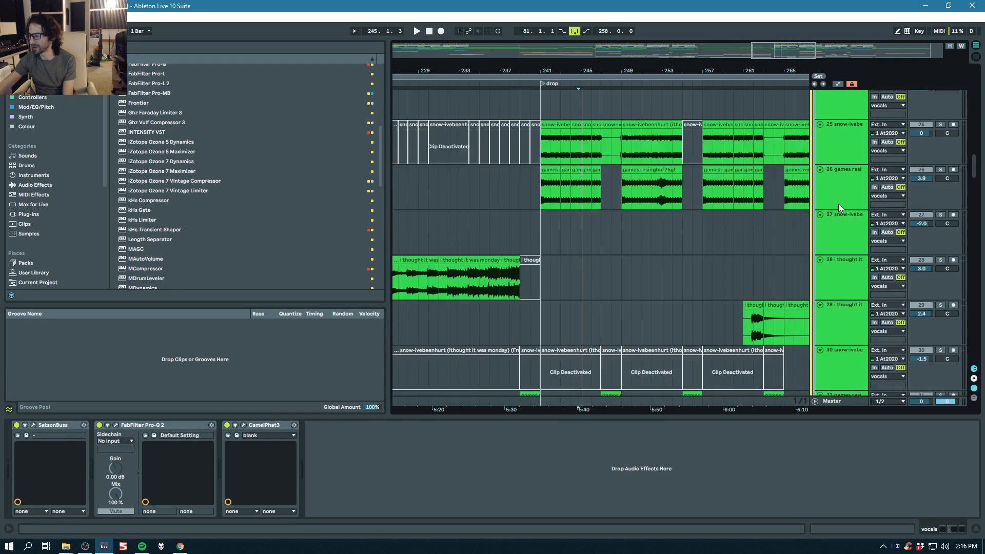
scroll(839, 251, "down", 2)
left_click(817, 240)
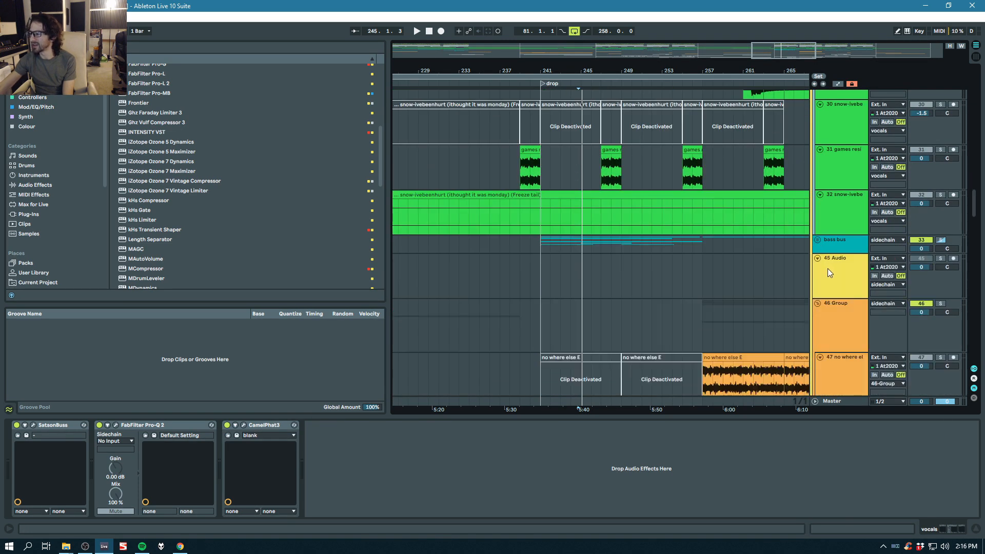
scroll(838, 270, "down", 4)
left_click(831, 215)
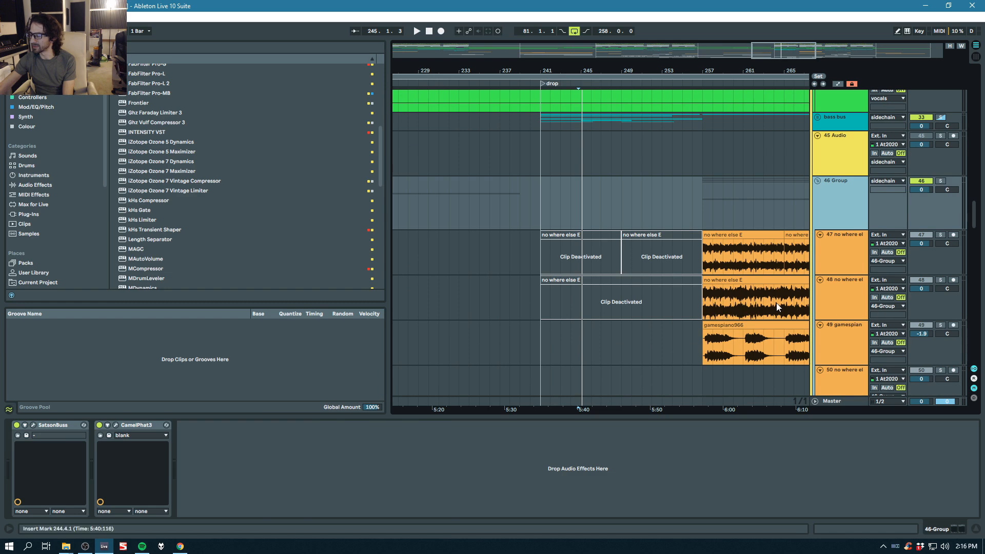
scroll(773, 270, "down", 2)
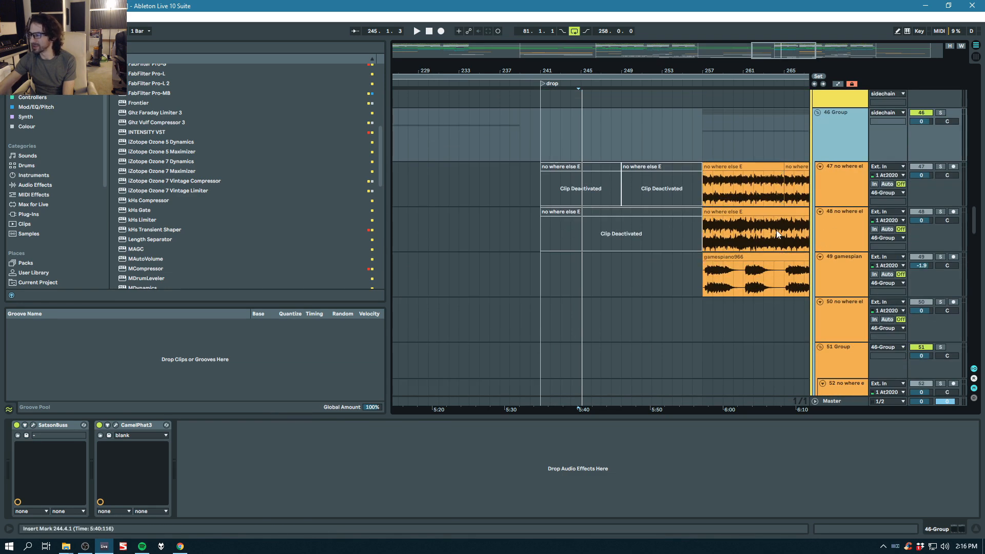
scroll(643, 270, "down", 2)
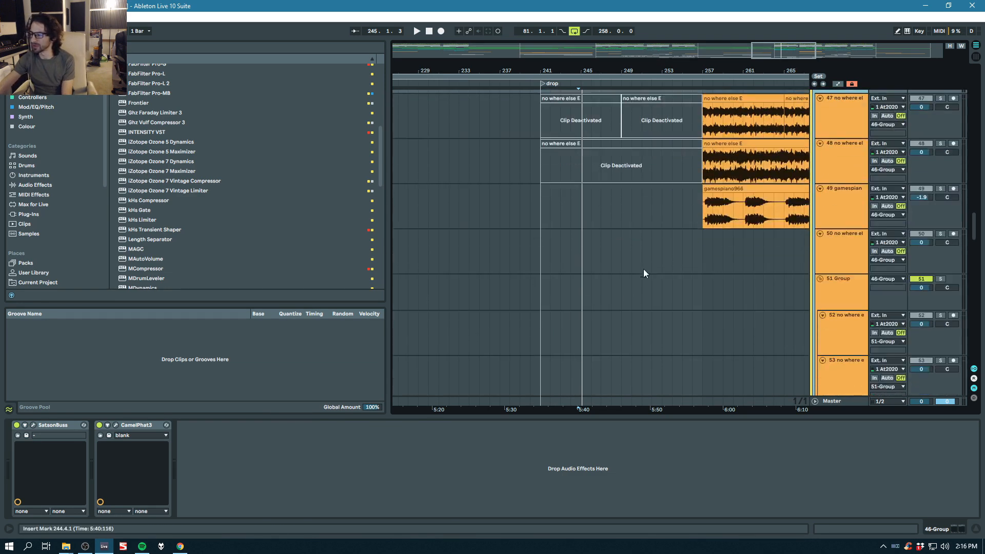
Step: Look over the fx group's tracks, widening the view from the drop to the whole arrangement
scroll(645, 273, "down", 20)
left_click(743, 269)
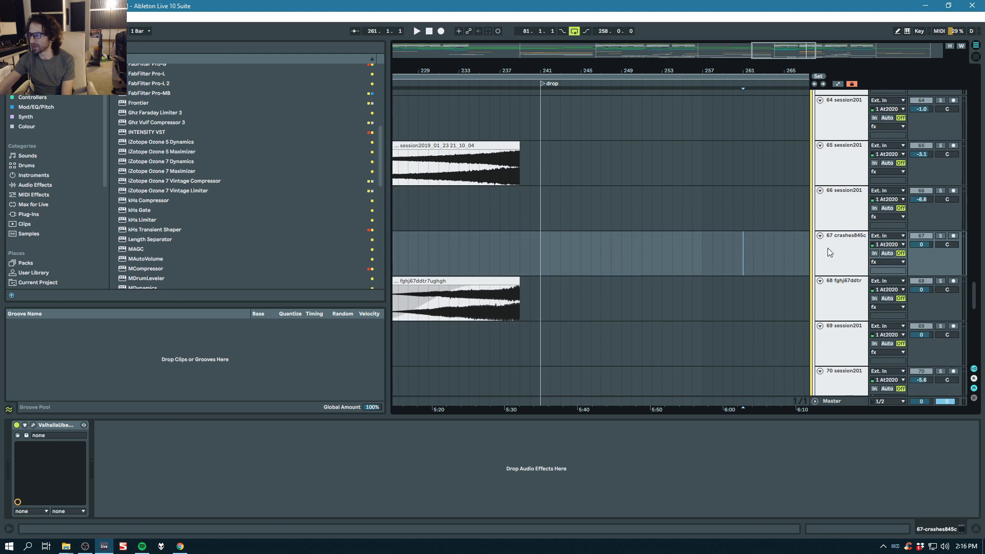
left_click_drag(417, 71, 645, 25)
scroll(764, 210, "down", 2)
scroll(765, 209, "down", 3)
mouse_move(976, 305)
left_mouse_down()
mouse_move(978, 362)
mouse_move(976, 149)
mouse_move(974, 269)
left_mouse_up()
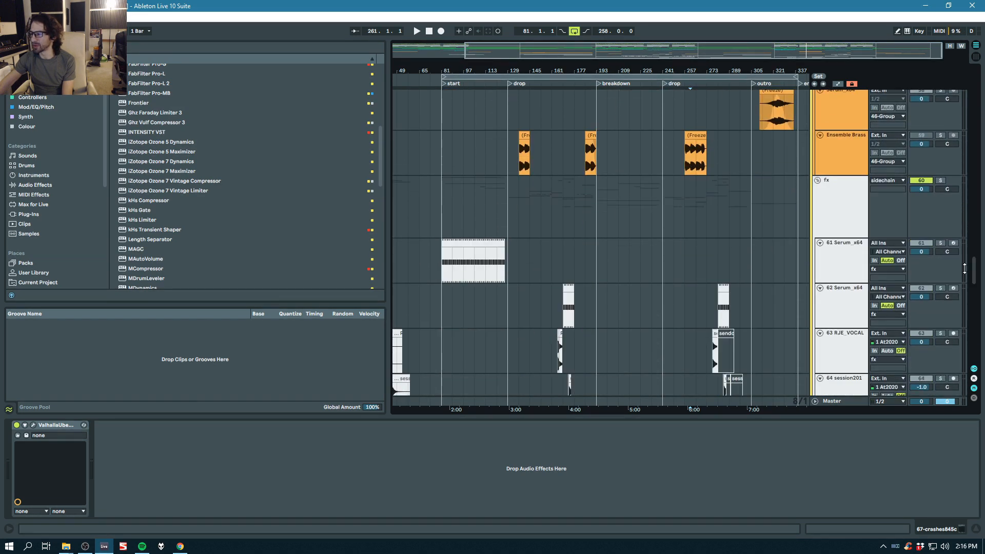
Step: Look over the remaining 46 Group tracks and place the insert marker at bar 257 on track 57 Audio
left_click(673, 153)
scroll(727, 165, "up", 5)
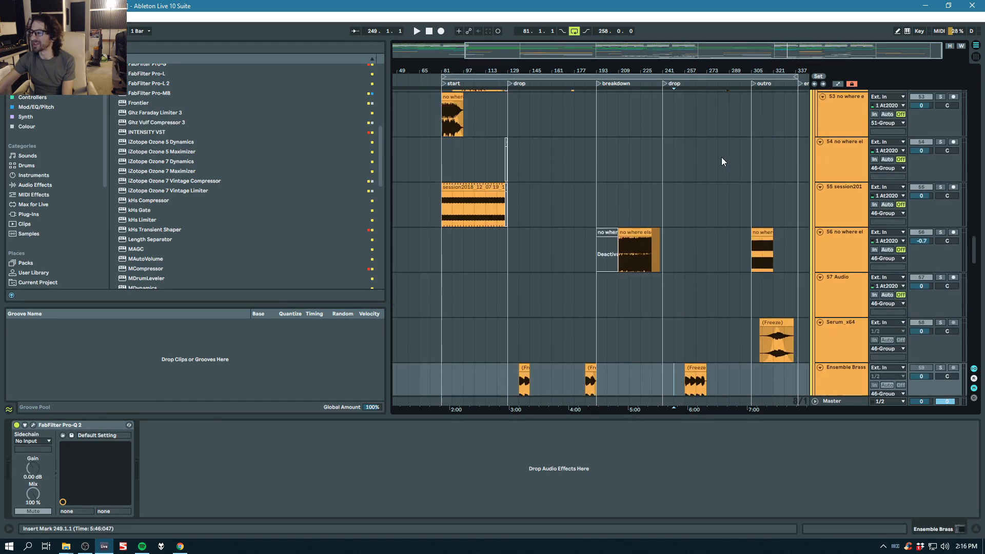
scroll(697, 136, "up", 2)
mouse_move(974, 244)
left_mouse_down()
mouse_move(984, 135)
mouse_move(980, 238)
left_mouse_up()
double_click(652, 71)
left_click(667, 171)
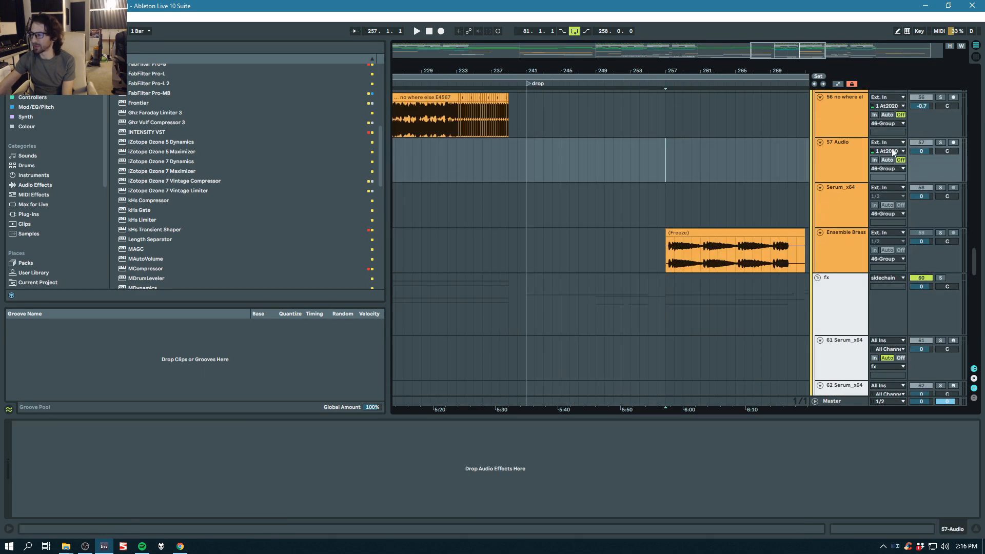
left_click_drag(740, 71, 543, 70)
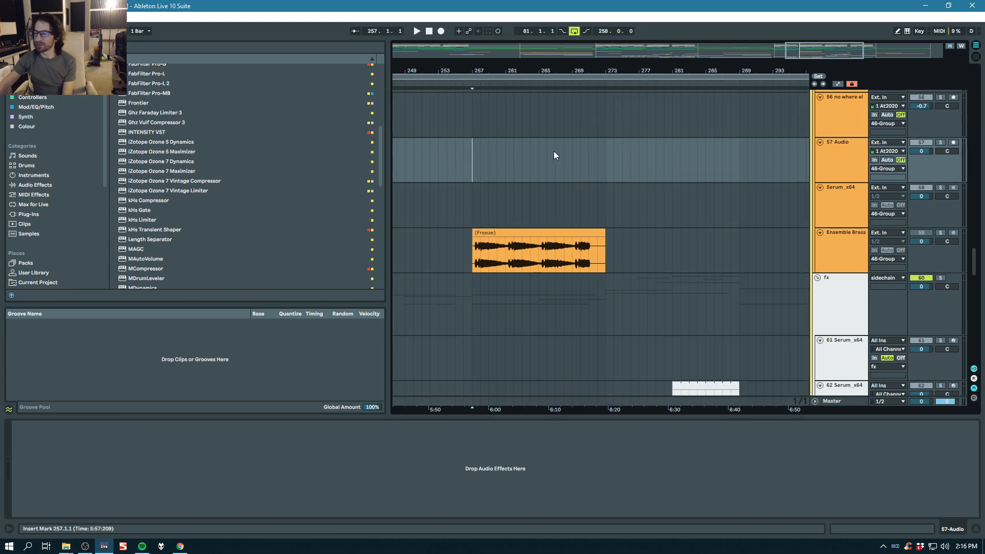
Step: Expand the bass bus group and look over its Serum tracks from bar 257 onward
left_click_drag(973, 258, 984, 177)
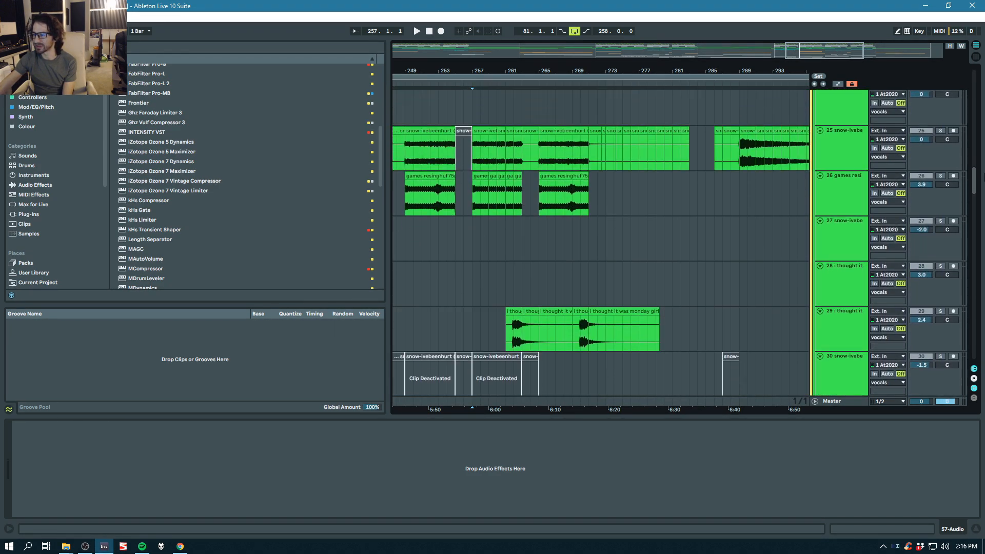
scroll(932, 180, "down", 10)
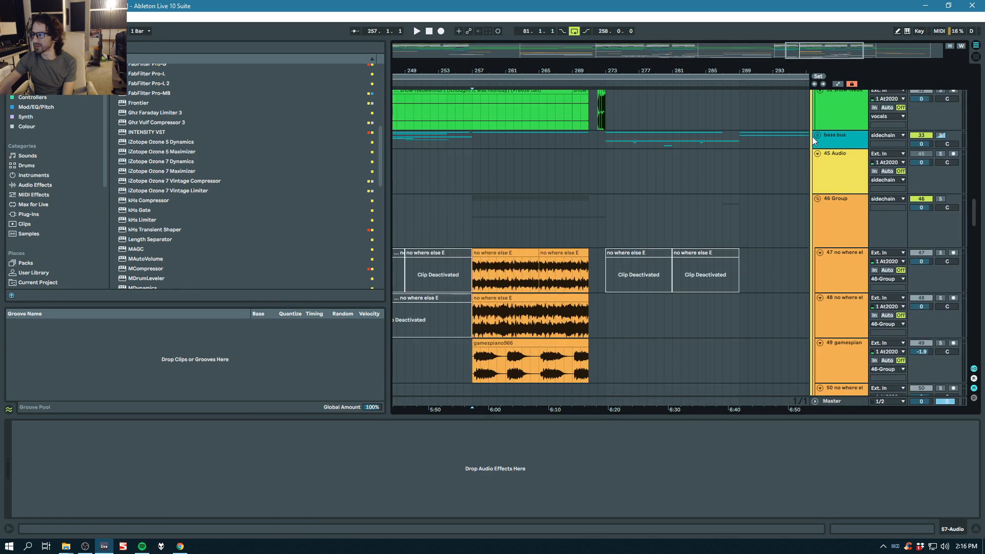
left_click(817, 135)
scroll(801, 169, "down", 8)
scroll(820, 183, "down", 3)
scroll(823, 182, "up", 12)
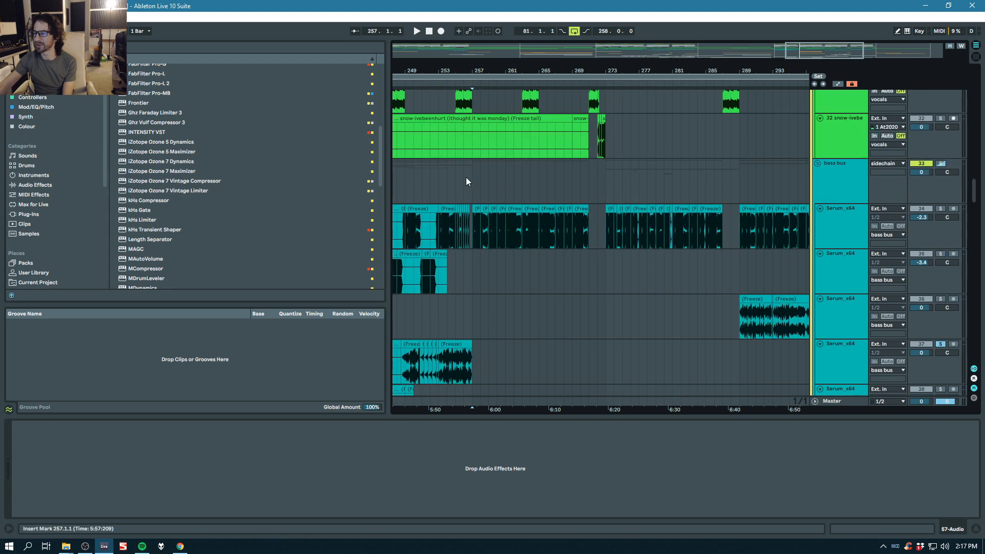
Step: Unsolo the bass bus group, play the full mix from bar 257, and stop playback
left_click(467, 180)
key("space")
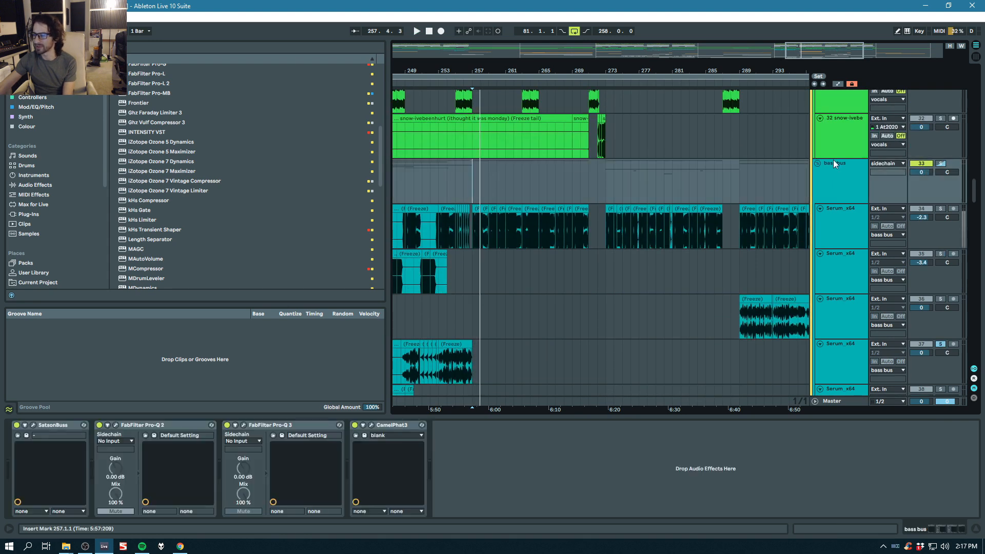
left_click(943, 163)
key("space")
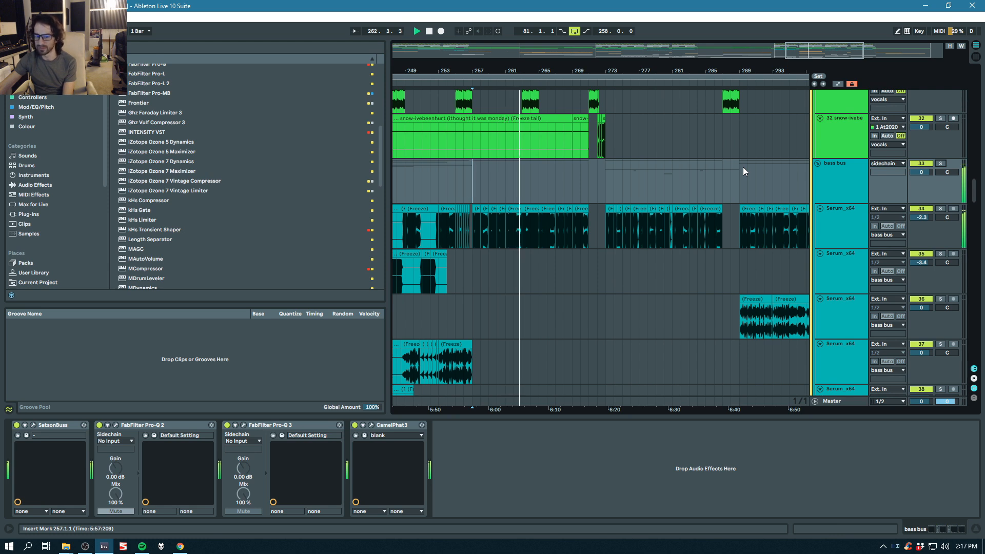
left_click(428, 32)
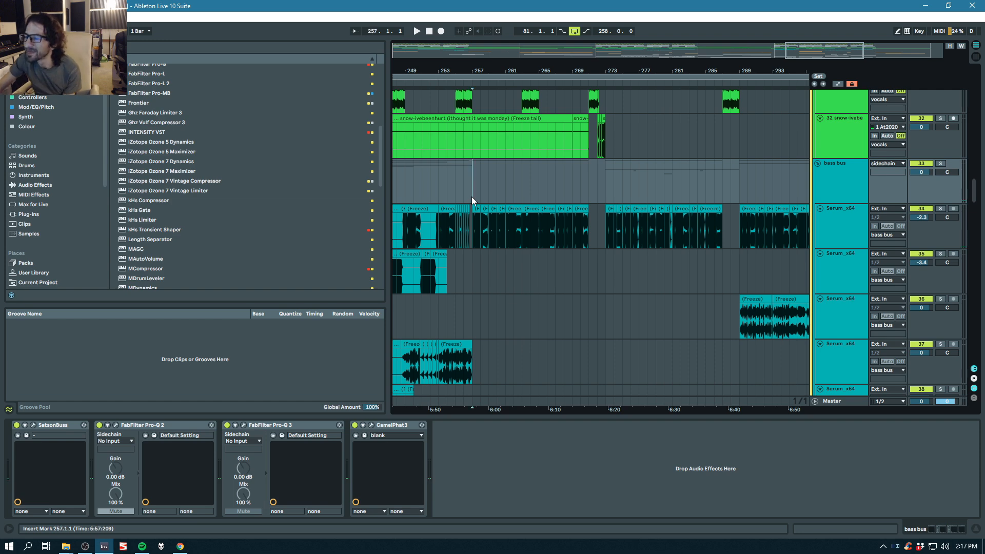
Step: Solo the 46 Group and play it from bar 257
scroll(580, 298, "down", 10)
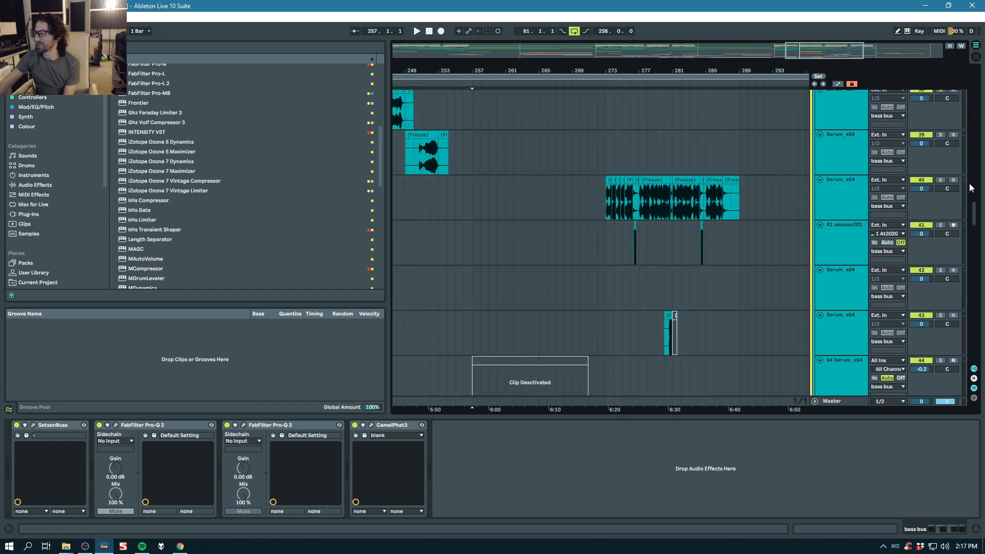
left_click_drag(976, 222, 977, 246)
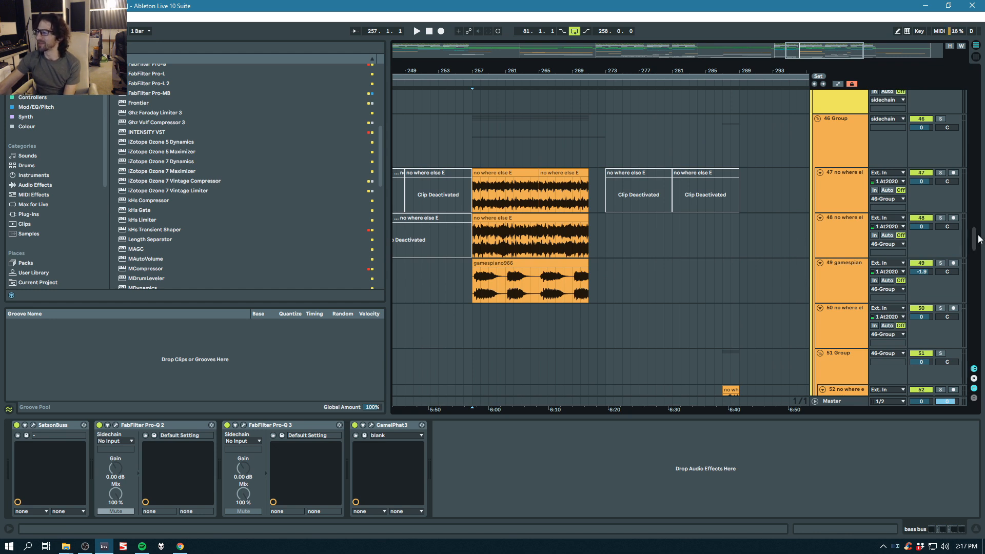
left_click(944, 117)
key("space")
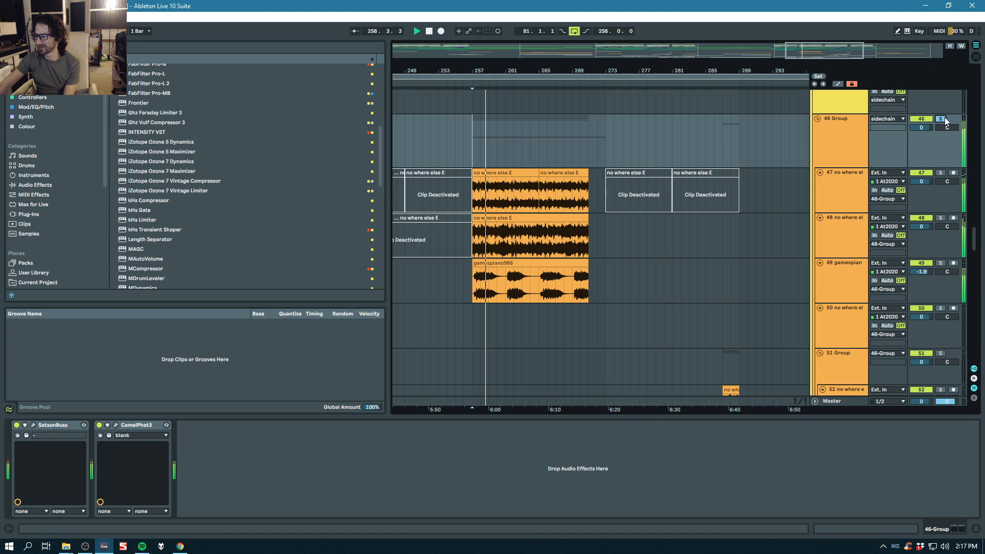
Step: Show track 47's device chain and examine the first Multipass plug-in's effects across its frequency bands, closing its window when done
left_click(850, 180)
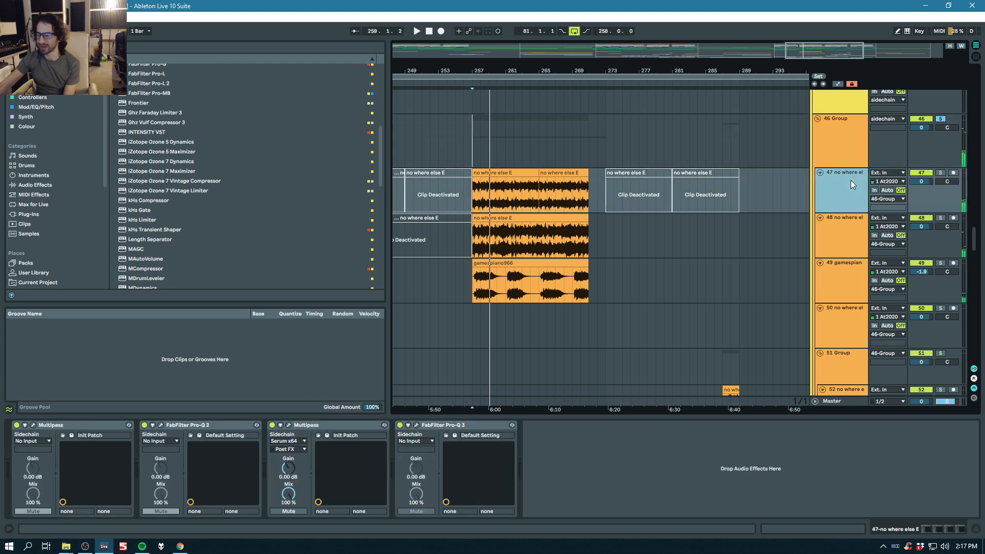
left_click(33, 425)
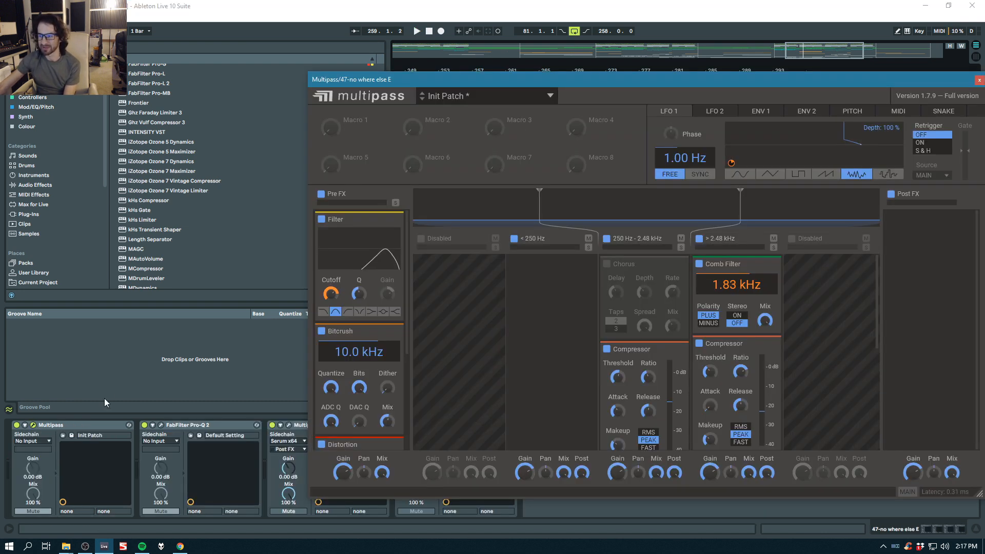
left_click_drag(448, 82, 342, 42)
scroll(261, 275, "down", 4)
scroll(261, 274, "up", 5)
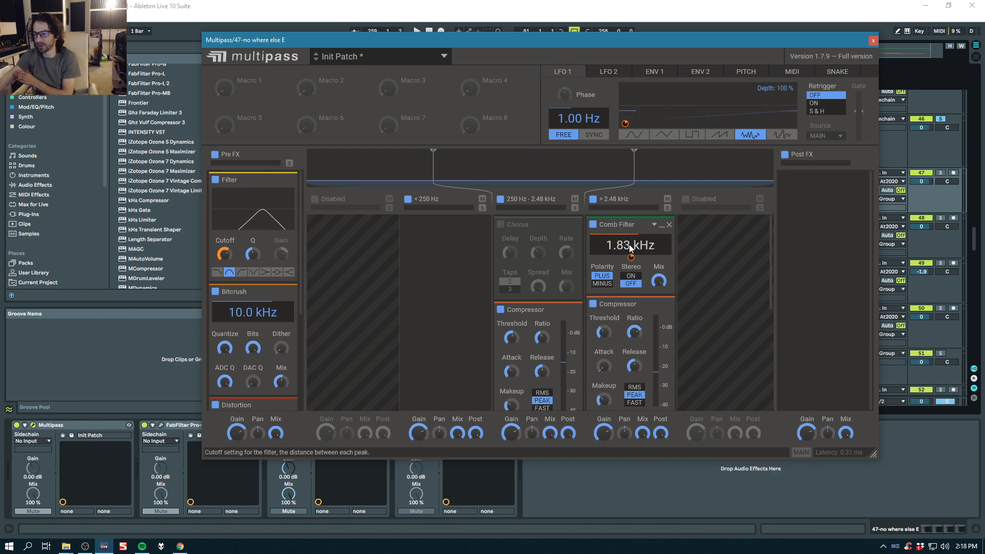
scroll(666, 243, "down", 5)
scroll(728, 235, "up", 5)
left_click(873, 41)
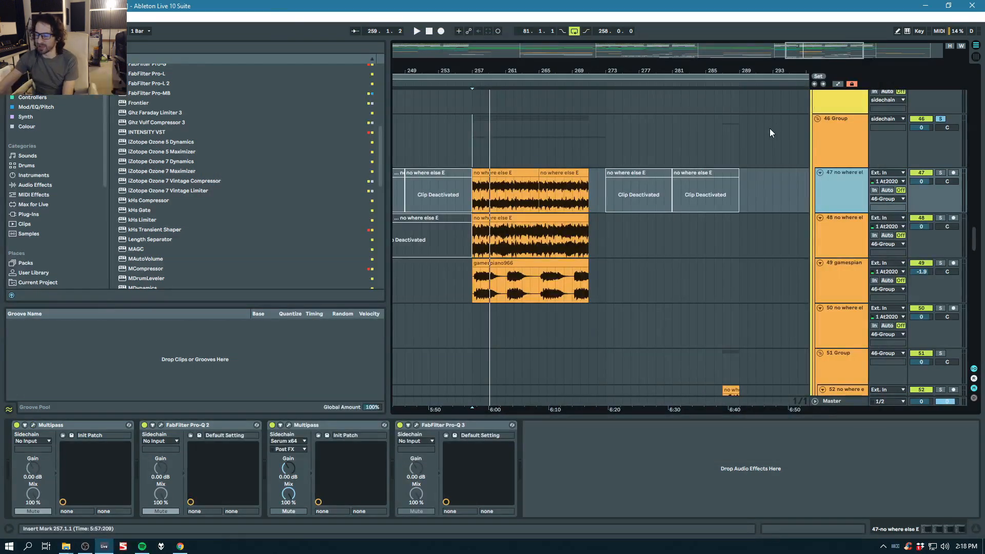
Step: Solo track 48, play it from bar 257 while looking through its whole device chain, and unsolo it to hear the group again
left_click(942, 218)
key("space")
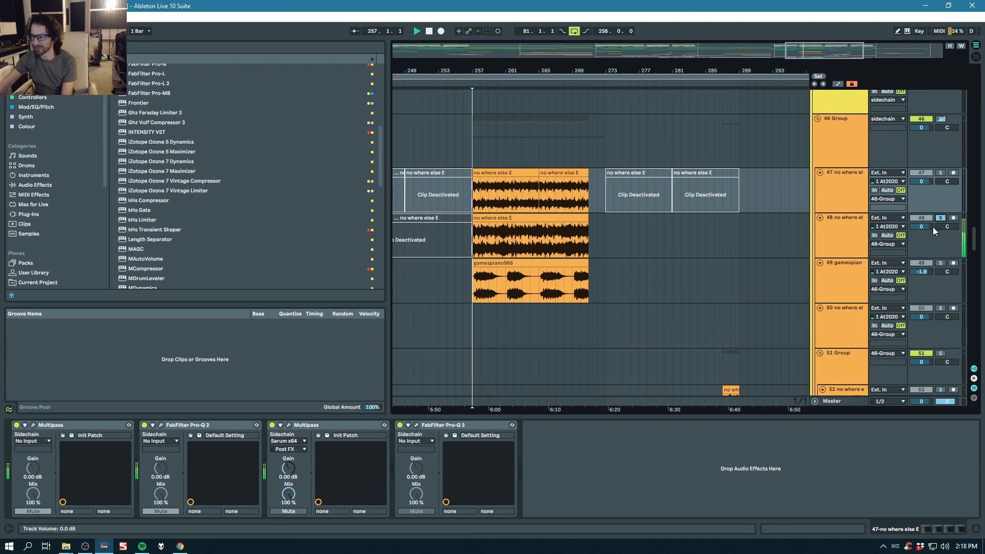
left_click(842, 226)
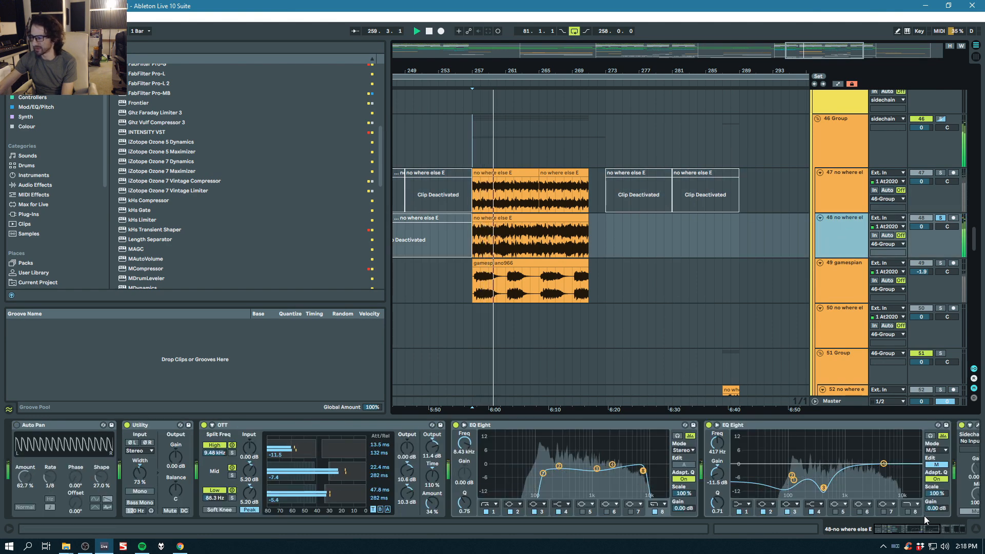
left_click_drag(919, 532, 957, 537)
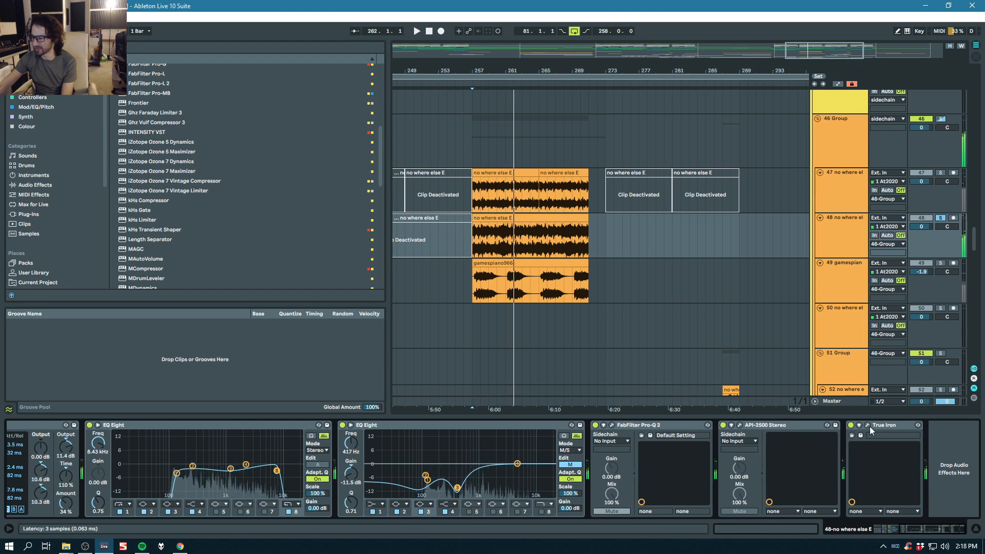
left_click(941, 218)
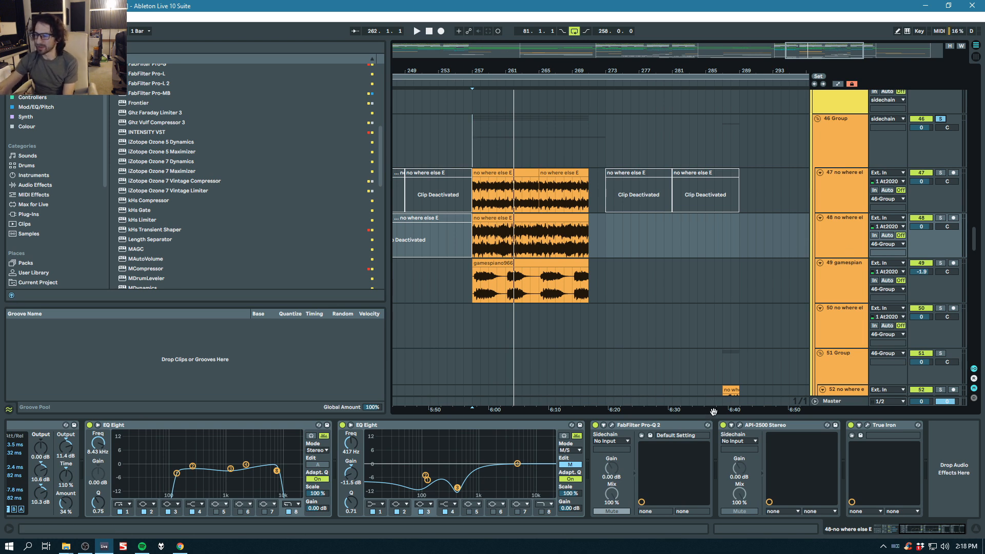
key("space")
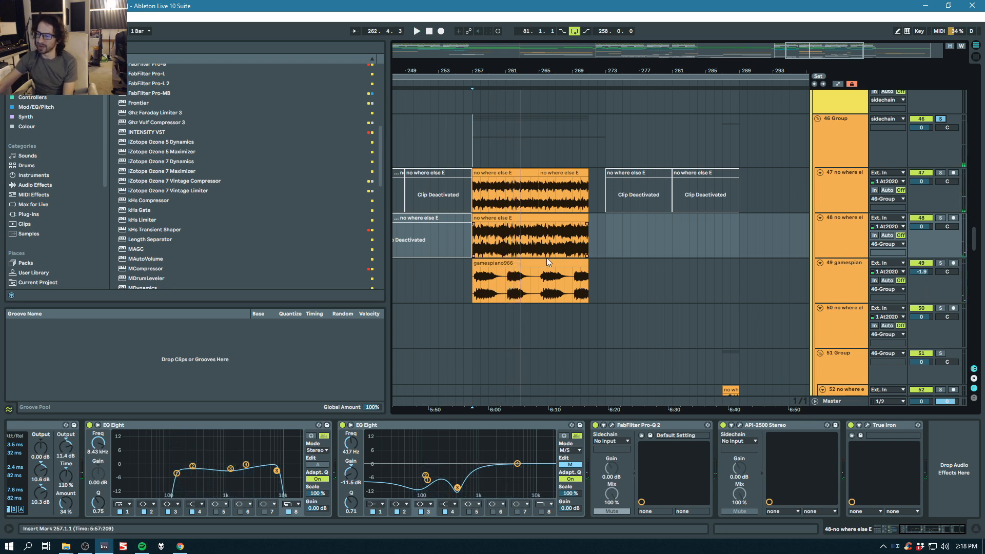
Step: Solo the gamespiano966 track, play its clip from bar 257 with its device chain shown, and unsolo it
left_click(569, 264)
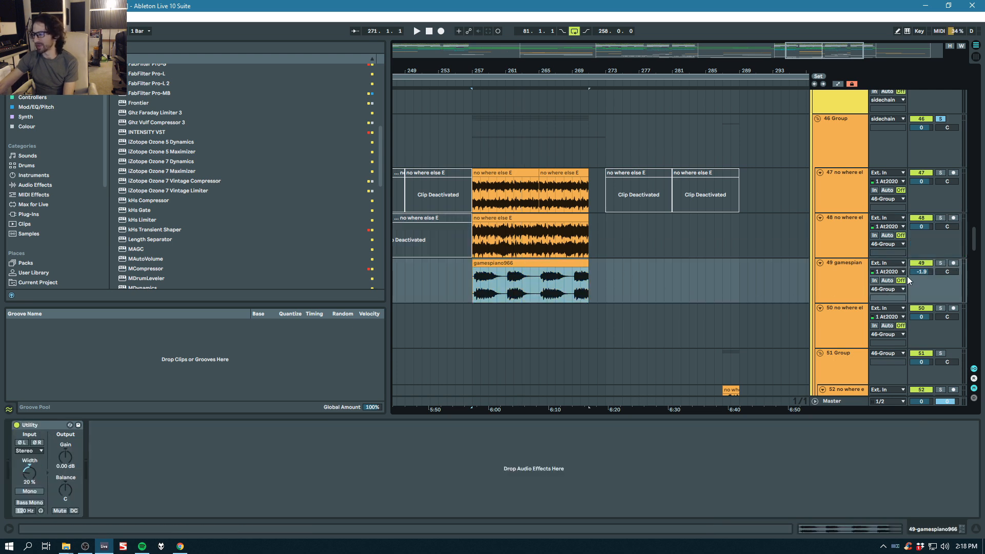
left_click(939, 264)
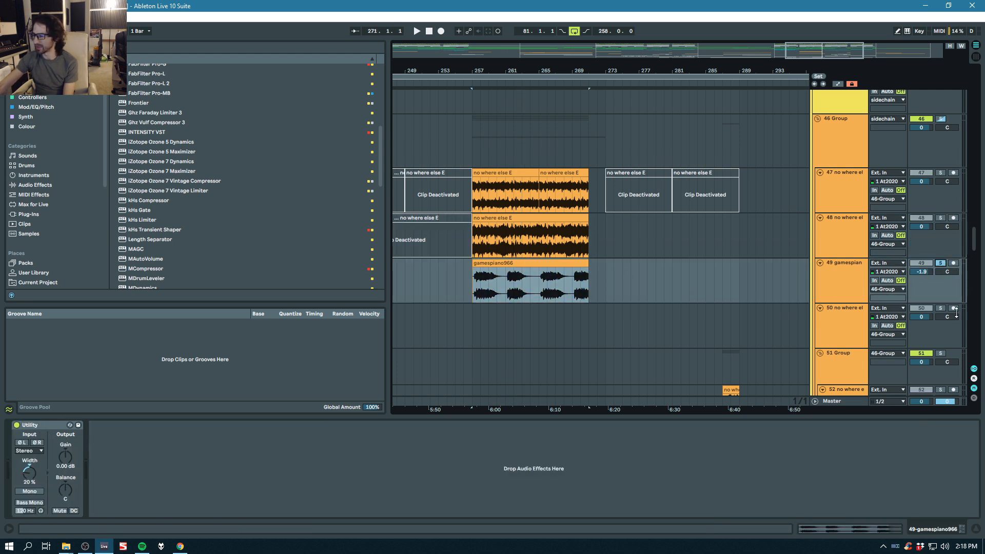
key("space")
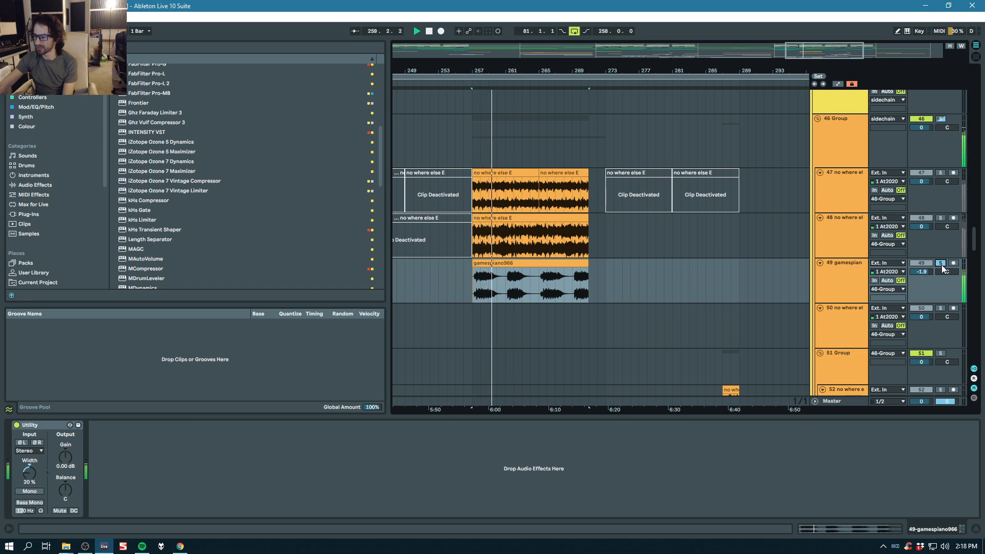
left_click(844, 266)
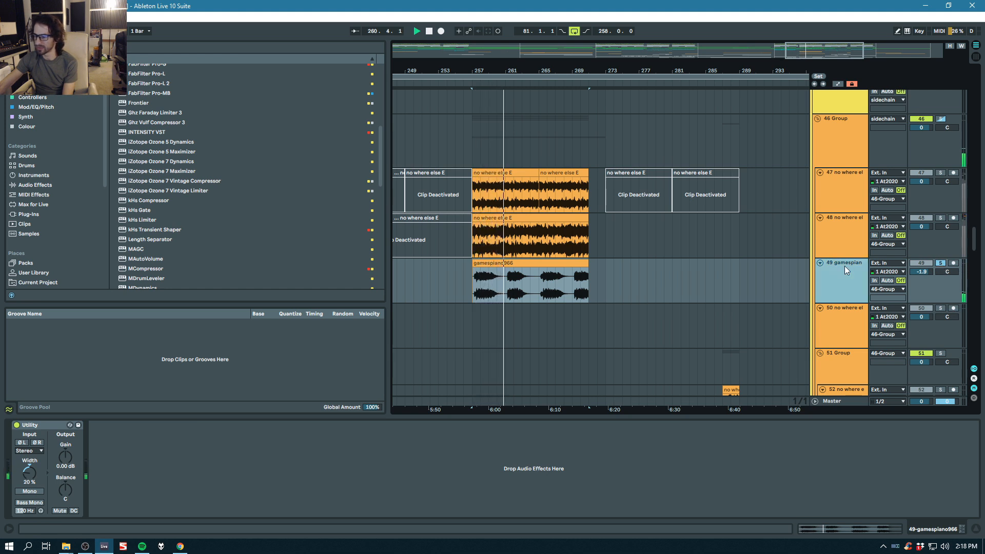
left_click(939, 262)
Step: Play the full mix from bar 257 while looking over the tracks down to the end of the fx group
left_click(558, 271)
key("space")
key("space")
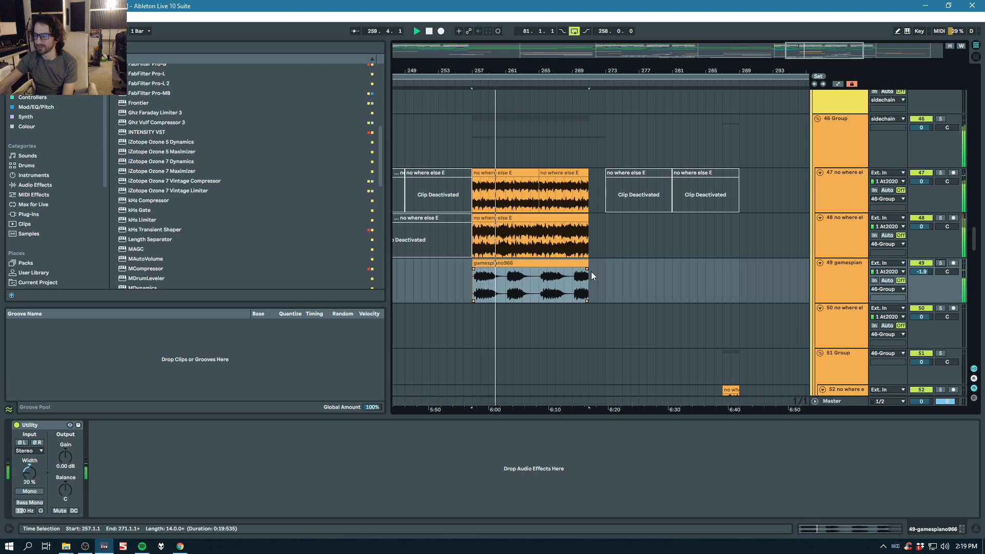
scroll(591, 271, "down", 5)
scroll(975, 259, "down", 10)
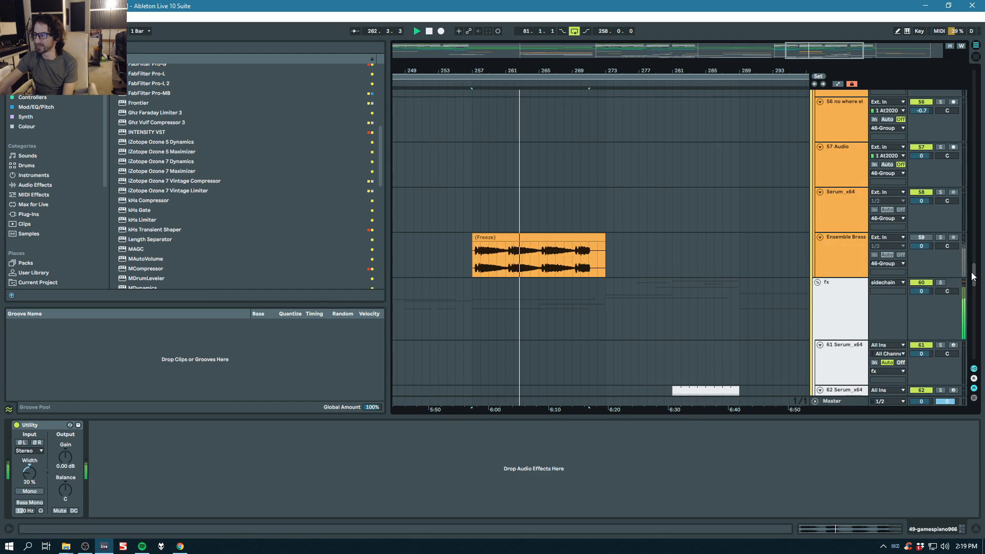
left_click_drag(976, 277, 968, 361)
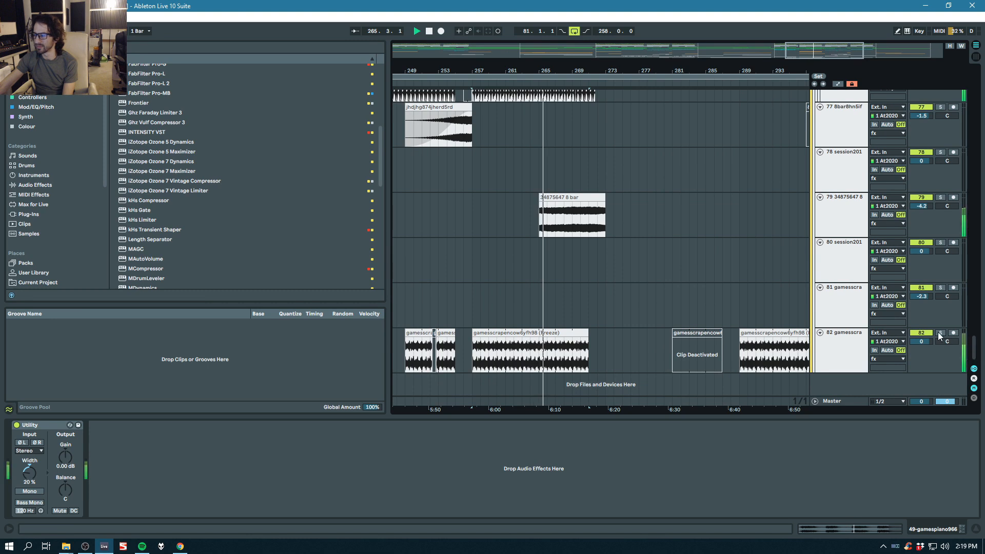
Step: Solo track 82 and play its frozen gamesscrapencow6yfh98 clip from bar 257 with its device chain shown
left_click(941, 334)
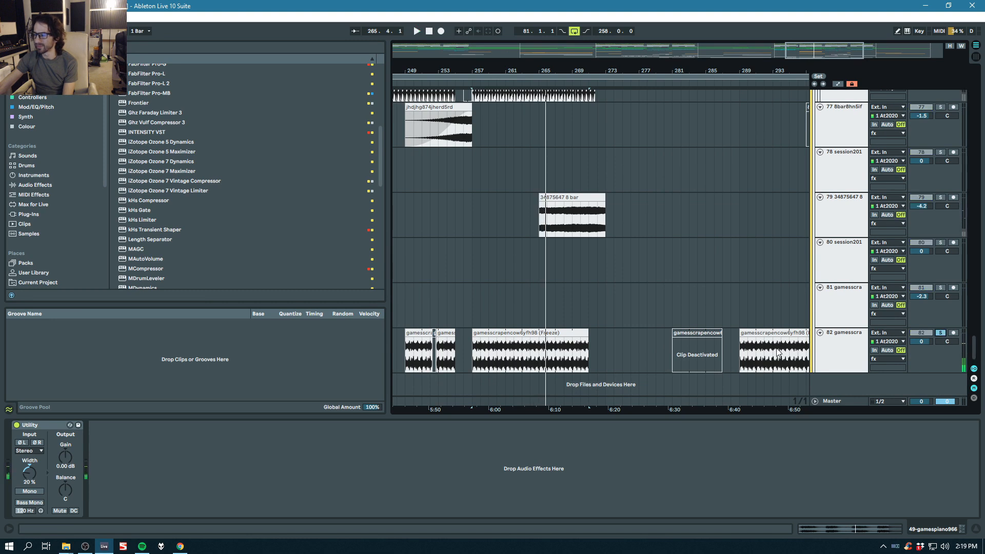
left_click(572, 333)
key("space")
key("space")
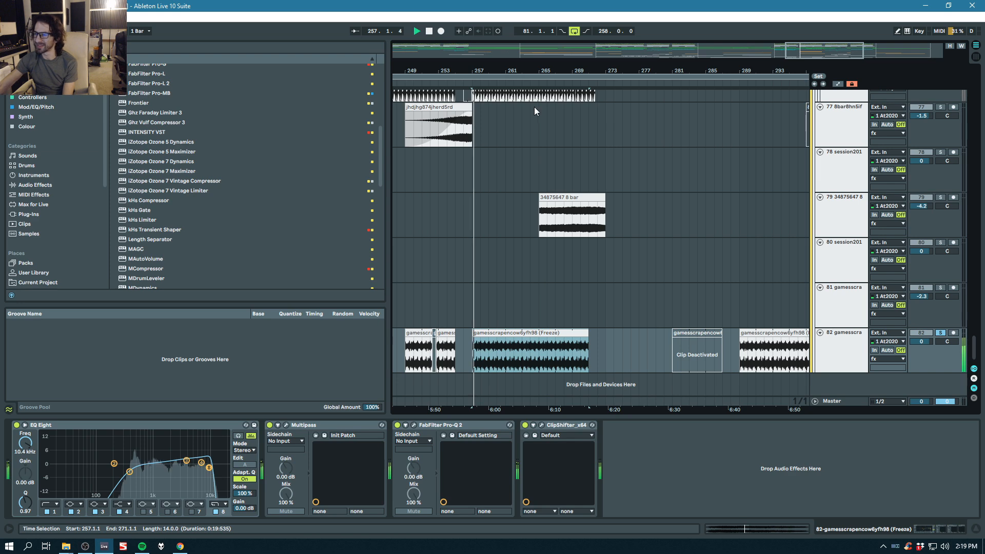
Step: Stop playback, unsolo track 82, and play the drop's full mix while looking over the fx tracks
left_click_drag(483, 70, 560, 66)
key("space")
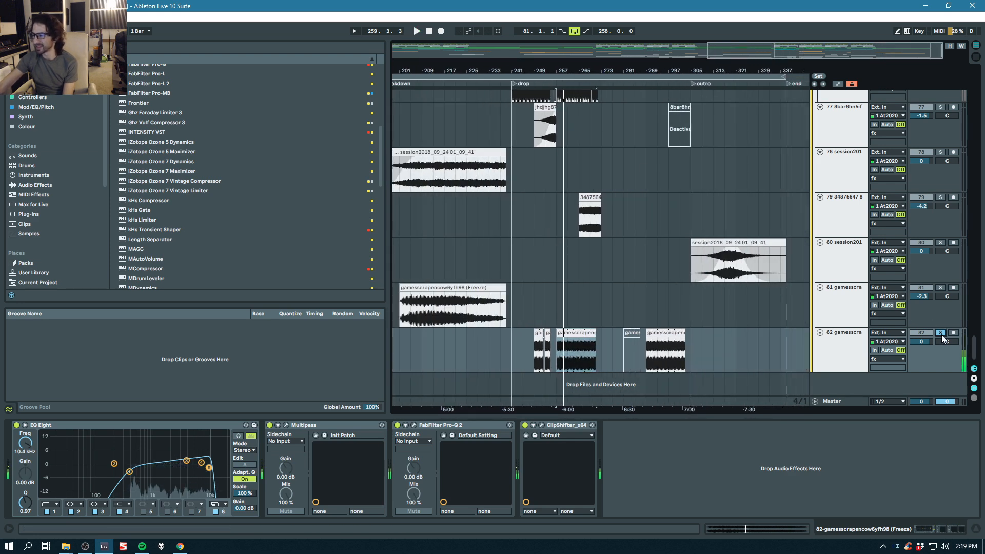
left_click(941, 334)
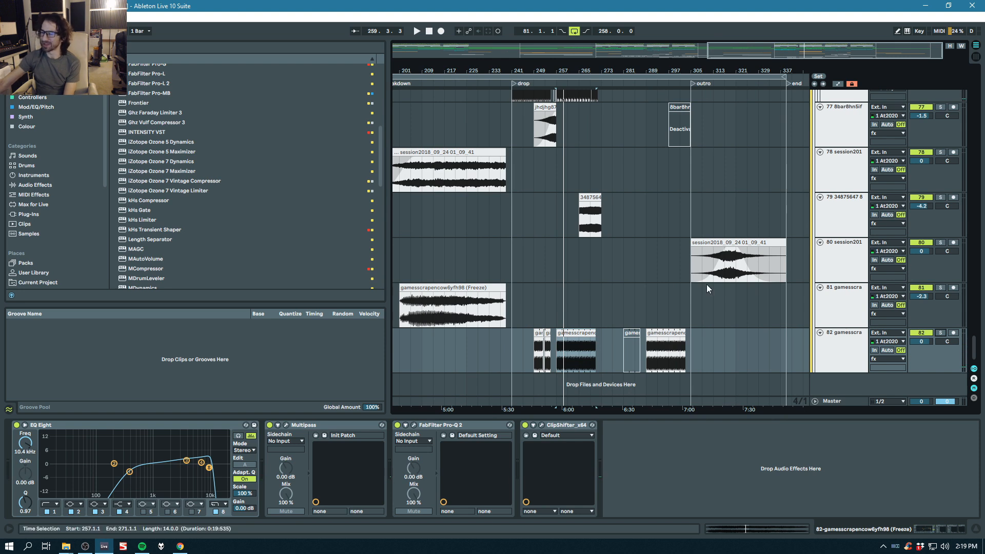
key("space")
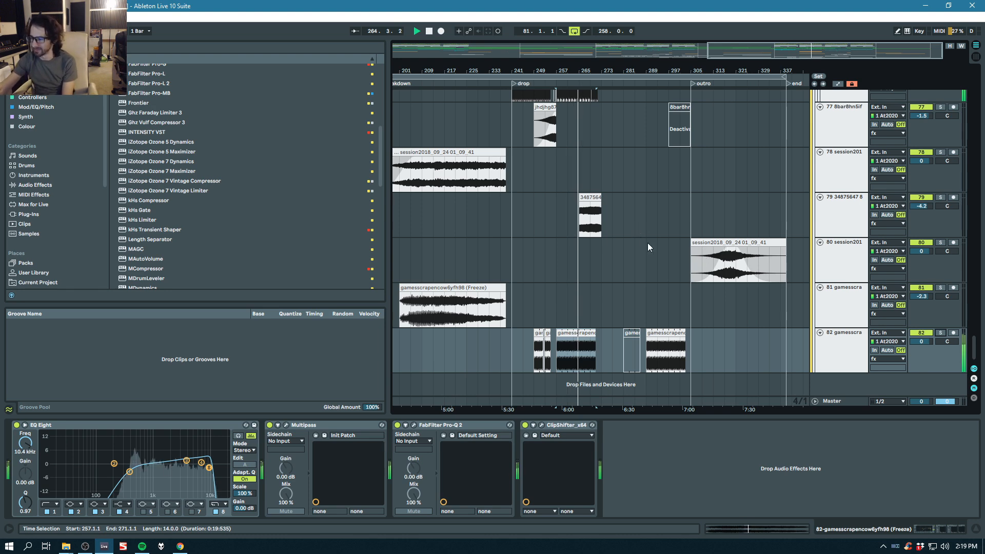
scroll(648, 244, "up", 5)
scroll(708, 211, "up", 3)
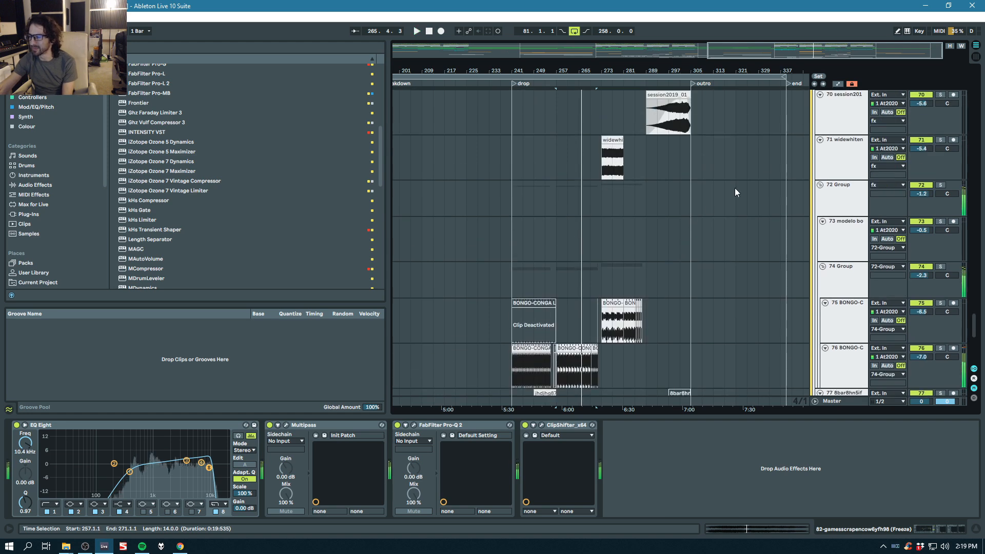
Step: Show the 46 Group's tracks and device chain and play the full mix from bar 273
left_click_drag(976, 333, 980, 241)
left_click(600, 129)
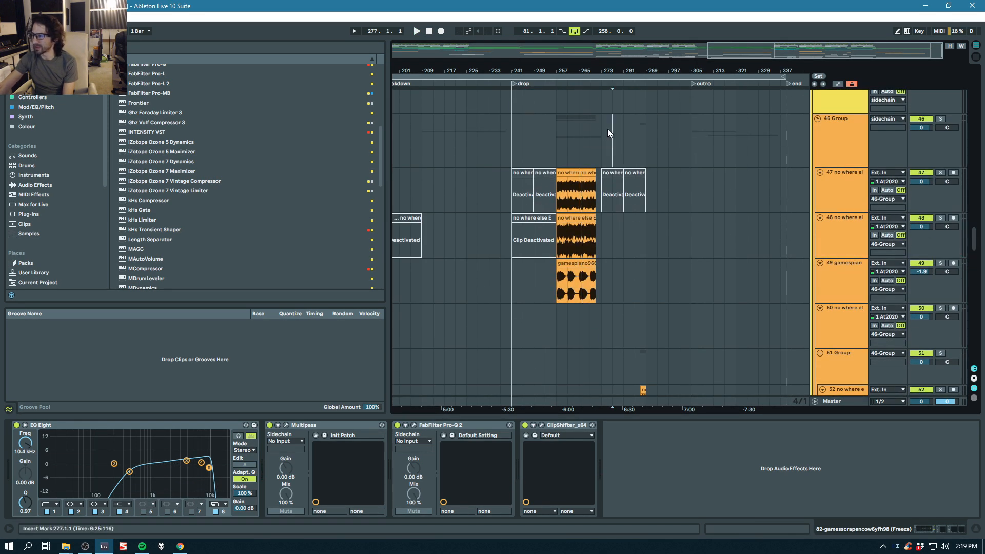
left_click_drag(601, 66, 562, 74)
key("space")
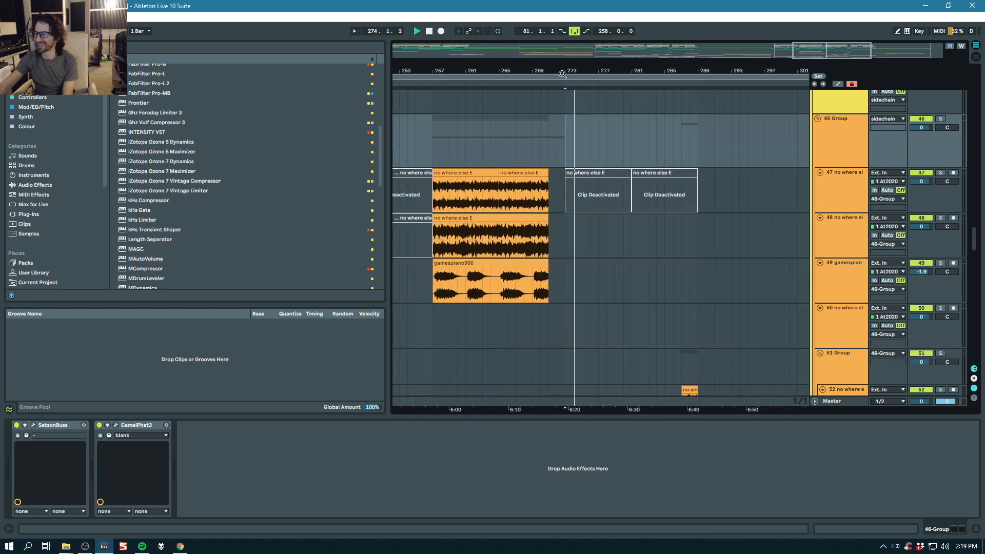
key("space")
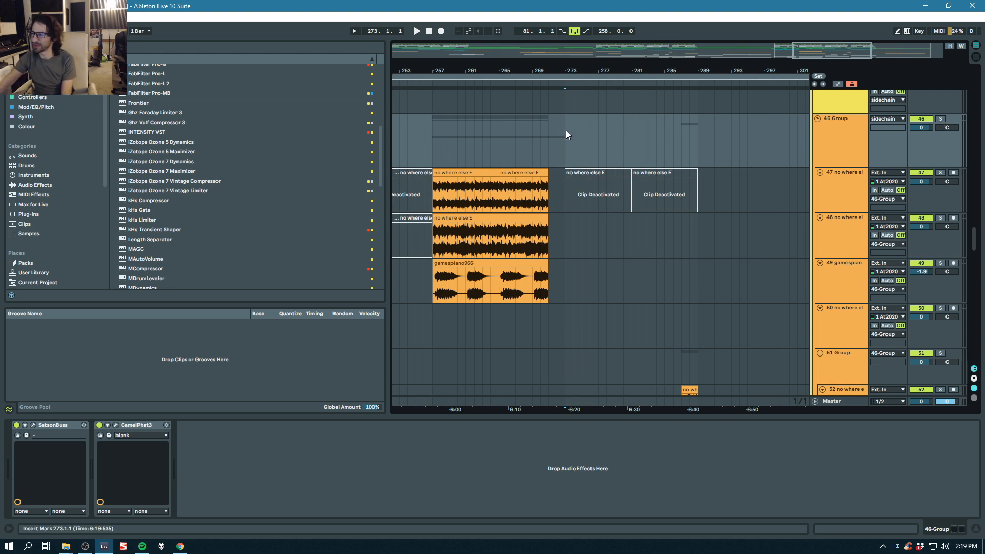
key("space")
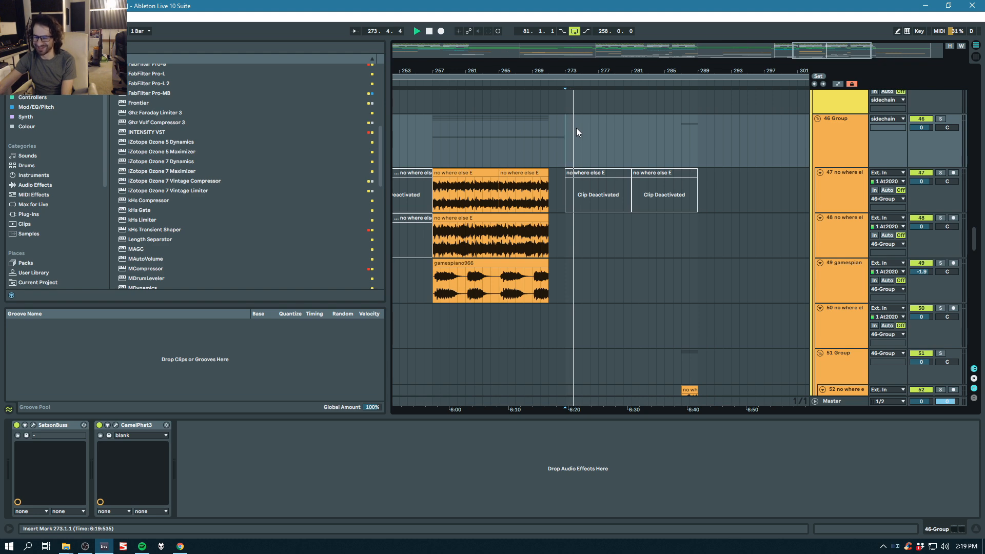
Step: Select the short session clip before bar 285 on track 64, play it soloed, and unsolo the track
left_click_drag(980, 238, 978, 293)
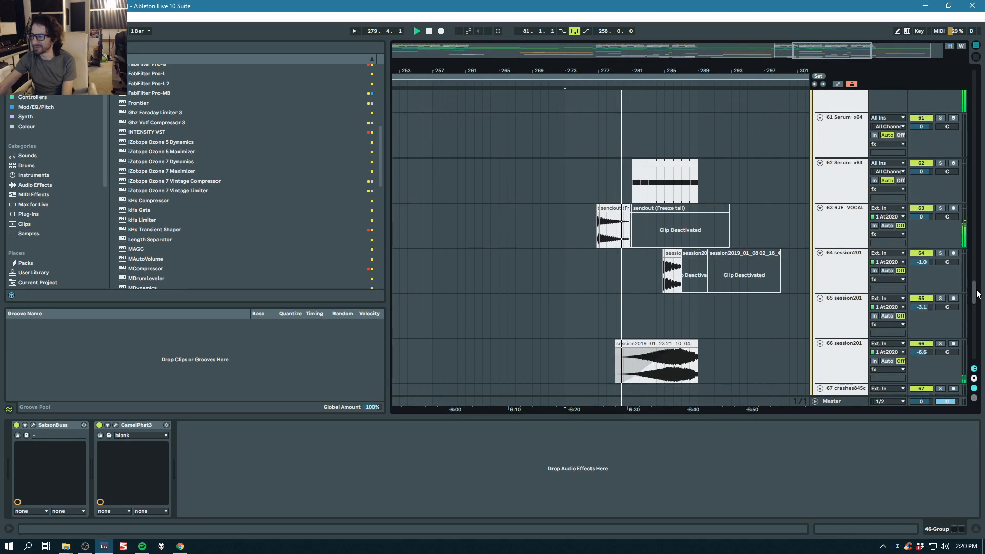
left_click_drag(609, 71, 463, 96)
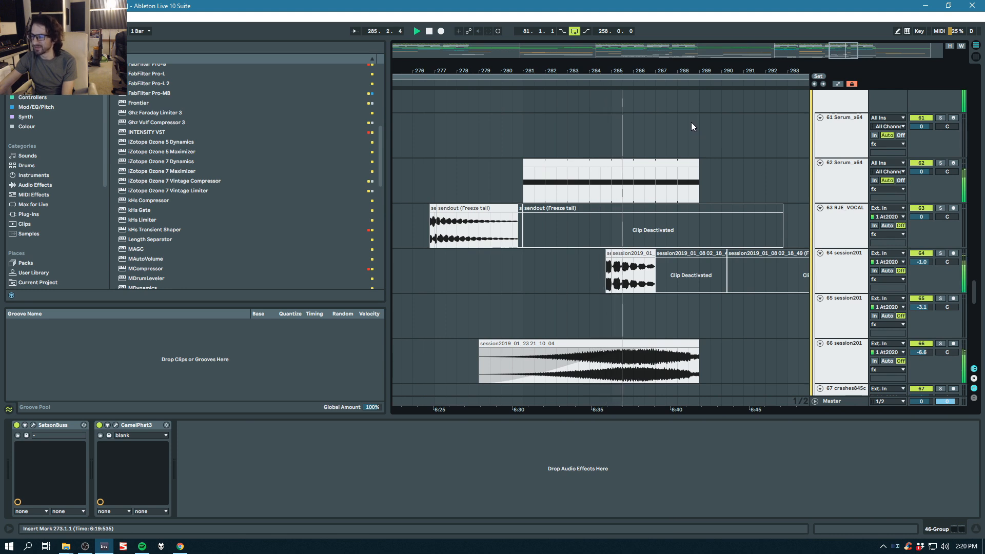
left_click_drag(615, 65, 609, 107)
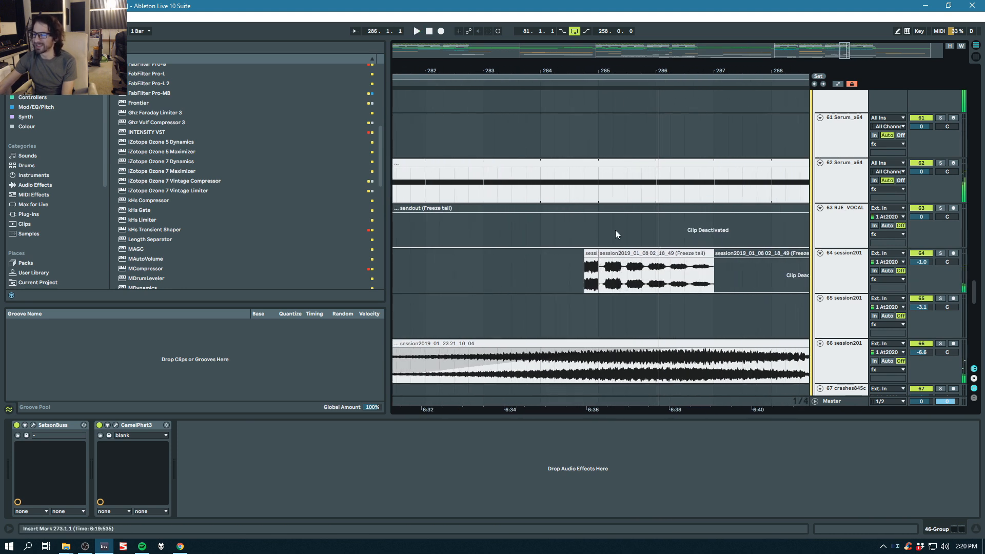
left_click(589, 252)
left_click(941, 253)
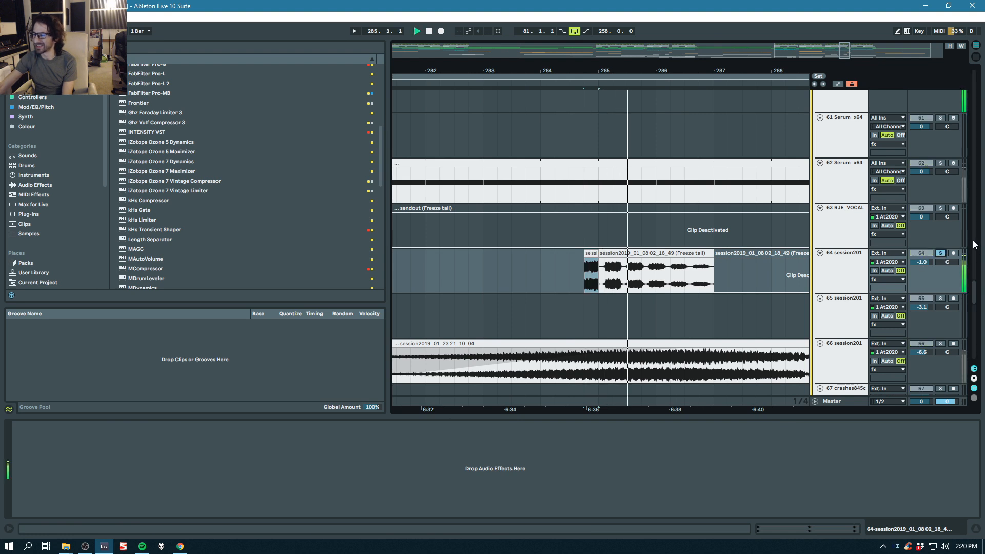
left_click(941, 253)
Step: Play the full mix from bar 284.4 to hear track 64's clip in context, and stop playback
mouse_move(610, 69)
left_mouse_down()
mouse_move(613, 26)
mouse_move(603, 71)
left_mouse_up()
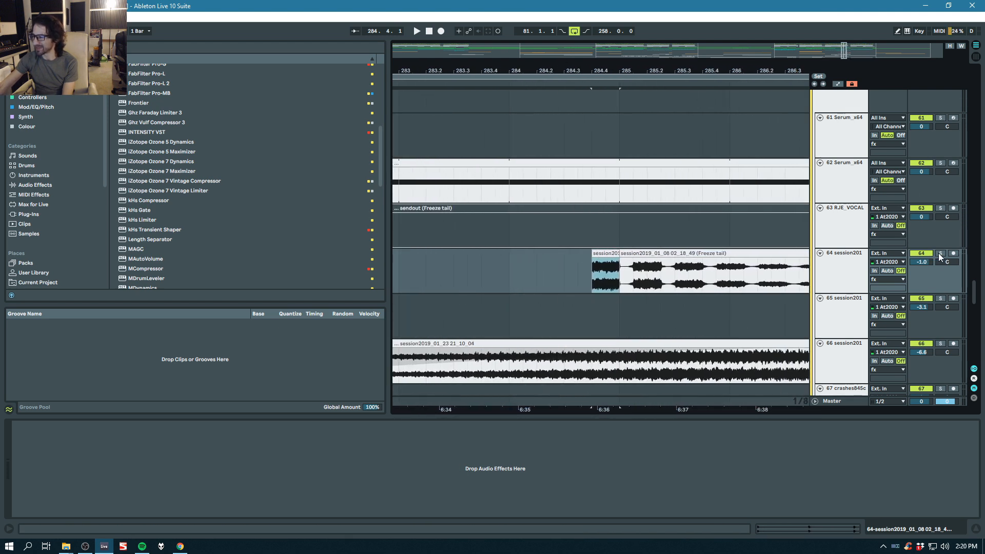
key("space")
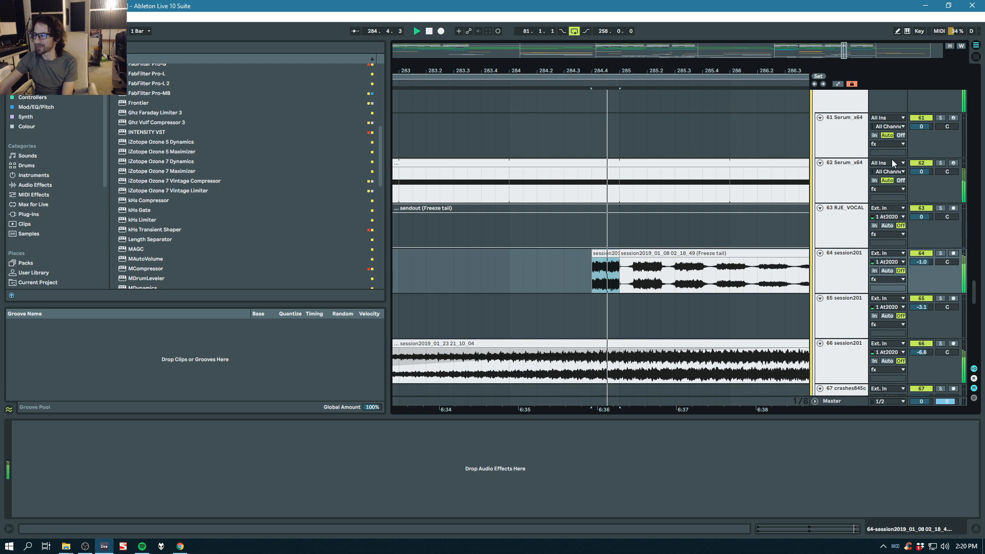
mouse_move(677, 70)
left_mouse_down()
mouse_move(678, 38)
mouse_move(678, 67)
left_mouse_up()
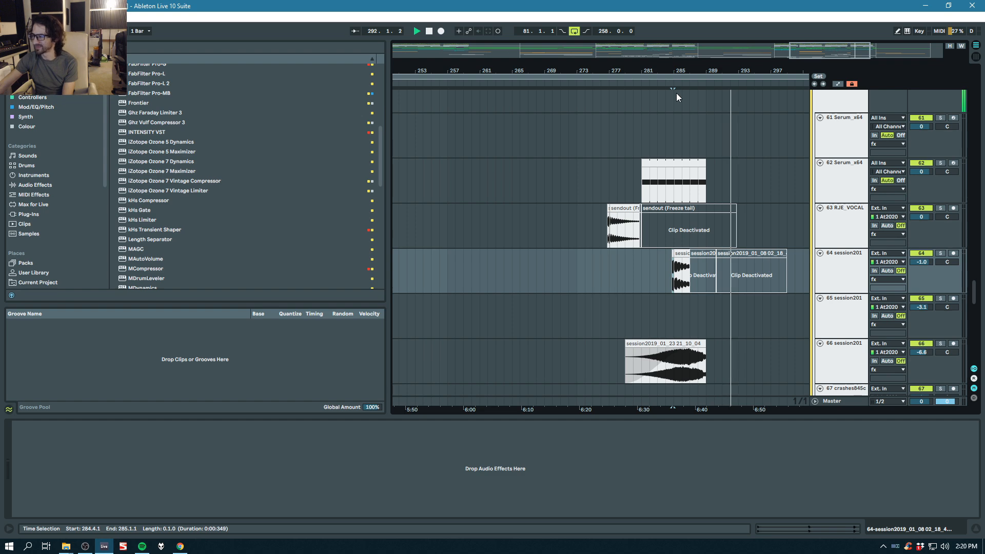
key("space")
Step: Play the outro's no where else E4567 clip on track 56 from bar 305, comparing it soloed and in the full mix
left_click_drag(688, 67, 576, 67)
scroll(978, 281, "up", 5)
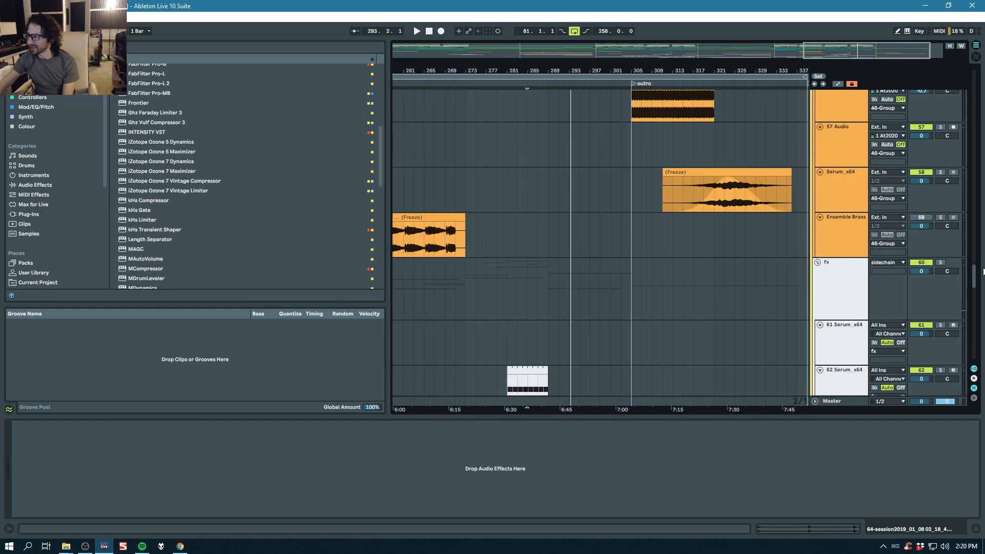
scroll(675, 174, "up", 2)
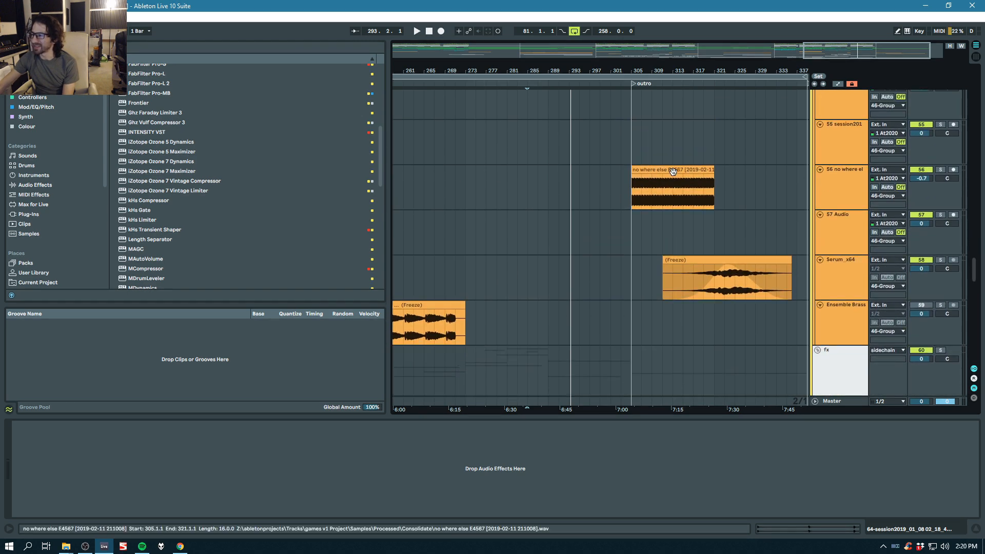
left_click(652, 169)
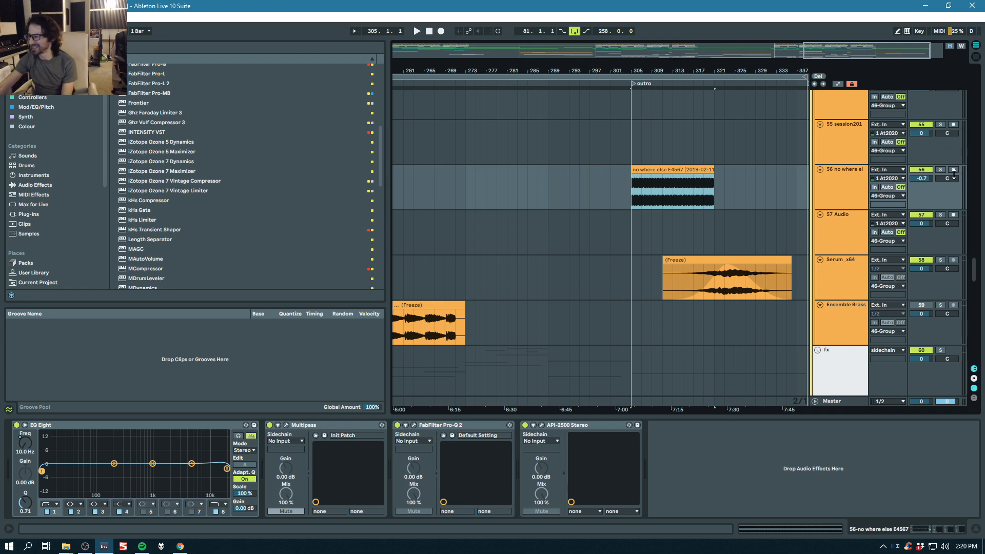
left_click(940, 171)
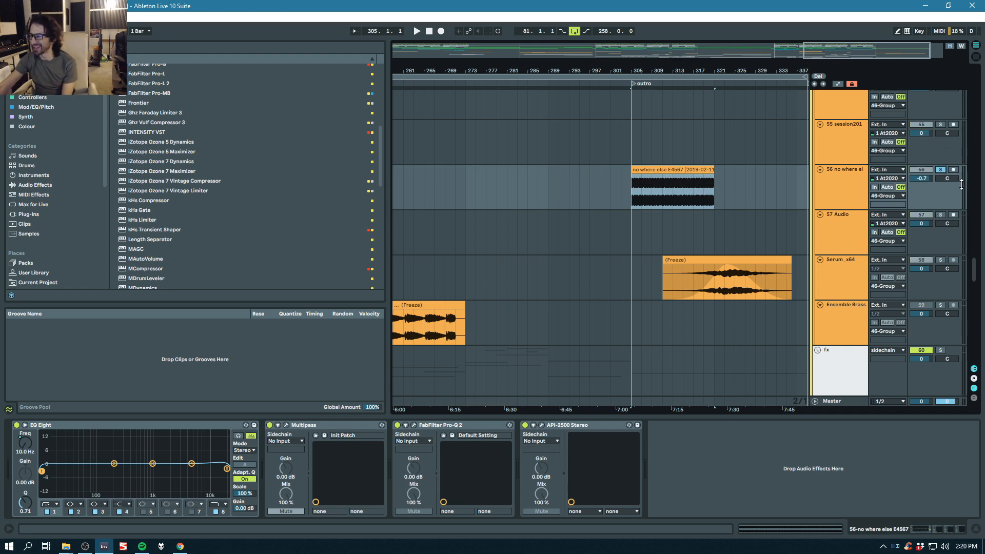
key("space")
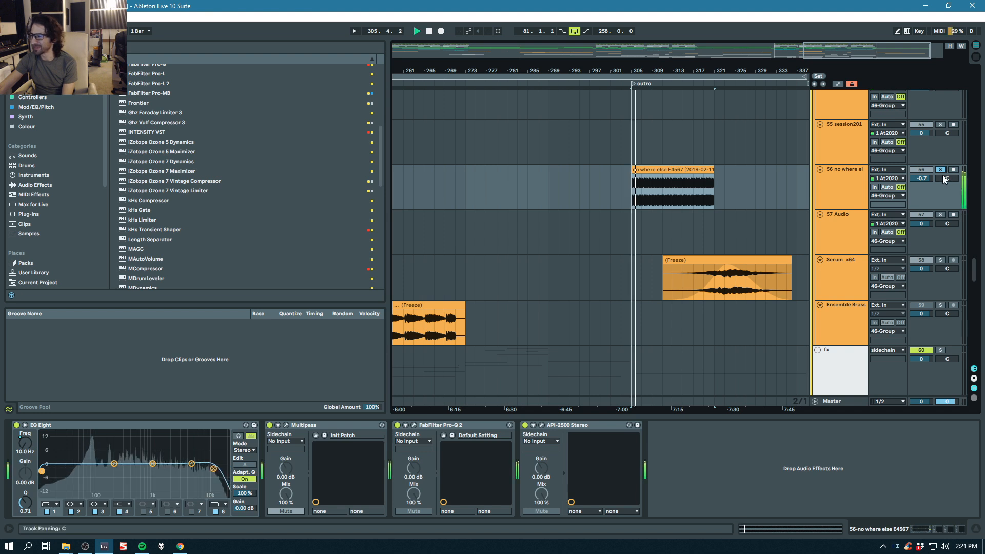
left_click(940, 170)
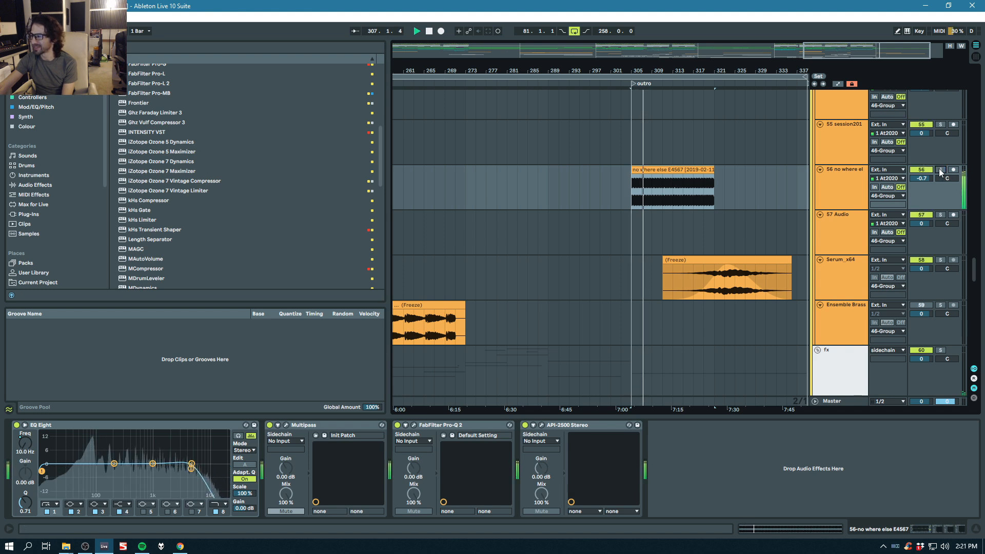
left_click(940, 170)
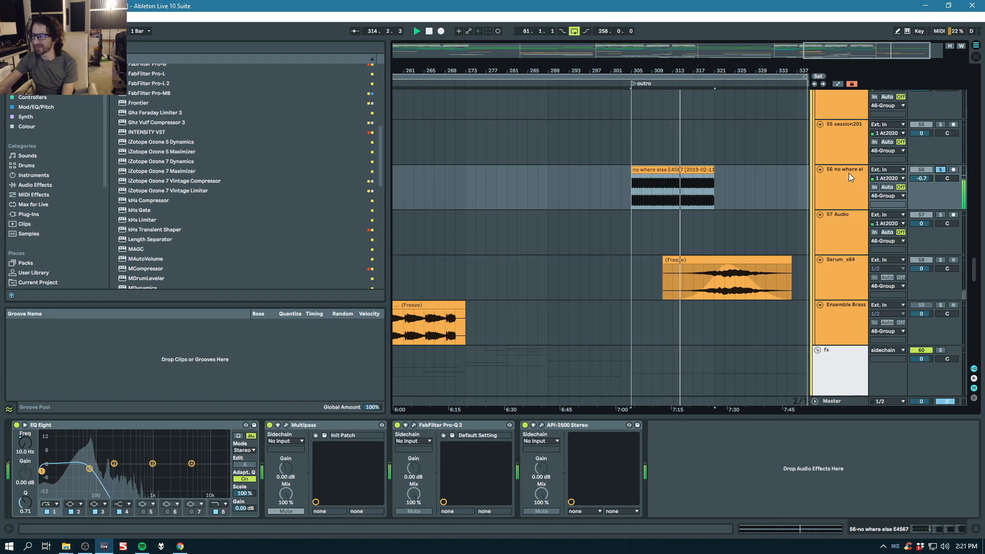
Step: Open the no where else E4567 clip's sample and envelope details and check its list of envelope devices
double_click(677, 170)
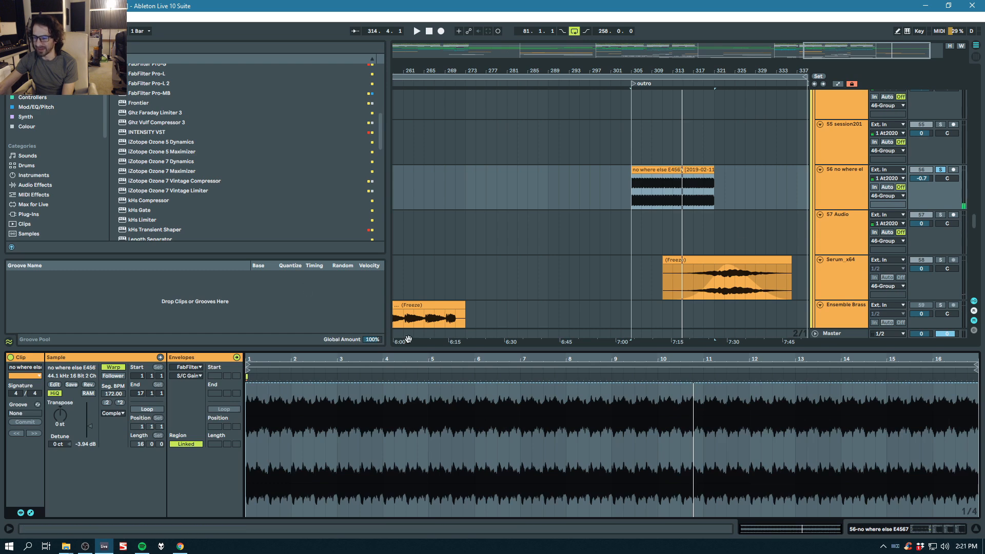
left_click(185, 375)
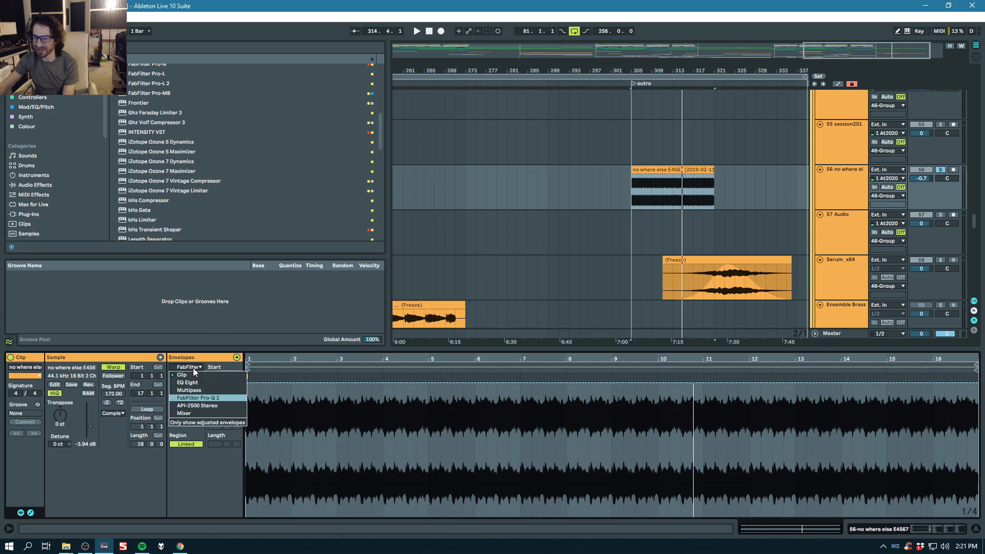
left_click(697, 173)
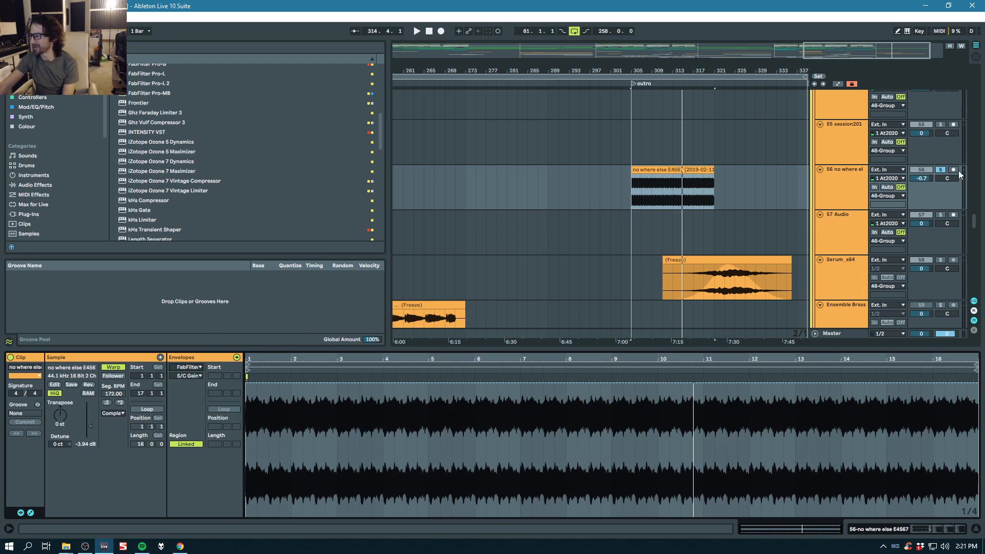
Step: Play the outro from bar 305 while looking over its fx clips, and audition the frozen Serum_x64 track
scroll(941, 174, "up", 6)
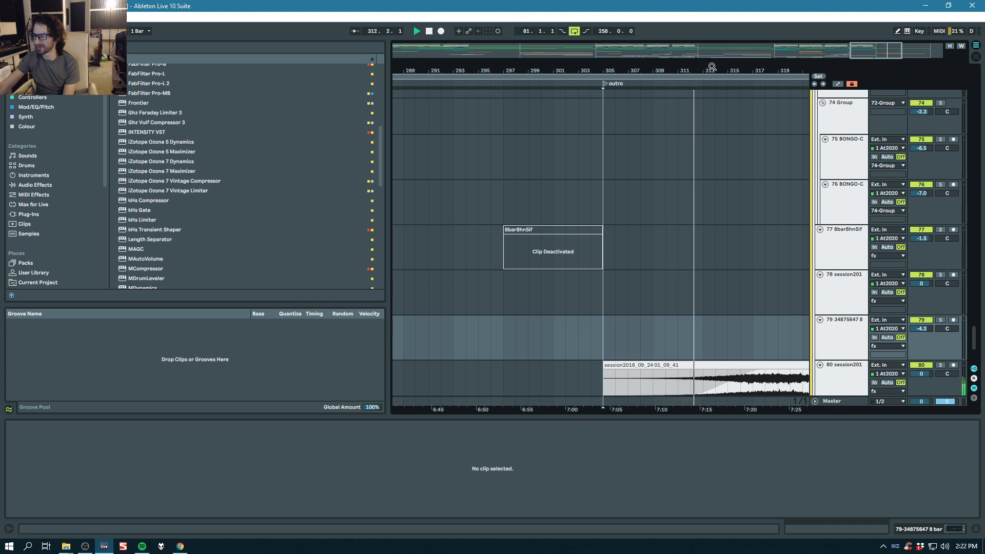
left_click_drag(712, 66, 553, 67)
scroll(971, 349, "down", 3)
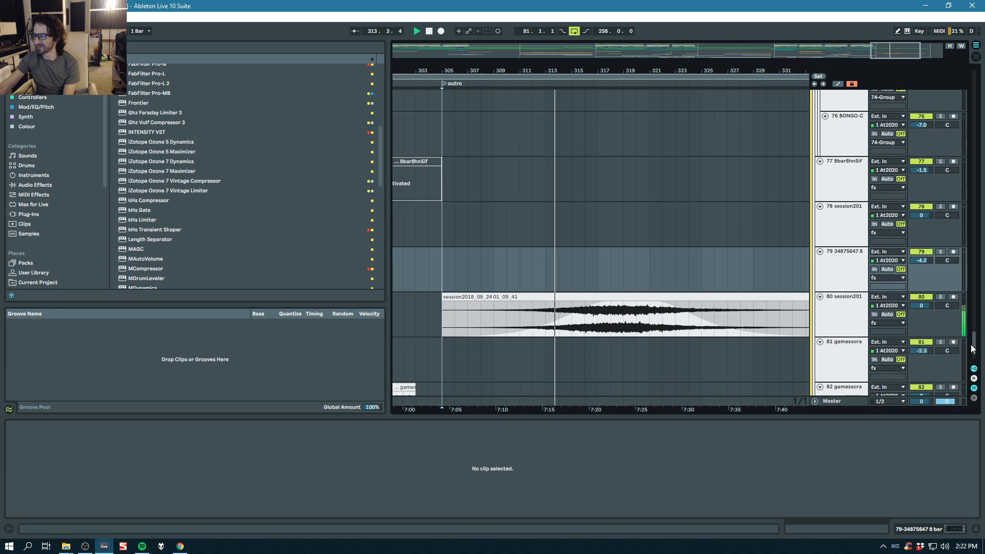
left_click_drag(972, 348, 984, 278)
left_click_drag(666, 78, 667, 65)
left_click(940, 200)
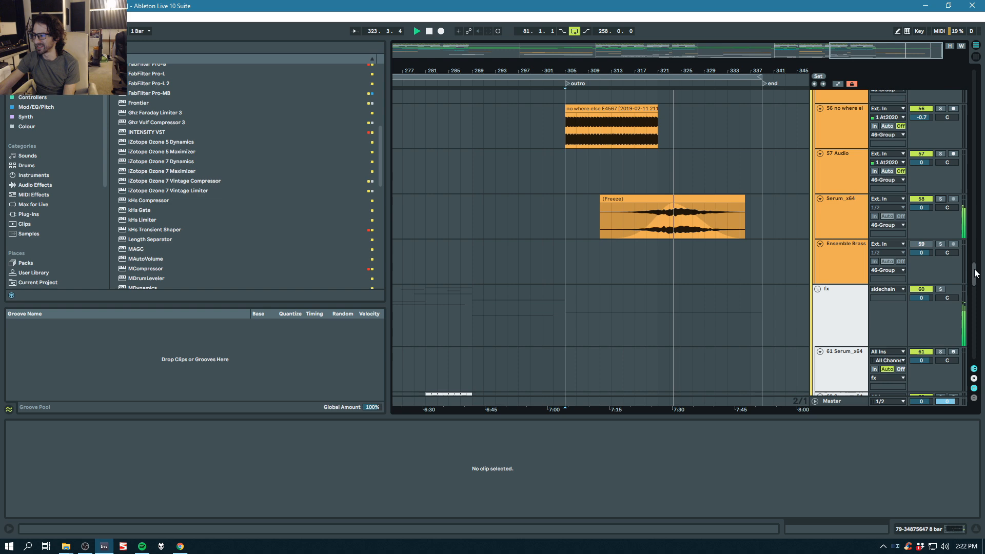
Step: Solo track 80, show its device chain, and play its session2018_09_24 01_09_41 clip from the middle
left_click_drag(974, 279, 975, 341)
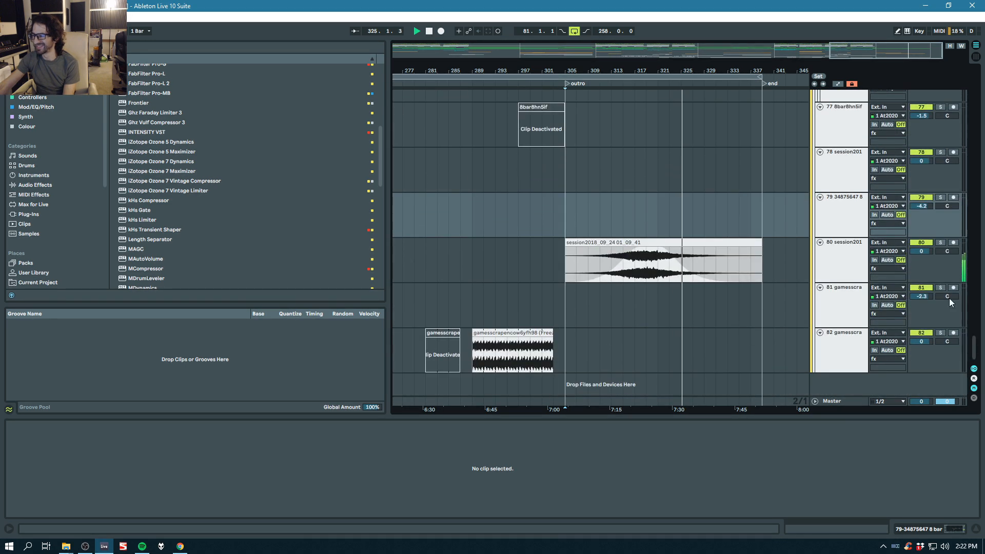
left_click(941, 243)
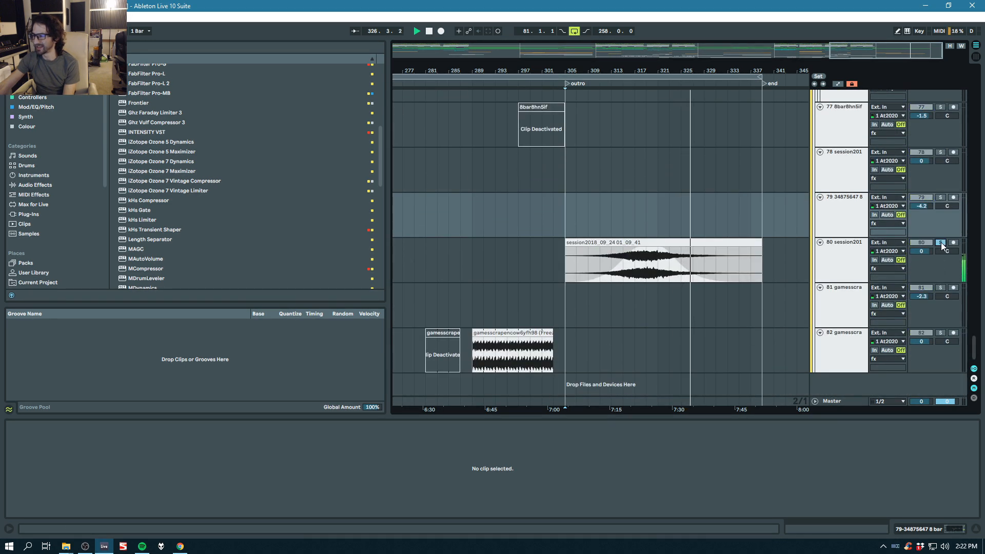
left_click(839, 255)
key("space")
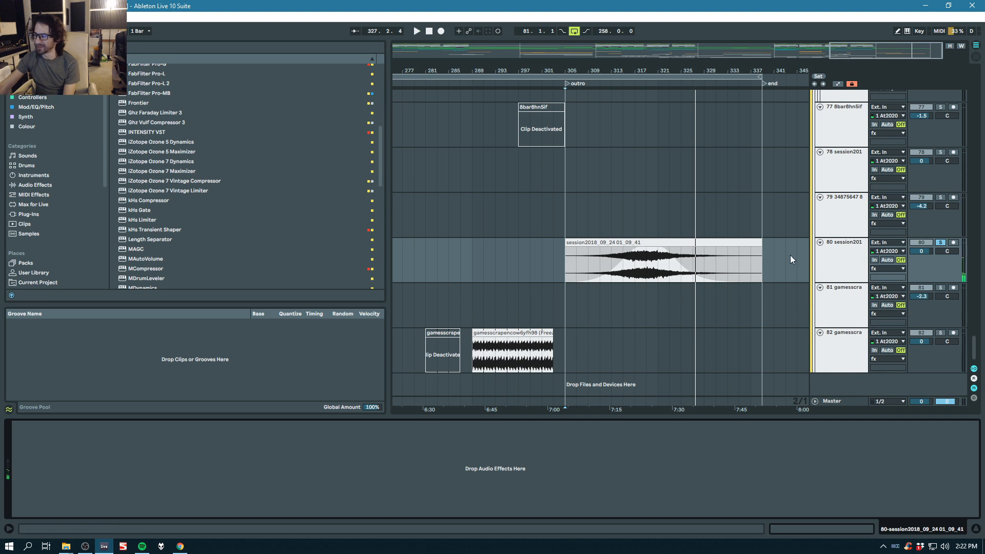
left_click_drag(631, 66, 636, 74)
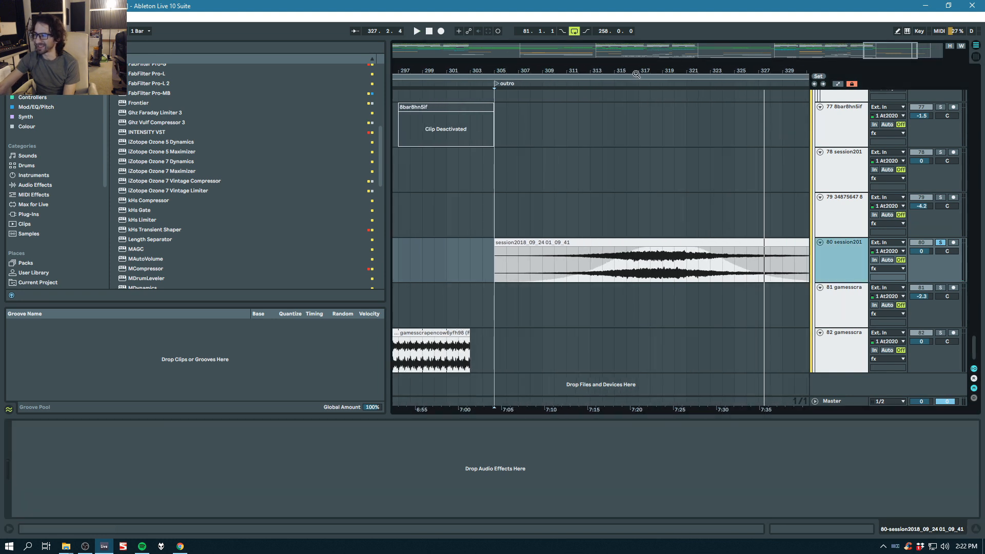
left_click(645, 277)
key("space")
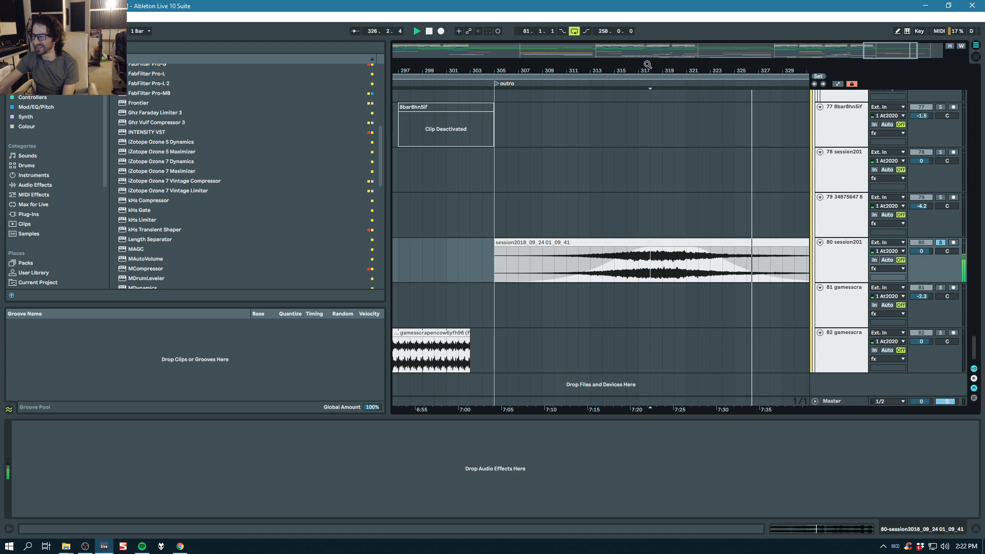
Step: Show track 79's device chain and unsolo track 80 to hear the outro's full mix
left_click_drag(651, 65, 691, 70)
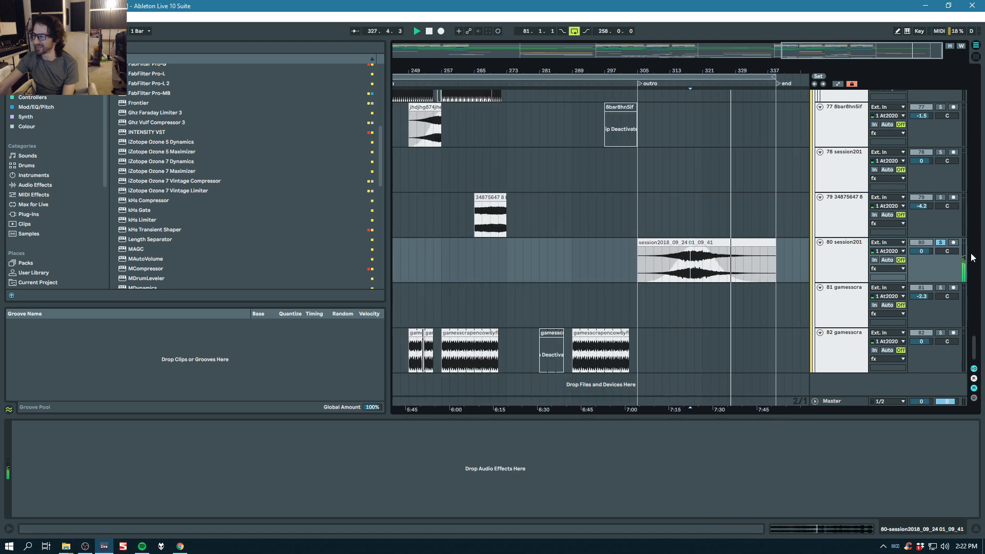
key("Up")
left_click(942, 242)
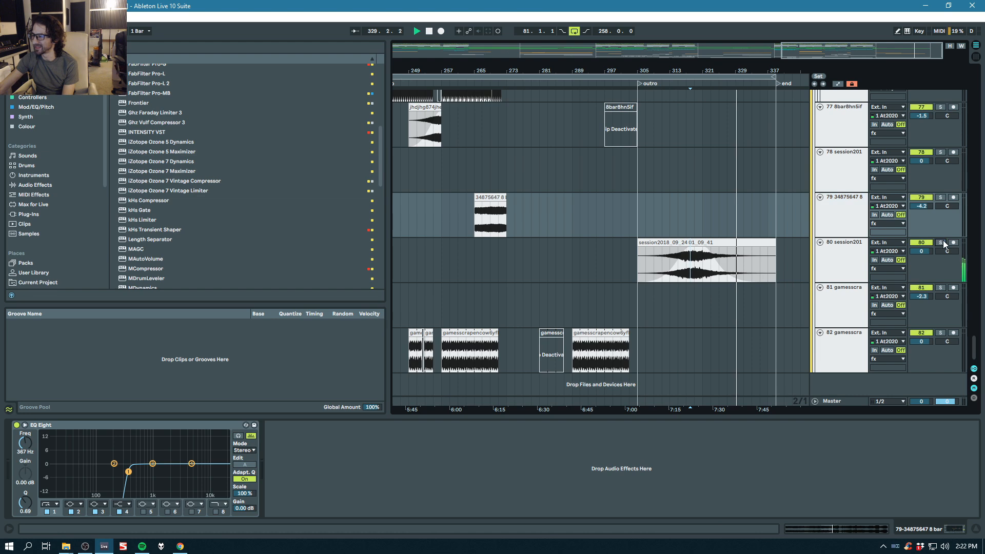
Step: Stop playback, solo vocal track 30, and audition its snow-ivebeenhurt clip in the outro
left_click_drag(979, 351, 975, 273)
key("space")
left_click_drag(677, 72, 677, 103)
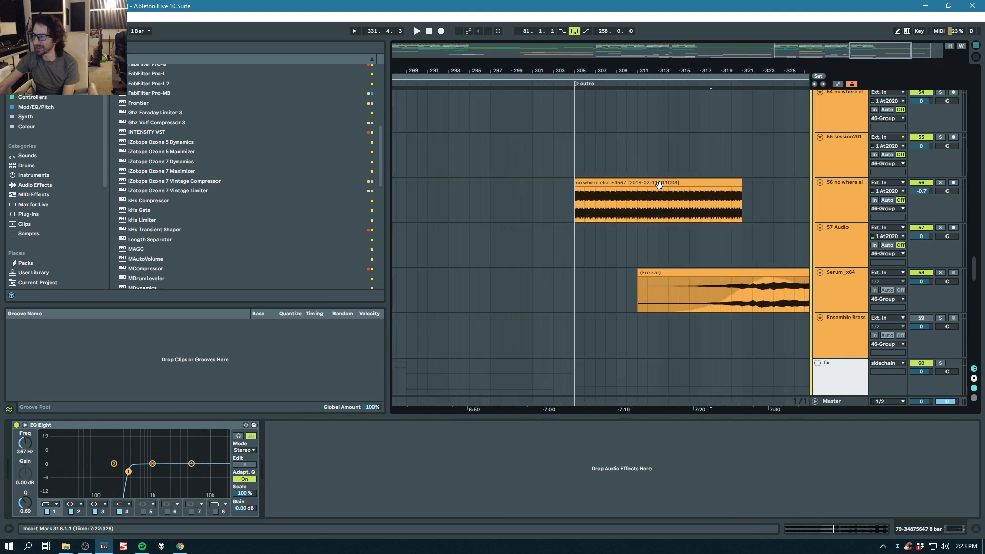
left_click(675, 166)
left_click(940, 183)
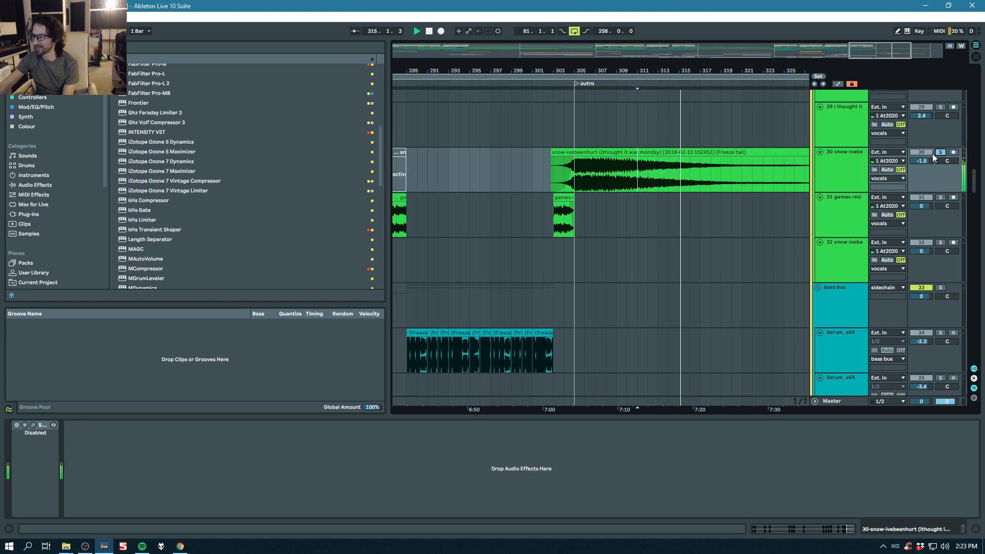
key("space")
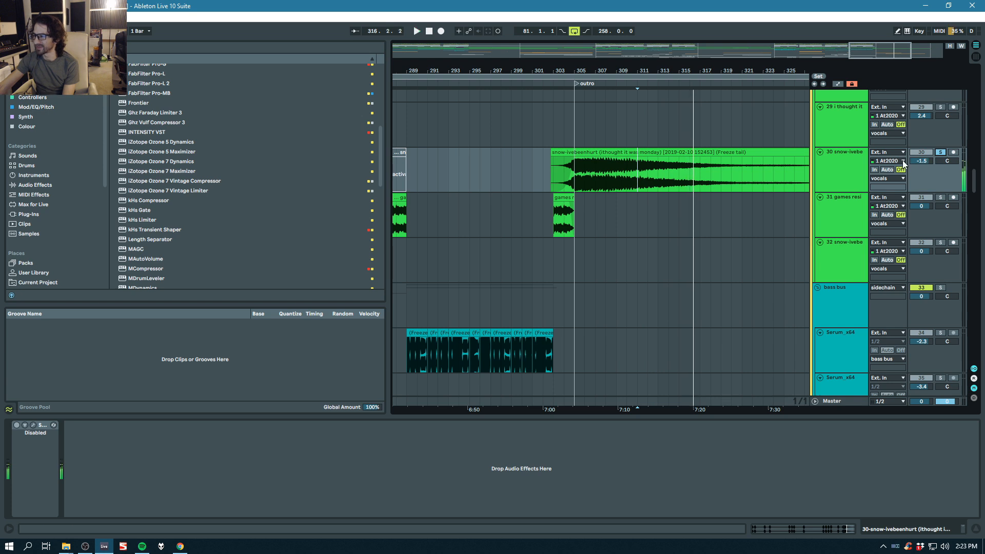
Step: Show track 30's device chain and examine the waveform of its outro clip up close
left_click(832, 161)
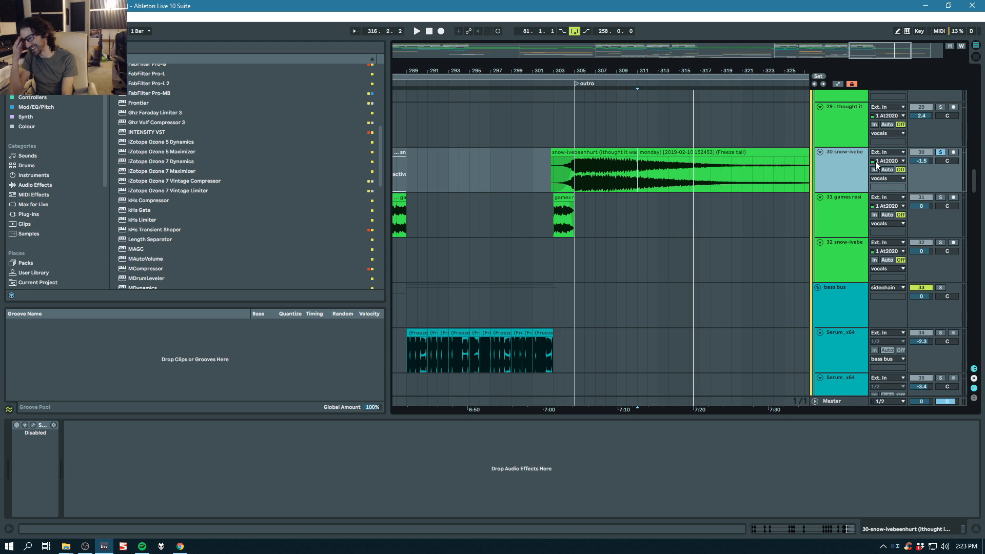
left_click_drag(621, 71, 621, 141)
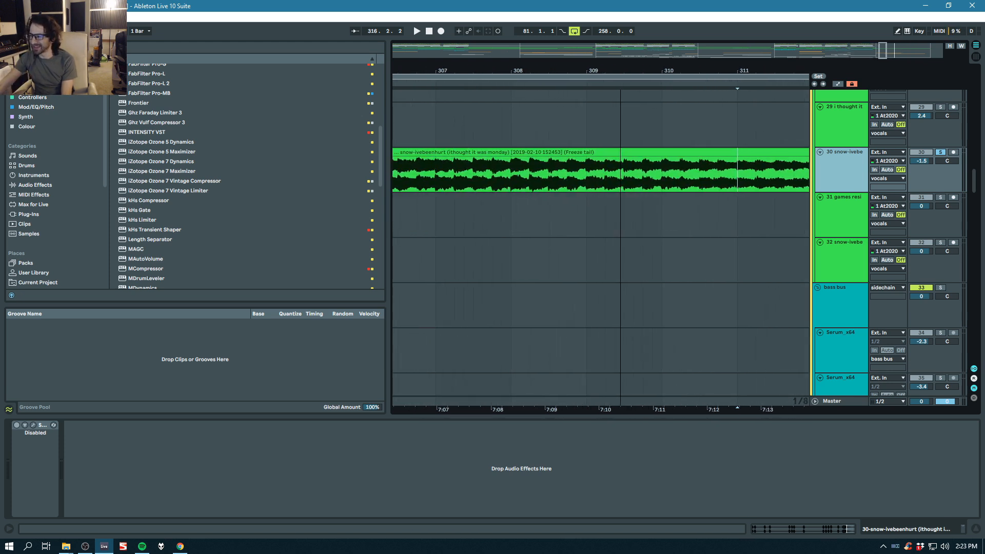
left_click_drag(620, 141, 621, 73)
left_click(586, 175)
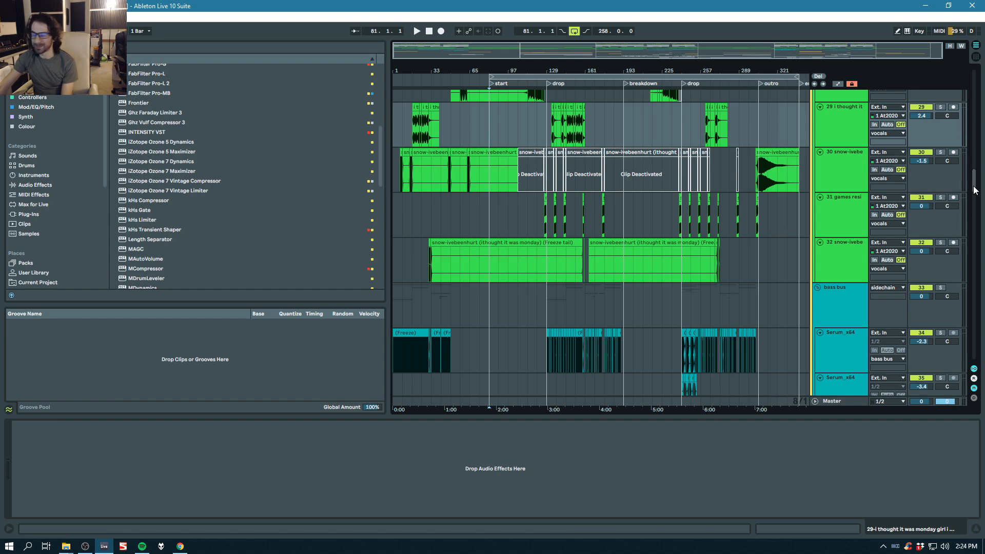
Step: Show tambourine track 18's device chain, audition its clip solo from bar 153, and unsolo the track
left_click_drag(975, 190, 955, 299)
scroll(955, 298, "up", 20)
left_click_drag(963, 159, 966, 136)
left_click(579, 195)
left_click(848, 195)
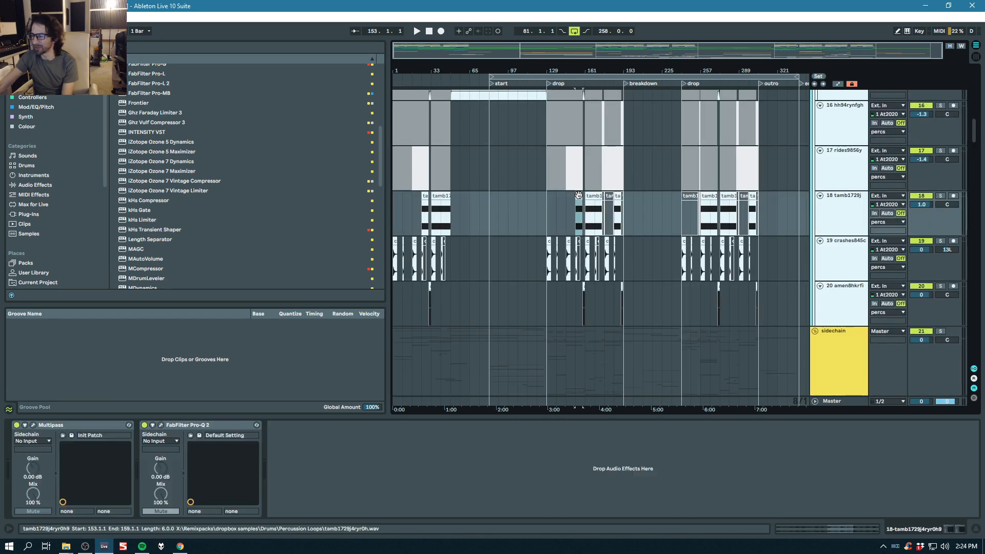
left_click(941, 196)
key("space")
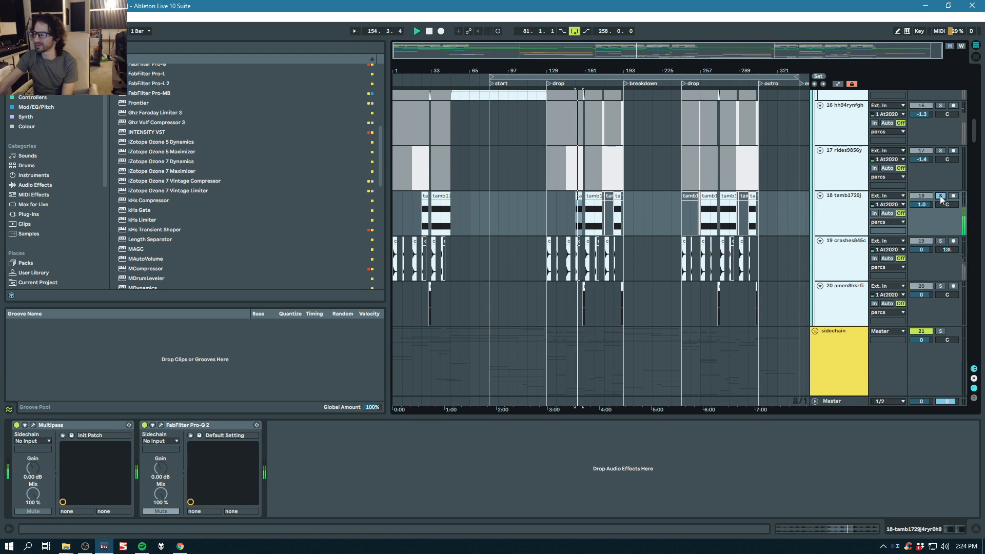
left_click(940, 197)
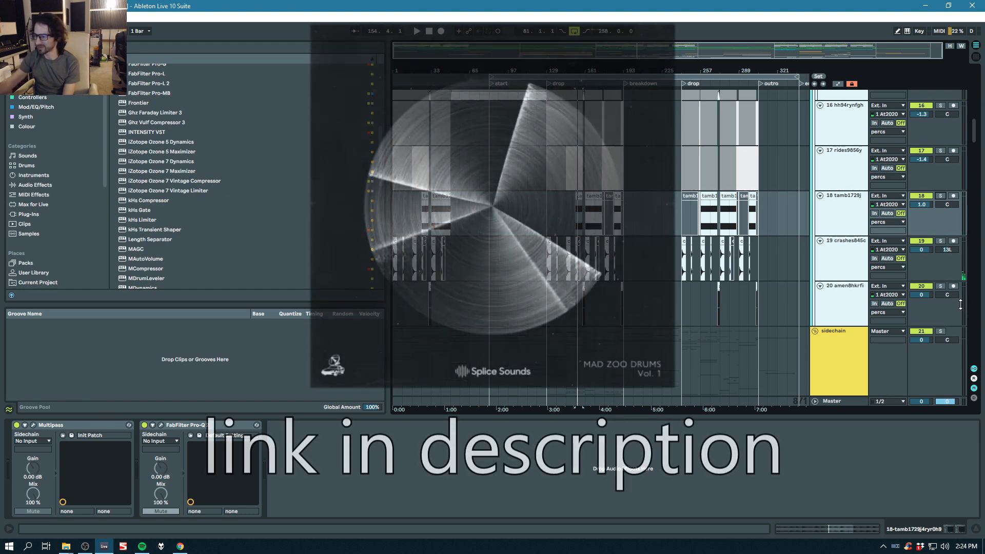
left_click_drag(579, 70, 580, 154)
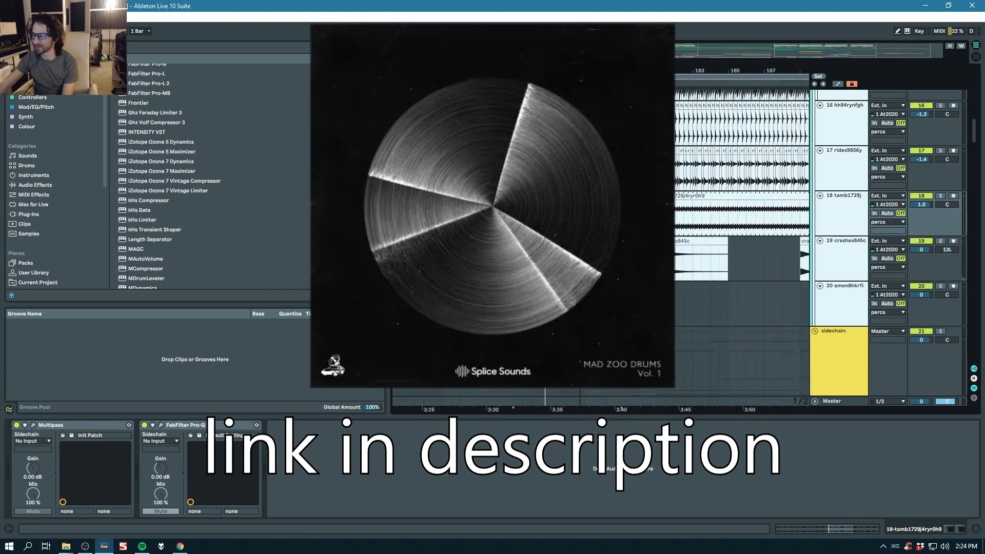